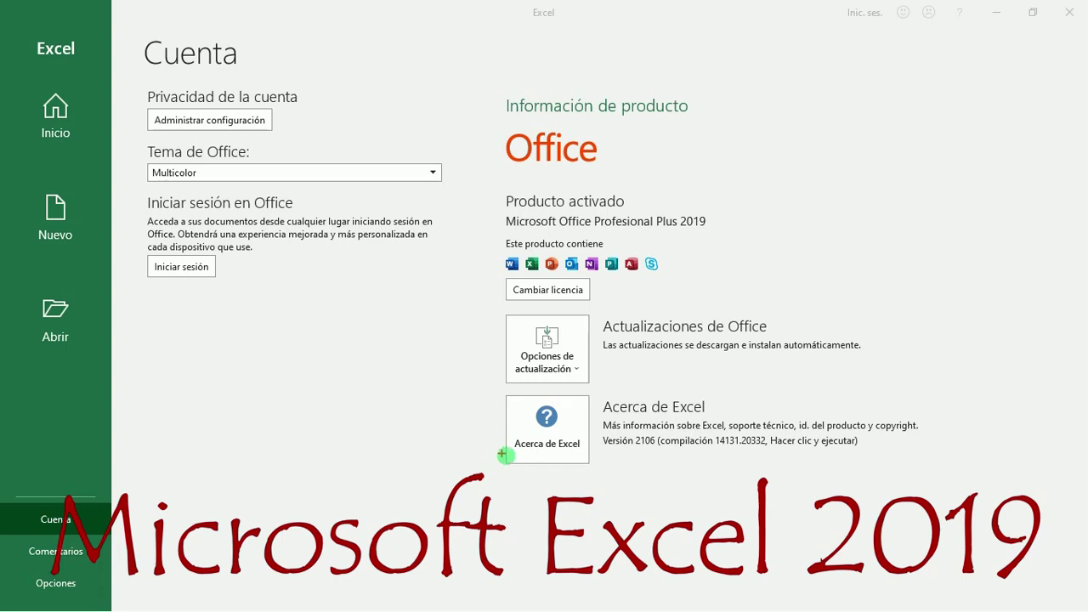
pyautogui.moveTo(479, 74)
pyautogui.mouseDown()
pyautogui.moveTo(507, 286)
pyautogui.moveTo(703, 260)
pyautogui.moveTo(736, 260)
pyautogui.moveTo(740, 280)
pyautogui.mouseUp()
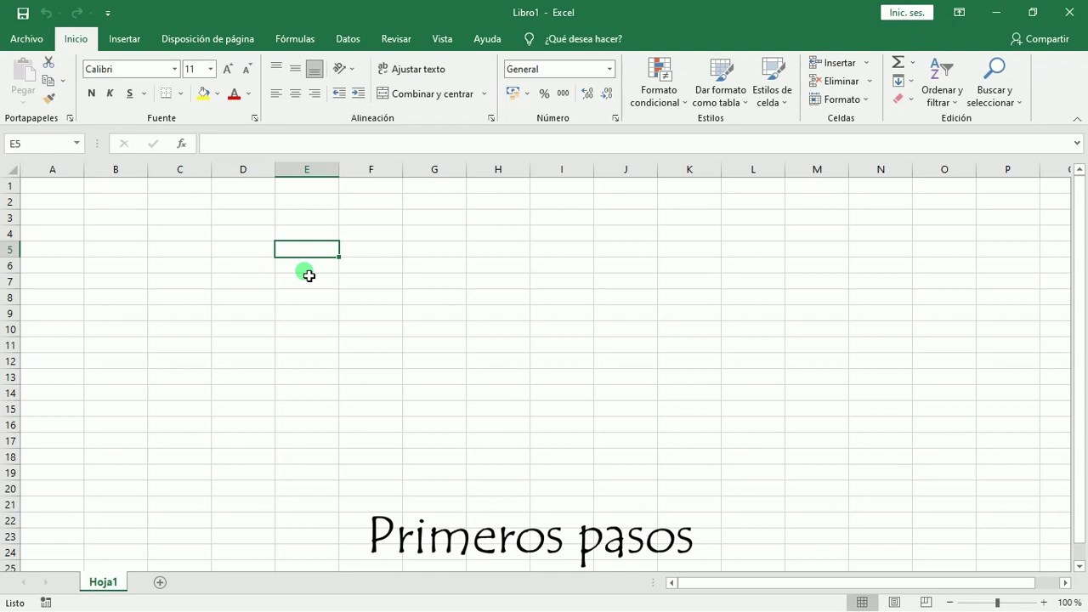
# Enter 1 in cell F5 and 4 in cell G5 of the blank sheet
pyautogui.press('Tab')
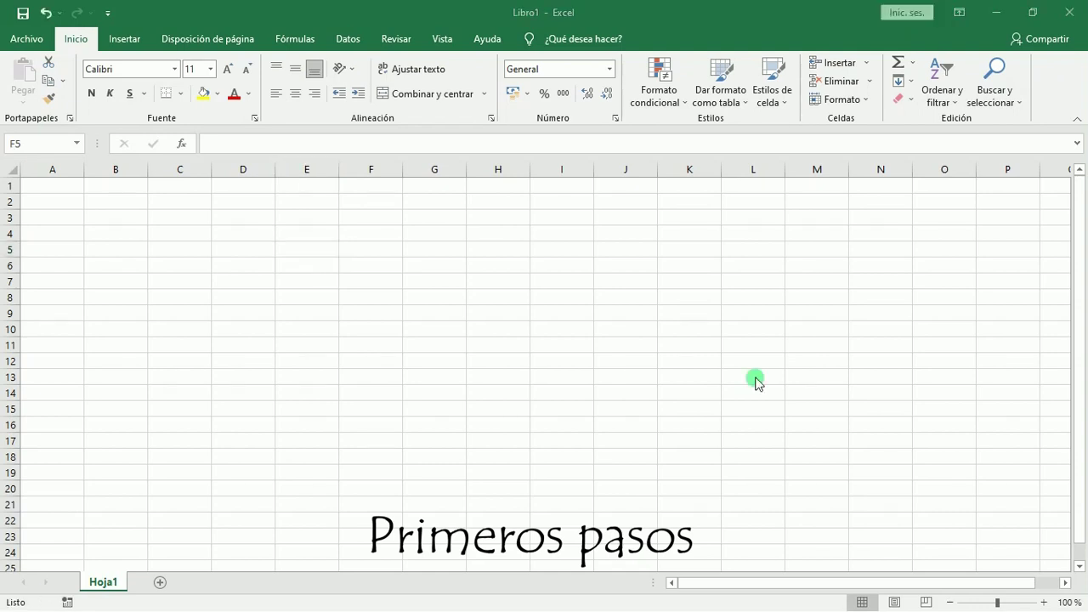
pyautogui.click(380, 255)
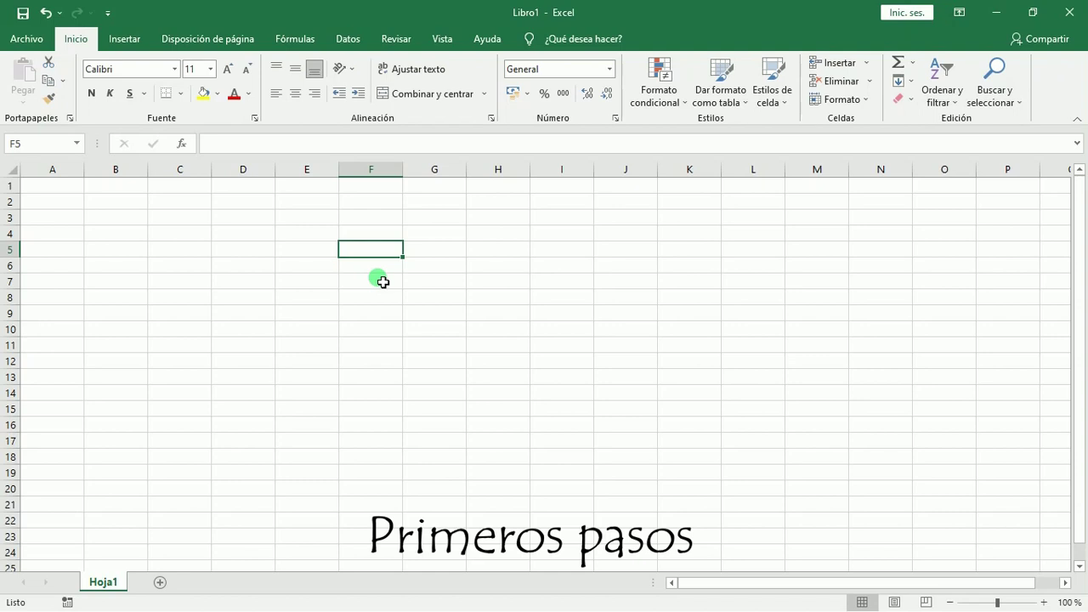
pyautogui.write('1')
pyautogui.press('Tab')
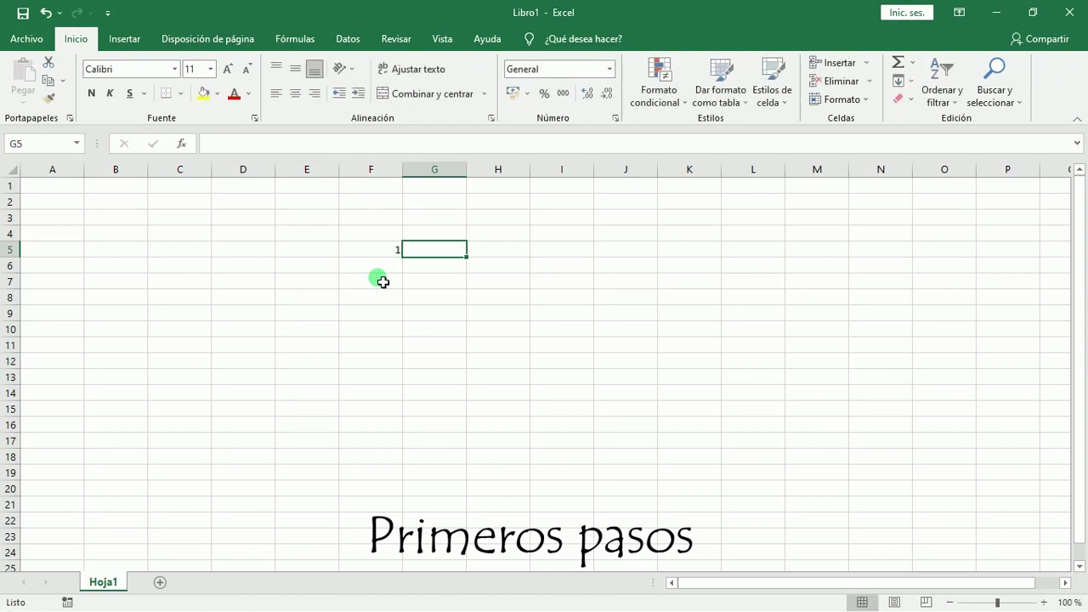
pyautogui.write('4')
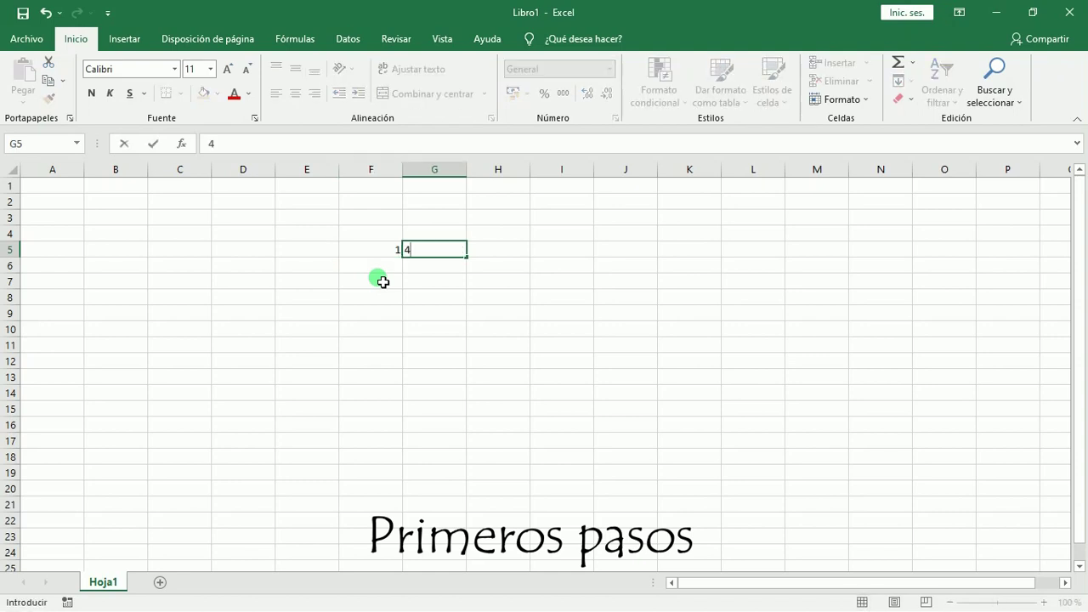
pyautogui.press('Tab')
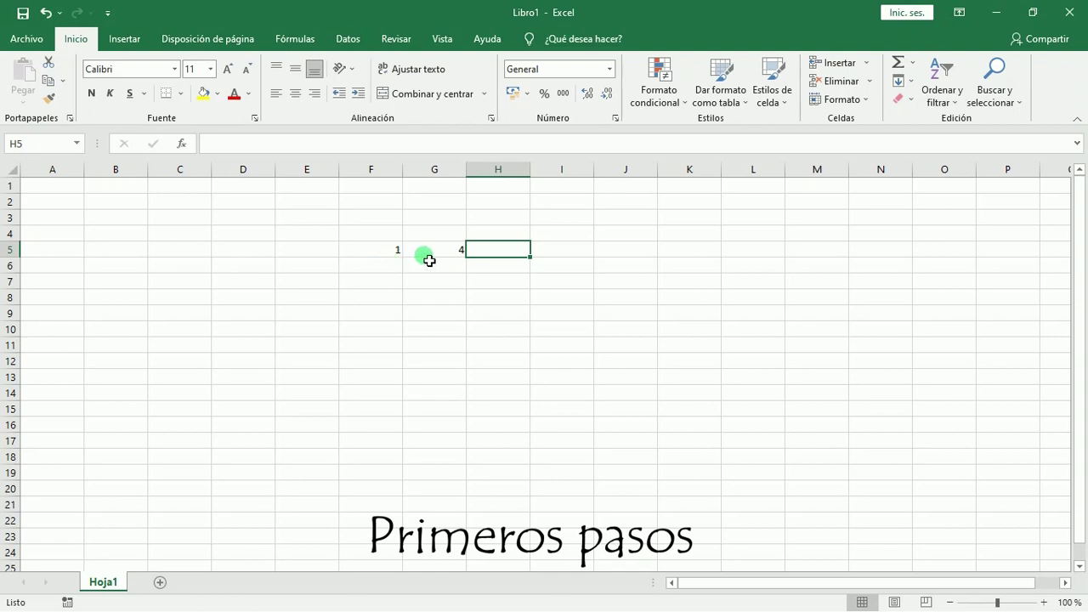
# Insert an AutoSum in cell H5 that adds F5:G5
pyautogui.click(391, 253)
pyautogui.click(433, 252)
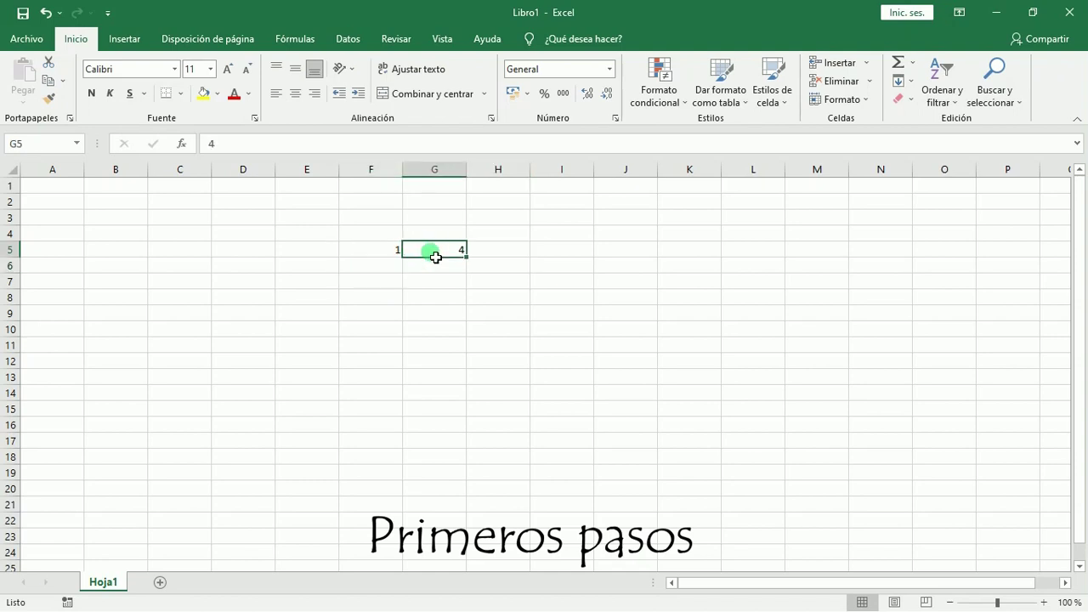
pyautogui.click(501, 254)
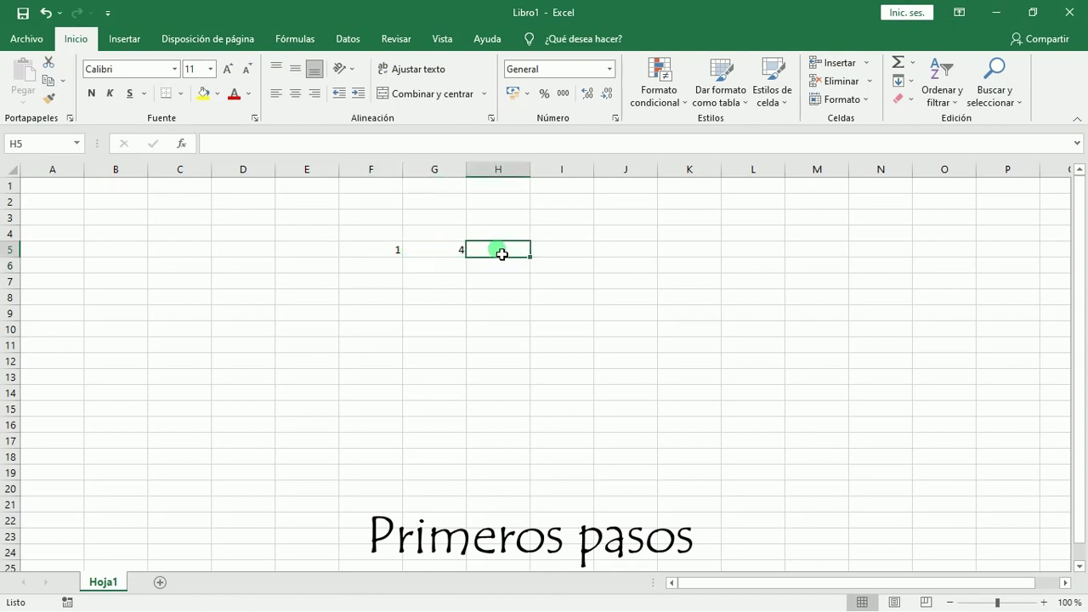
pyautogui.click(898, 63)
pyautogui.press('Return')
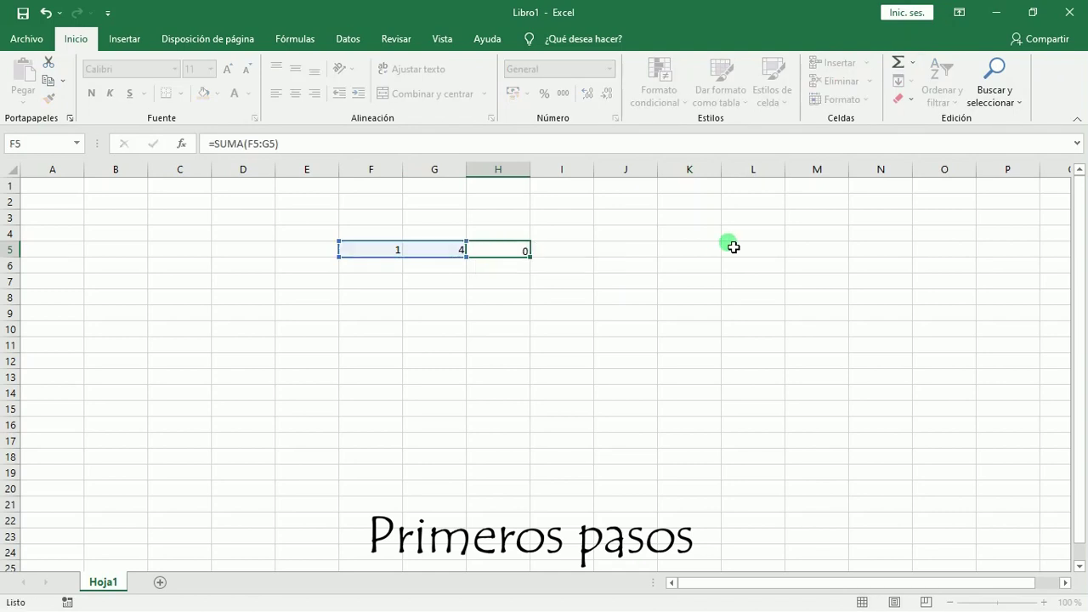
pyautogui.click(522, 251)
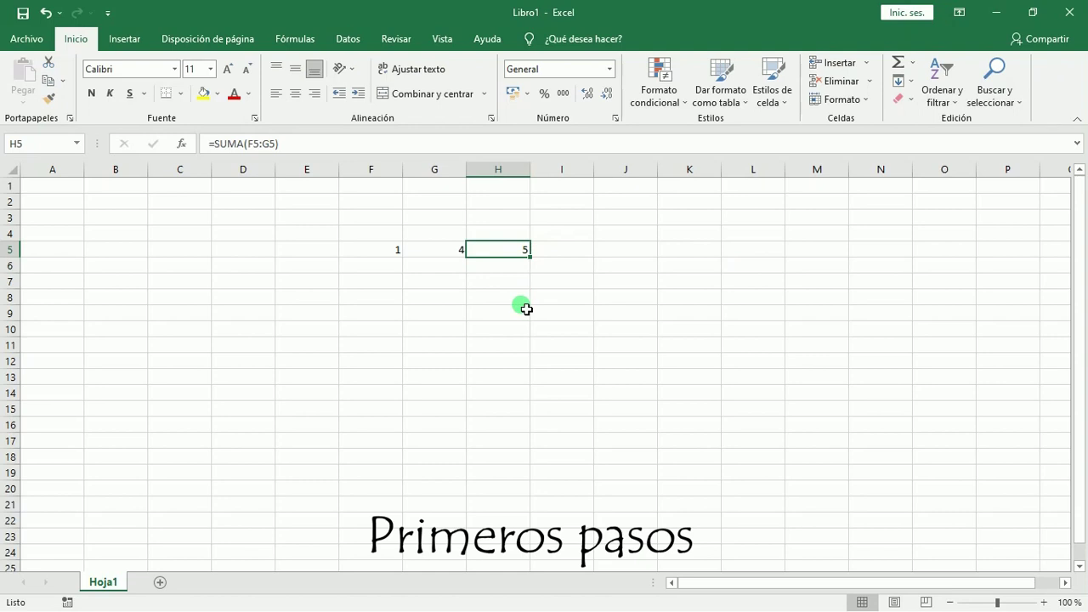
# Set the value of cell F5 to 3 and check the sum in H5
pyautogui.click(441, 269)
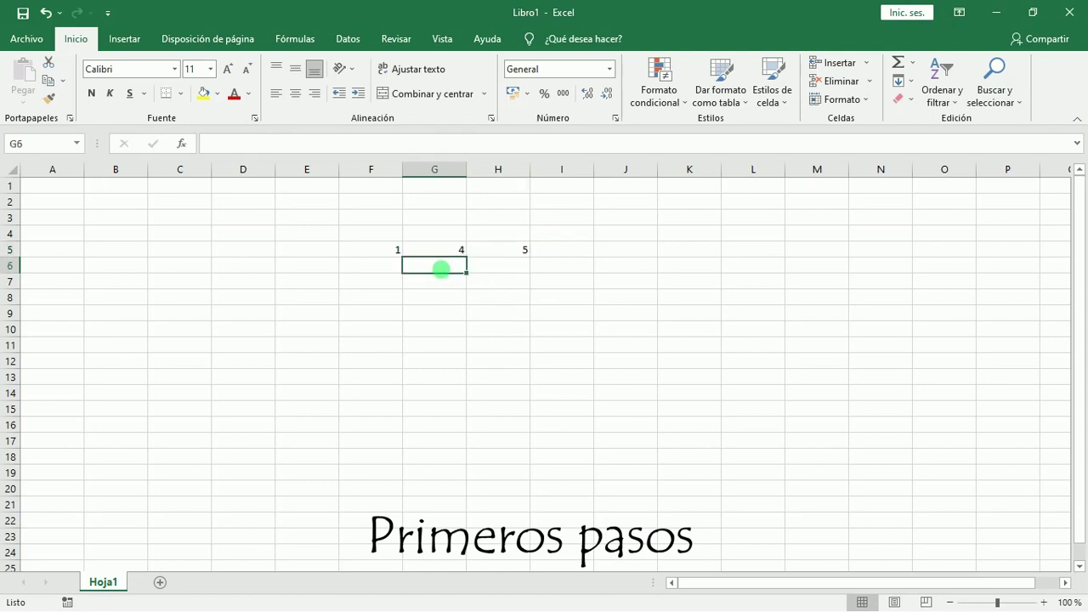
pyautogui.click(396, 268)
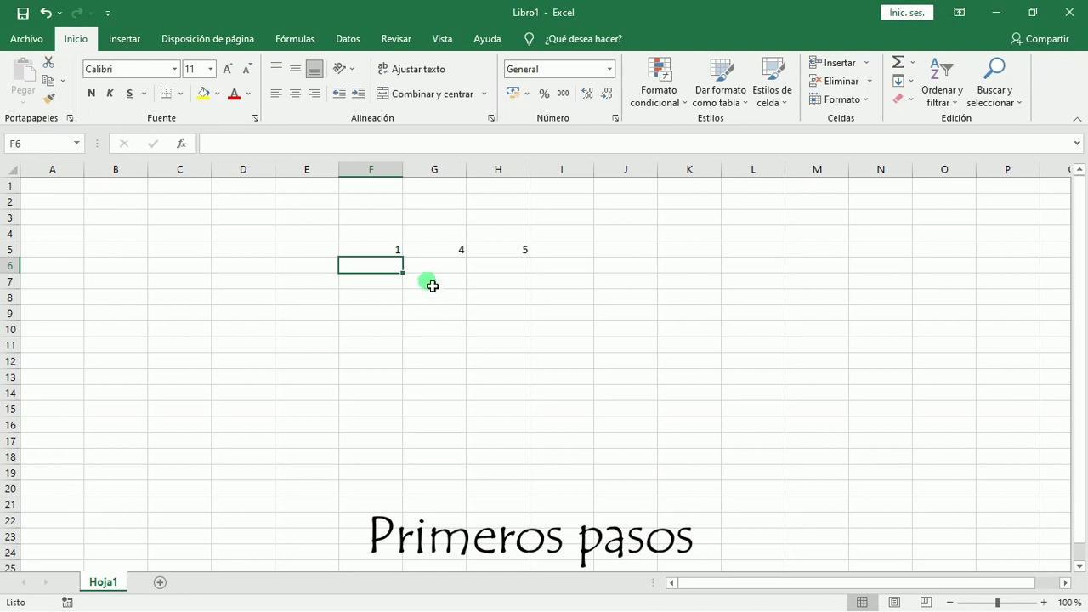
pyautogui.click(398, 251)
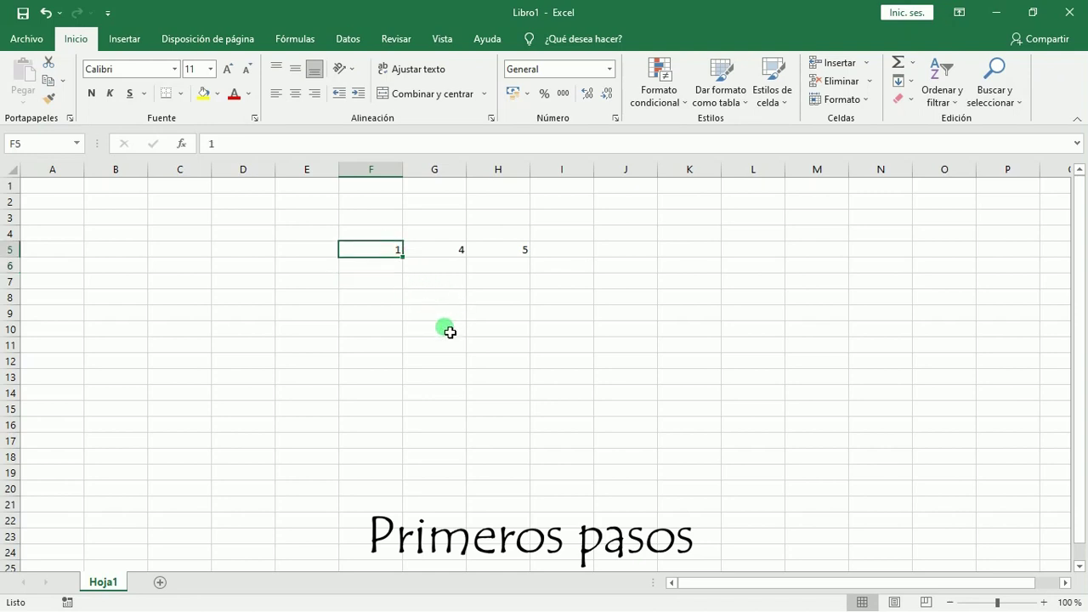
pyautogui.write('3')
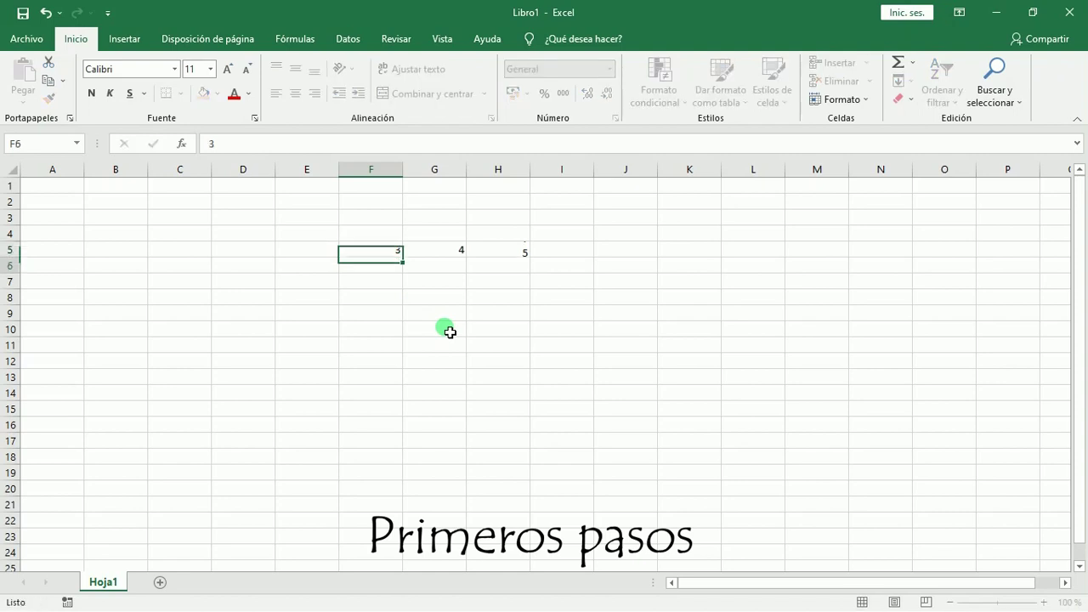
pyautogui.press('Return')
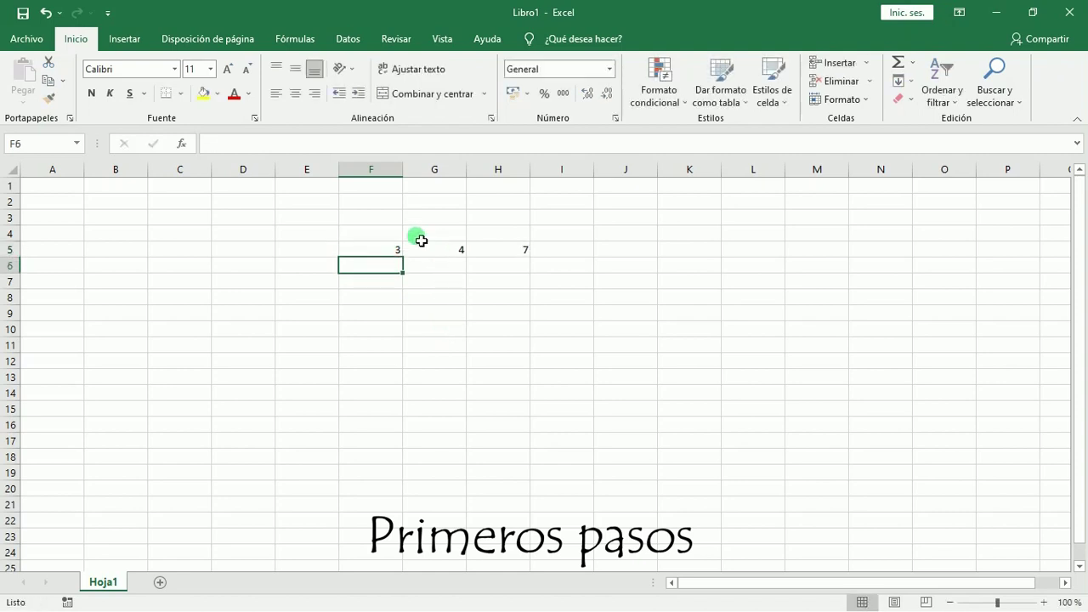
pyautogui.click(387, 257)
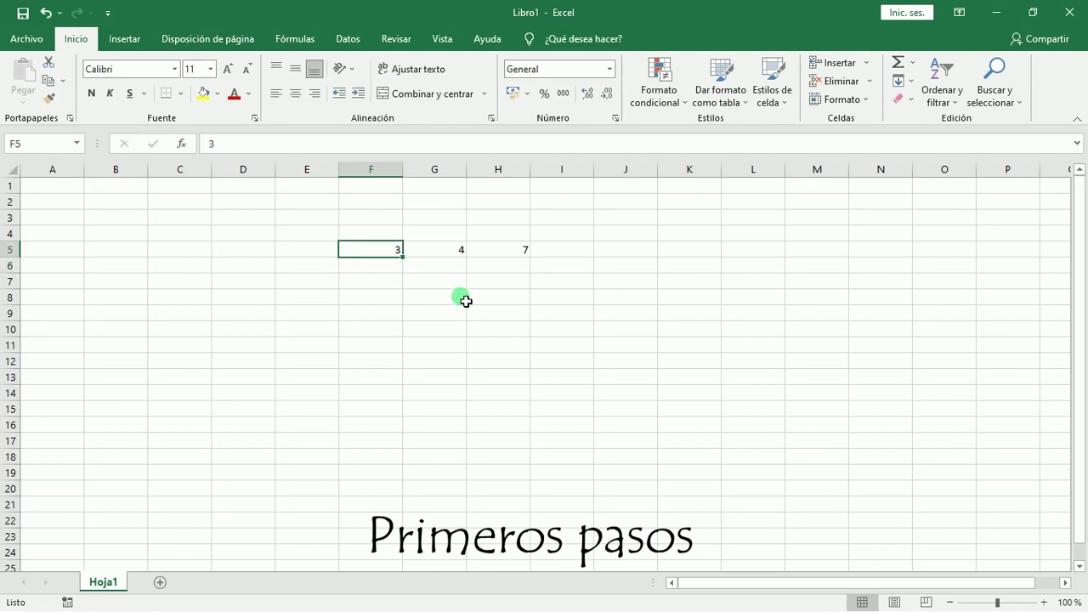
pyautogui.click(497, 252)
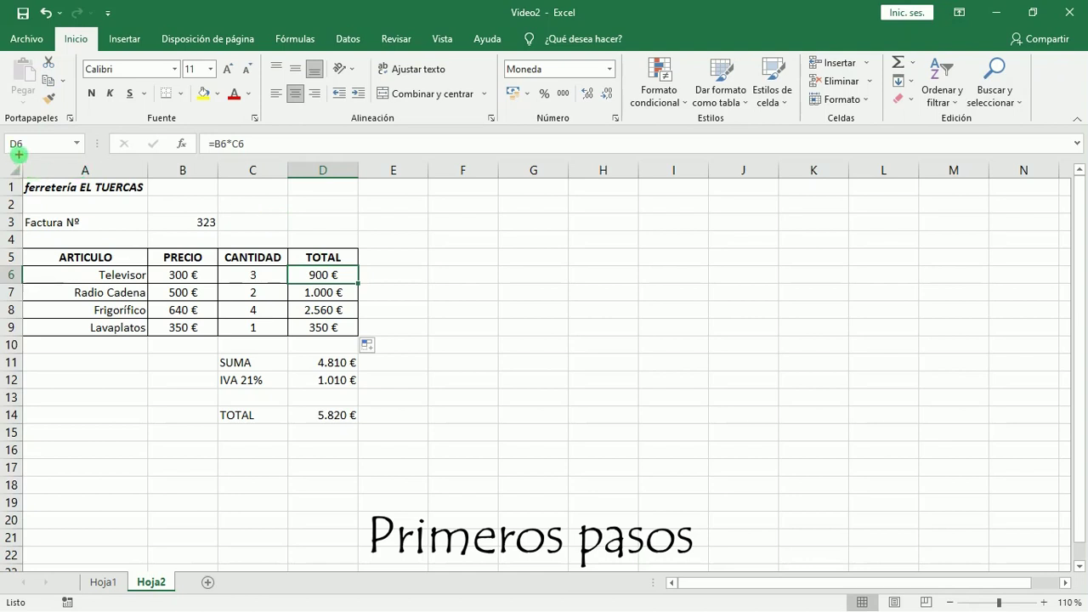
pyautogui.moveTo(61, 184)
pyautogui.mouseDown()
pyautogui.moveTo(847, 187)
pyautogui.moveTo(1058, 221)
pyautogui.moveTo(1070, 183)
pyautogui.moveTo(1062, 180)
pyautogui.mouseUp()
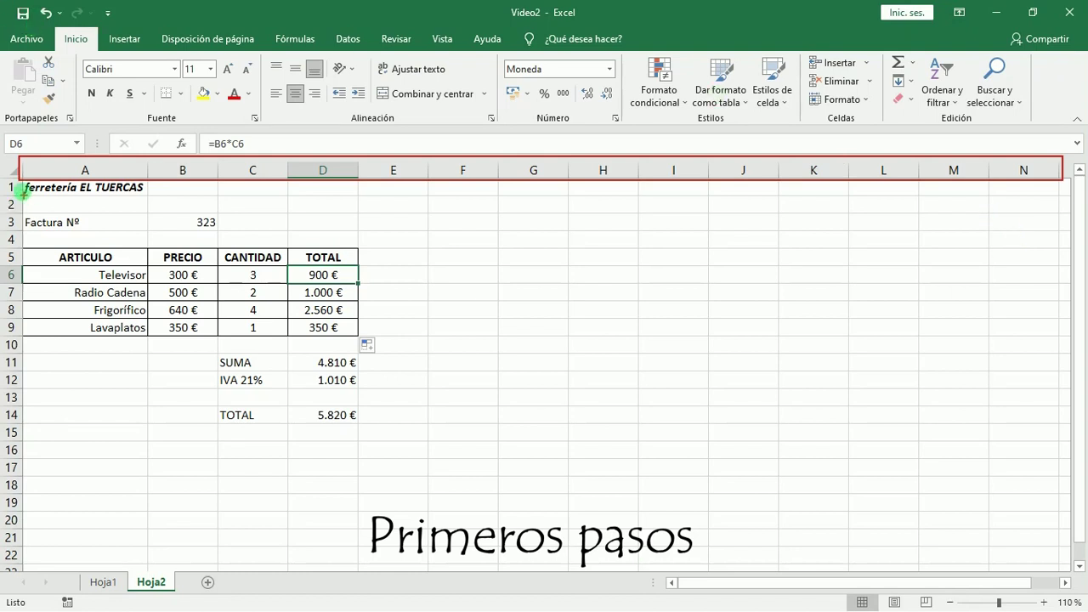
pyautogui.moveTo(6, 173)
pyautogui.mouseDown()
pyautogui.moveTo(65, 228)
pyautogui.moveTo(6, 456)
pyautogui.moveTo(19, 574)
pyautogui.moveTo(5, 565)
pyautogui.mouseUp()
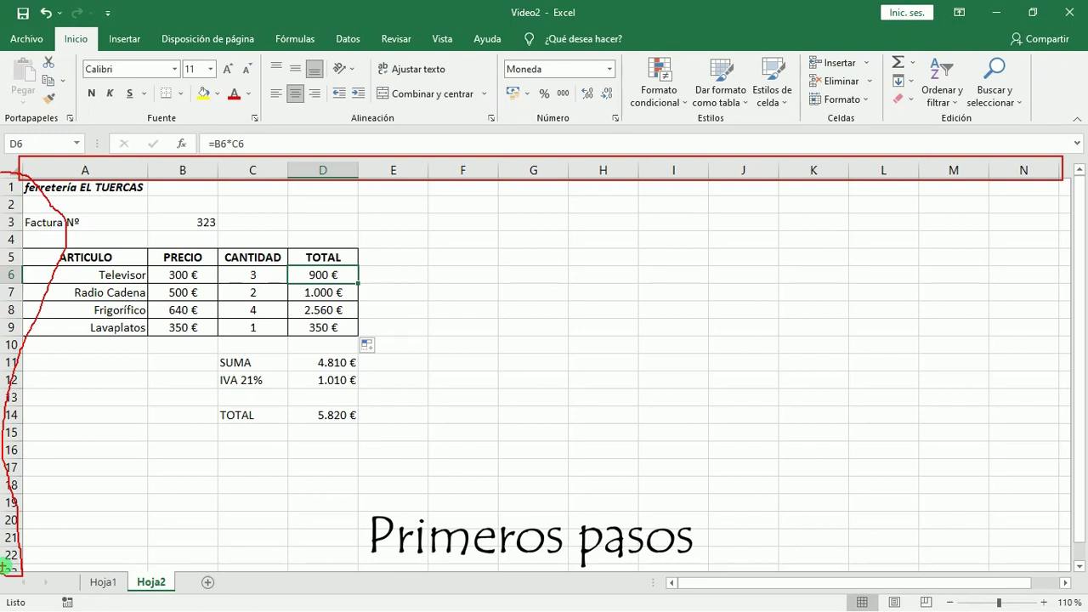
pyautogui.press('Escape')
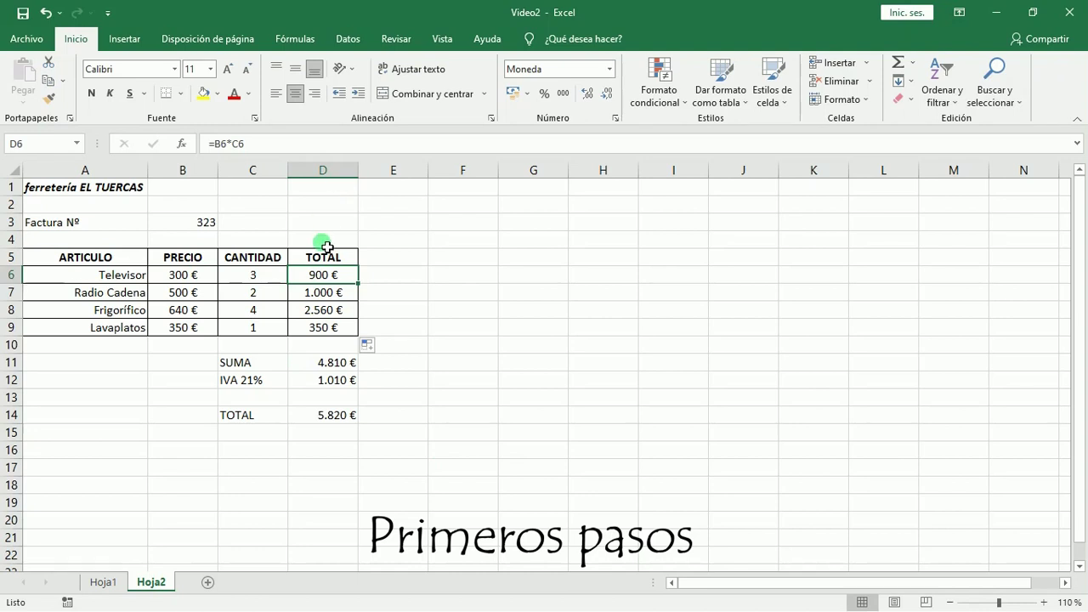
pyautogui.moveTo(288, 241)
pyautogui.mouseDown()
pyautogui.moveTo(286, 330)
pyautogui.moveTo(365, 345)
pyautogui.mouseUp()
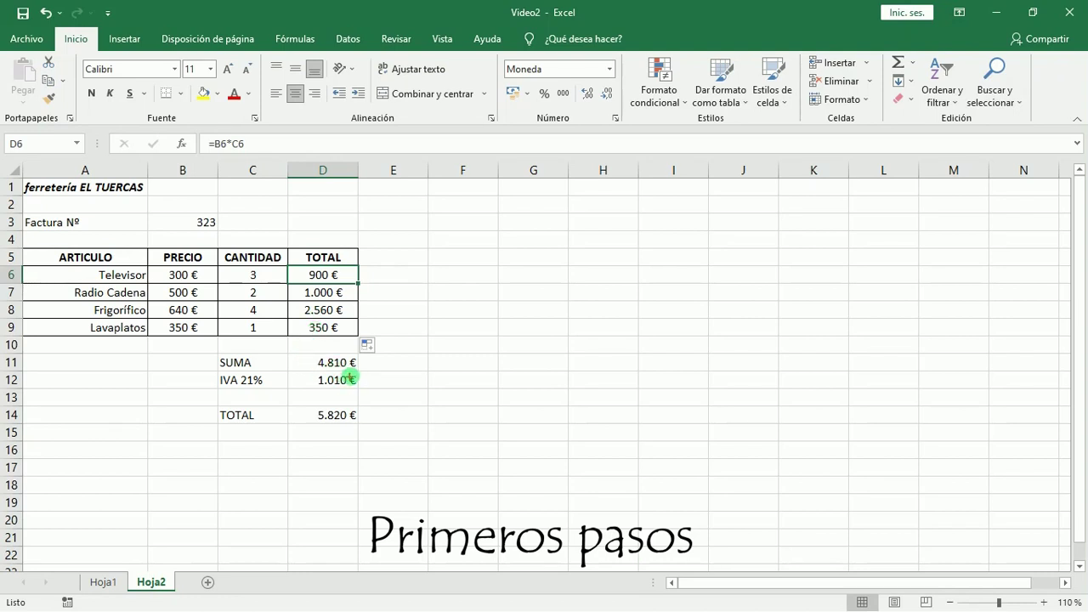
pyautogui.moveTo(360, 365); pyautogui.dragTo(424, 362)
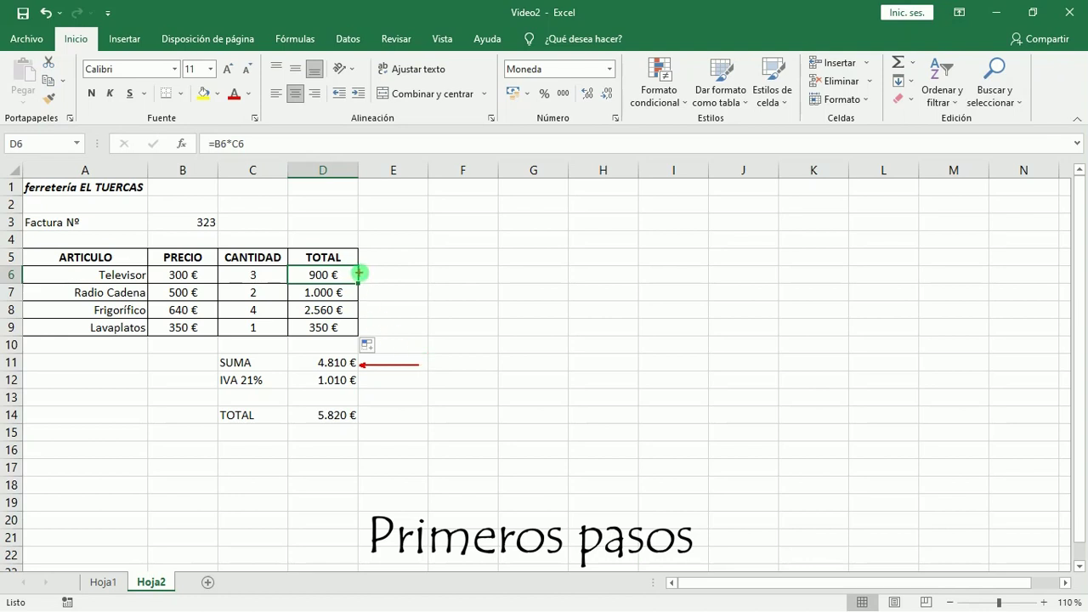
pyautogui.moveTo(356, 264); pyautogui.dragTo(352, 331)
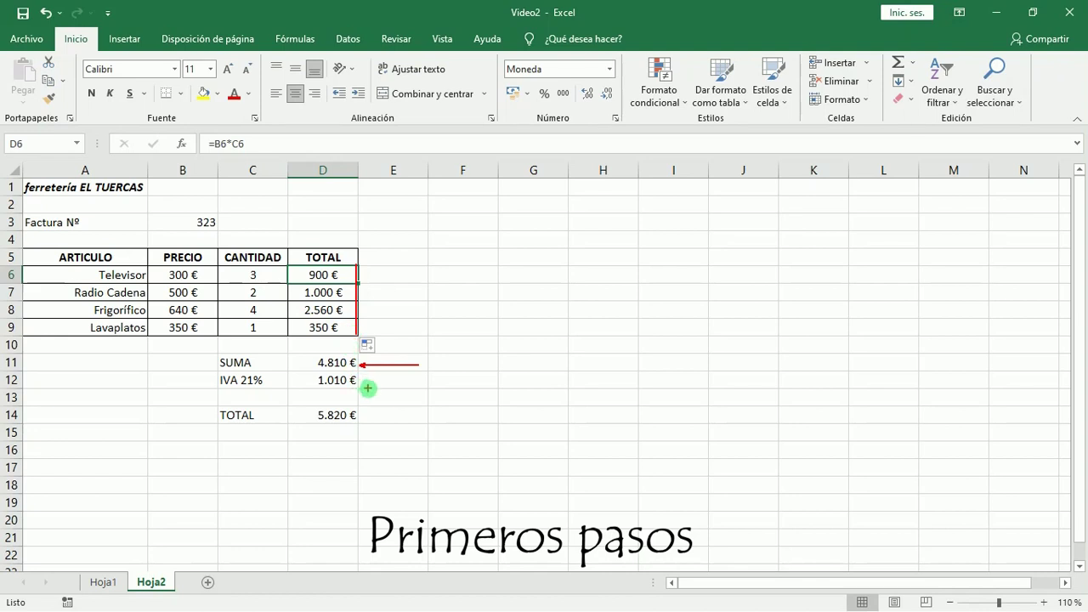
pyautogui.moveTo(365, 380); pyautogui.dragTo(420, 379)
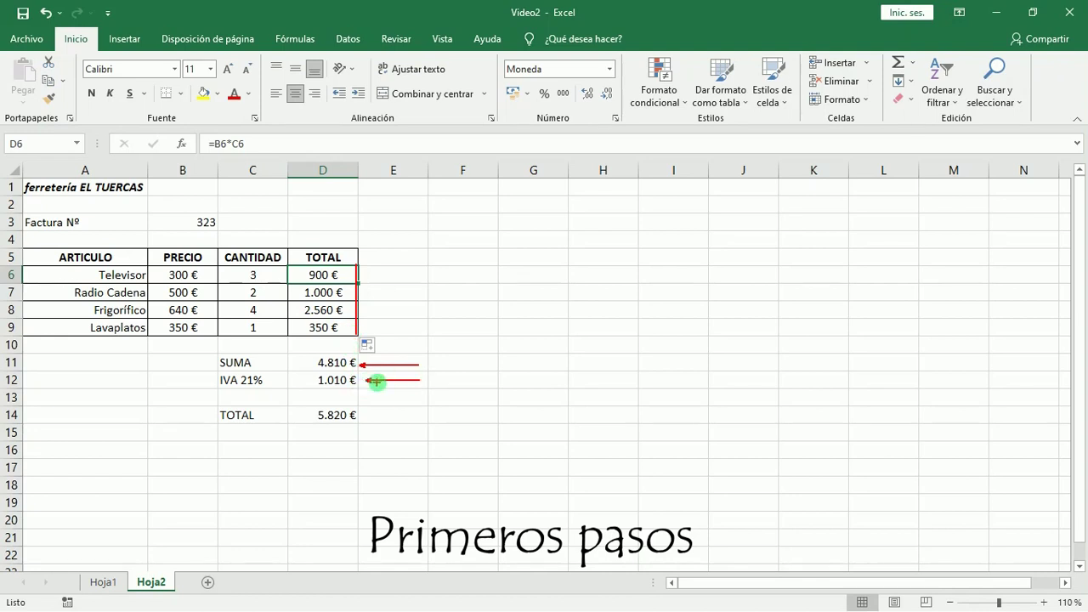
# Examine the formulas behind the invoice's IVA amount in D12, the grand total in D14 and the line totals in D6:D9
pyautogui.click(324, 379)
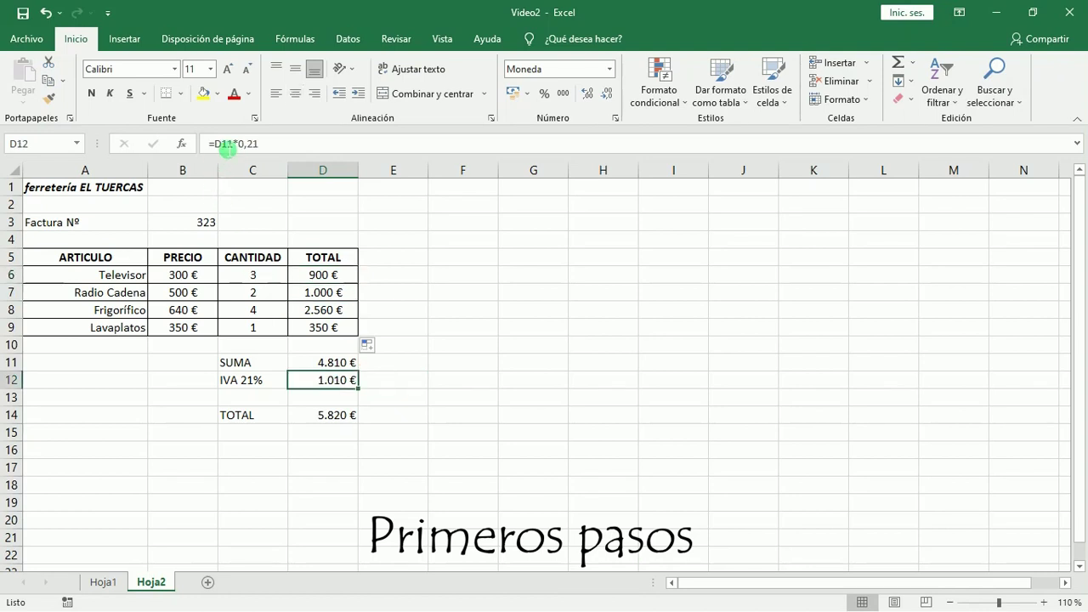
pyautogui.click(215, 144)
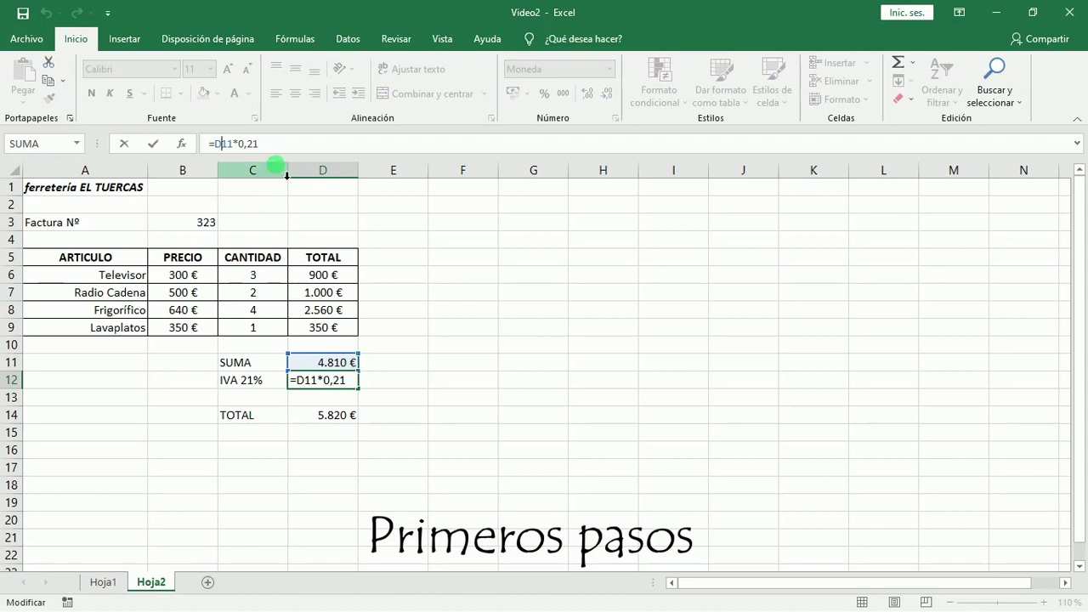
pyautogui.press('Return')
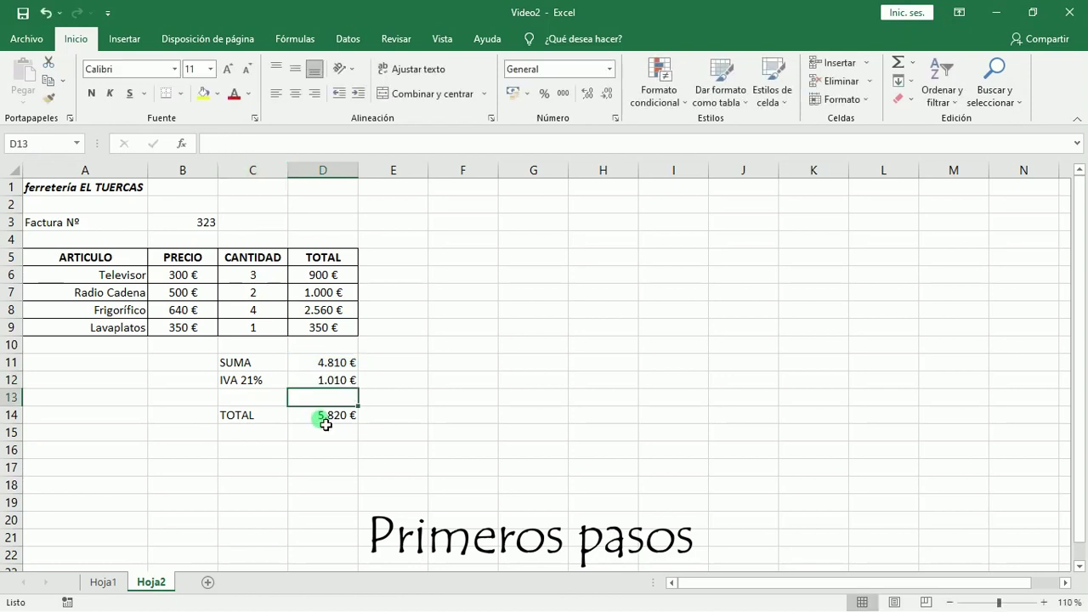
pyautogui.click(328, 422)
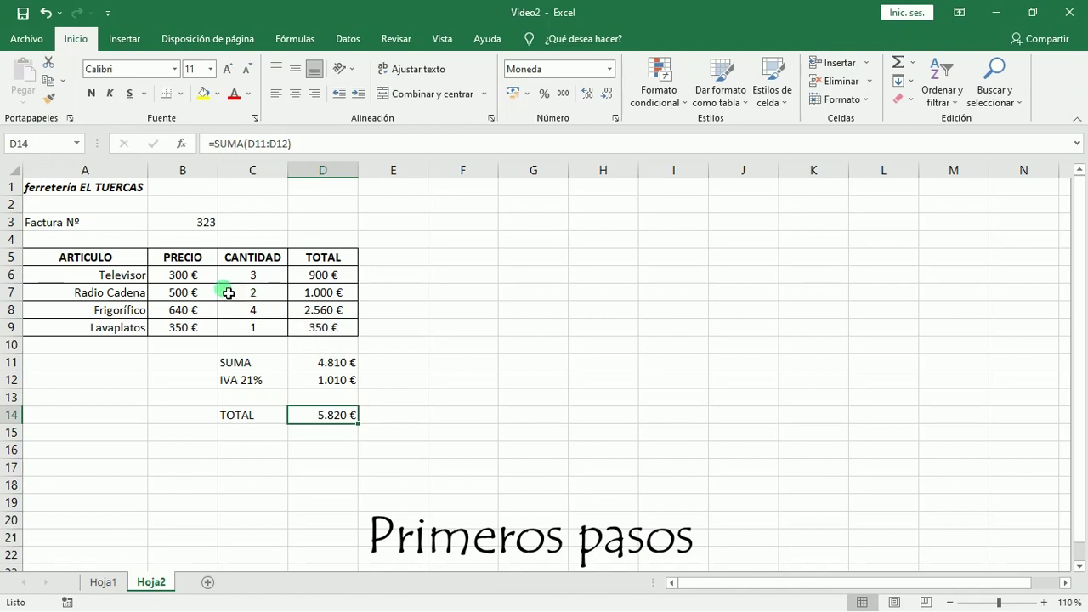
pyautogui.click(326, 281)
pyautogui.click(331, 295)
pyautogui.click(341, 309)
pyautogui.click(345, 332)
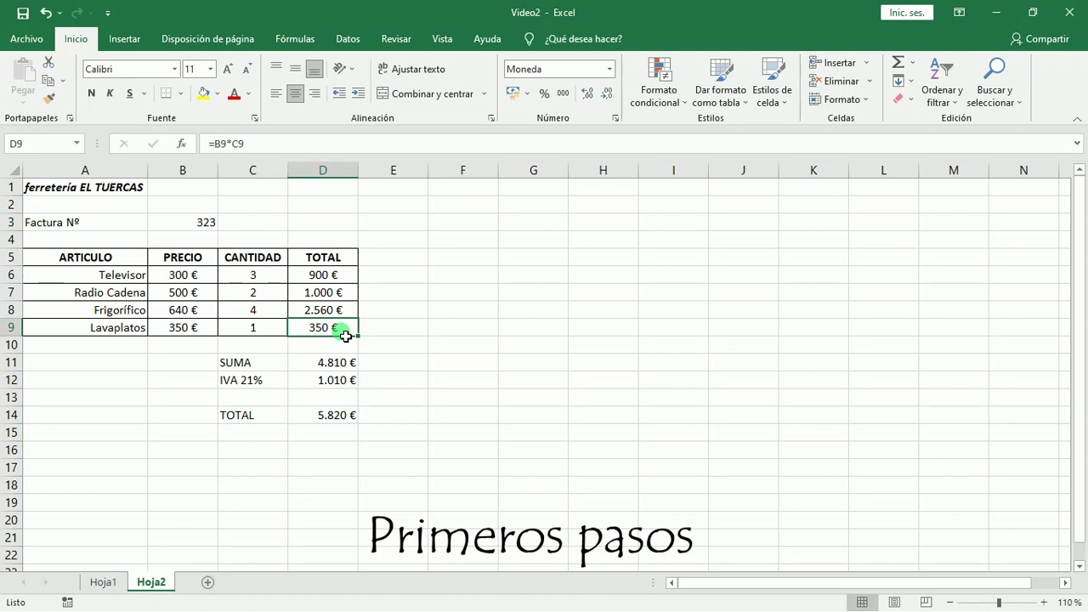
# Set the Televisor price in cell B6 to 350
pyautogui.click(213, 278)
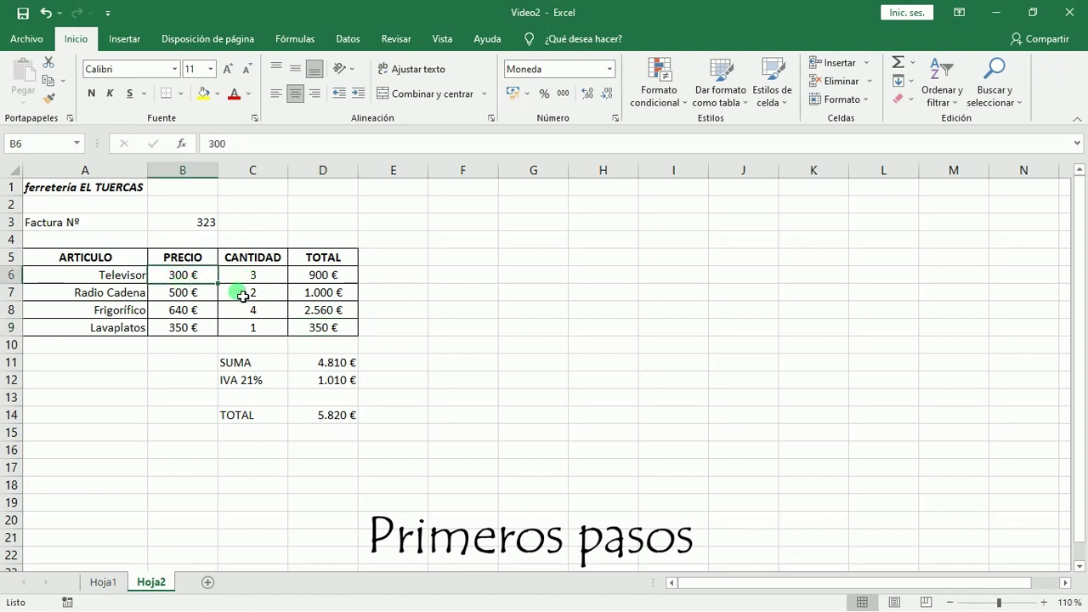
pyautogui.write('350')
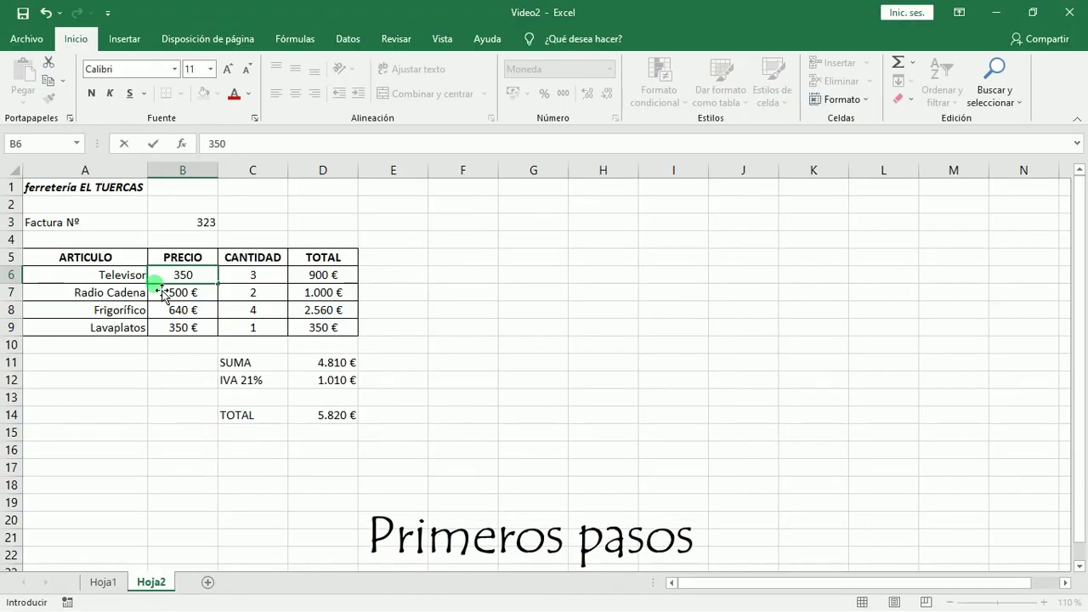
pyautogui.press('Return')
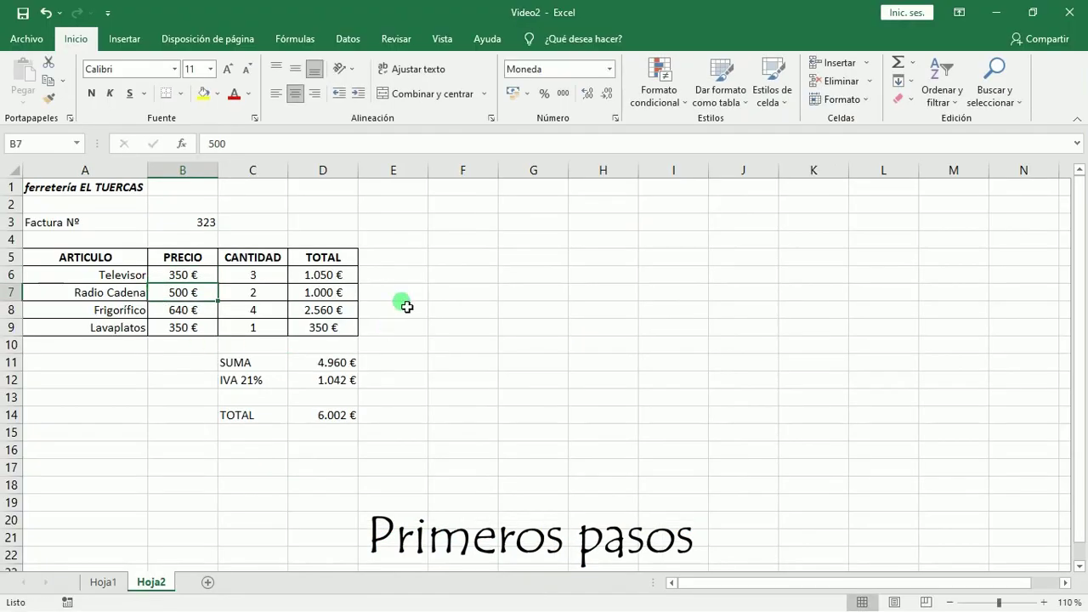
pyautogui.click(180, 275)
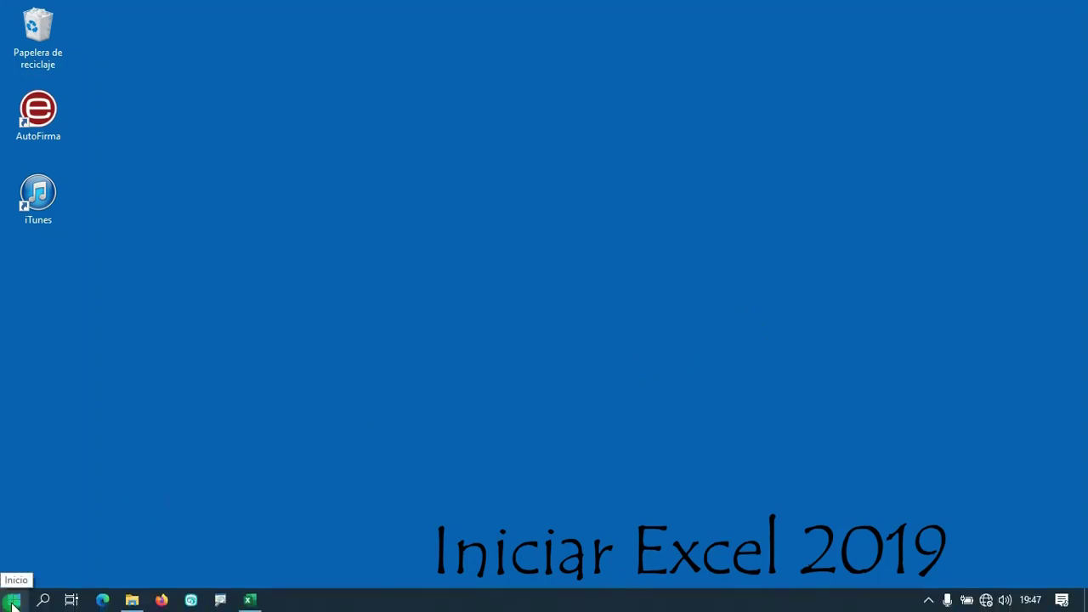
# Launch Excel from the Programas group of the Windows start screen
pyautogui.click(11, 604)
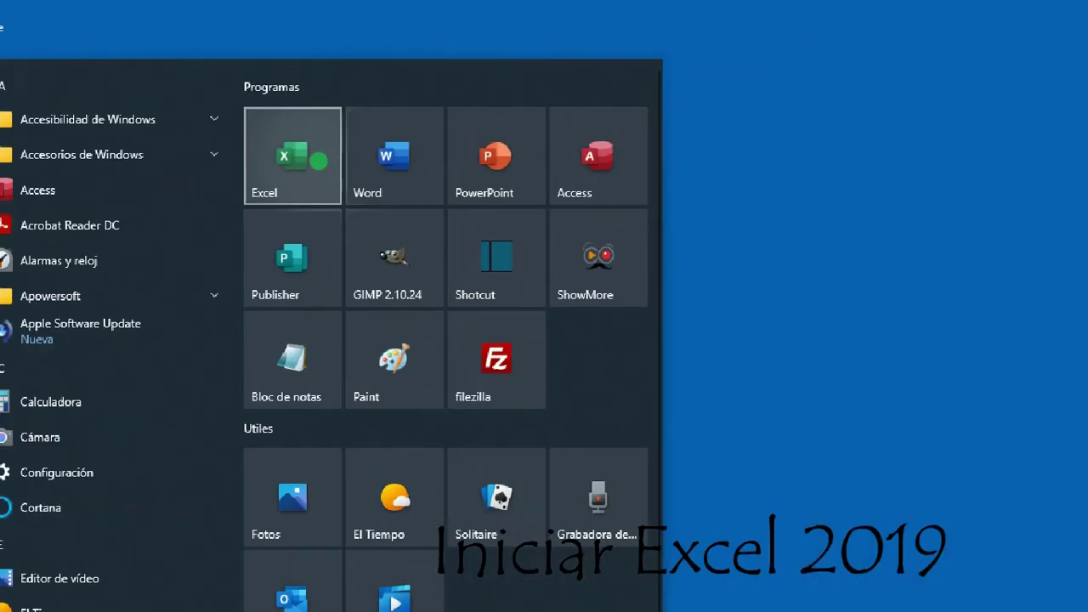
pyautogui.click(318, 160)
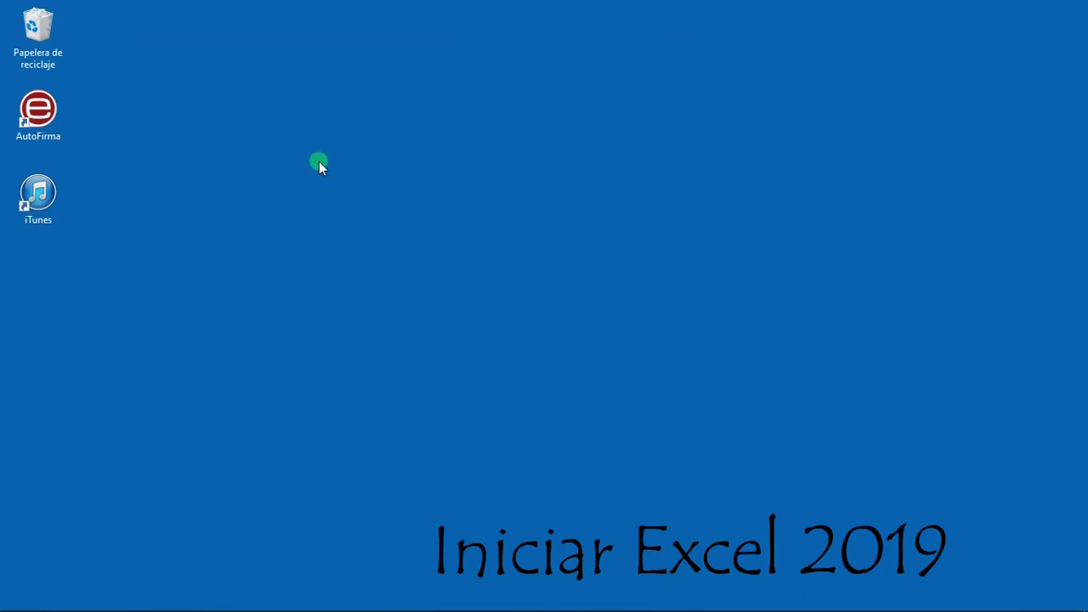
# Open the Windows start menu and look for Excel in the alphabetical list of applications
pyautogui.press('super')
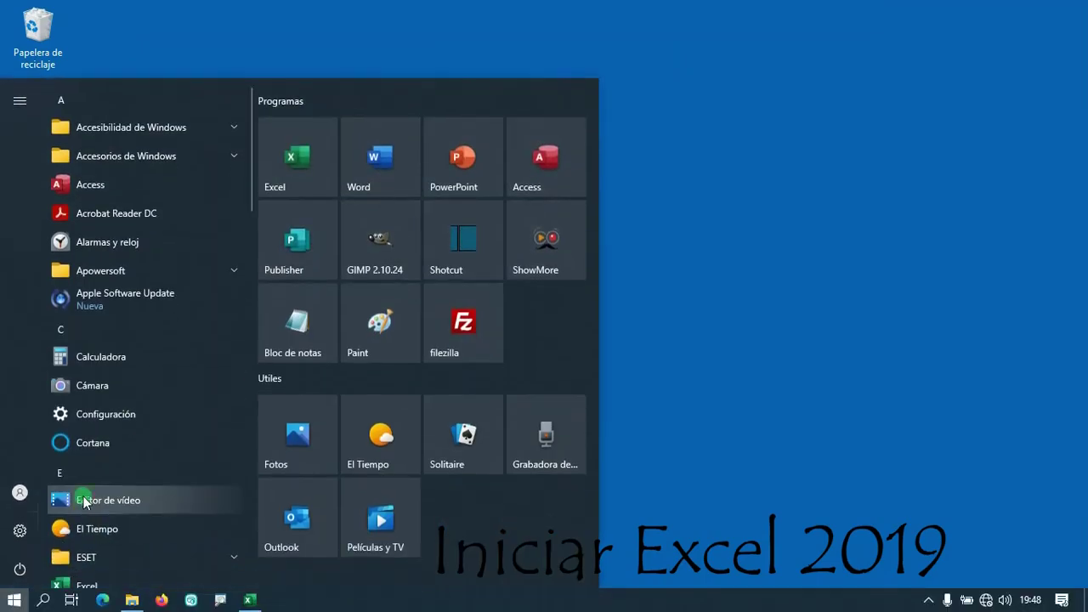
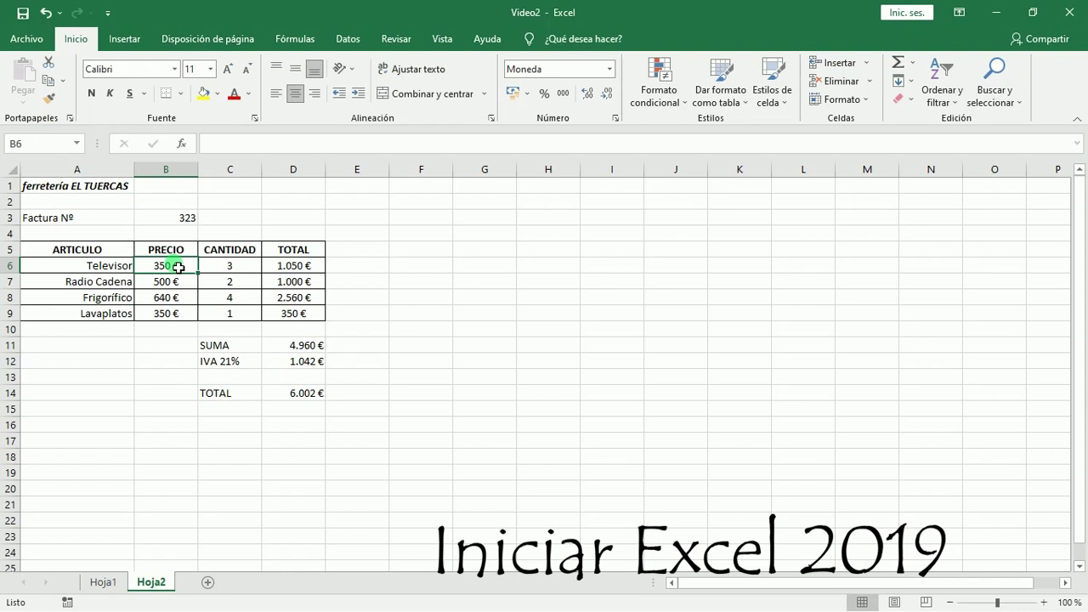
# Review the Cerrar option in the Video2 window's control menu and close the workbook
pyautogui.click(459, 203)
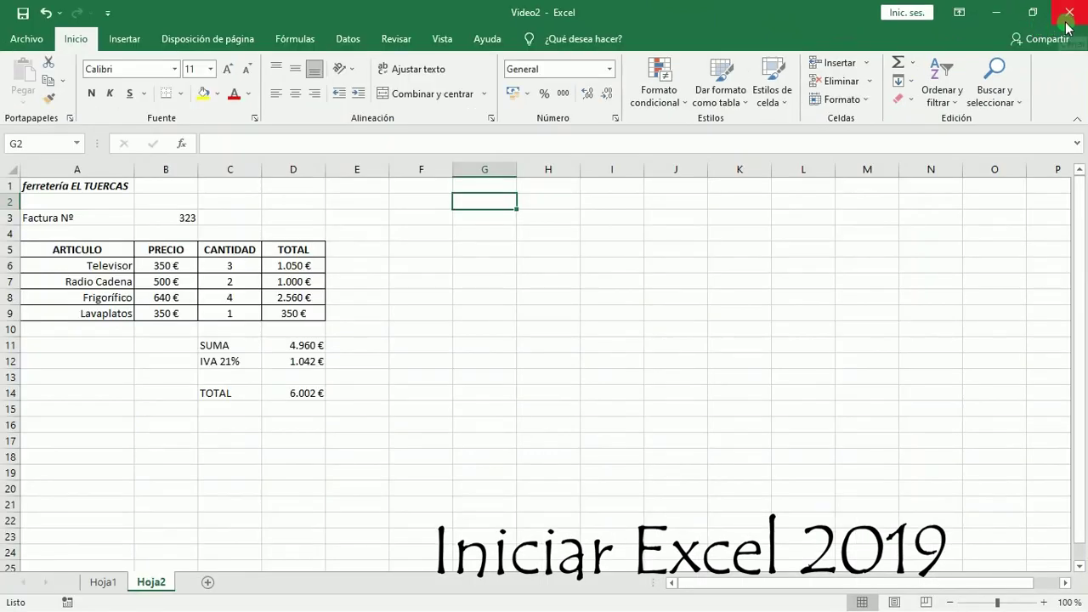
pyautogui.click(1068, 25)
pyautogui.moveTo(1067, 21); pyautogui.dragTo(1016, 125)
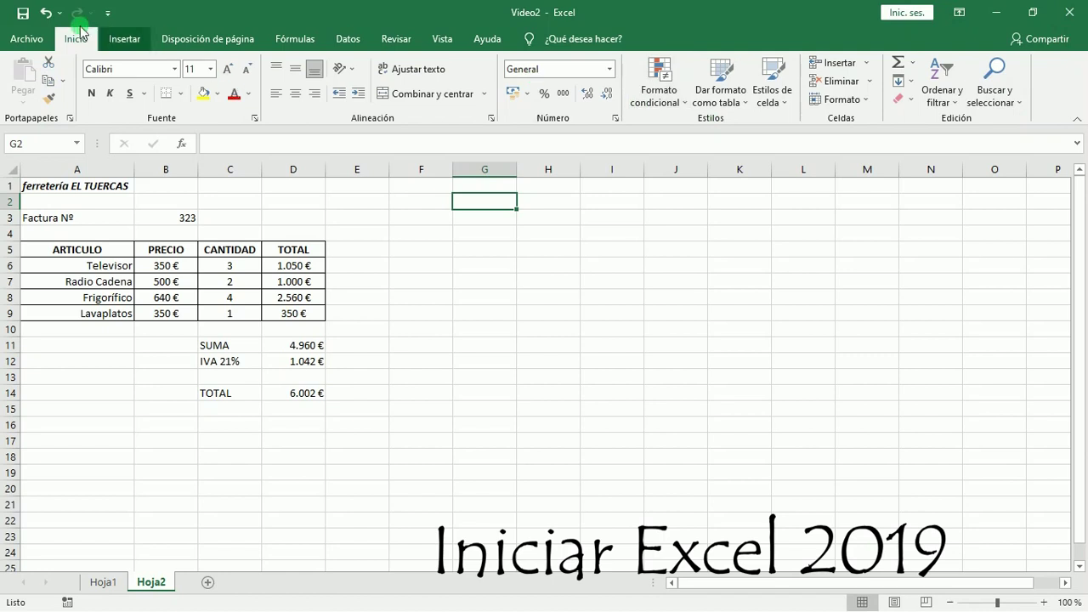
pyautogui.click(2, 13)
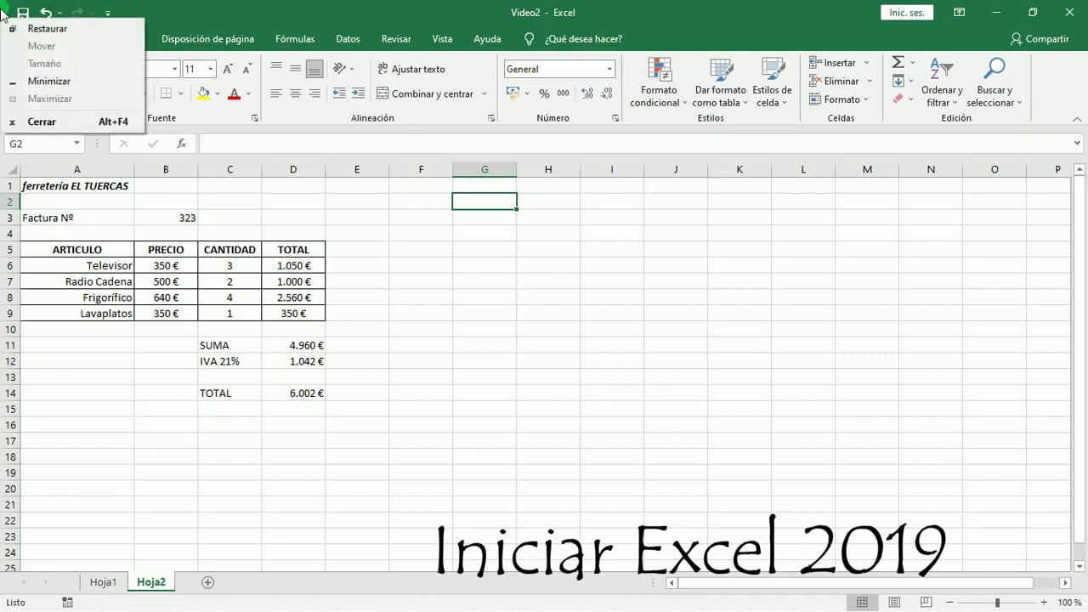
pyautogui.moveTo(2, 13); pyautogui.dragTo(57, 128)
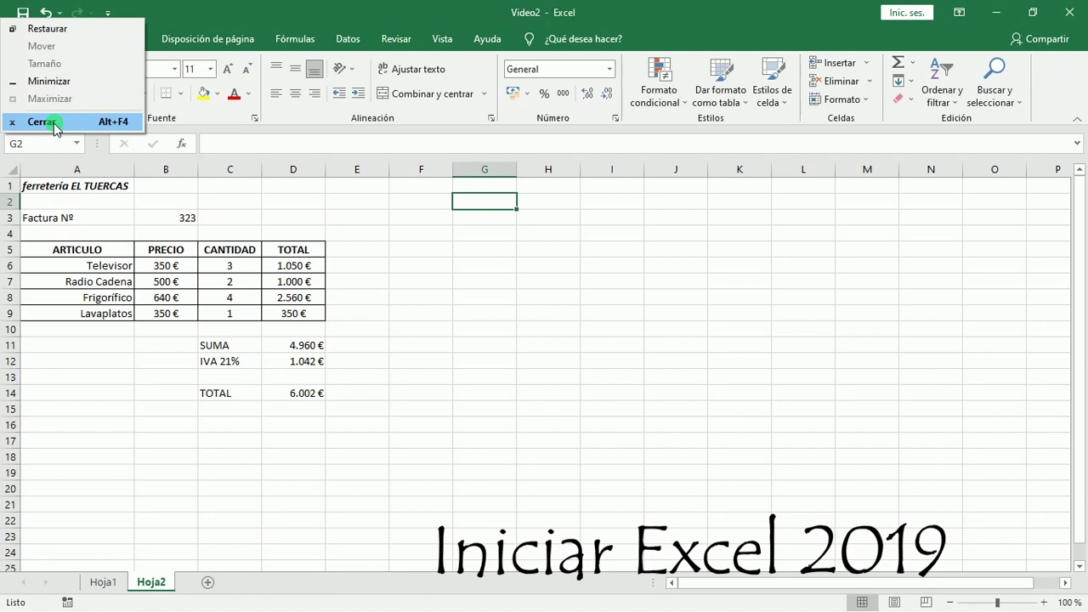
pyautogui.moveTo(54, 126); pyautogui.dragTo(85, 129)
pyautogui.moveTo(85, 130); pyautogui.dragTo(431, 216)
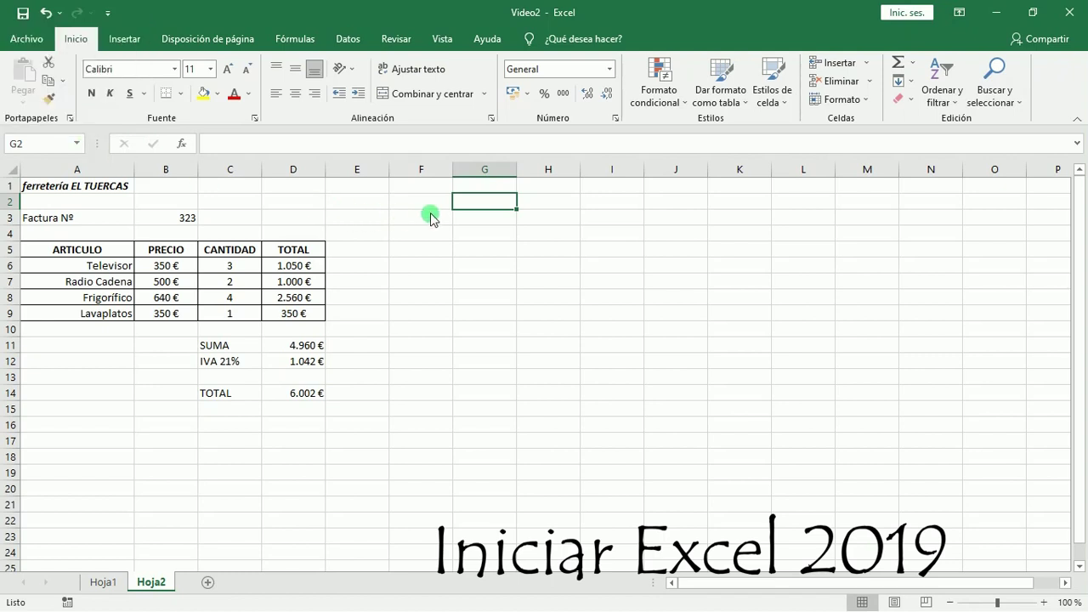
pyautogui.hotkey('alt', 'F4')
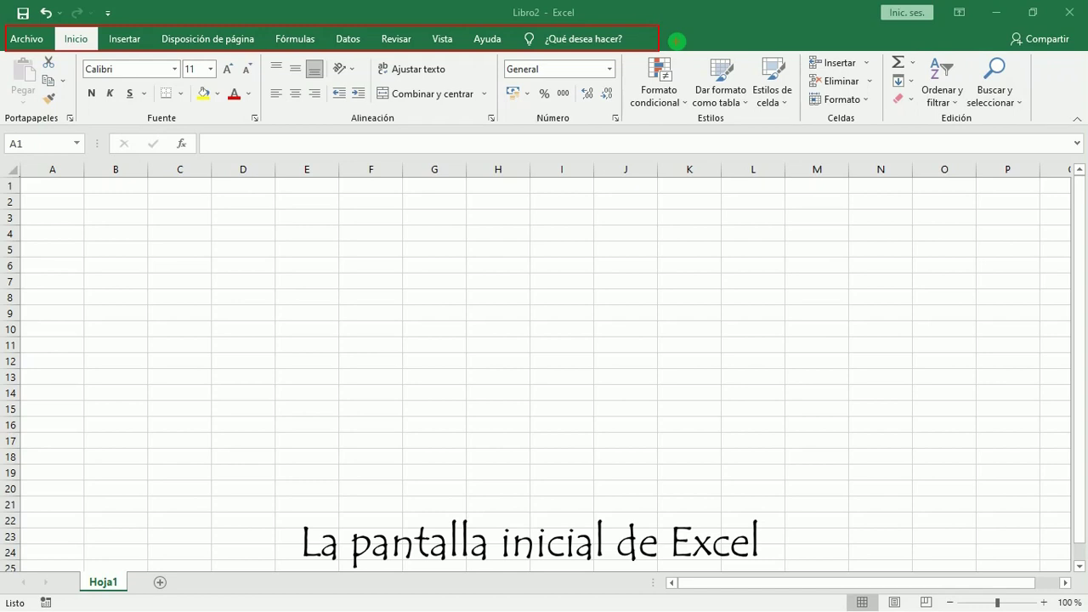
pyautogui.press('Escape')
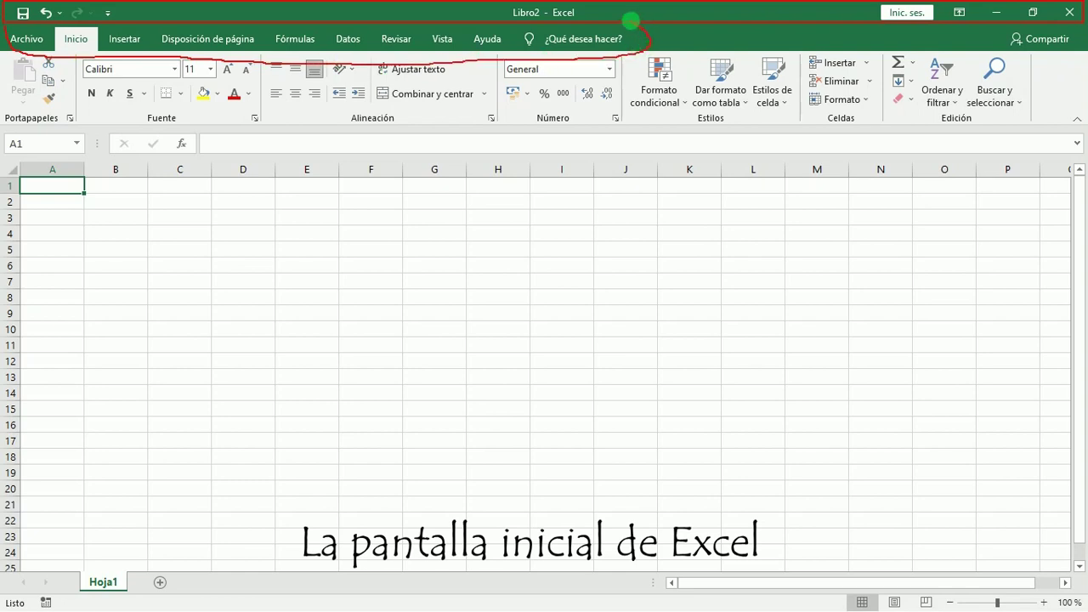
pyautogui.moveTo(5, 51)
pyautogui.mouseDown()
pyautogui.moveTo(92, 129)
pyautogui.moveTo(910, 135)
pyautogui.moveTo(1076, 82)
pyautogui.moveTo(799, 55)
pyautogui.moveTo(645, 55)
pyautogui.mouseUp()
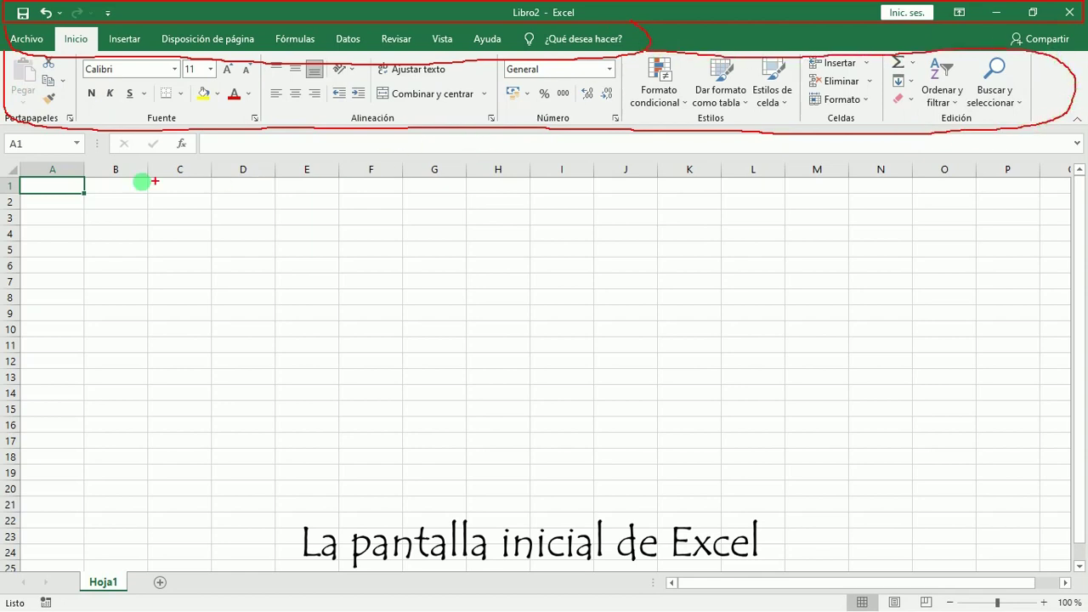
pyautogui.moveTo(3, 129)
pyautogui.mouseDown()
pyautogui.moveTo(7, 153)
pyautogui.moveTo(60, 161)
pyautogui.moveTo(1081, 151)
pyautogui.mouseUp()
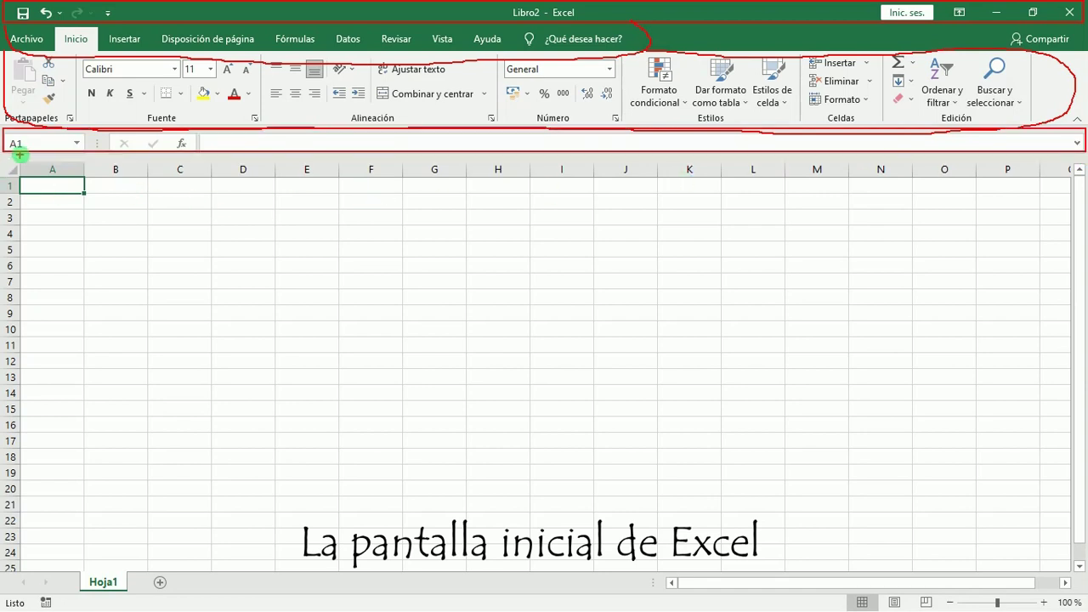
pyautogui.moveTo(370, 199)
pyautogui.mouseDown()
pyautogui.moveTo(371, 297)
pyautogui.moveTo(410, 290)
pyautogui.mouseUp()
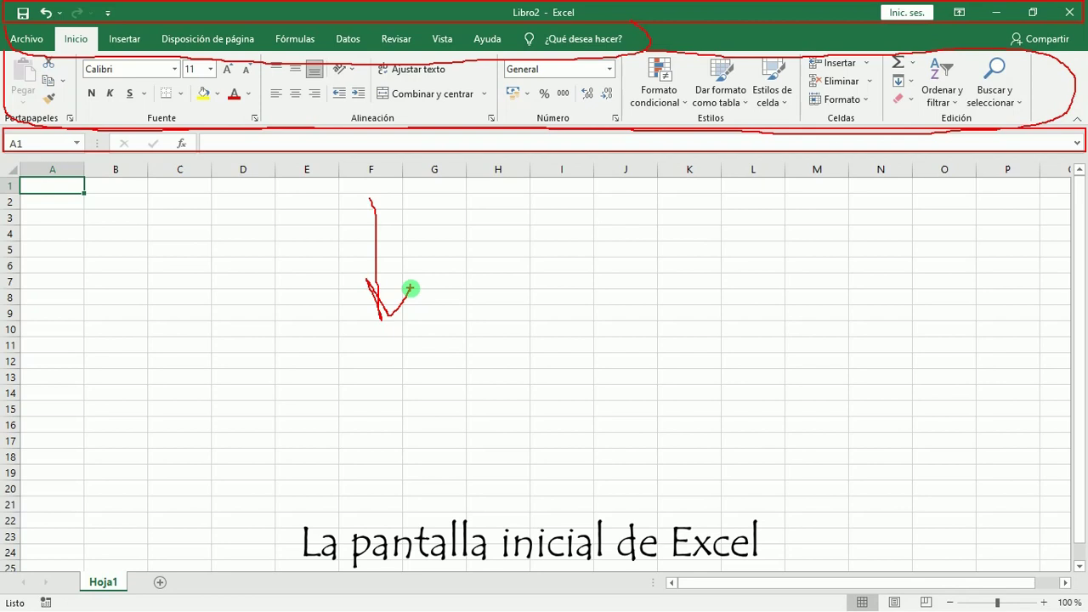
pyautogui.press('Escape')
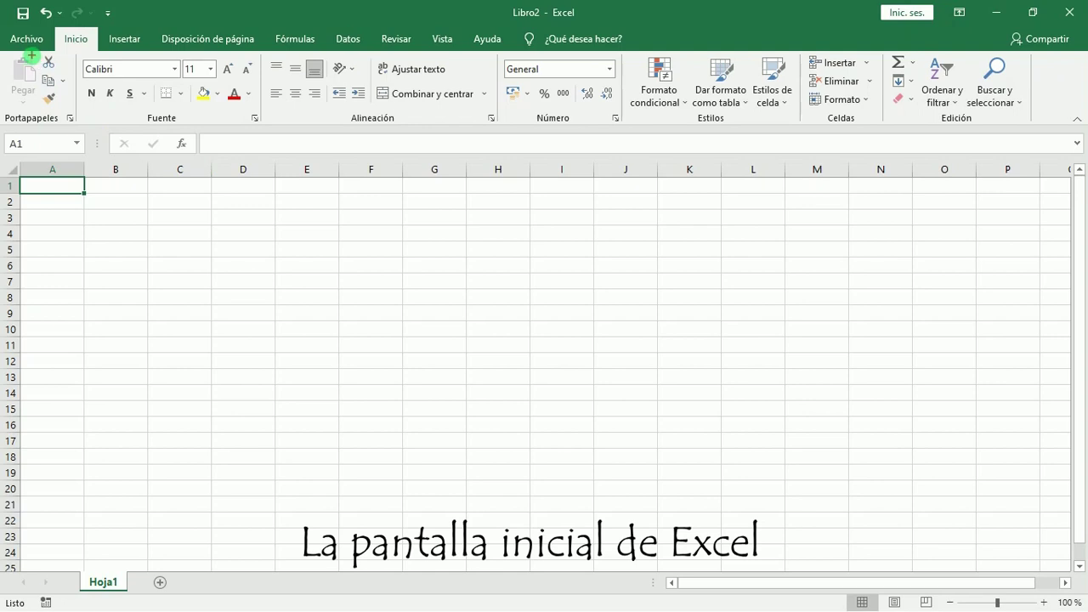
pyautogui.moveTo(25, 46); pyautogui.dragTo(77, 152)
# Look over the Archivo page's file commands and the Insertar commands, and return to the Inicio commands
pyautogui.click(27, 39)
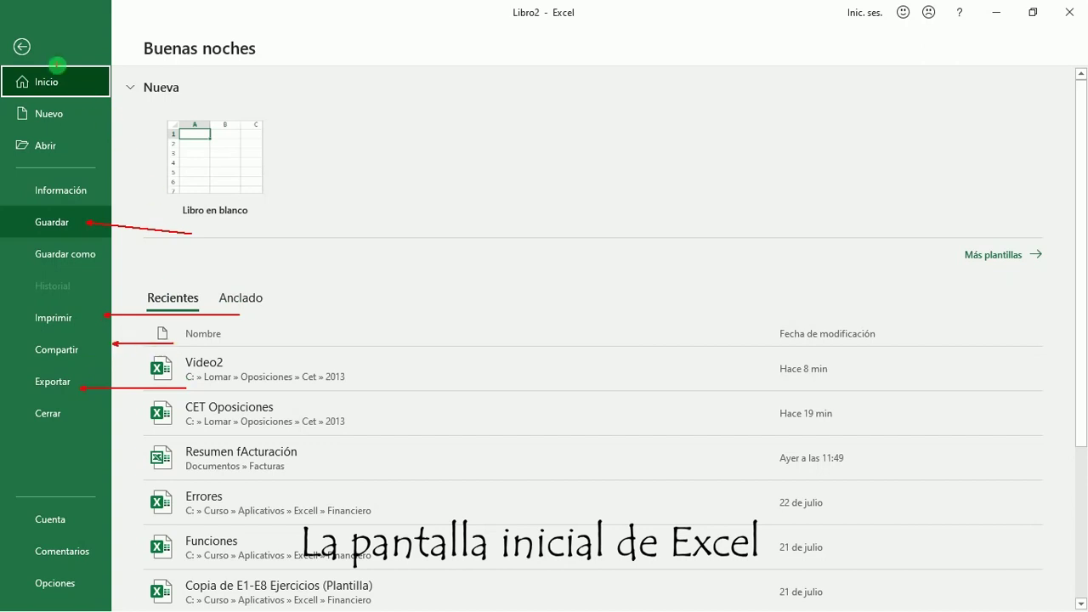
pyautogui.click(21, 47)
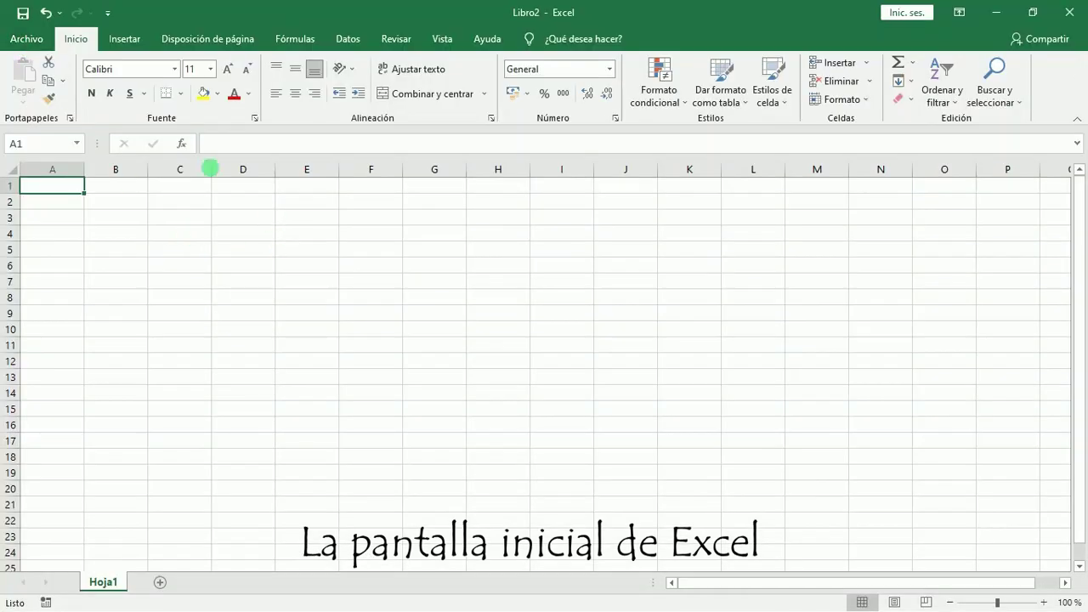
pyautogui.click(150, 40)
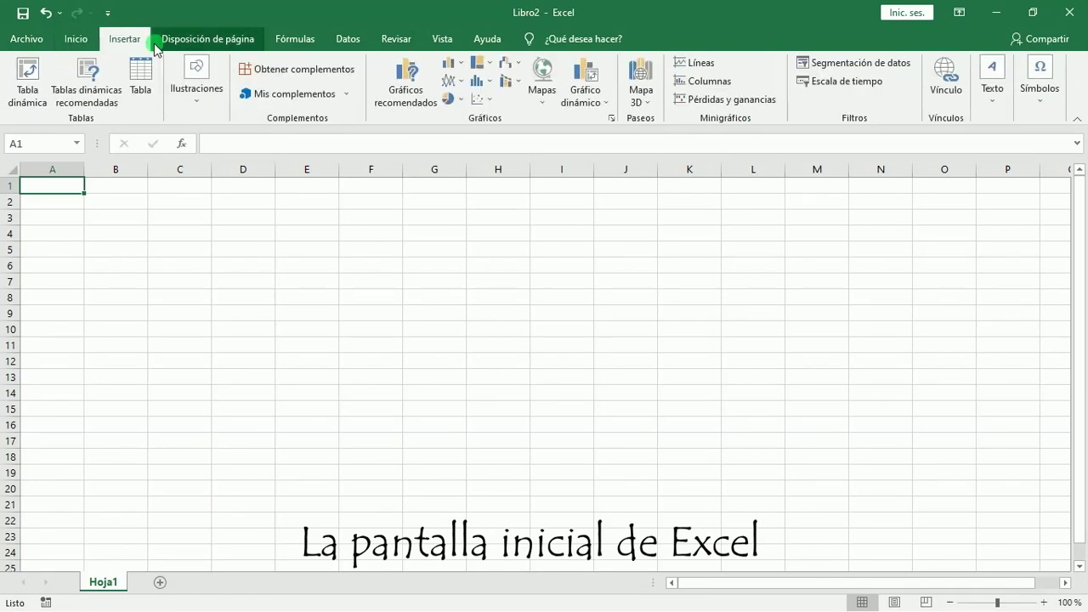
pyautogui.click(88, 39)
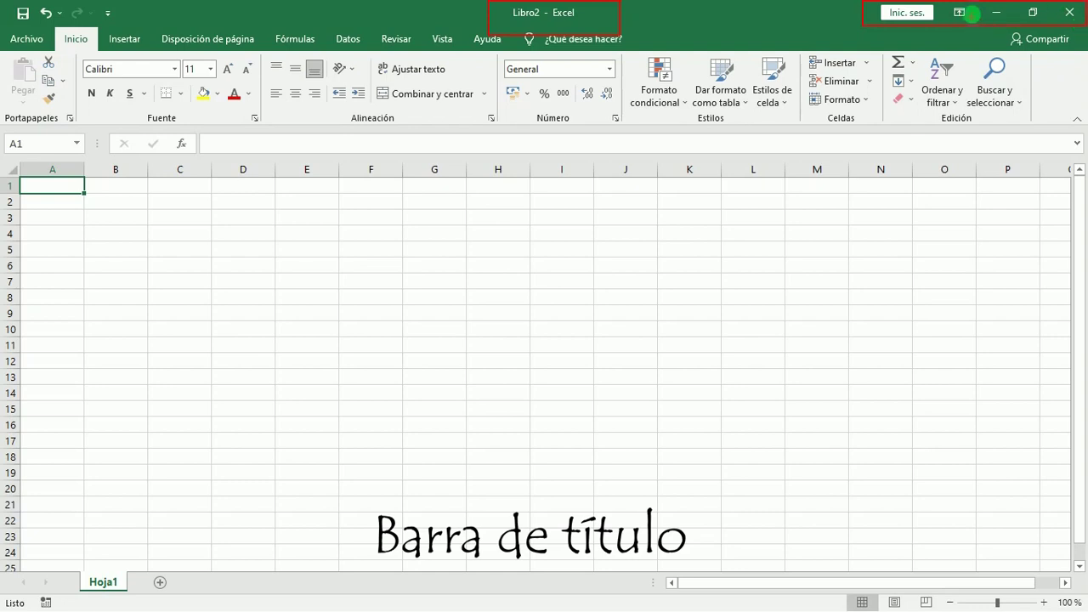
# Review the display options for the ribbon, such as showing only tabs or tabs and commands, without changing the setting
pyautogui.click(958, 13)
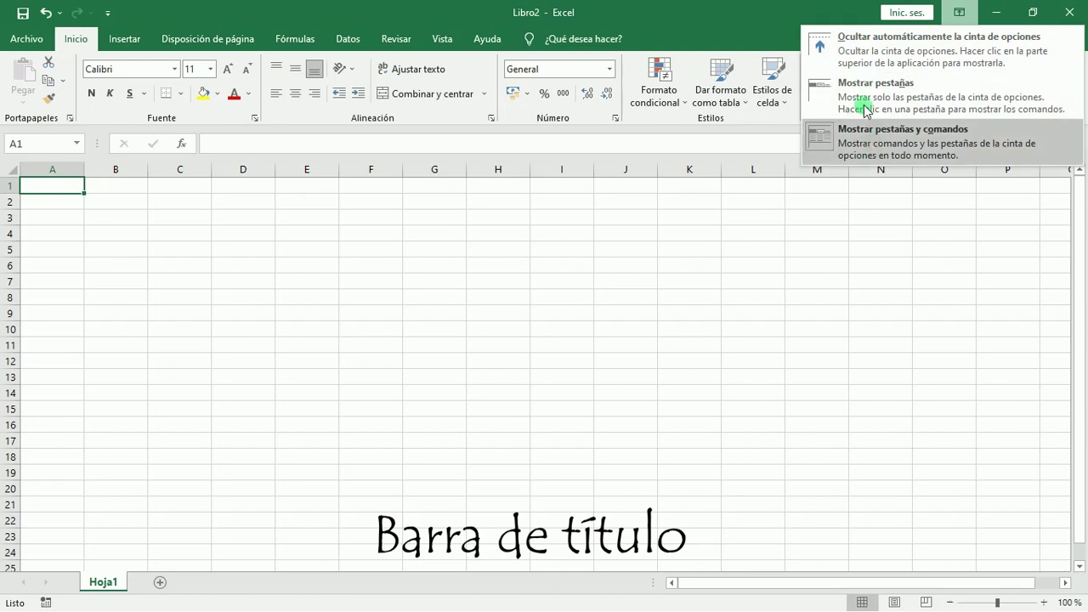
pyautogui.click(757, 8)
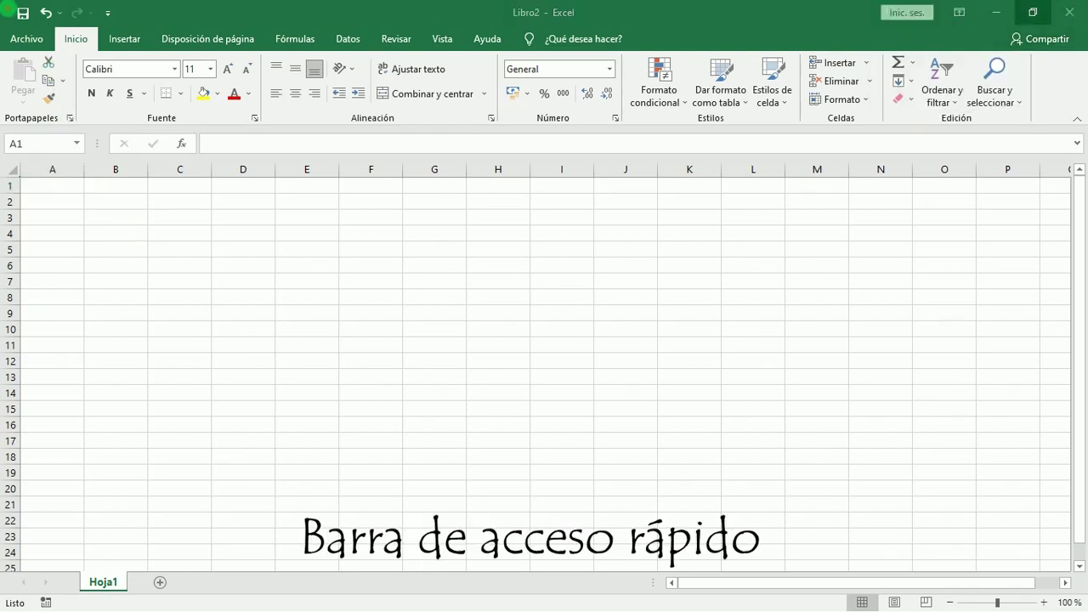
# Add the Nuevo, Abrir and Impresión rápida commands to the quick access toolbar
pyautogui.moveTo(5, 2); pyautogui.dragTo(136, 23)
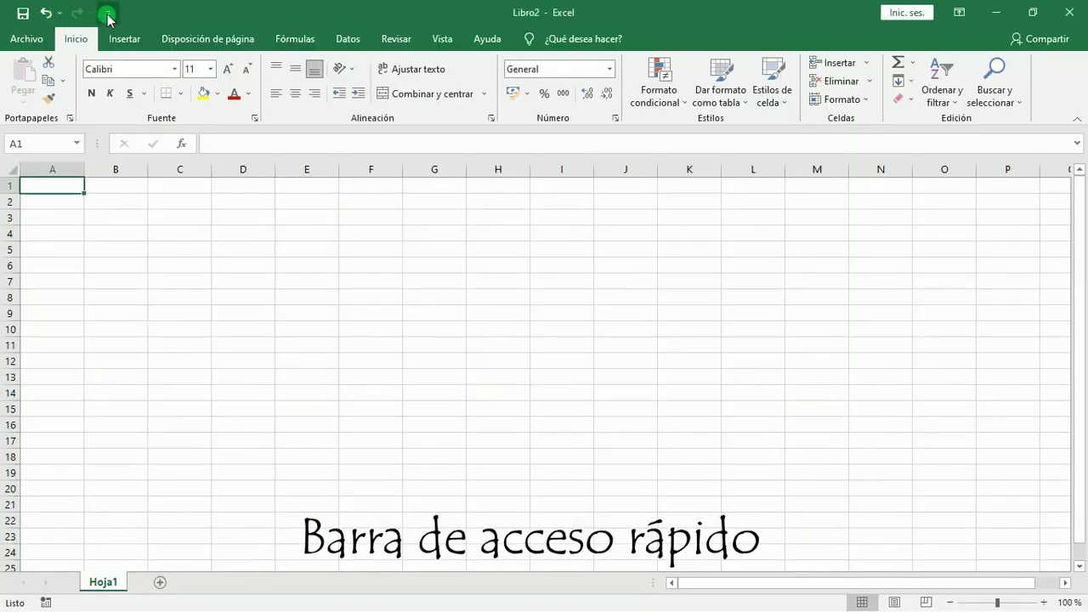
pyautogui.click(108, 14)
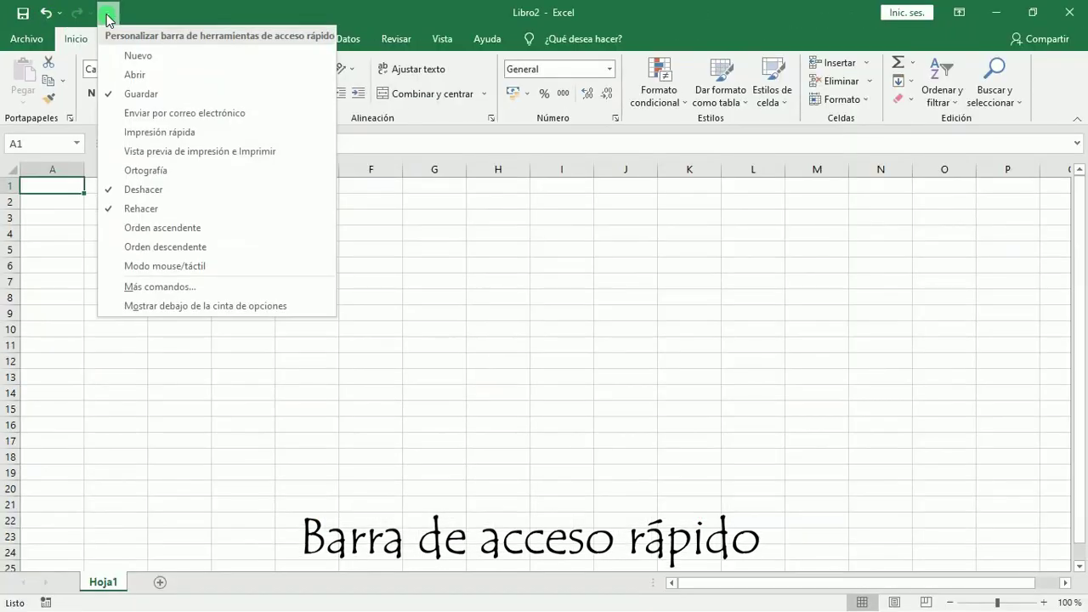
pyautogui.click(160, 61)
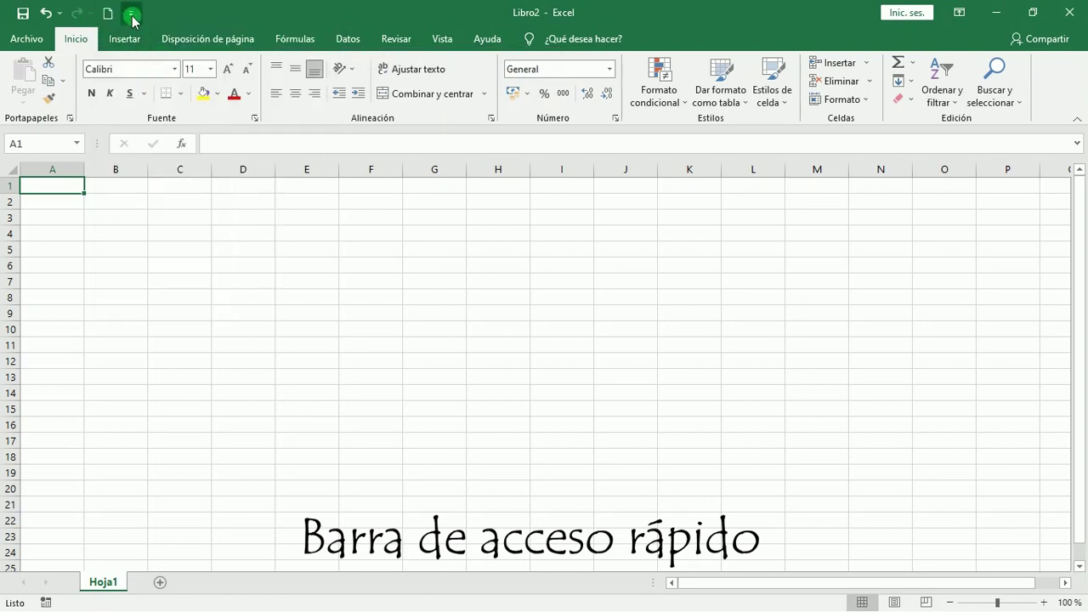
pyautogui.click(132, 14)
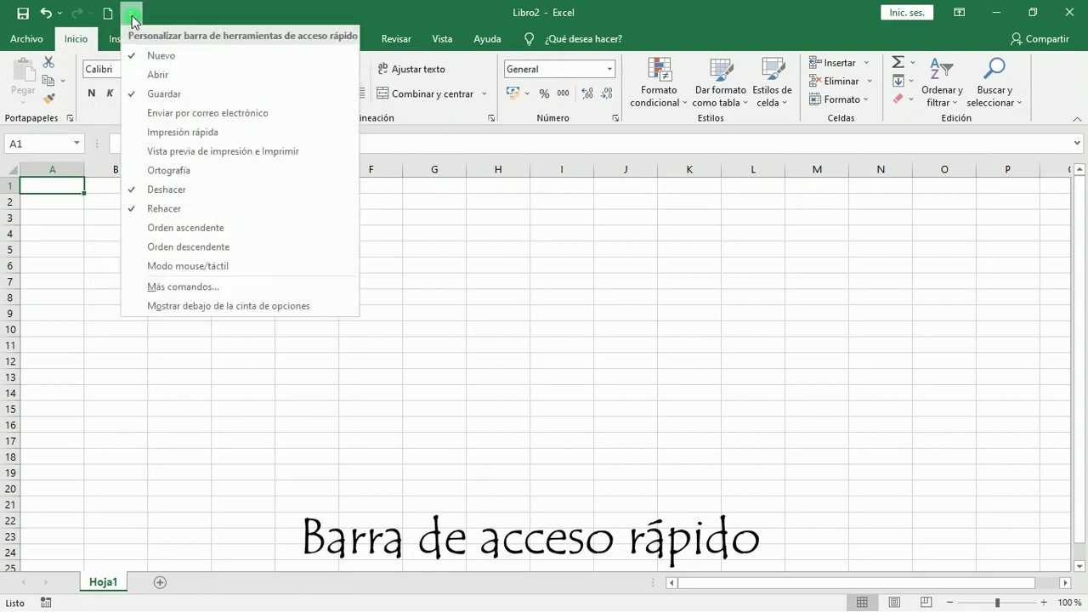
pyautogui.click(153, 74)
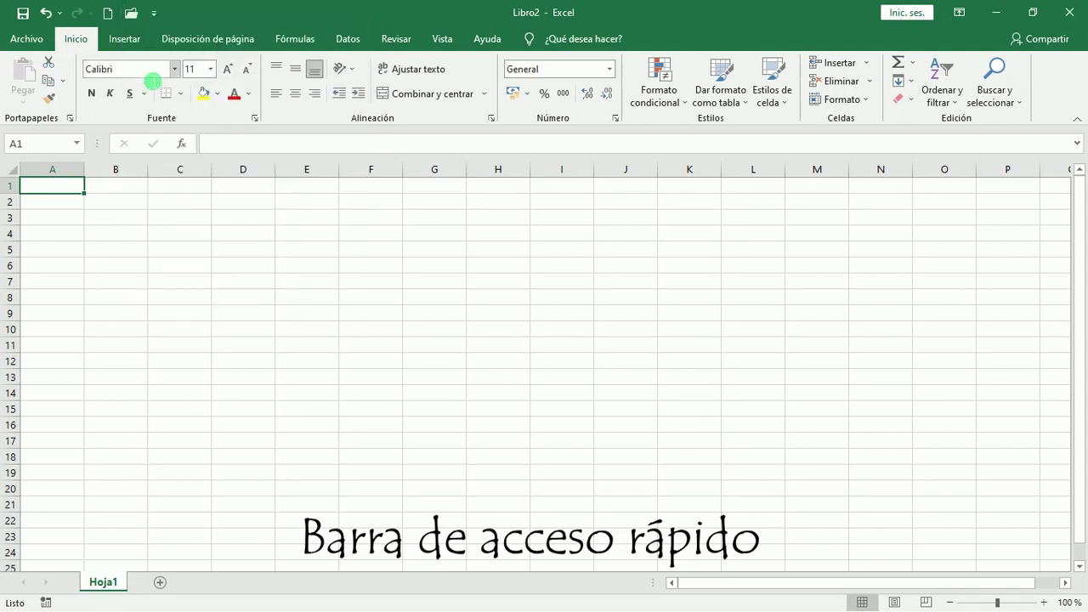
pyautogui.click(153, 14)
pyautogui.click(186, 132)
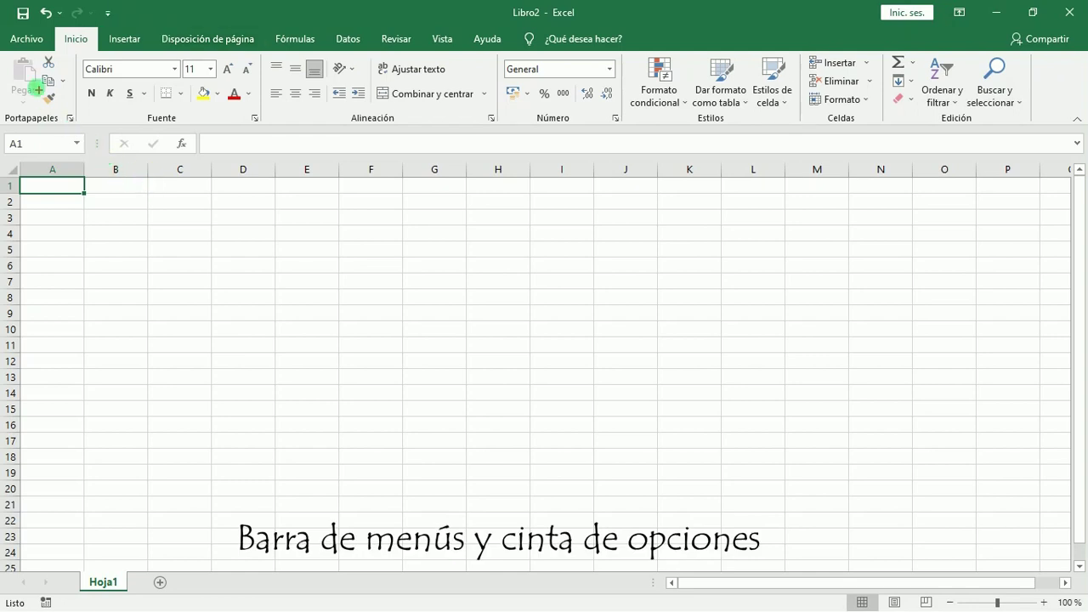
# Examine the ribbon commands of Insertar, Disposición de página, Fórmulas, Datos, Revisar and Vista, and return to Inicio
pyautogui.moveTo(5, 34)
pyautogui.mouseDown()
pyautogui.moveTo(190, 64)
pyautogui.moveTo(1077, 50)
pyautogui.mouseUp()
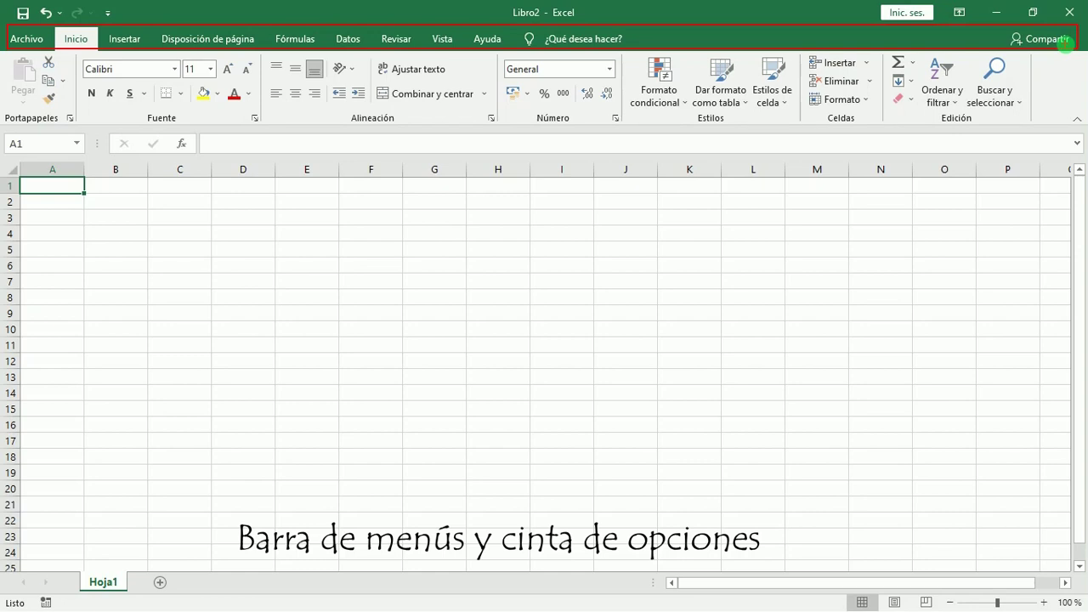
pyautogui.press('Escape')
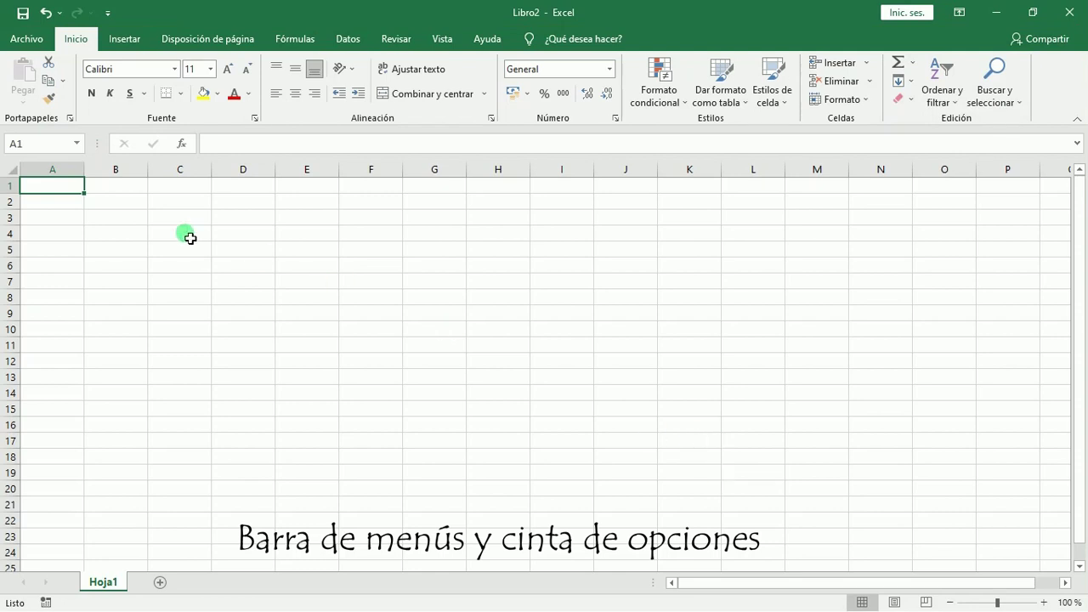
pyautogui.click(125, 40)
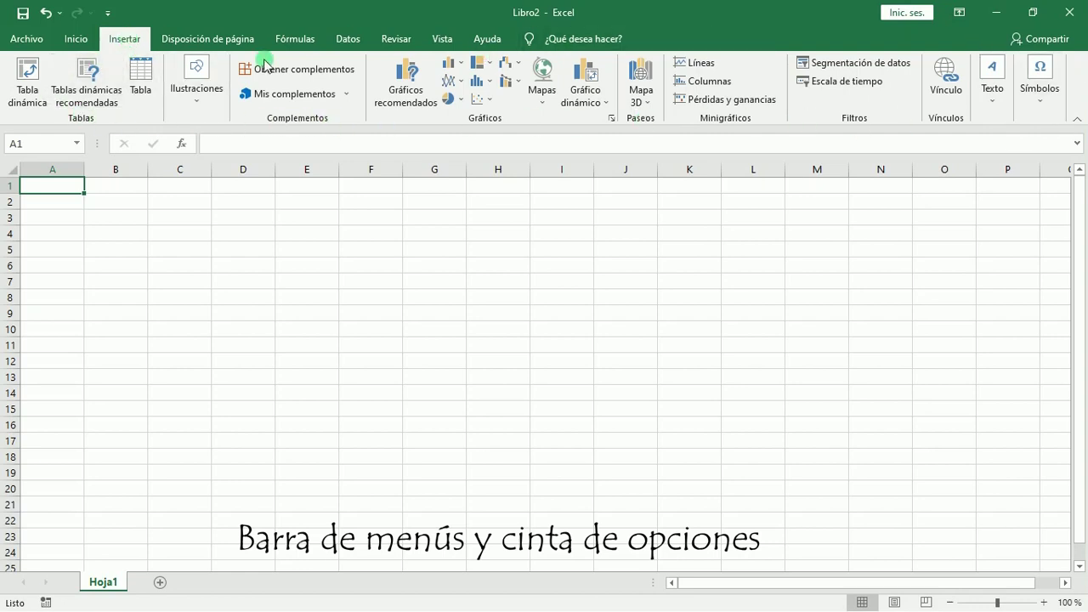
pyautogui.click(211, 39)
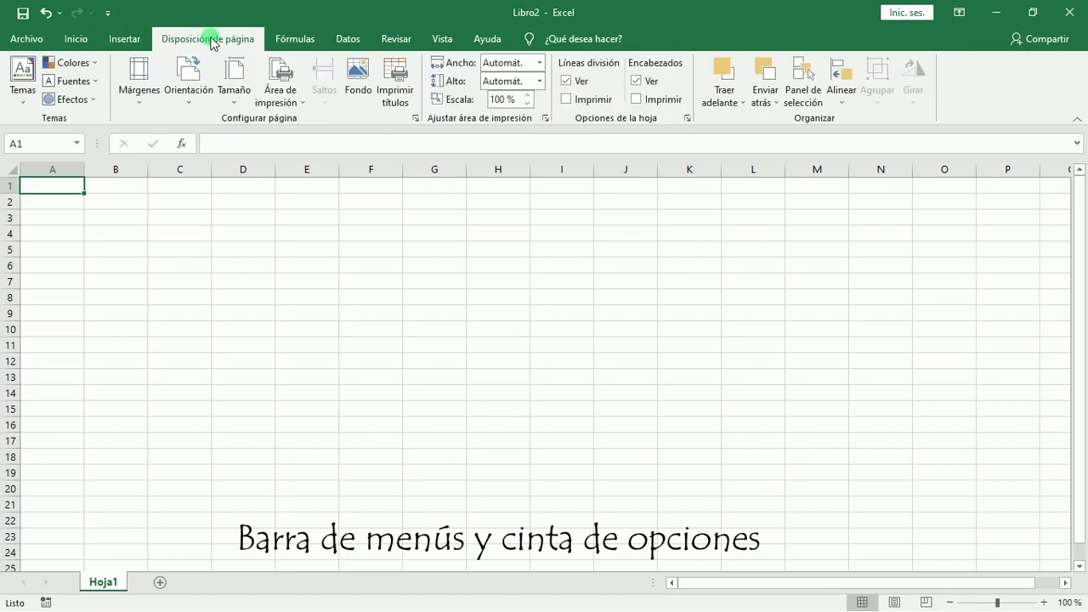
pyautogui.click(285, 39)
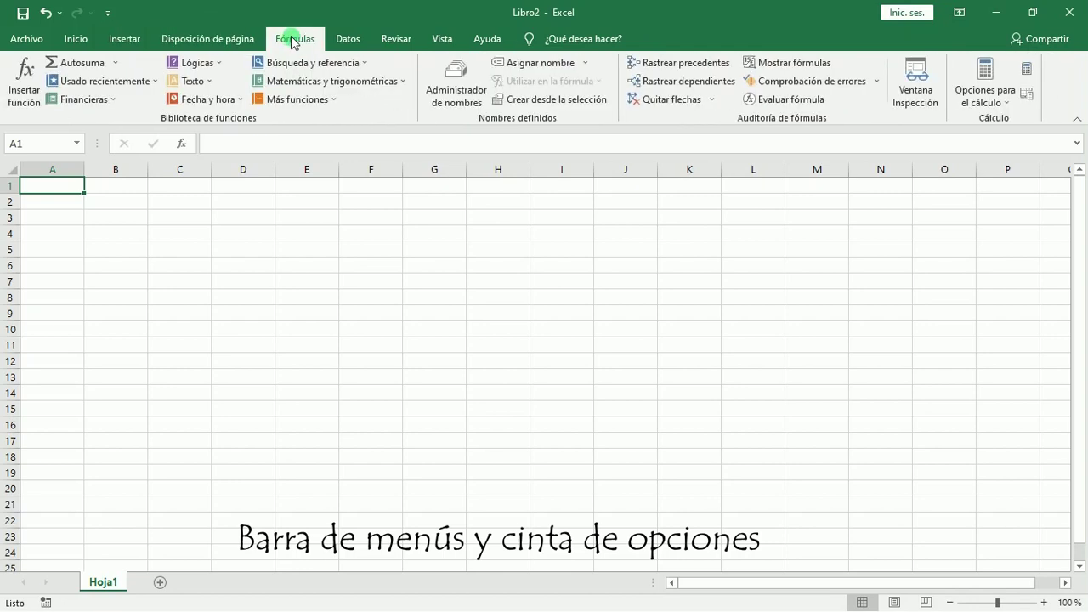
pyautogui.click(346, 39)
pyautogui.click(391, 40)
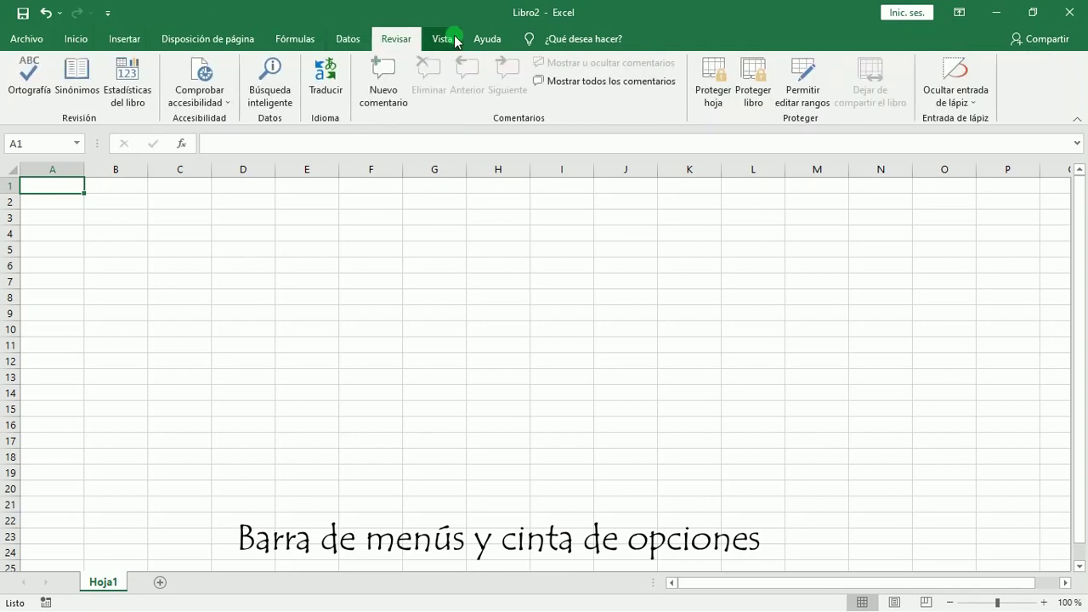
pyautogui.click(448, 41)
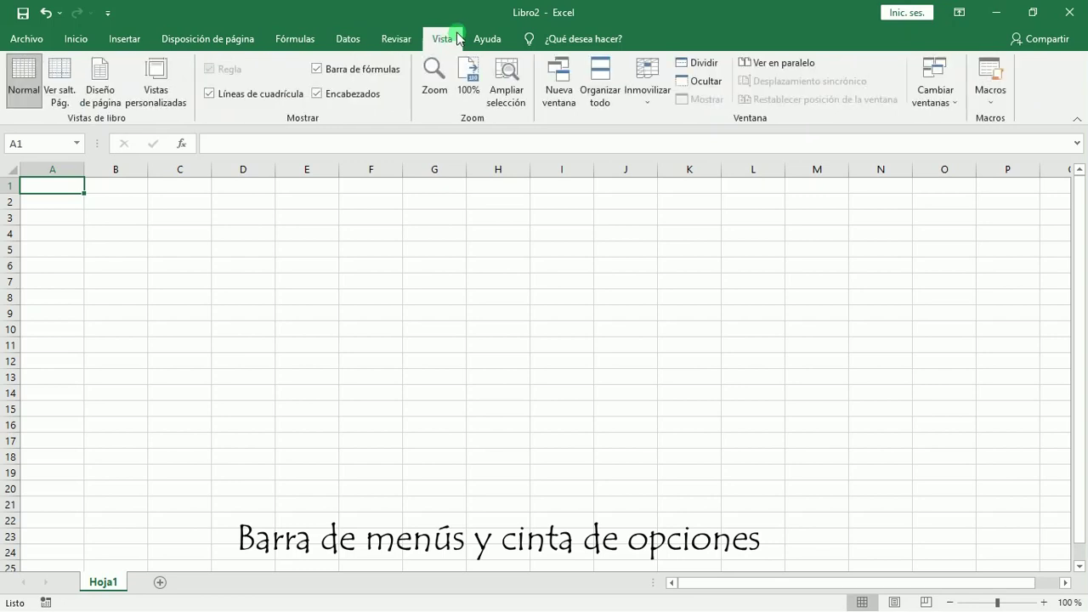
pyautogui.click(77, 41)
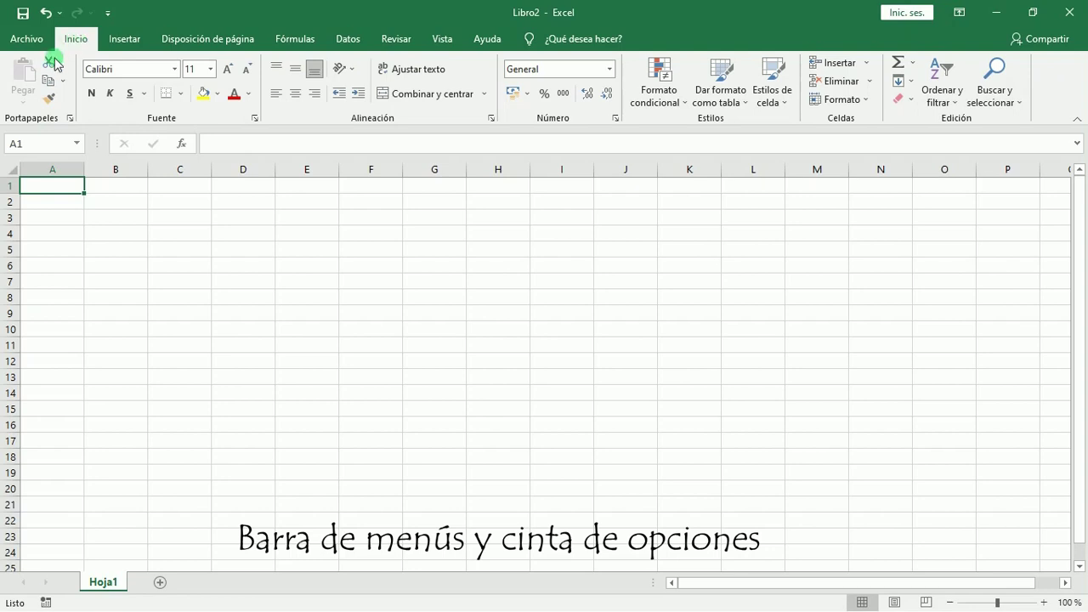
pyautogui.hotkey('ctrl', '2')
pyautogui.moveTo(4, 55)
pyautogui.mouseDown()
pyautogui.moveTo(8, 98)
pyautogui.moveTo(348, 132)
pyautogui.moveTo(1058, 133)
pyautogui.mouseUp()
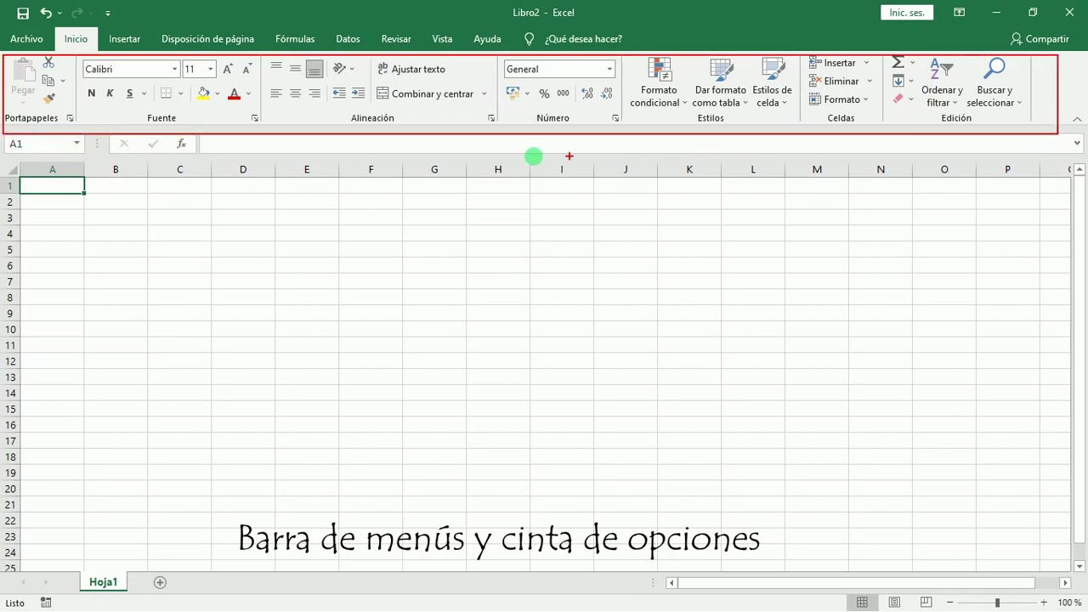
pyautogui.press('Escape')
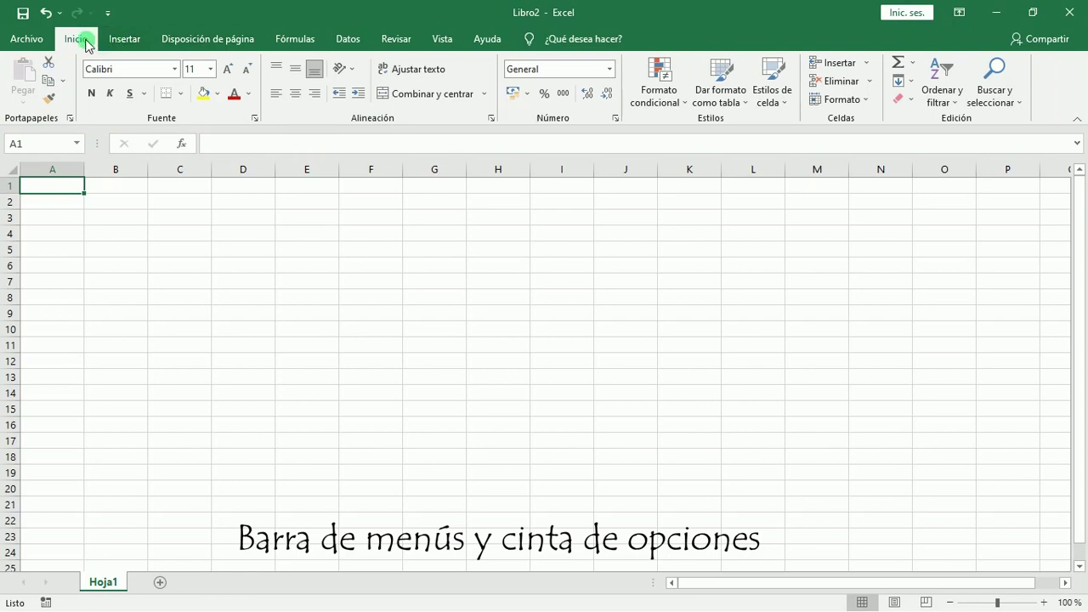
# Compare the Insertar commands with the Inicio commands, and examine the Portapapeles, Fuente, Alineación and Número groups of Inicio
pyautogui.click(126, 41)
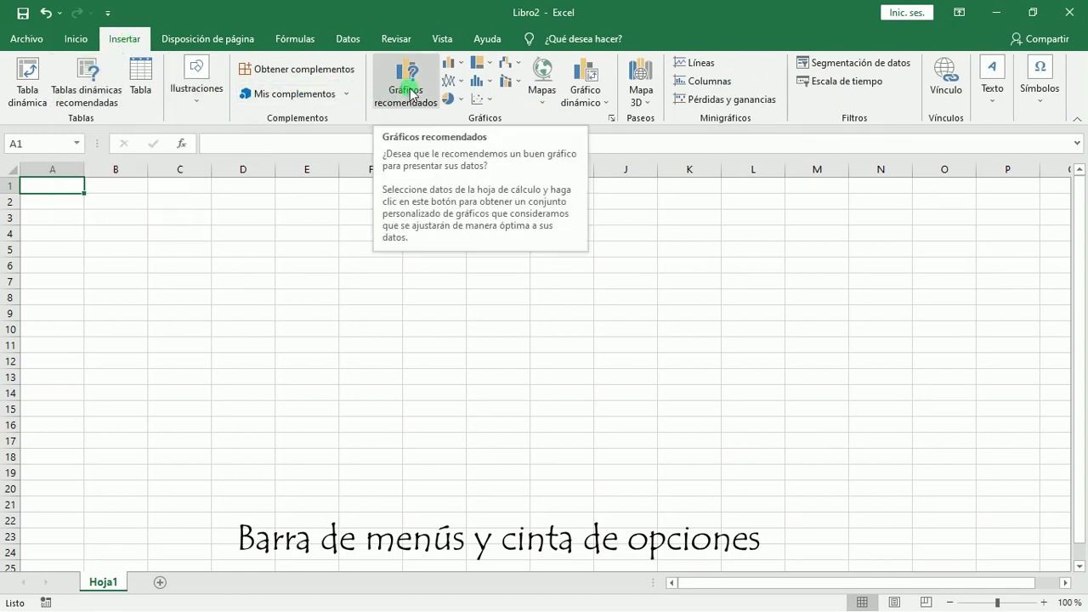
pyautogui.click(77, 39)
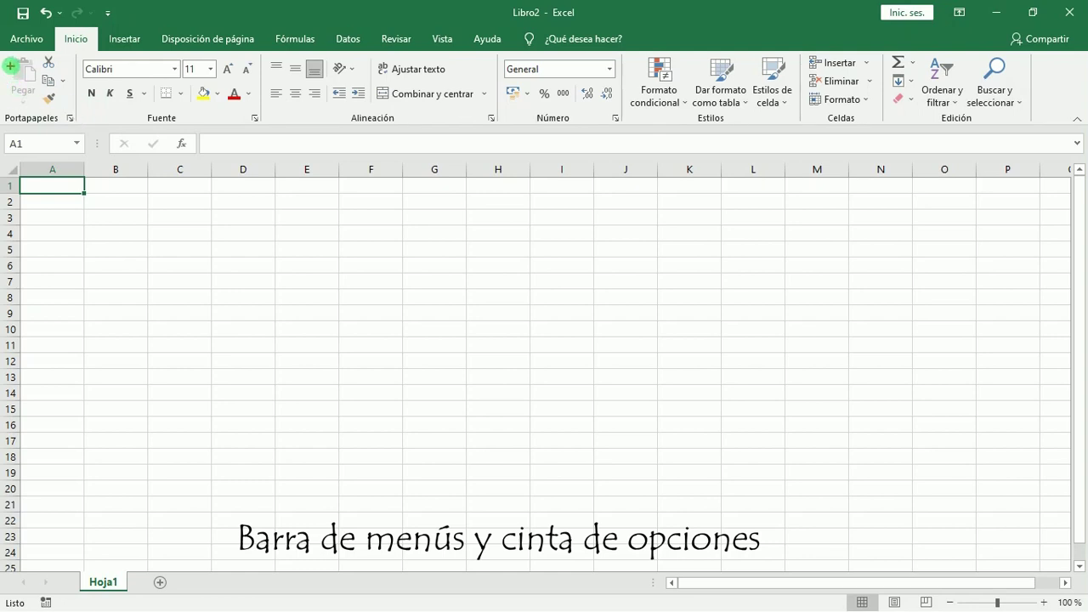
pyautogui.moveTo(5, 53)
pyautogui.mouseDown()
pyautogui.moveTo(19, 133)
pyautogui.moveTo(66, 102)
pyautogui.moveTo(7, 52)
pyautogui.mouseUp()
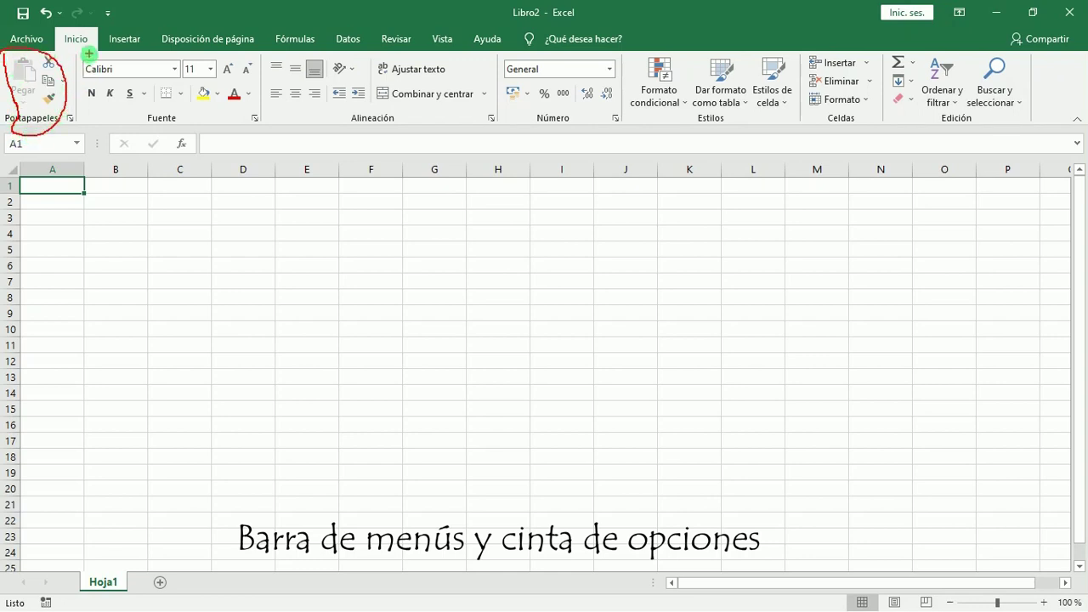
pyautogui.moveTo(77, 54)
pyautogui.mouseDown()
pyautogui.moveTo(88, 107)
pyautogui.moveTo(268, 130)
pyautogui.mouseUp()
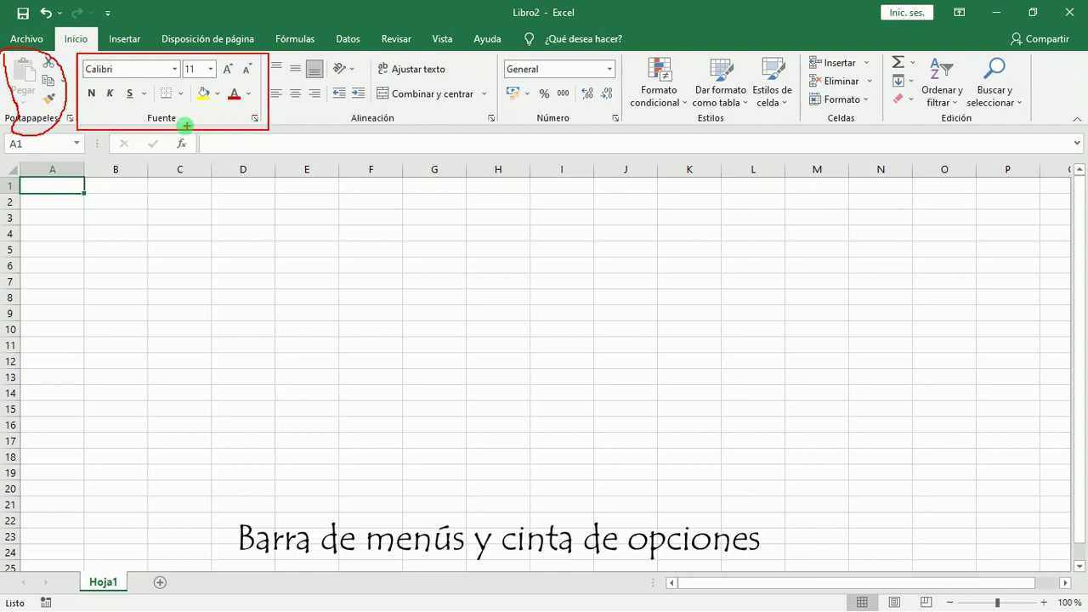
pyautogui.moveTo(143, 108)
pyautogui.mouseDown()
pyautogui.moveTo(144, 126)
pyautogui.moveTo(190, 128)
pyautogui.moveTo(162, 105)
pyautogui.moveTo(139, 111)
pyautogui.mouseUp()
pyautogui.moveTo(269, 57)
pyautogui.mouseDown()
pyautogui.moveTo(290, 122)
pyautogui.moveTo(354, 139)
pyautogui.moveTo(496, 110)
pyautogui.moveTo(431, 45)
pyautogui.moveTo(262, 53)
pyautogui.mouseUp()
pyautogui.moveTo(346, 110)
pyautogui.mouseDown()
pyautogui.moveTo(346, 121)
pyautogui.moveTo(399, 129)
pyautogui.mouseUp()
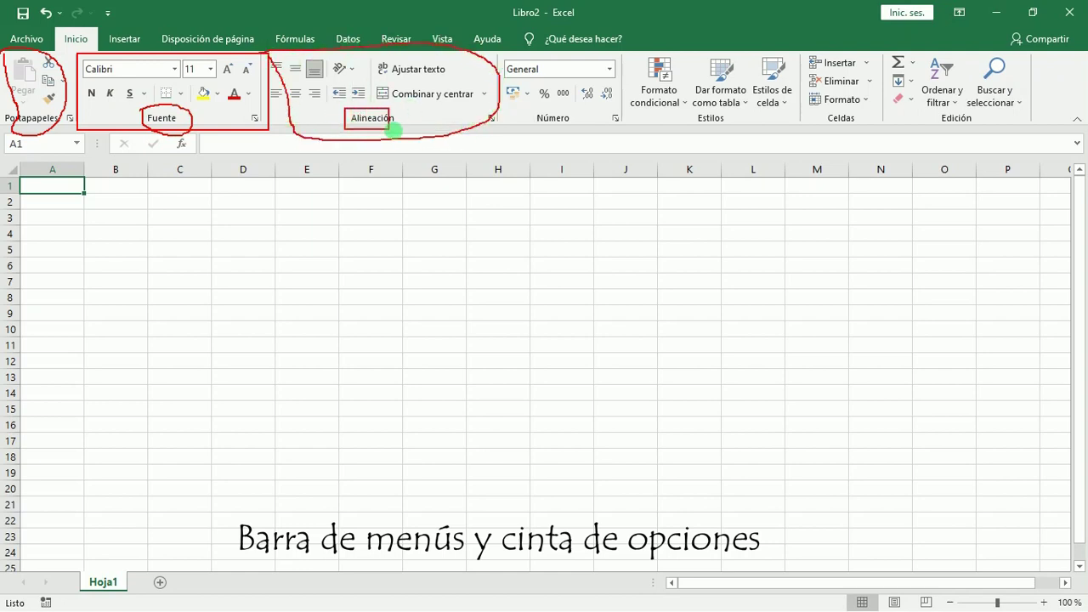
pyautogui.moveTo(495, 55)
pyautogui.mouseDown()
pyautogui.moveTo(517, 140)
pyautogui.moveTo(622, 136)
pyautogui.moveTo(568, 38)
pyautogui.moveTo(505, 66)
pyautogui.mouseUp()
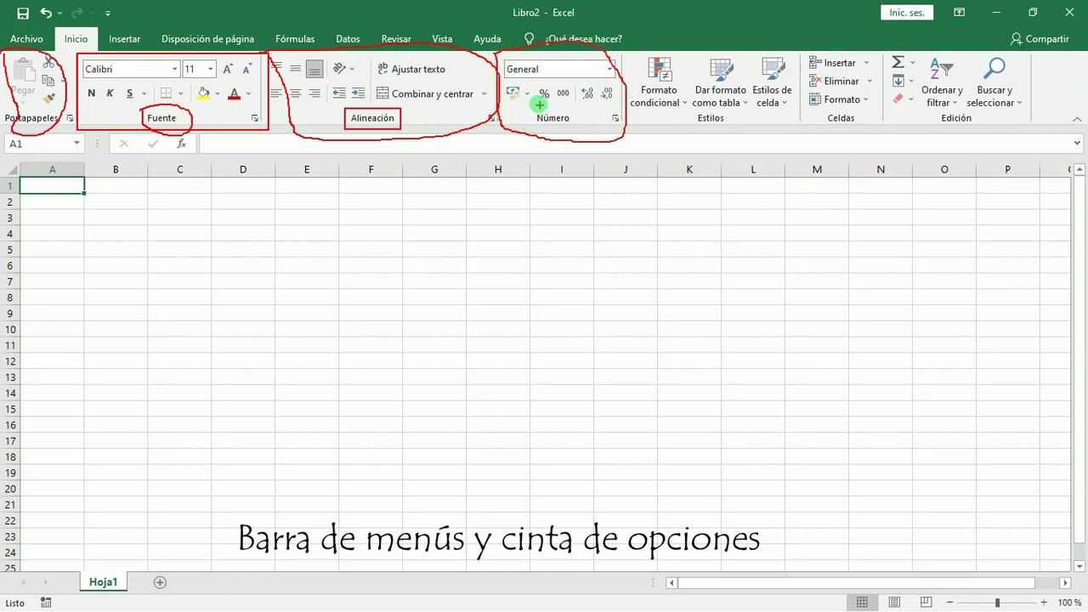
pyautogui.moveTo(531, 109); pyautogui.dragTo(574, 130)
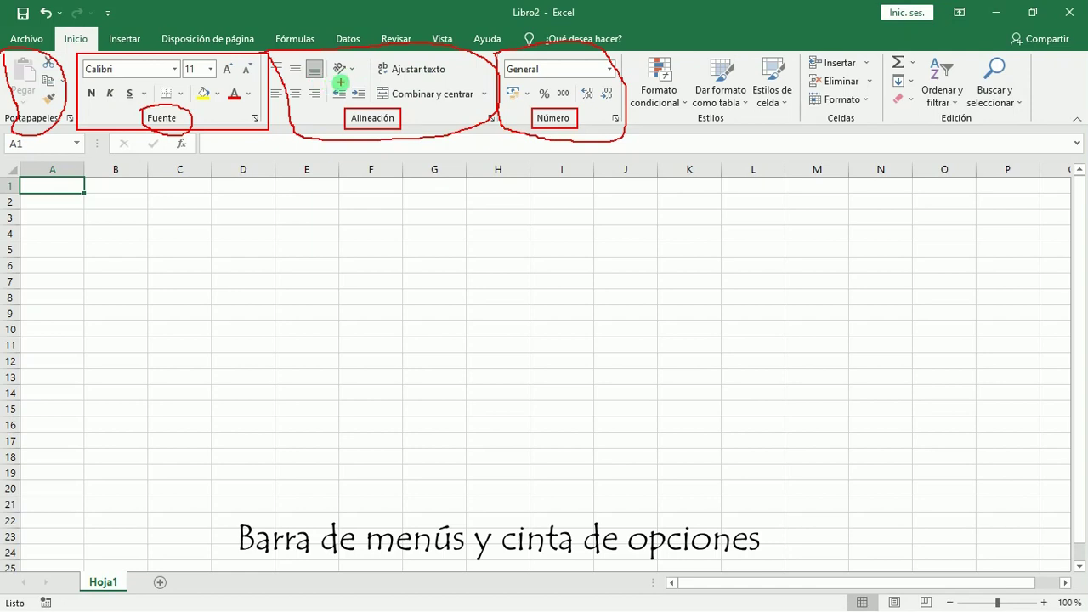
# Examine the Fórmulas command groups, including Nombres definidos, Auditoría de fórmulas and Cálculo
pyautogui.click(297, 43)
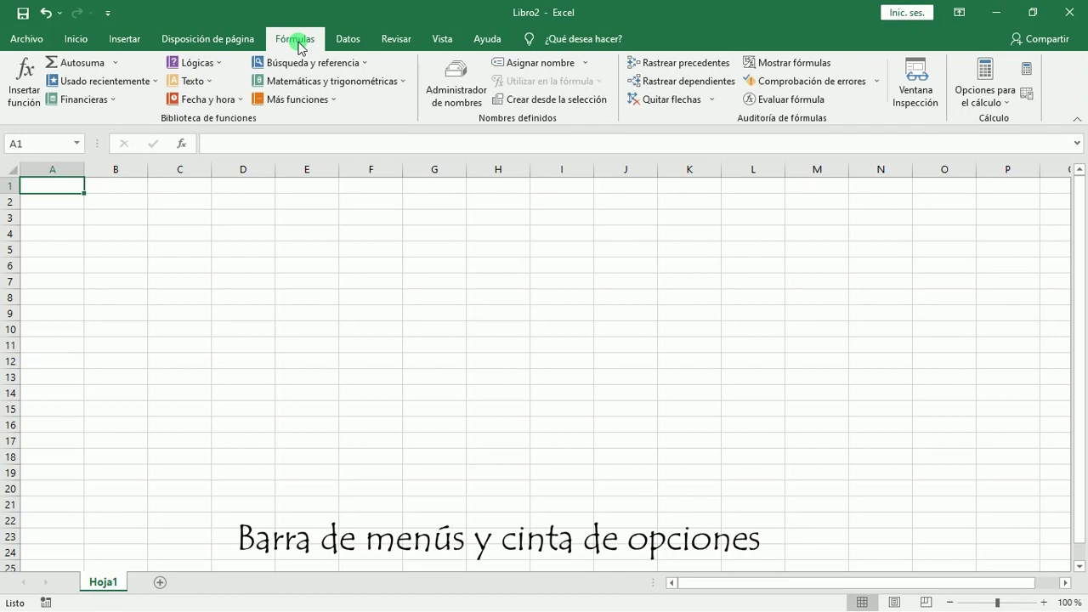
pyautogui.moveTo(141, 98); pyautogui.dragTo(204, 132)
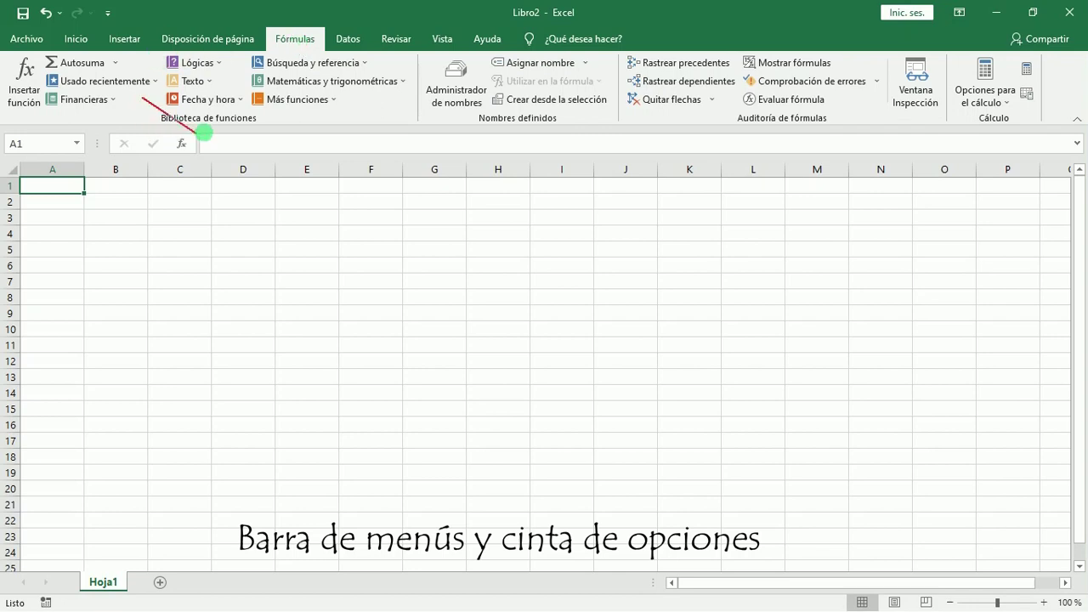
pyautogui.moveTo(143, 98); pyautogui.dragTo(36, 52)
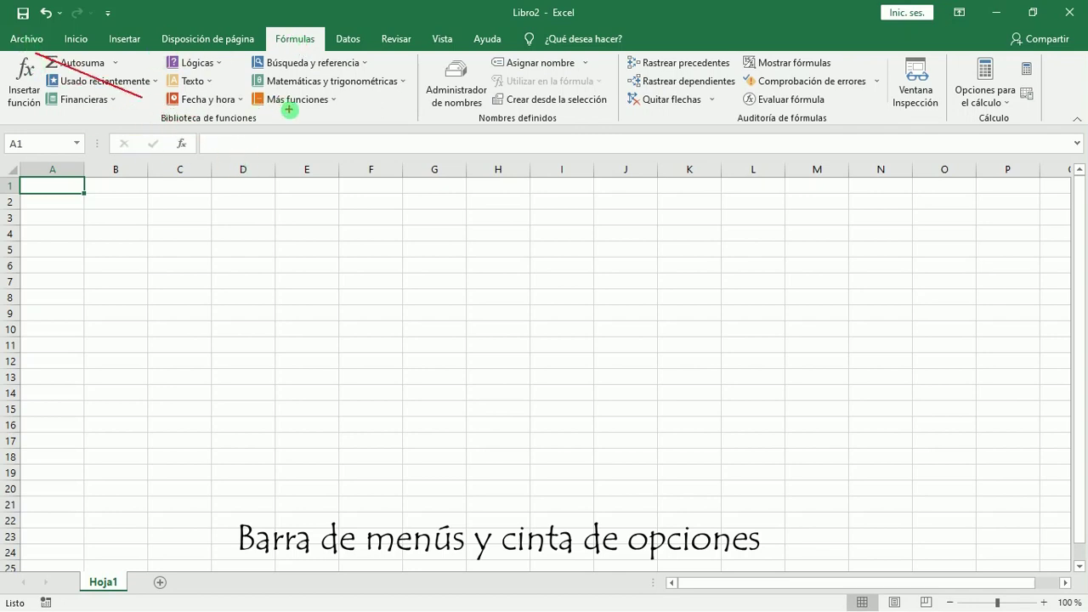
pyautogui.moveTo(474, 112)
pyautogui.mouseDown()
pyautogui.moveTo(544, 141)
pyautogui.moveTo(563, 136)
pyautogui.mouseUp()
pyautogui.moveTo(733, 105)
pyautogui.mouseDown()
pyautogui.moveTo(787, 141)
pyautogui.moveTo(834, 132)
pyautogui.mouseUp()
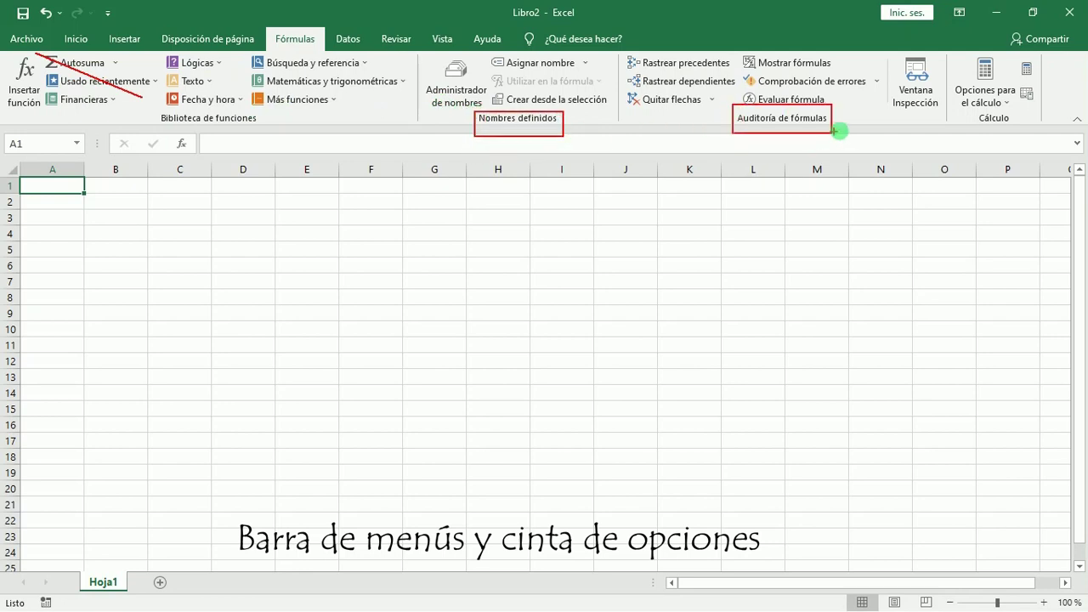
pyautogui.moveTo(974, 108)
pyautogui.mouseDown()
pyautogui.moveTo(984, 131)
pyautogui.moveTo(1033, 136)
pyautogui.mouseUp()
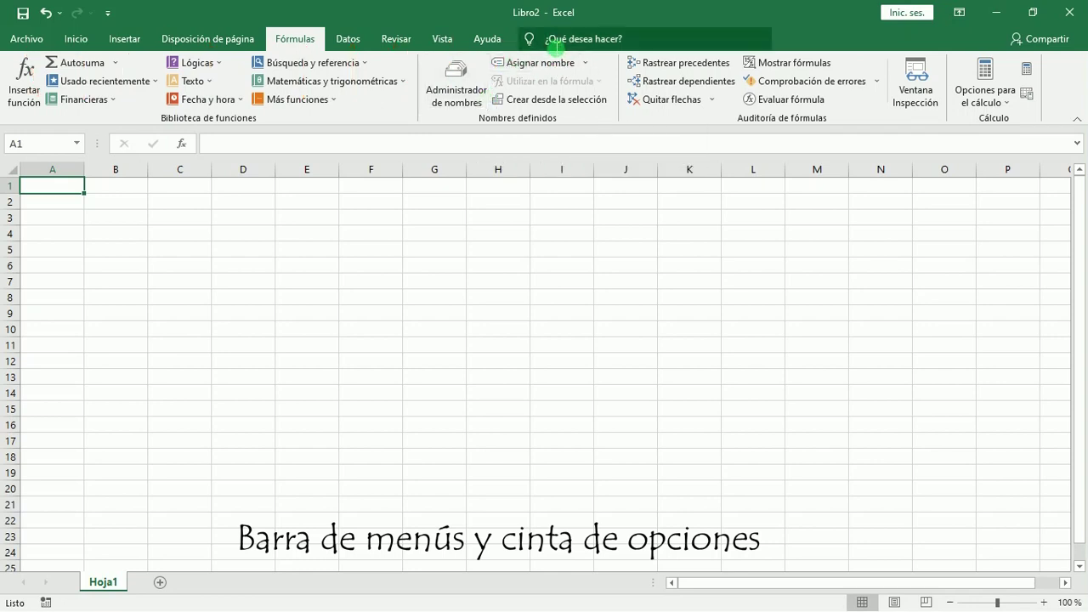
# Search the program's commands for "tablas", open the TablaDinámica settings from the suggestions and dismiss them without creating a pivot table
pyautogui.click(553, 42)
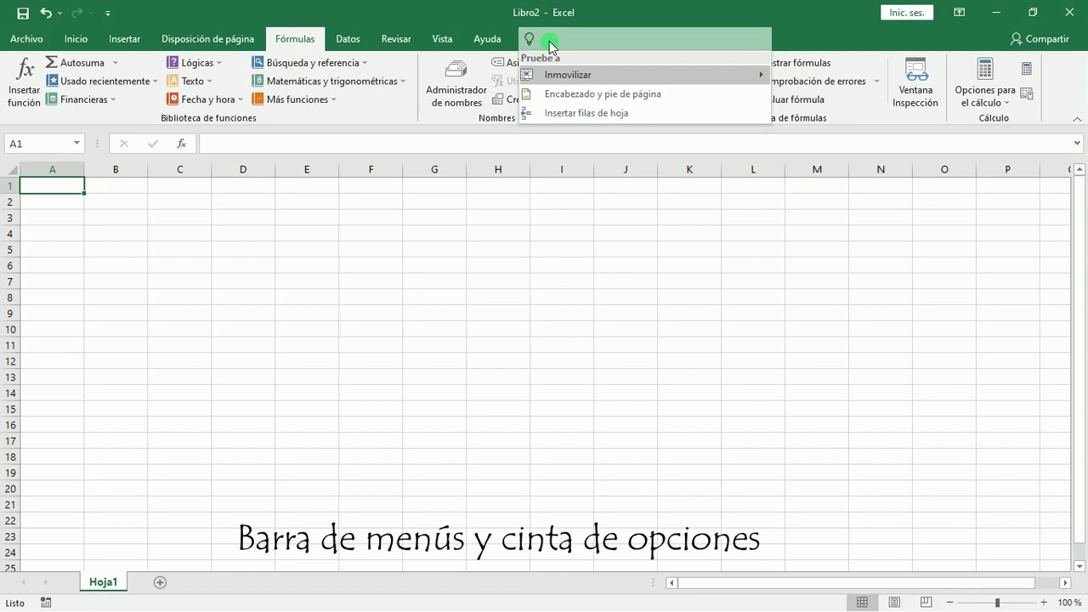
pyautogui.write('tablas')
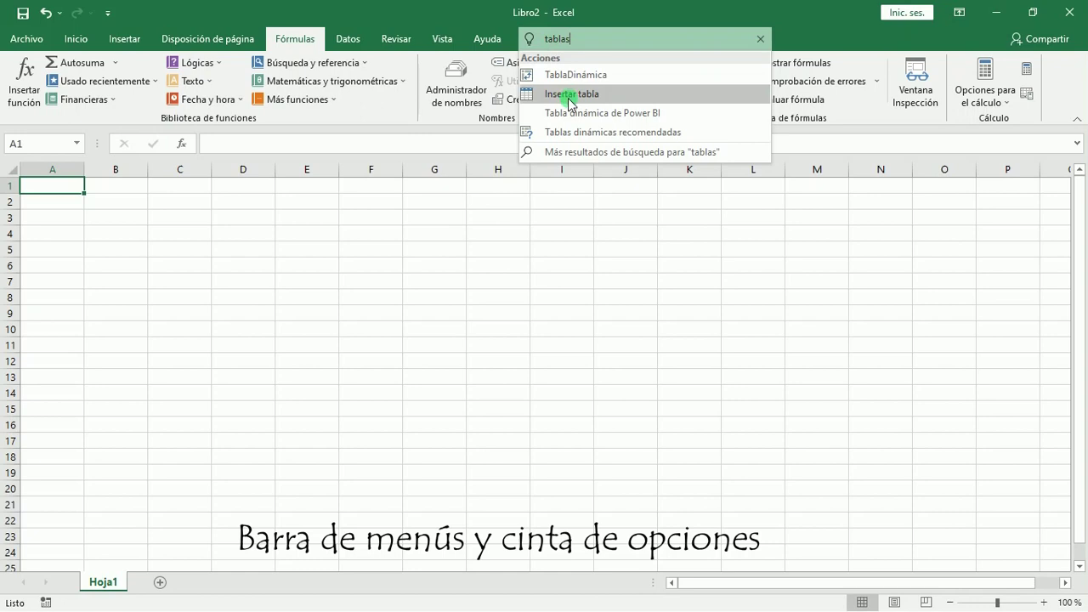
pyautogui.click(572, 78)
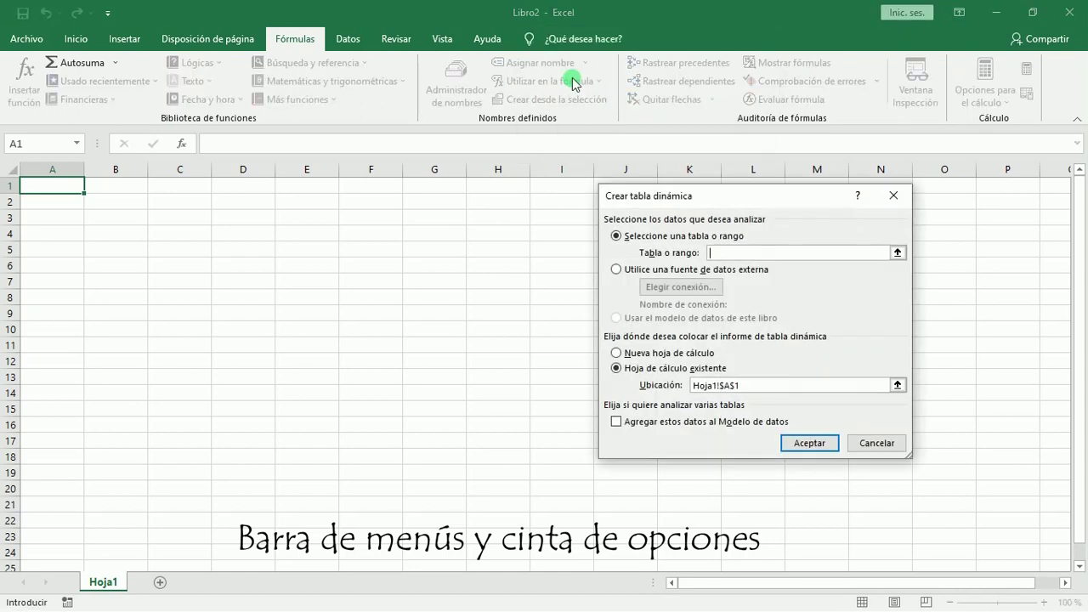
pyautogui.moveTo(740, 212); pyautogui.dragTo(528, 177)
pyautogui.click(653, 407)
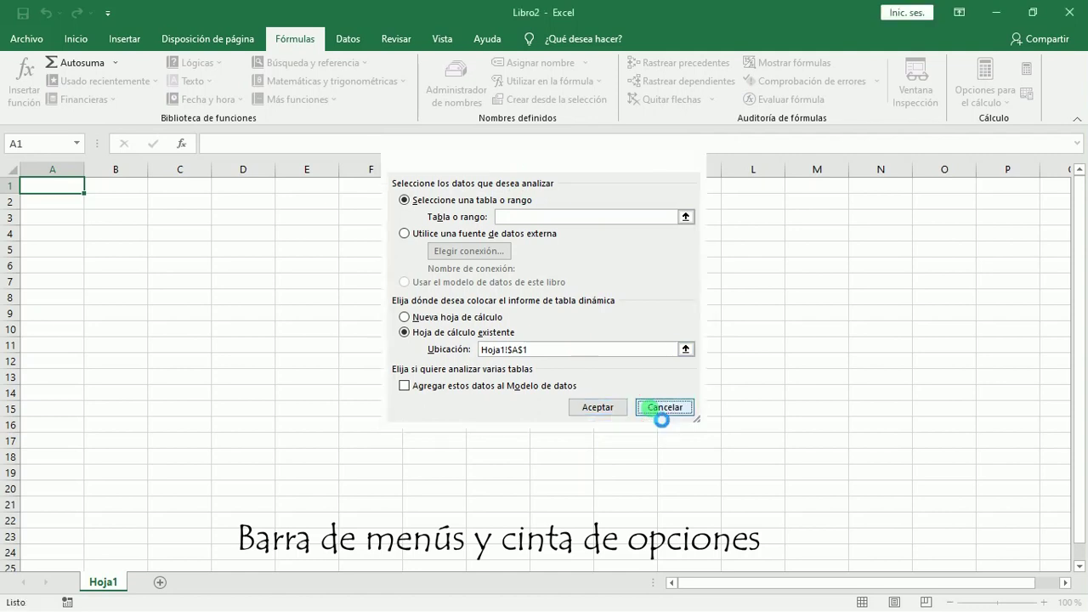
# Search the program's commands for "formato", open the Alto de fila setting under Formato and dismiss it without changing the row height
pyautogui.click(583, 41)
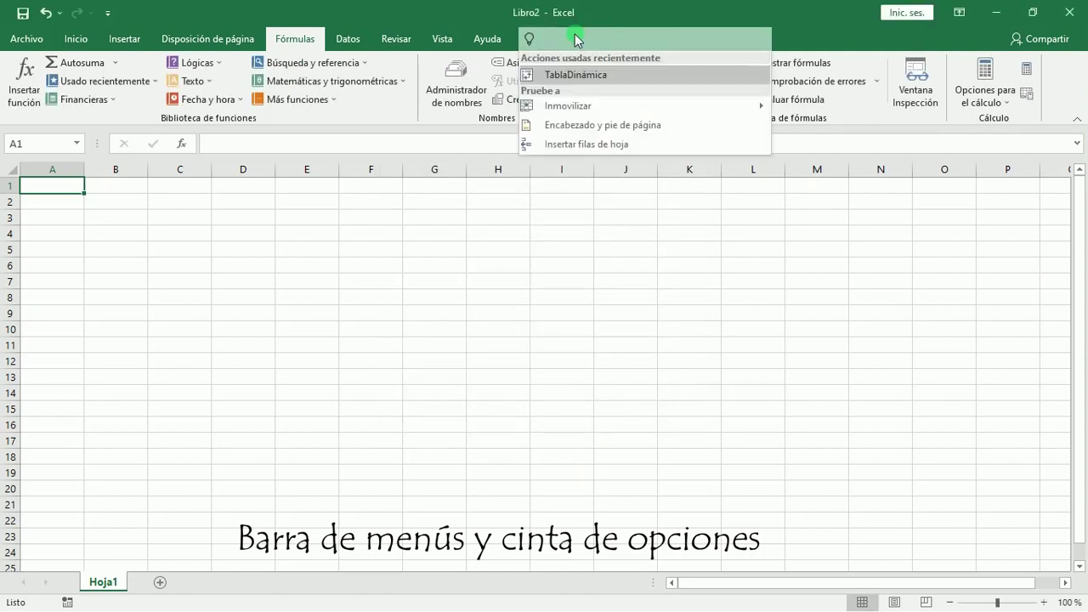
pyautogui.write('formato')
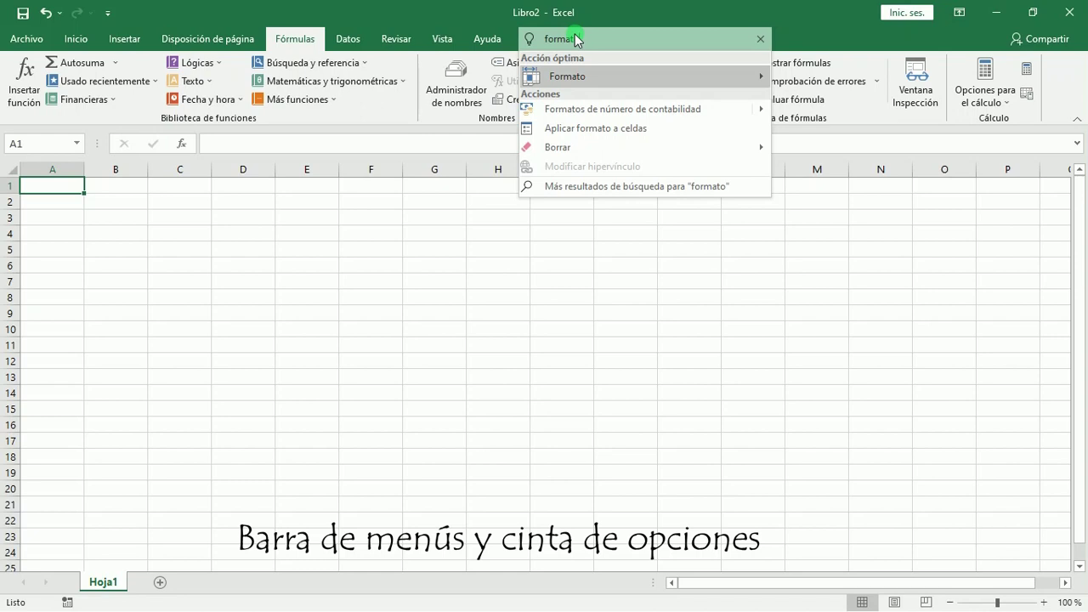
pyautogui.moveTo(557, 83)
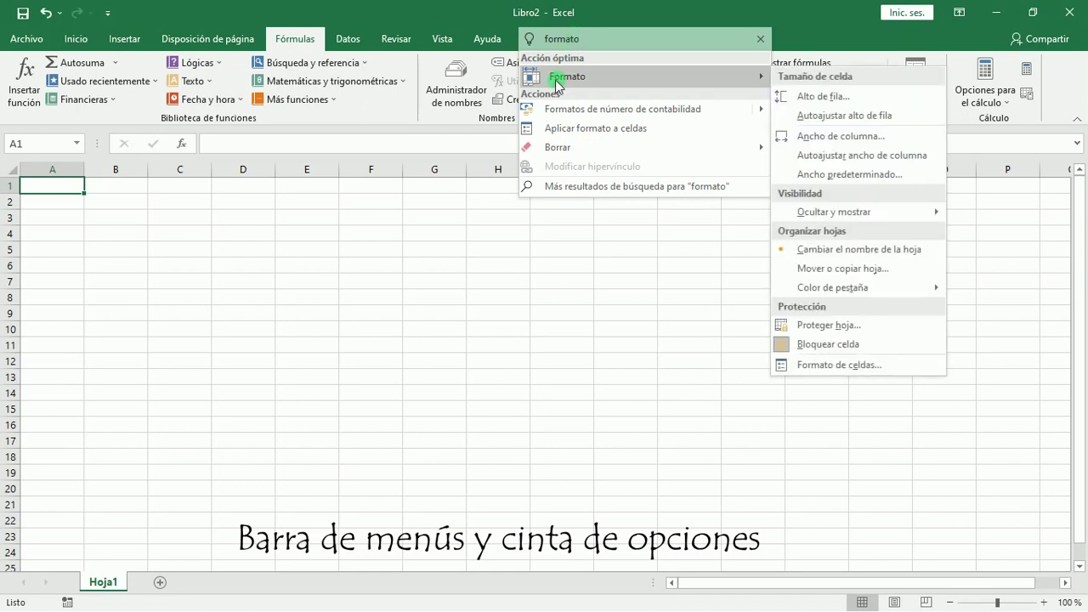
pyautogui.click(850, 95)
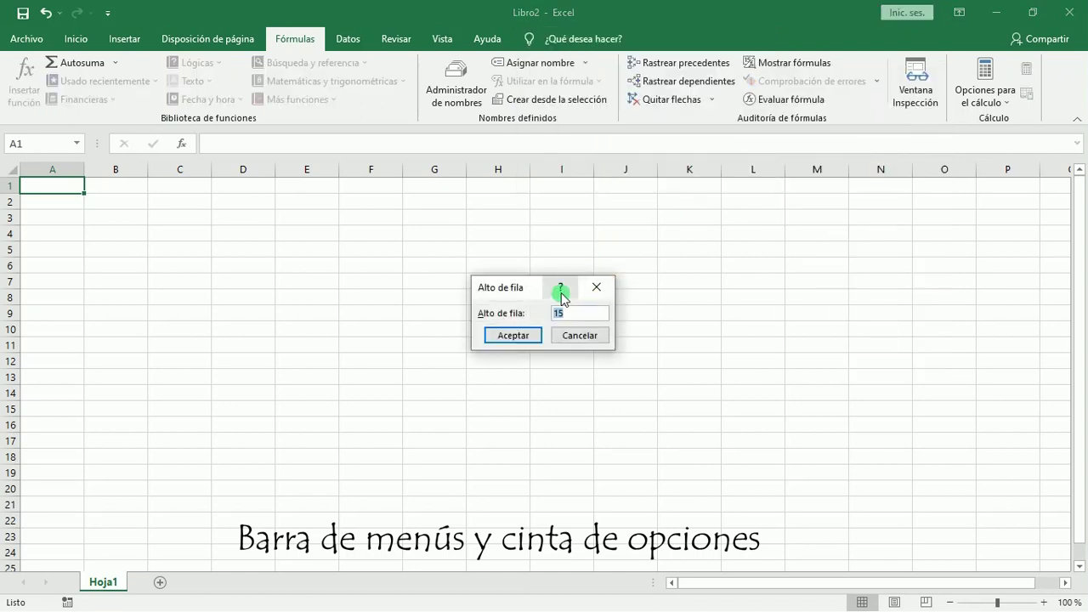
pyautogui.moveTo(530, 287); pyautogui.dragTo(475, 211)
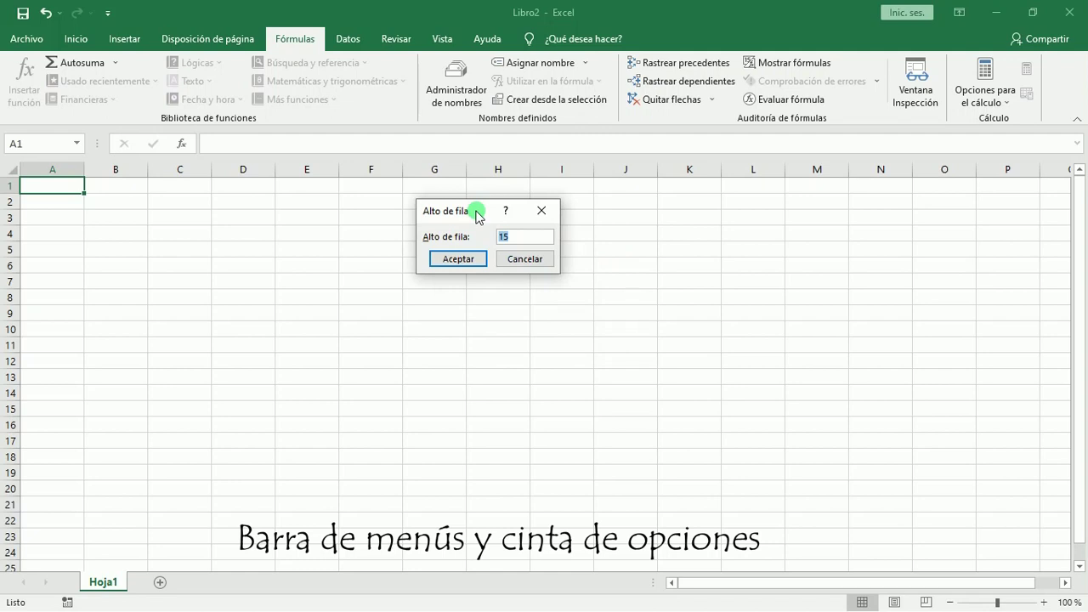
pyautogui.press('Escape')
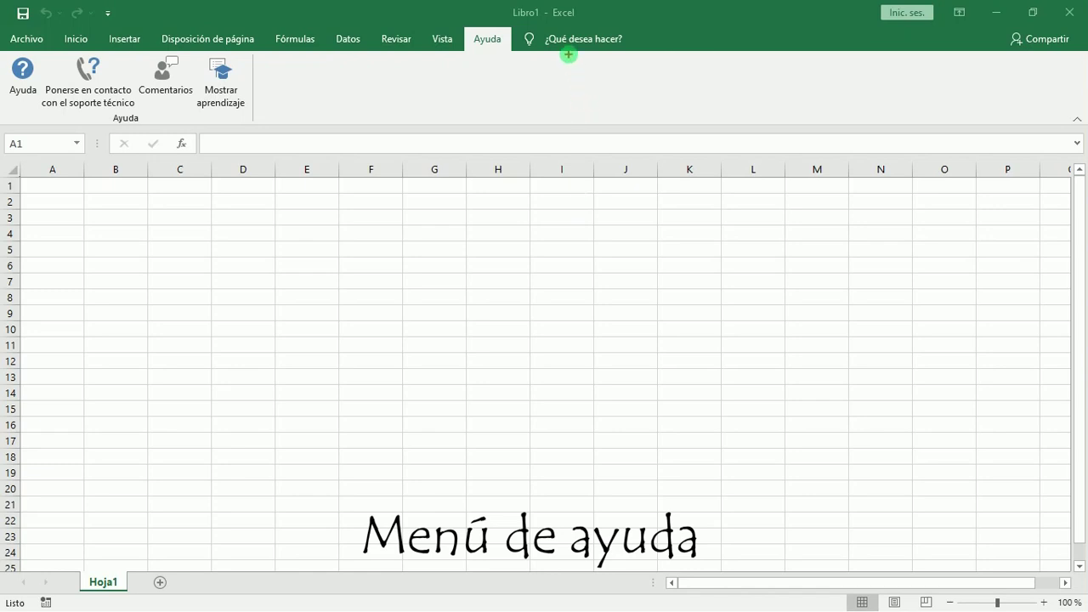
# Examine the Ayuda commands for getting help, contacting support, sending comments and showing training
pyautogui.moveTo(478, 47); pyautogui.dragTo(478, 121)
pyautogui.moveTo(8, 50)
pyautogui.mouseDown()
pyautogui.moveTo(7, 116)
pyautogui.moveTo(323, 131)
pyautogui.moveTo(165, 37)
pyautogui.moveTo(3, 48)
pyautogui.mouseUp()
pyautogui.press('Escape')
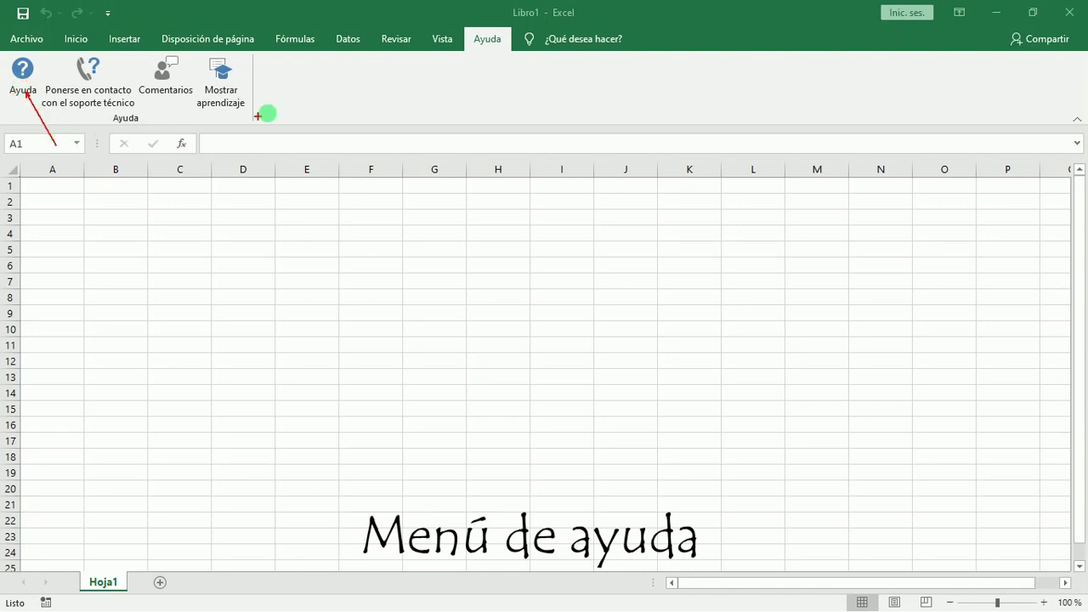
pyautogui.moveTo(317, 122); pyautogui.dragTo(316, 95)
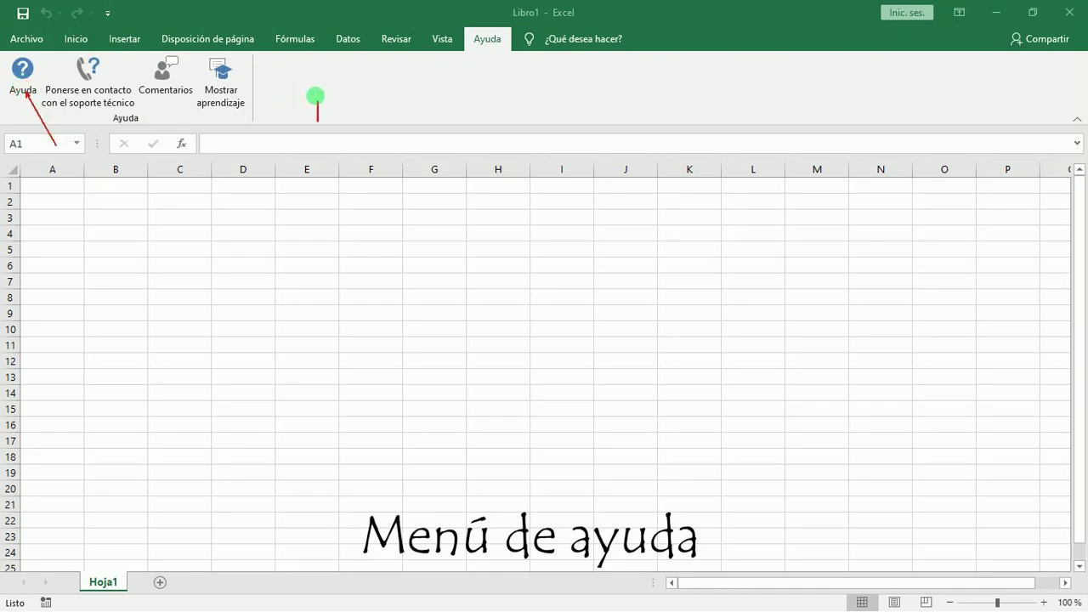
pyautogui.write('F1')
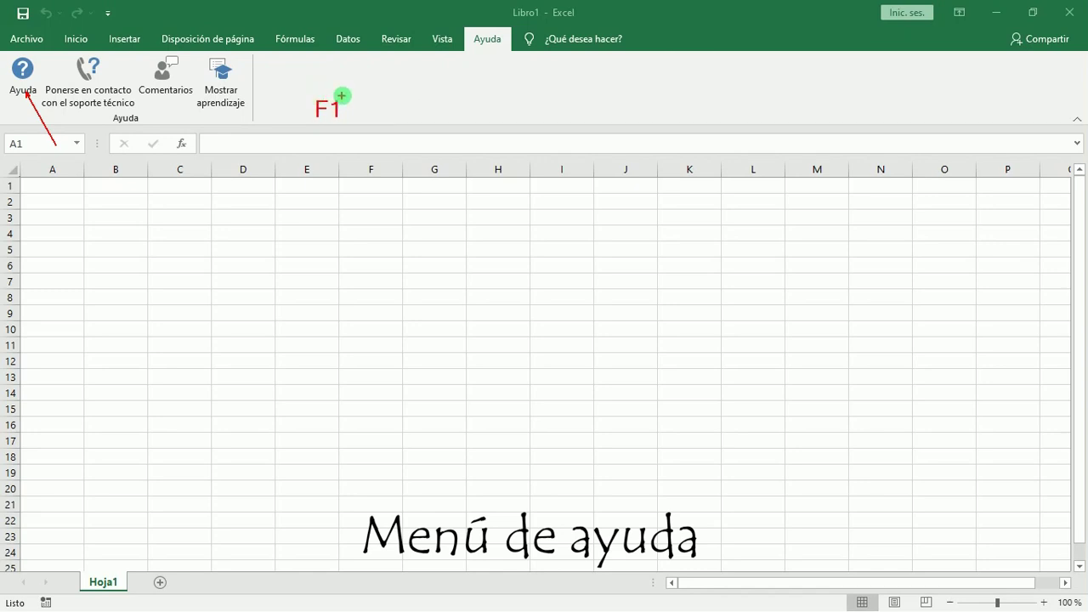
pyautogui.press('Escape')
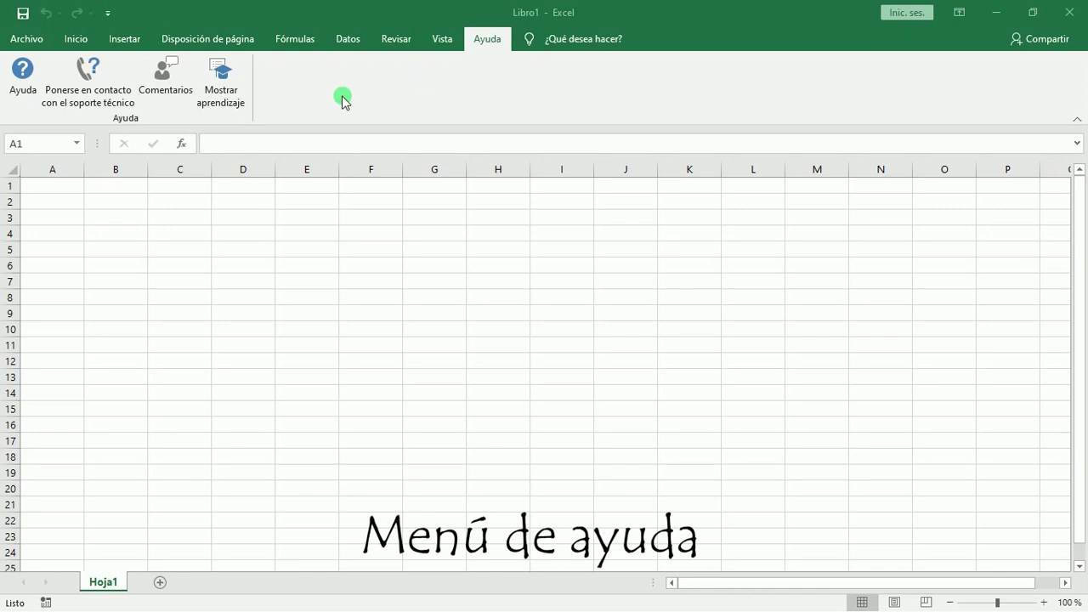
# Open Excel's help with its list of topics beside the worksheet
pyautogui.click(28, 81)
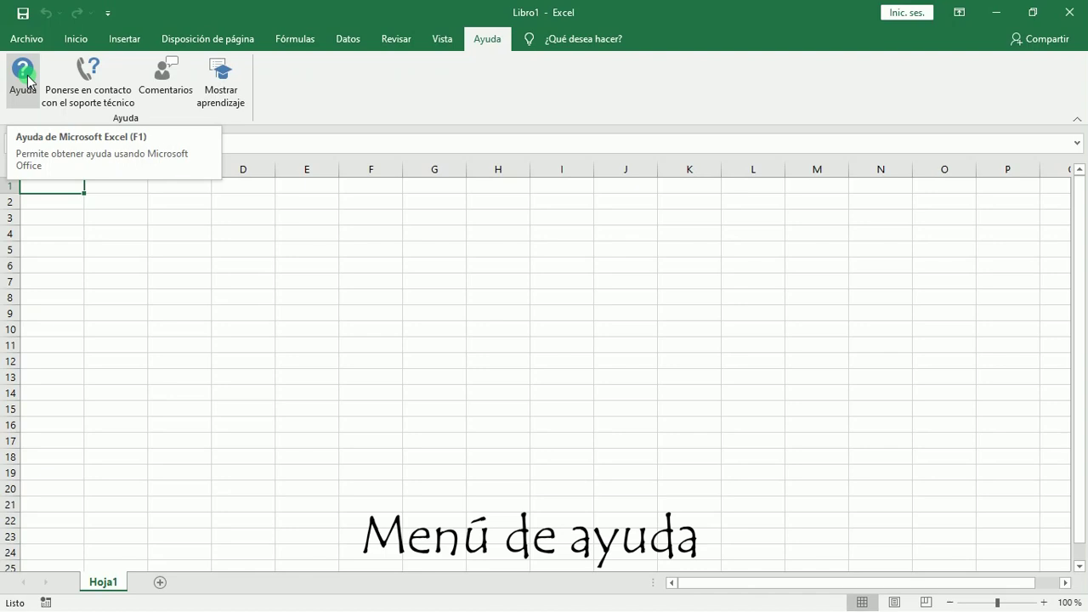
pyautogui.click(28, 81)
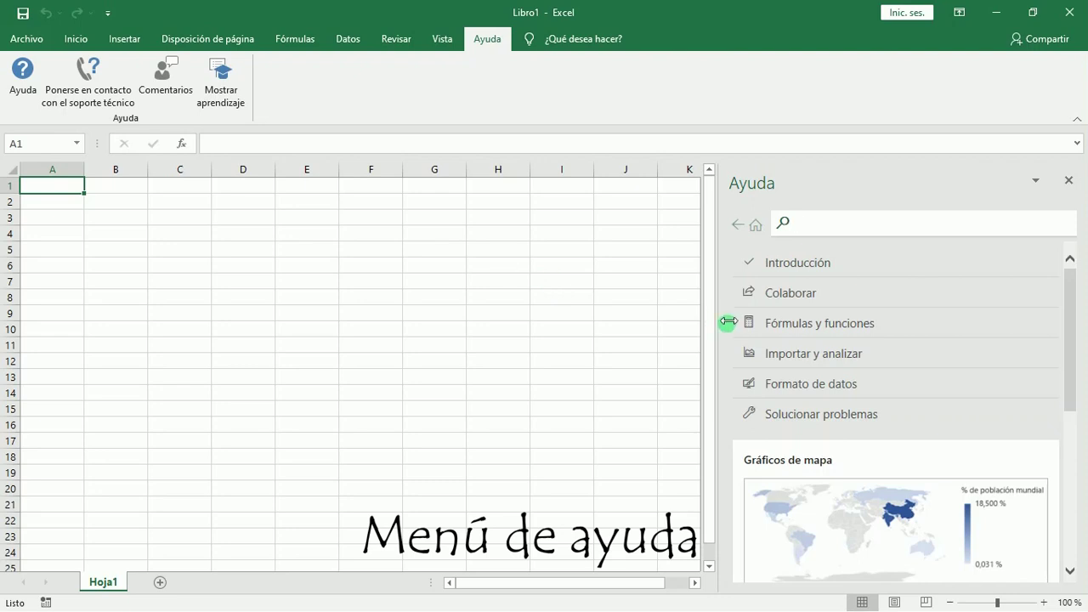
pyautogui.moveTo(1076, 335)
pyautogui.mouseDown()
pyautogui.moveTo(1073, 351)
pyautogui.moveTo(1062, 321)
pyautogui.mouseUp()
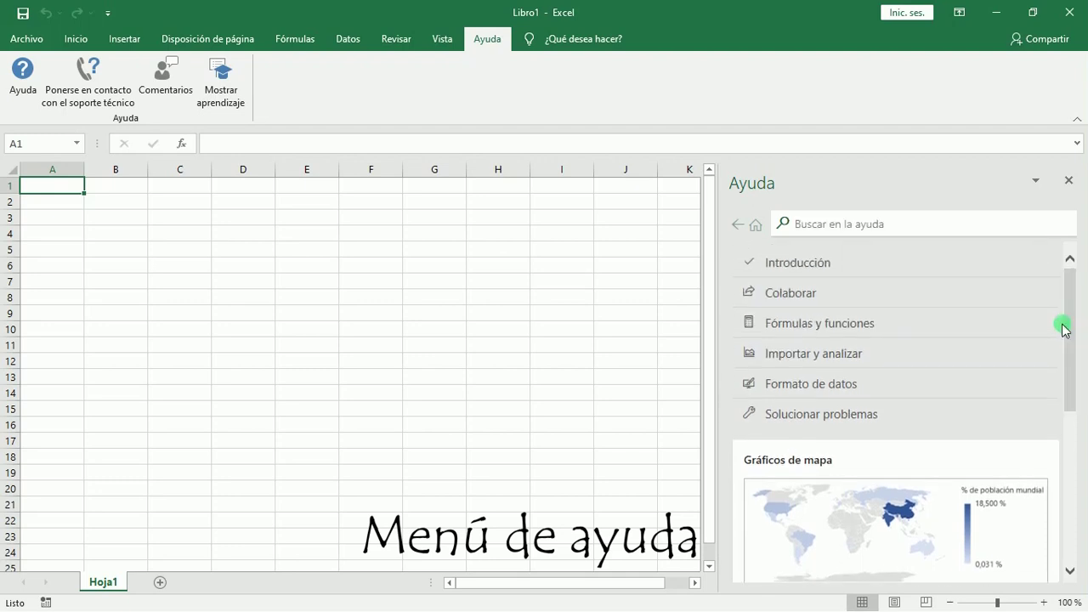
# Read the Introducción help topic on creating a workbook in Excel, and return to the list of help topics
pyautogui.click(756, 272)
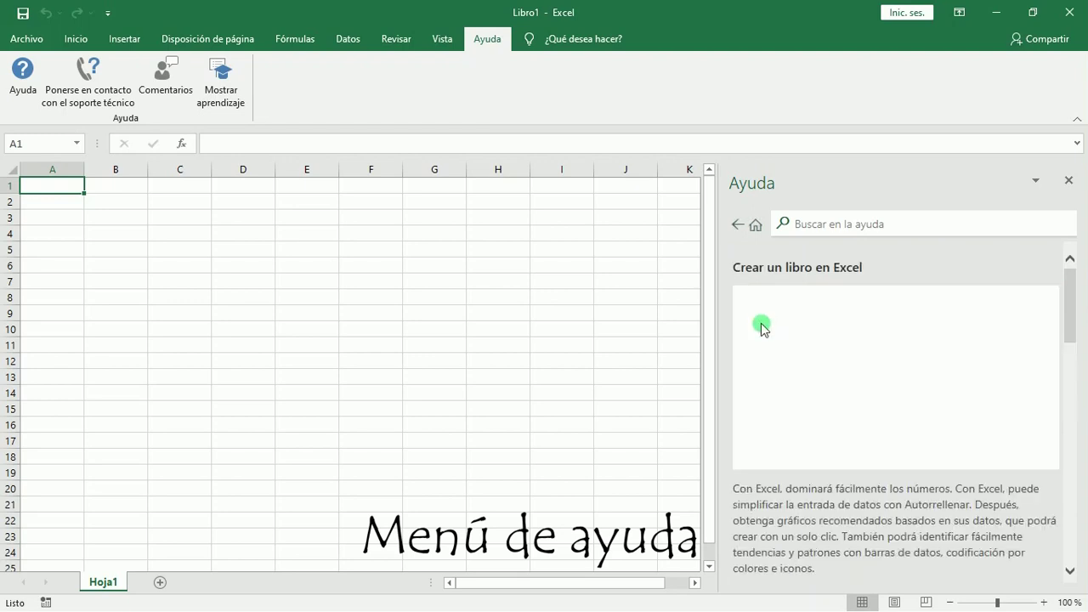
pyautogui.scroll(-4, 792, 416)
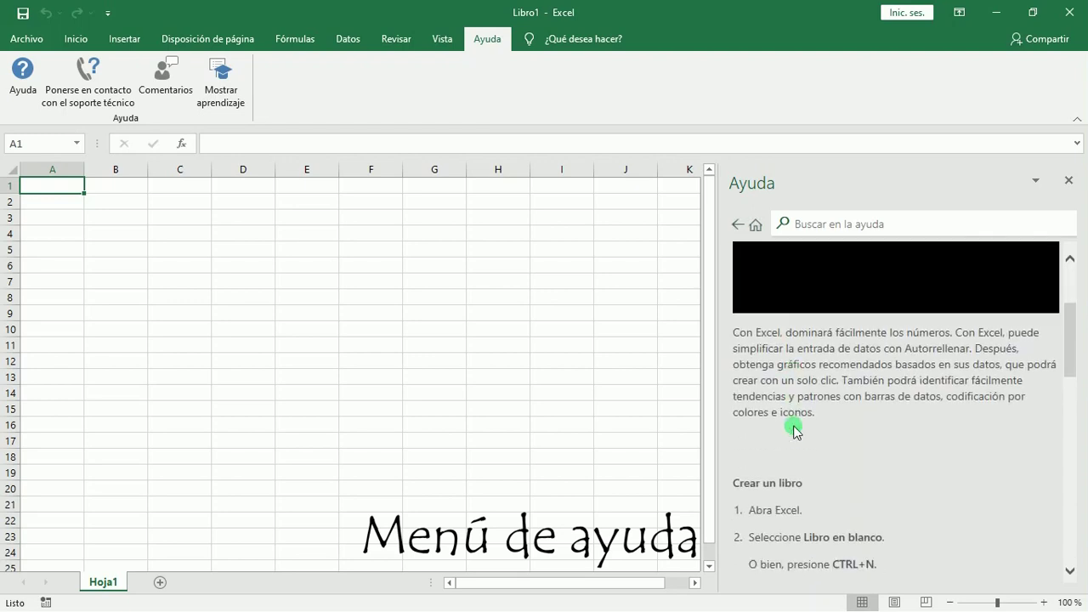
pyautogui.scroll(-4, 793, 429)
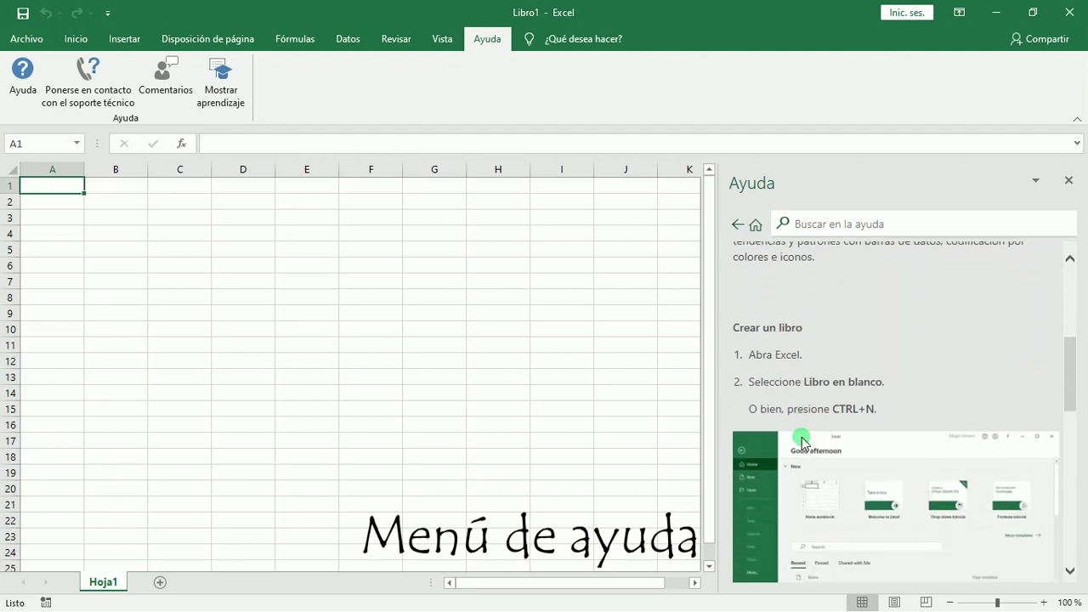
pyautogui.scroll(-4, 795, 417)
pyautogui.scroll(7, 782, 442)
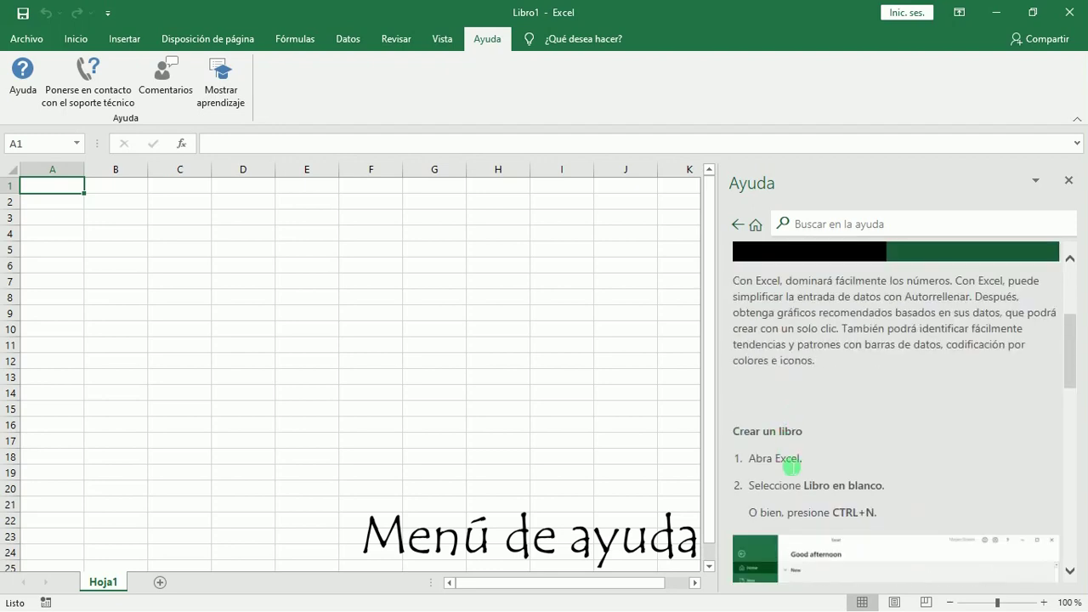
pyautogui.click(736, 224)
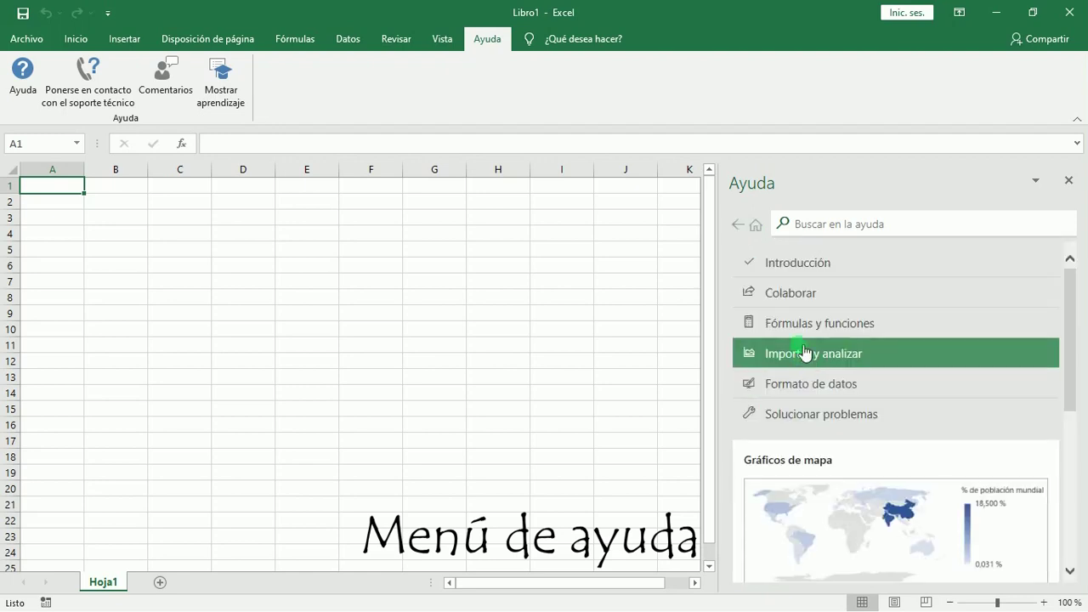
# Read the Fórmulas y funciones help topic and return to the list of help topics
pyautogui.click(797, 323)
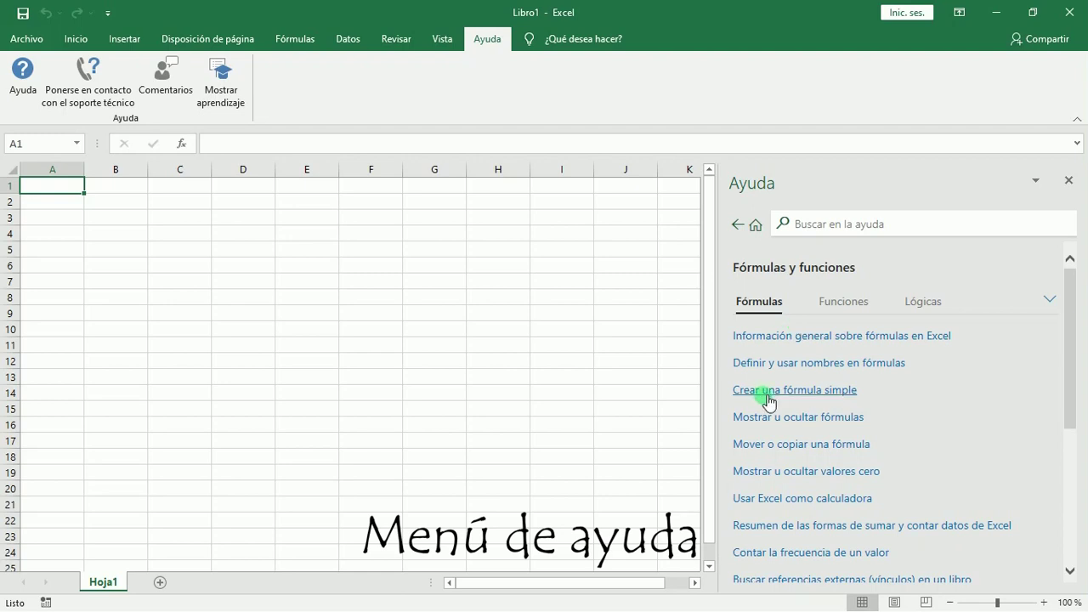
pyautogui.click(736, 226)
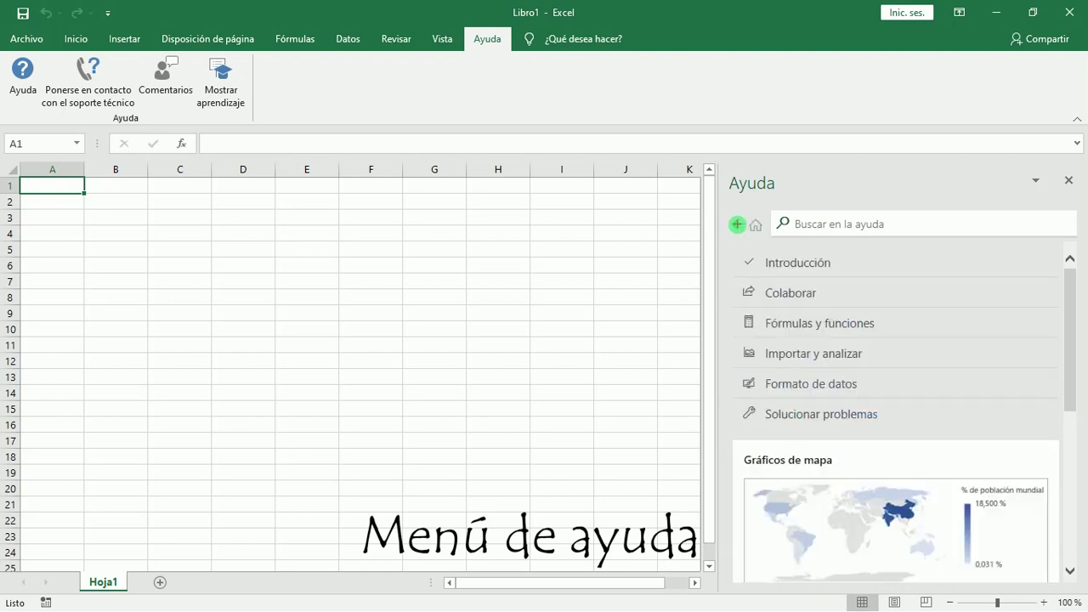
pyautogui.moveTo(736, 246)
pyautogui.mouseDown()
pyautogui.moveTo(748, 413)
pyautogui.moveTo(917, 429)
pyautogui.mouseUp()
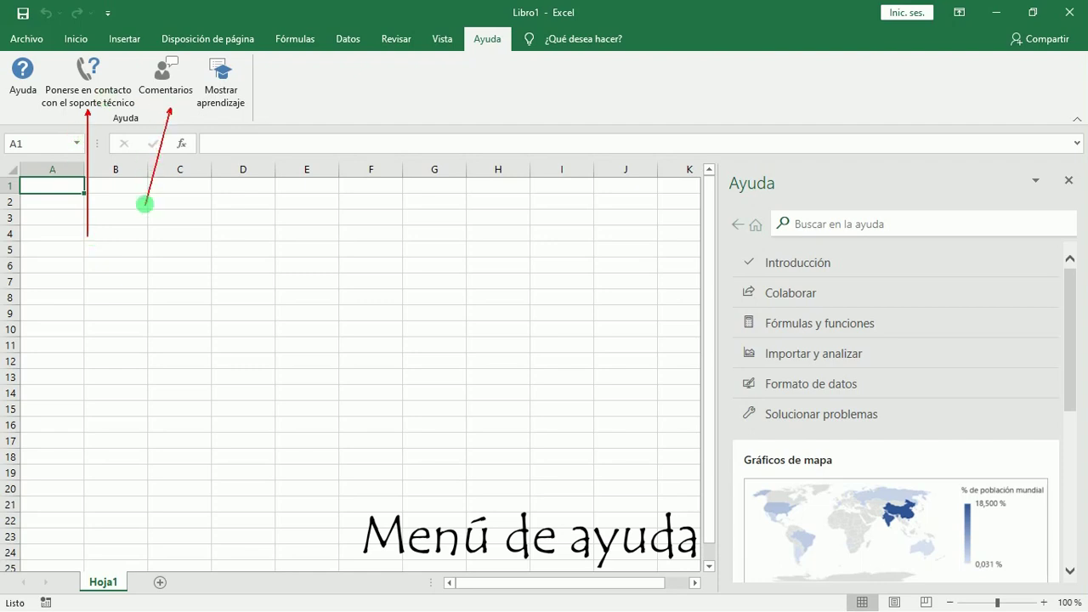
# View the Comentarios options for sending feedback to Microsoft, and browse the Excel video training courses
pyautogui.click(164, 88)
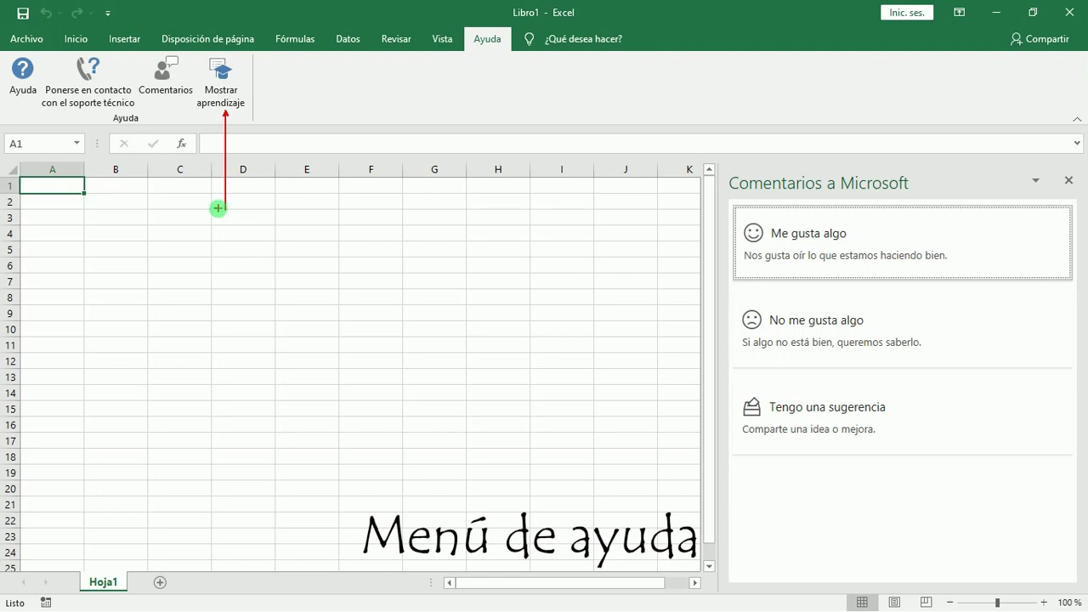
pyautogui.click(223, 85)
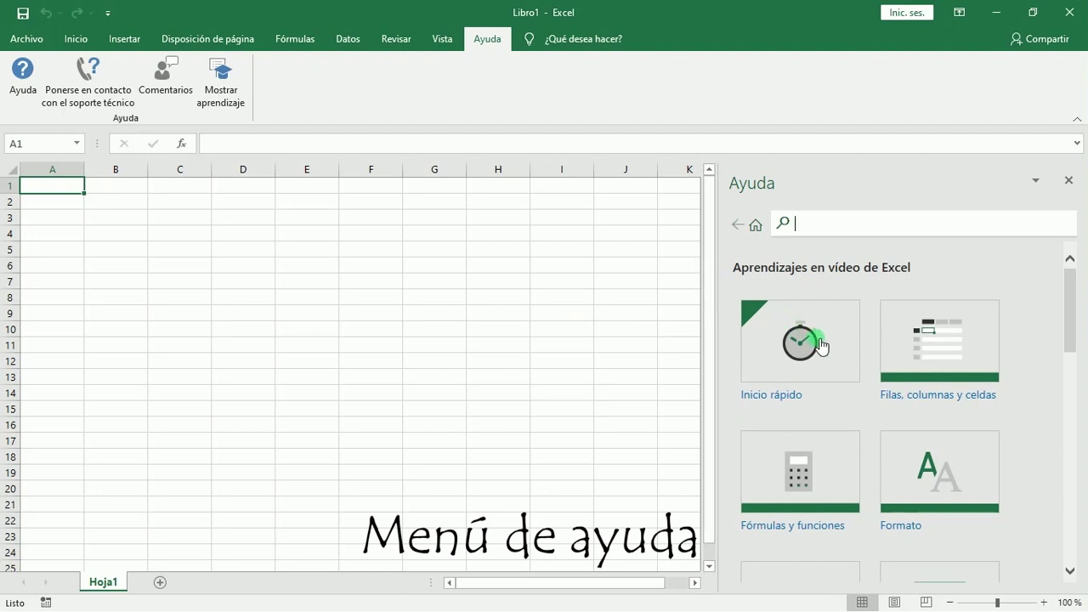
pyautogui.moveTo(1066, 313); pyautogui.dragTo(1069, 361)
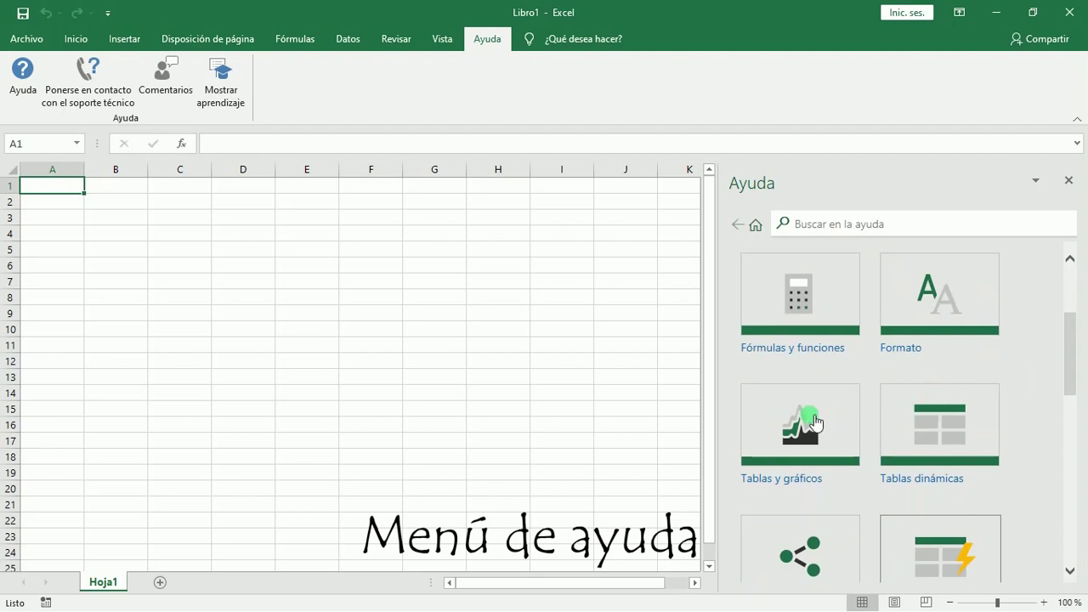
pyautogui.moveTo(1062, 365); pyautogui.dragTo(1061, 464)
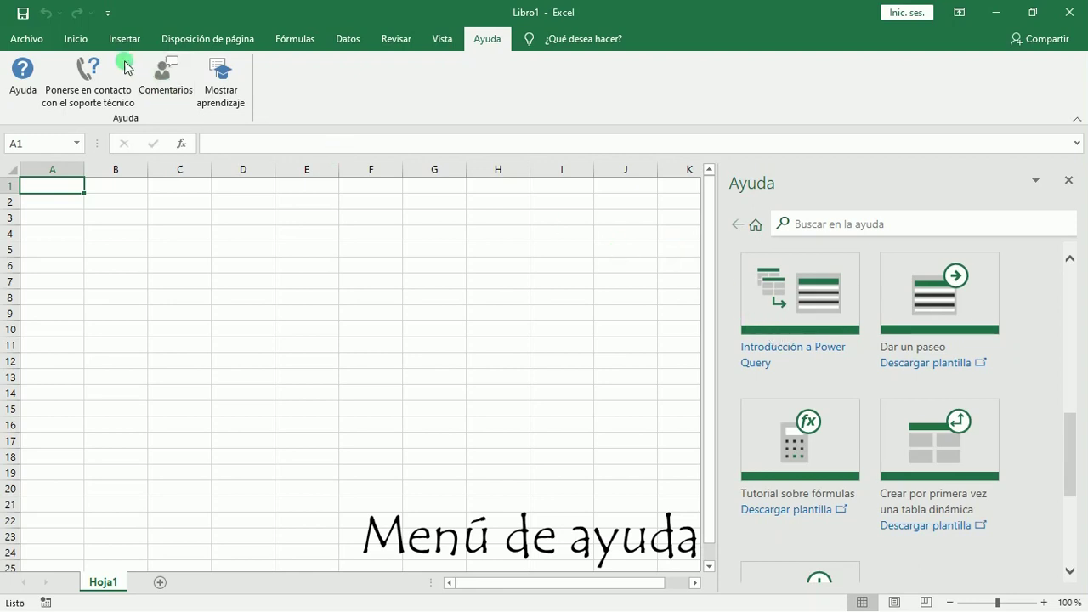
# View the Archivo start page with its tutorial templates and recent workbooks, and return to the blank worksheet
pyautogui.click(30, 39)
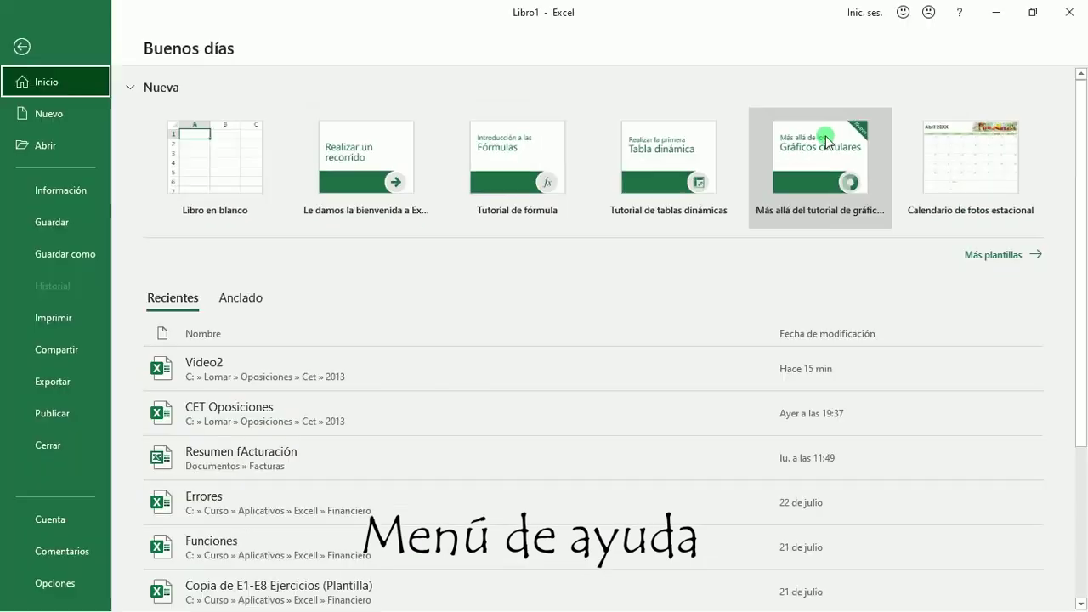
pyautogui.click(22, 49)
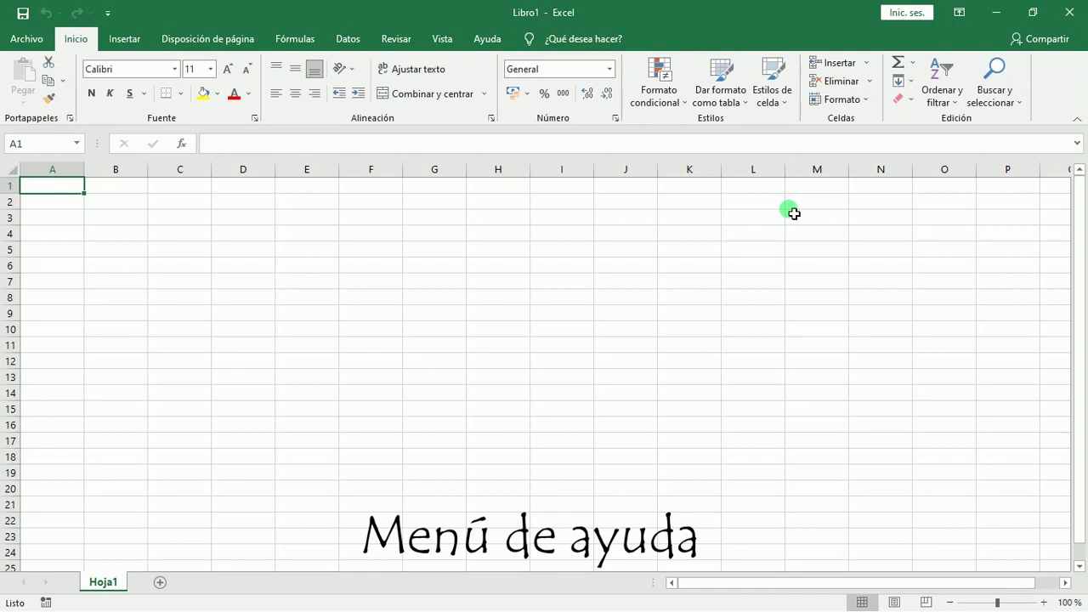
pyautogui.moveTo(899, 19); pyautogui.dragTo(890, 99)
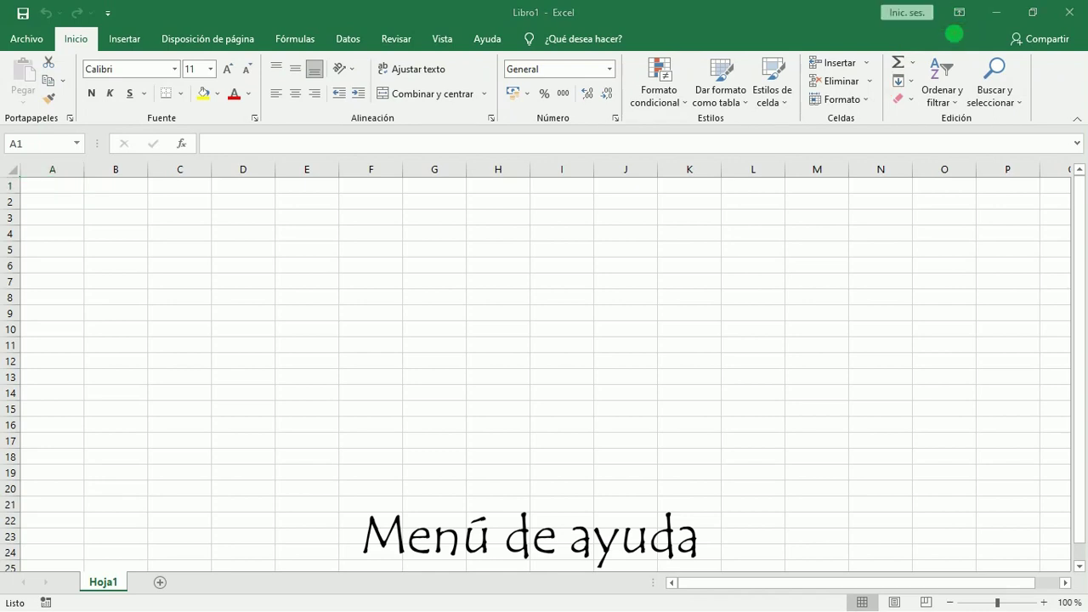
# Set the ribbon to hide automatically, and switch it to Mostrar pestañas so only its tabs remain
pyautogui.click(959, 13)
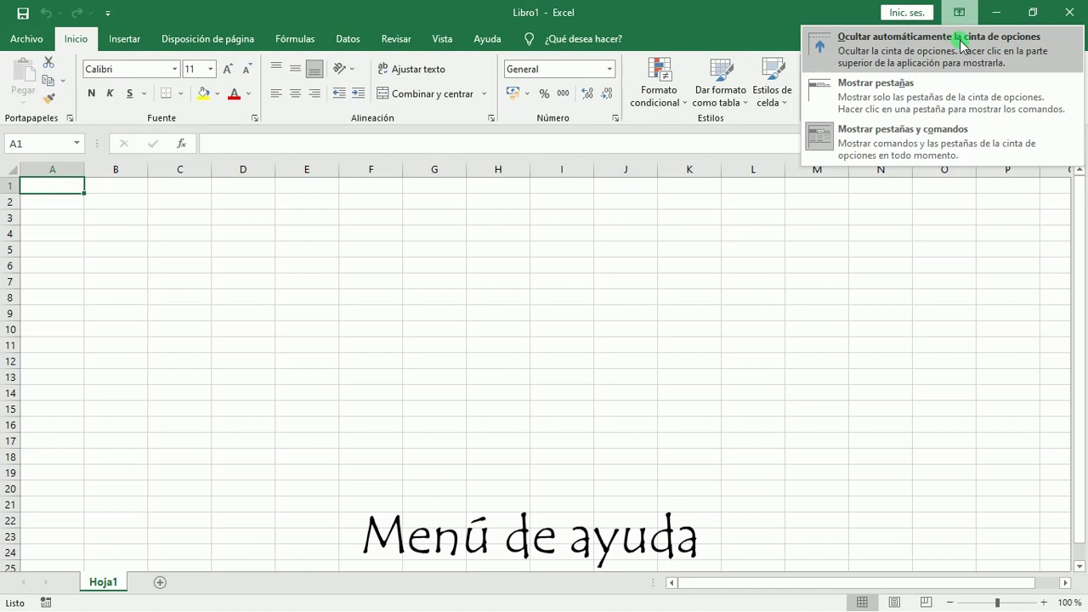
pyautogui.click(961, 44)
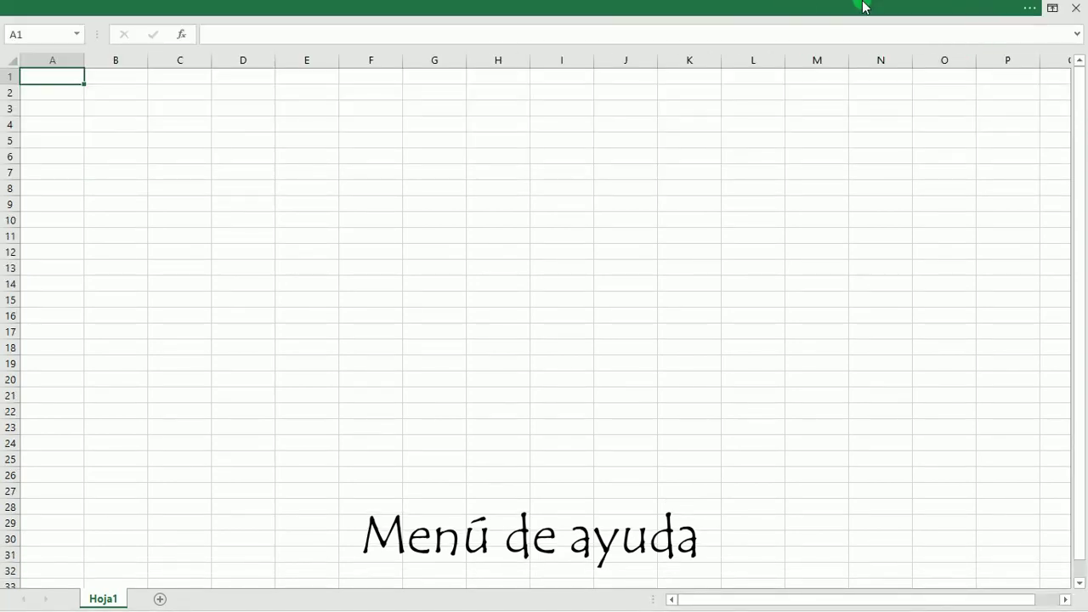
pyautogui.click(1053, 7)
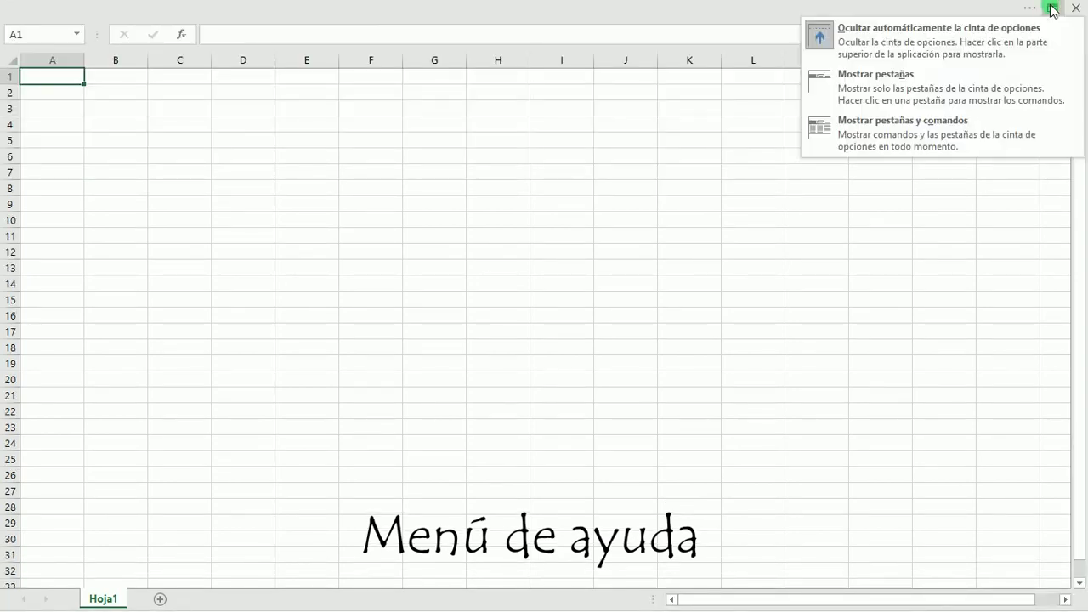
pyautogui.click(936, 75)
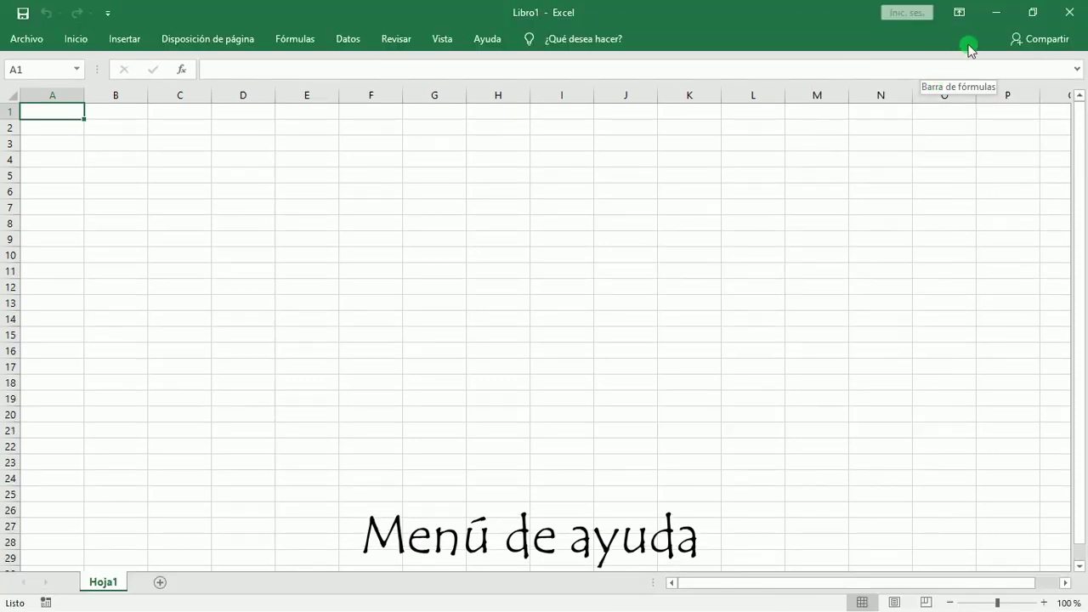
# Set the ribbon display to Mostrar pestañas y comandos, and review the display options without changing them again
pyautogui.click(960, 12)
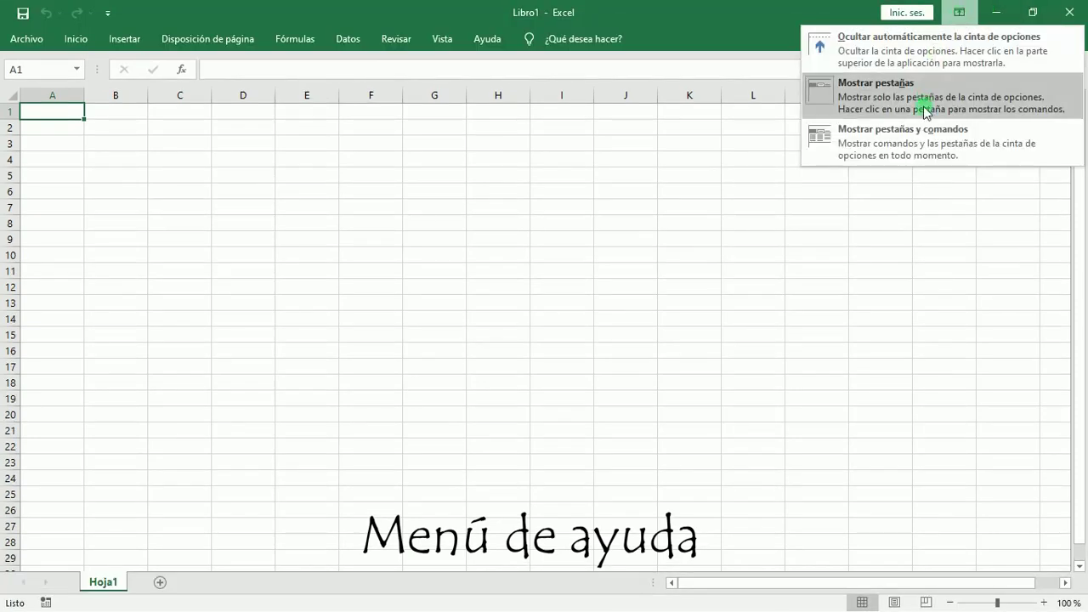
pyautogui.click(924, 141)
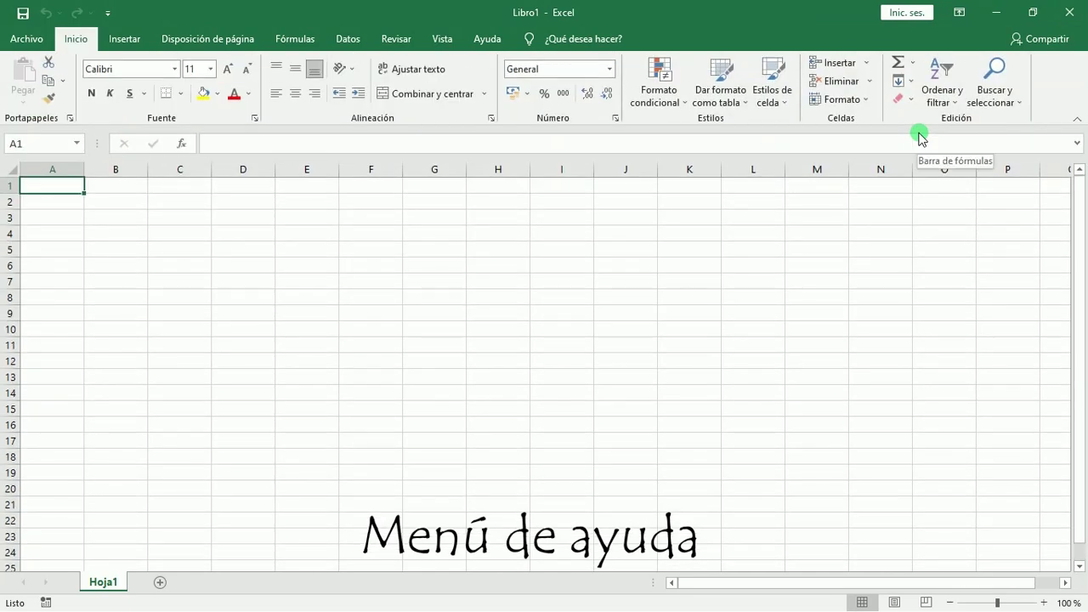
pyautogui.click(960, 12)
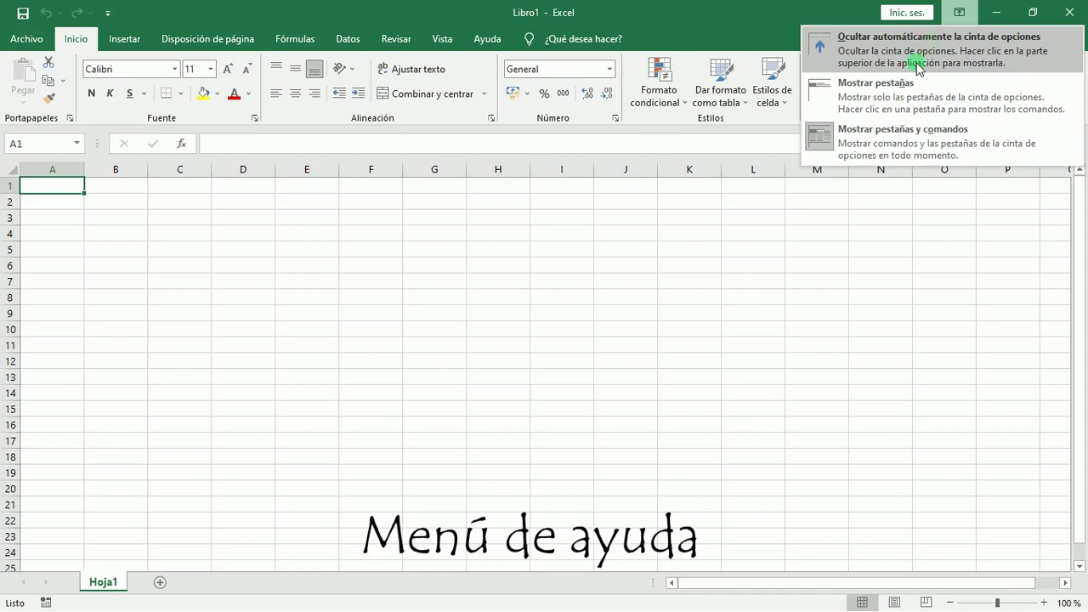
pyautogui.click(892, 207)
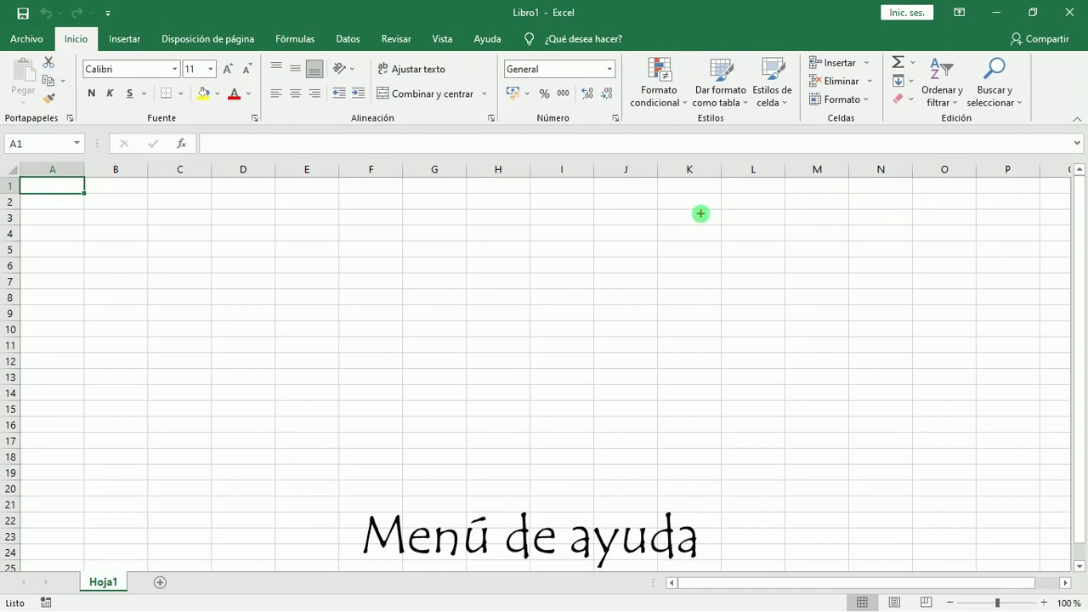
pyautogui.write('crtl')
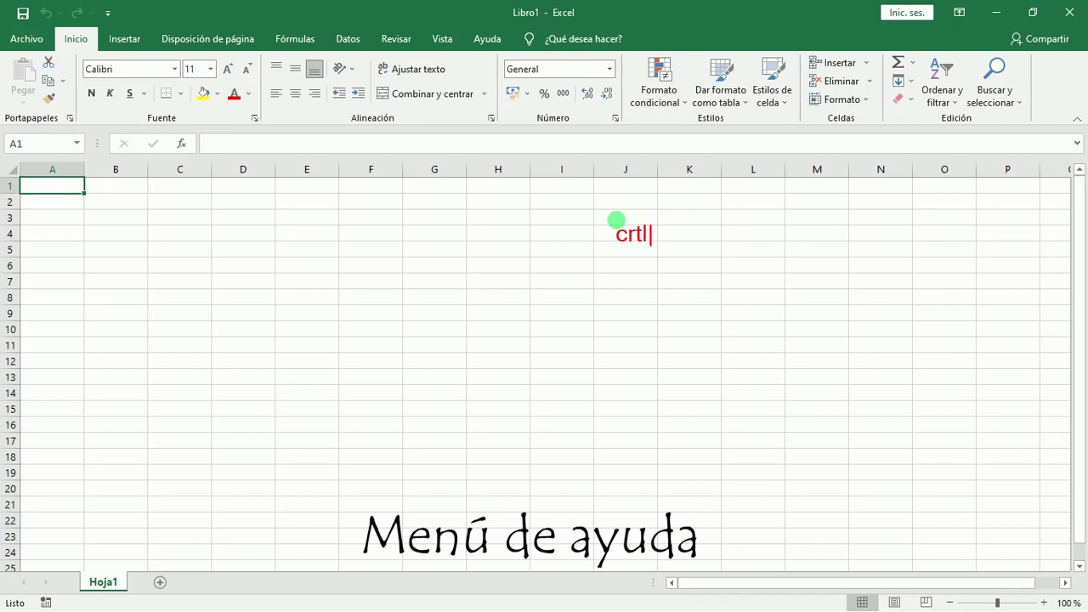
pyautogui.write('+F1')
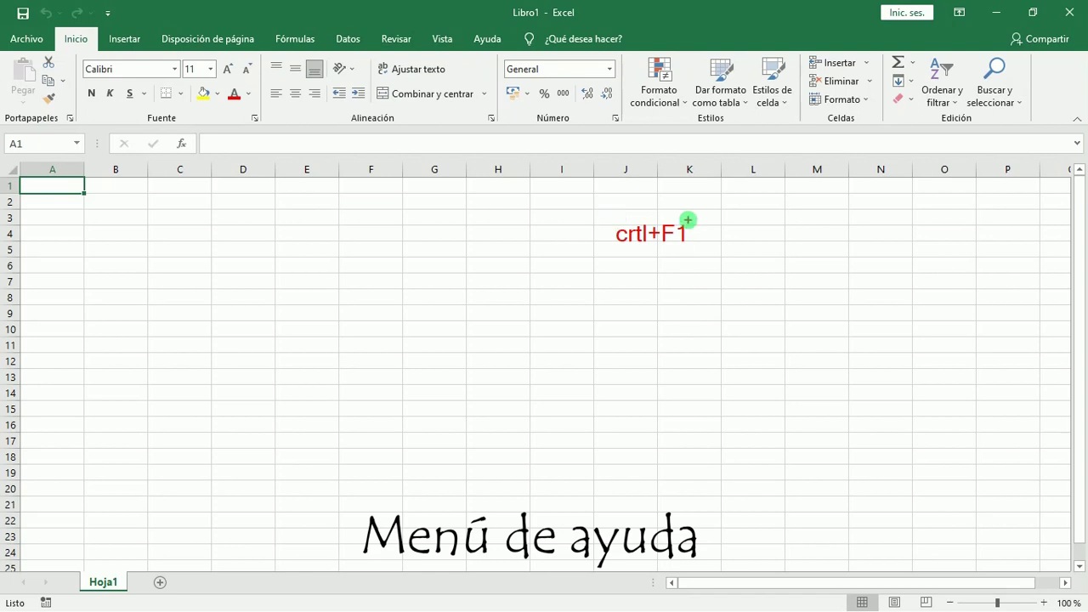
pyautogui.press('Escape')
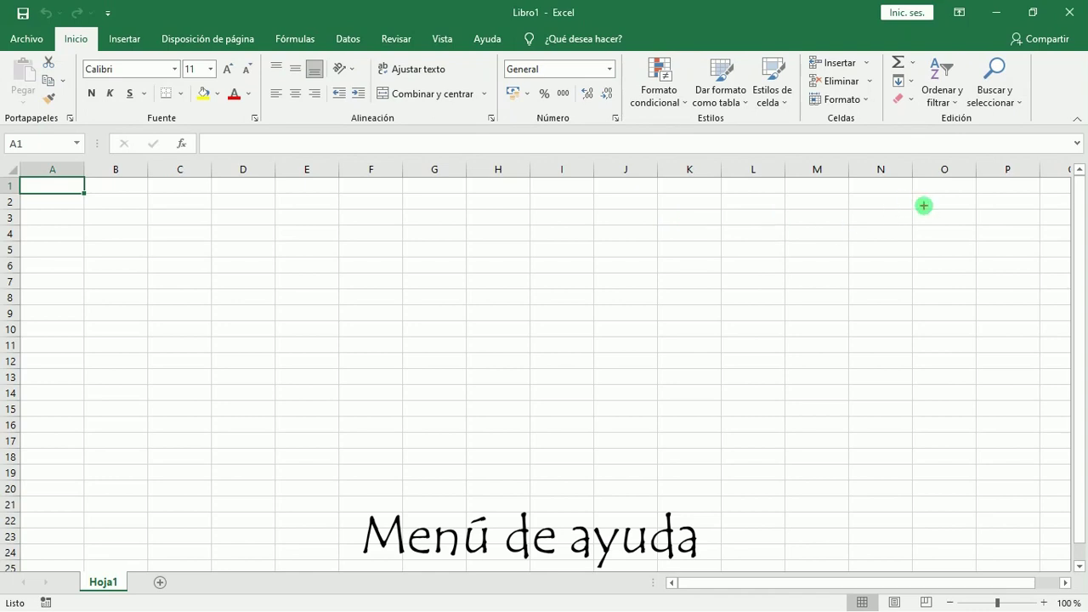
pyautogui.moveTo(1055, 109); pyautogui.dragTo(1086, 138)
# Collapse the ribbon to its tabs, and restore it with its commands
pyautogui.click(1078, 119)
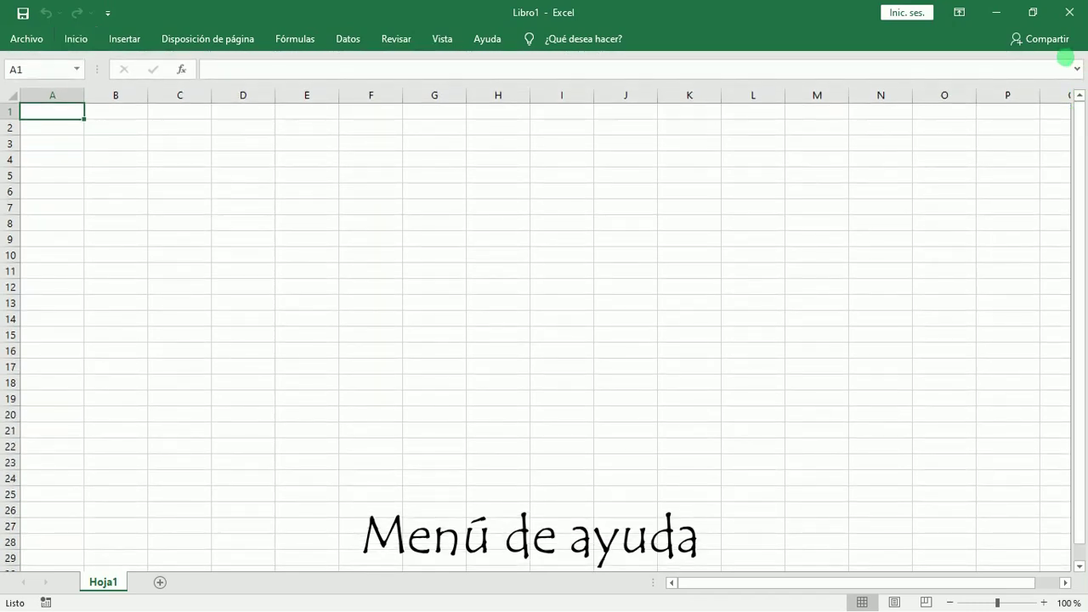
pyautogui.click(959, 12)
pyautogui.click(918, 99)
pyautogui.hotkey('ctrl', 'F1')
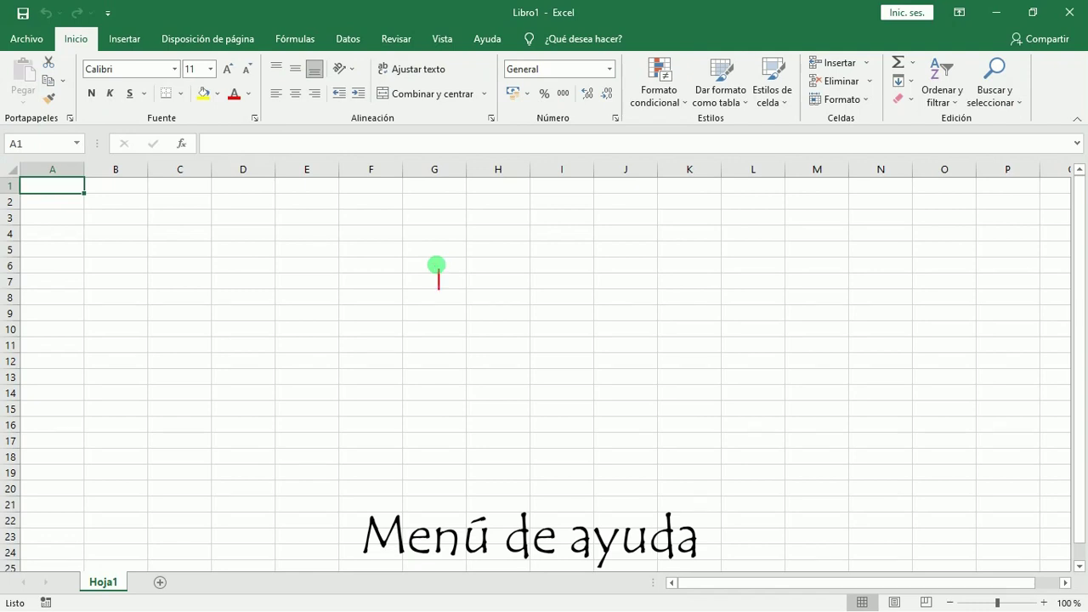
# Display the keyboard access letters over the ribbon tabs and quick access commands, hide them and display them again
pyautogui.write('alt')
pyautogui.press('Escape')
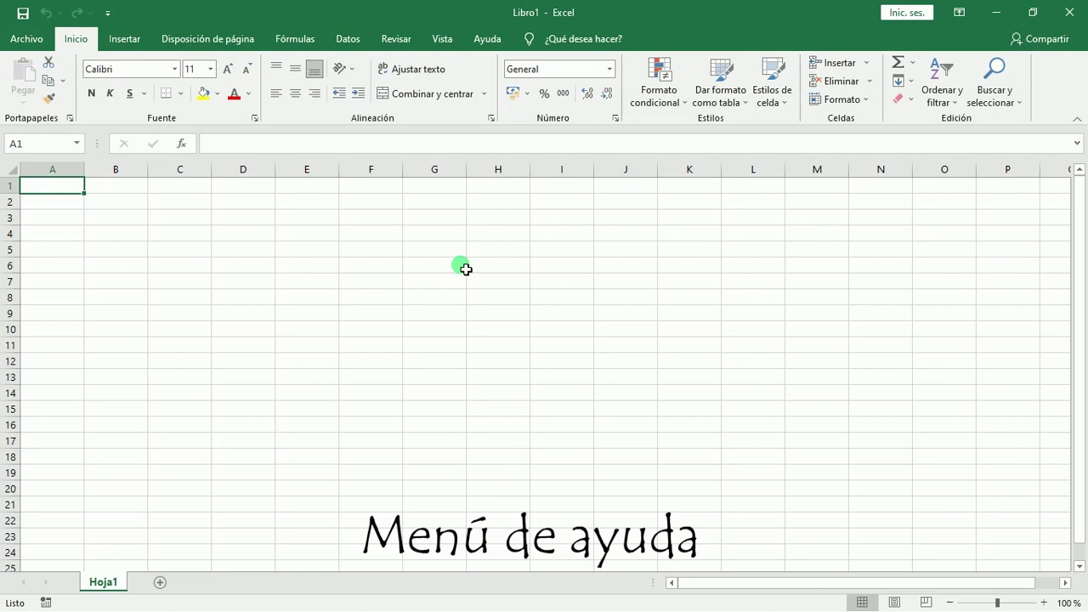
pyautogui.press('alt')
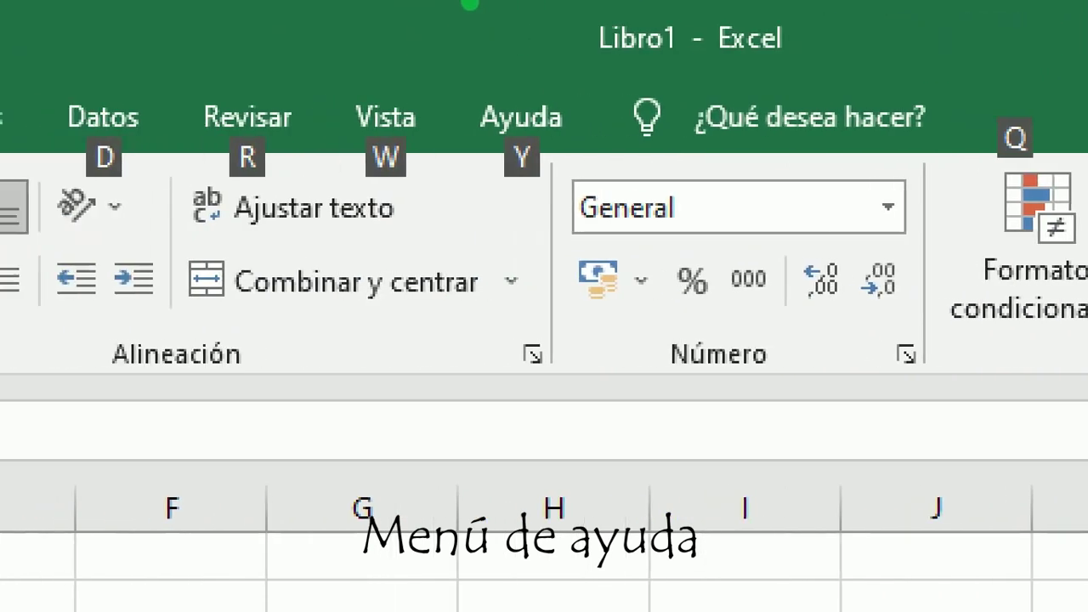
pyautogui.press('alt')
pyautogui.press('alt')
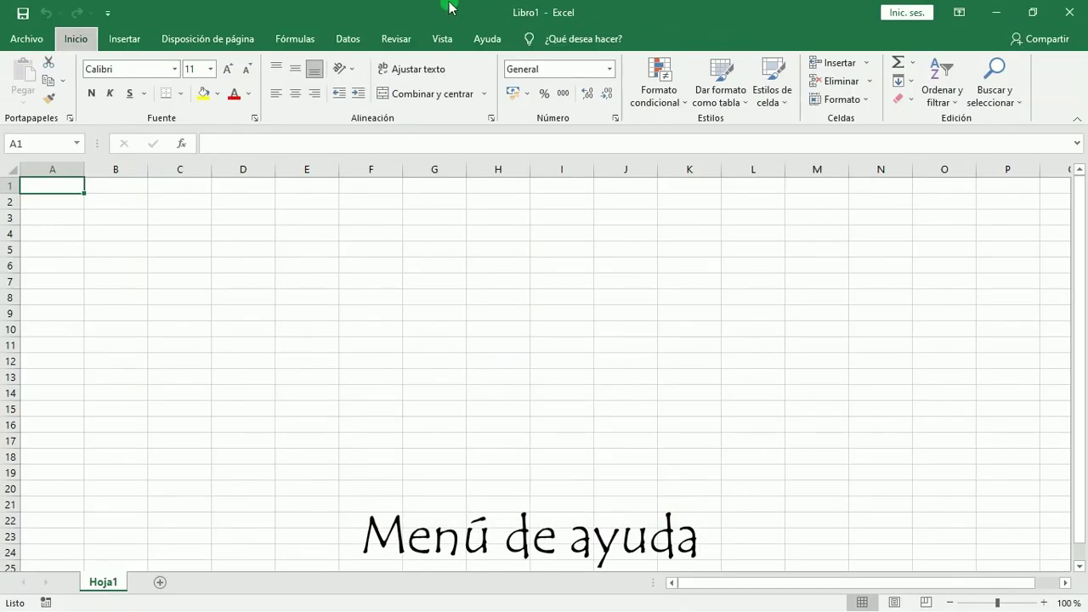
pyautogui.press('alt')
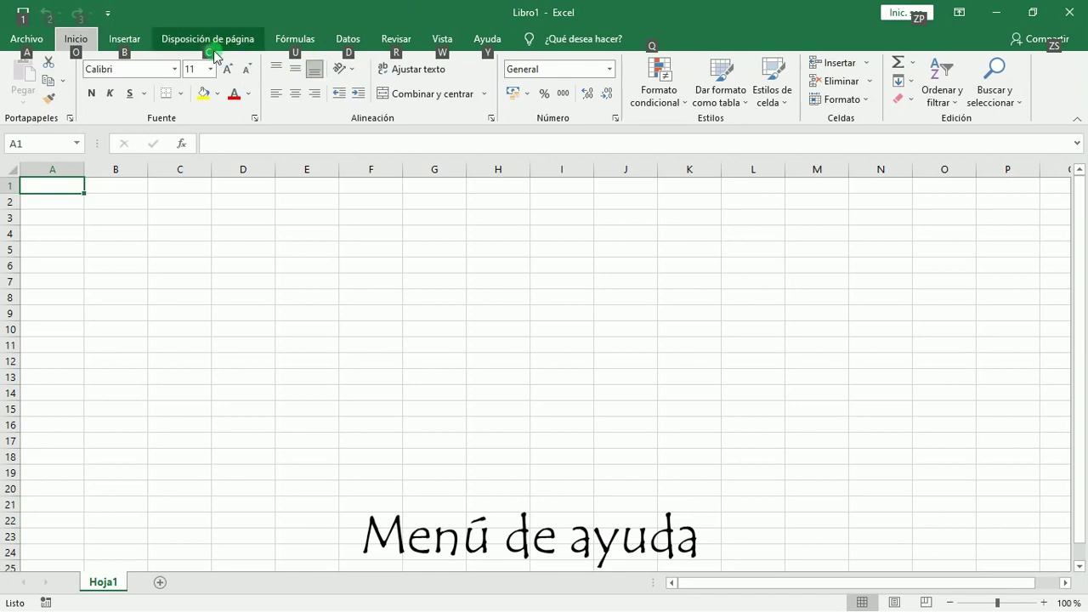
# Use the access letters to open the Hoja options of Configurar página from Disposición de página, and dismiss them unchanged
pyautogui.press('c')
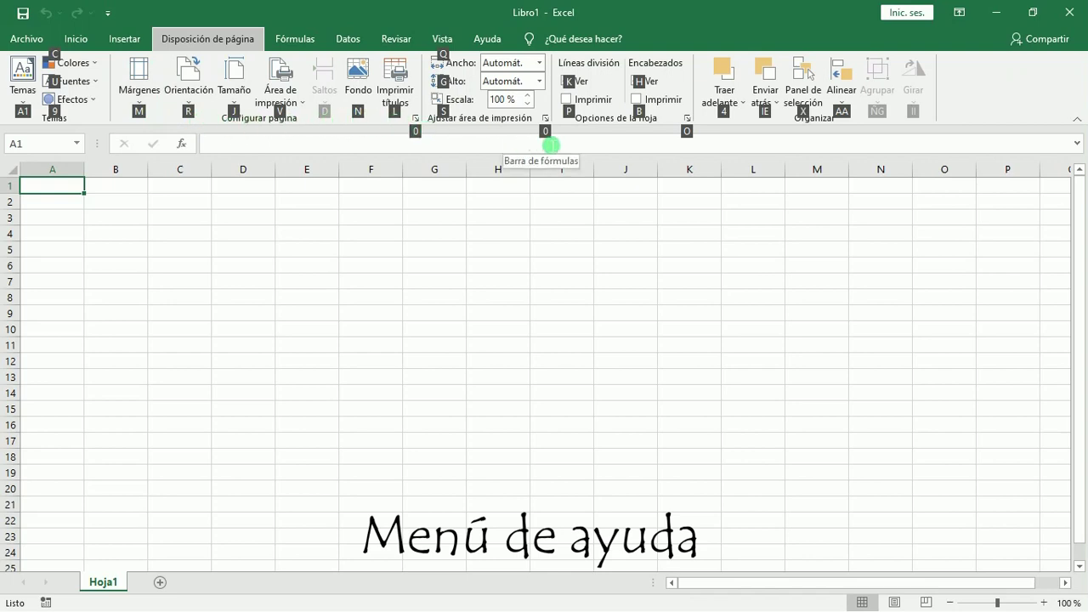
pyautogui.press('o')
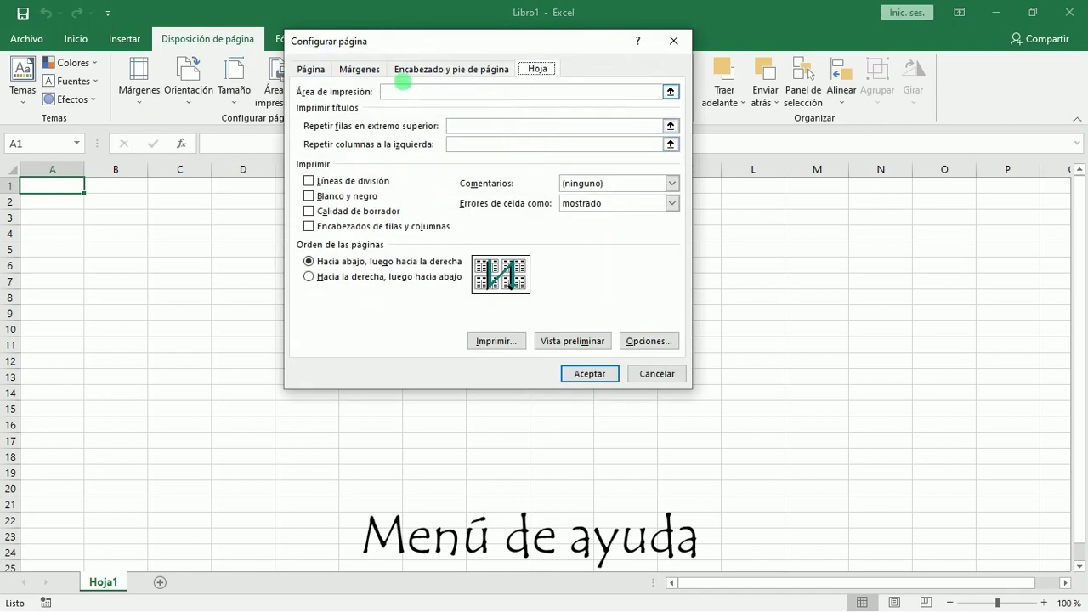
pyautogui.moveTo(415, 43); pyautogui.dragTo(416, 181)
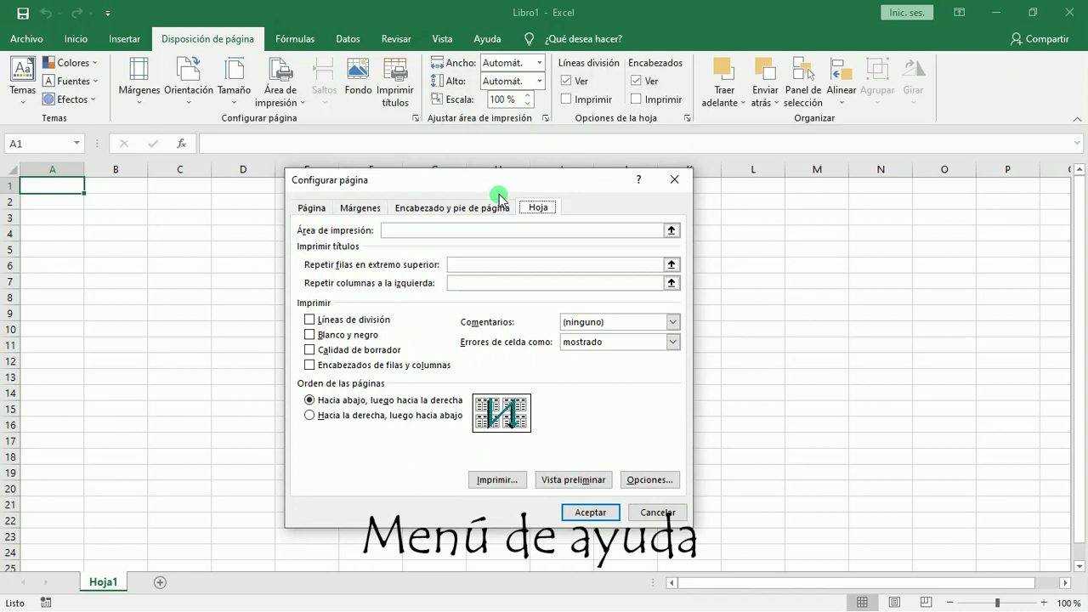
pyautogui.press('Escape')
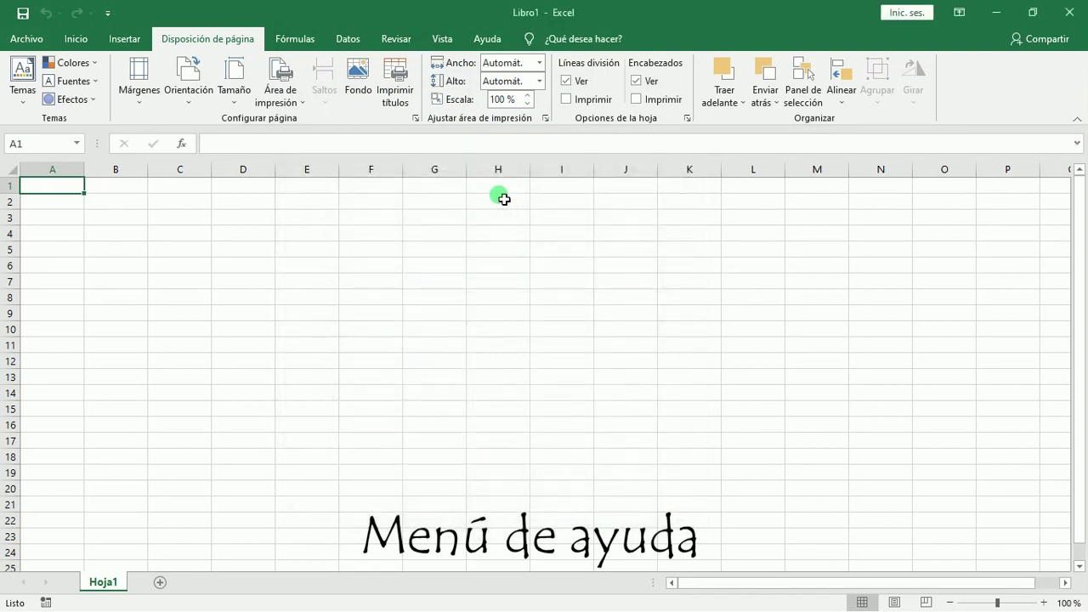
# Examine the formula bar and its name box above the worksheet grid
pyautogui.press('alt')
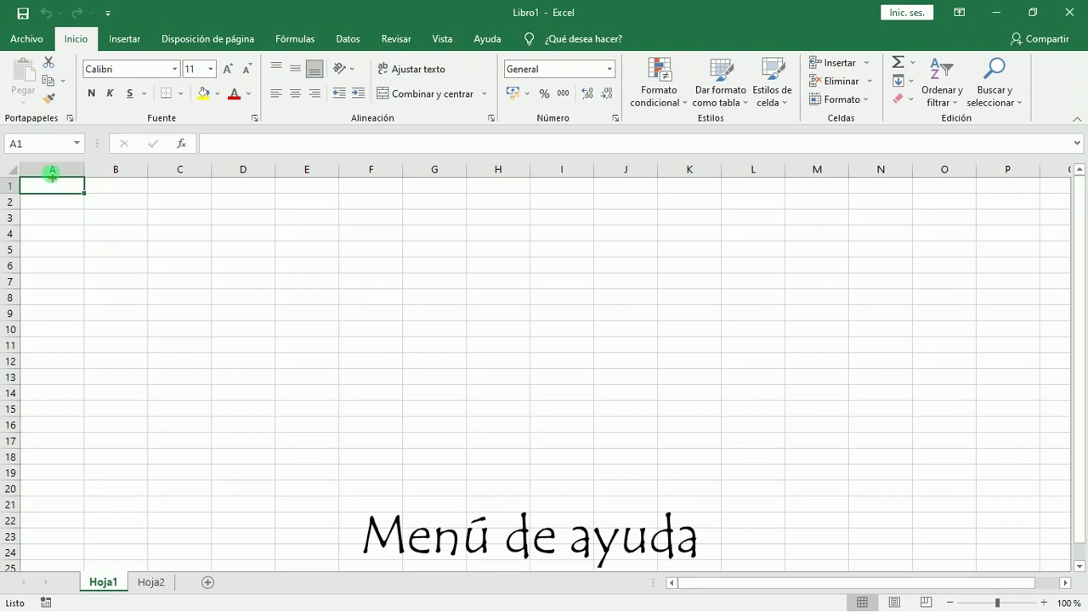
pyautogui.moveTo(4, 128)
pyautogui.mouseDown()
pyautogui.moveTo(335, 170)
pyautogui.moveTo(1082, 160)
pyautogui.mouseUp()
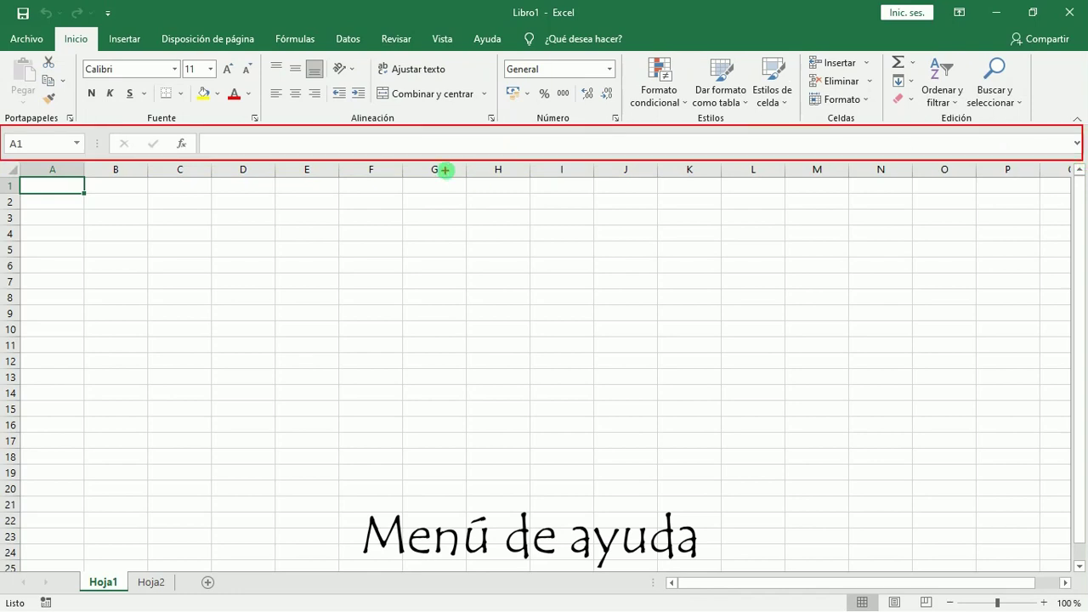
pyautogui.moveTo(65, 152); pyautogui.dragTo(92, 216)
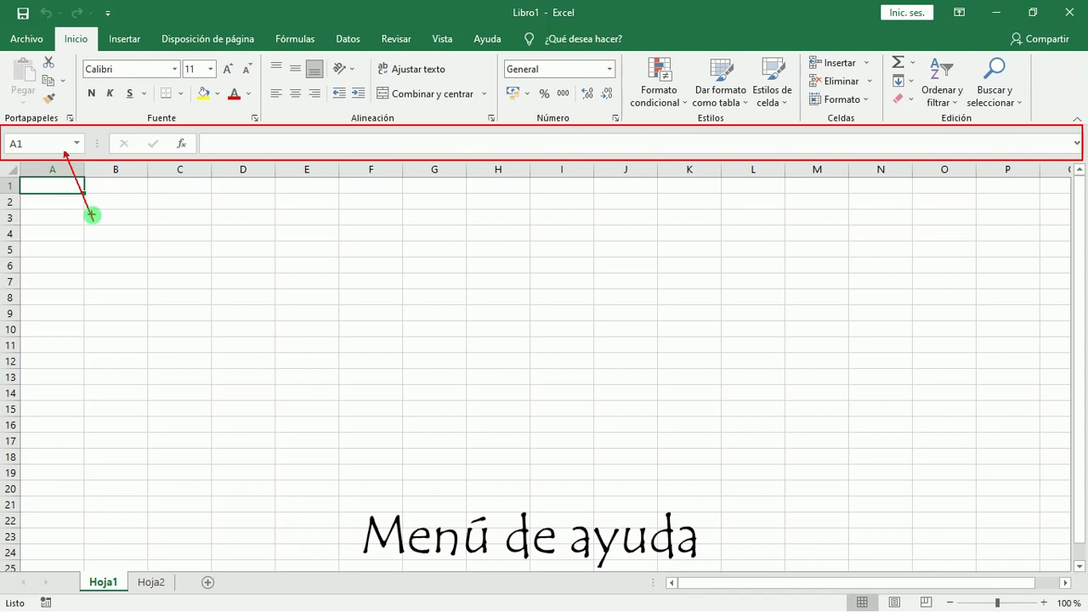
pyautogui.press('Escape')
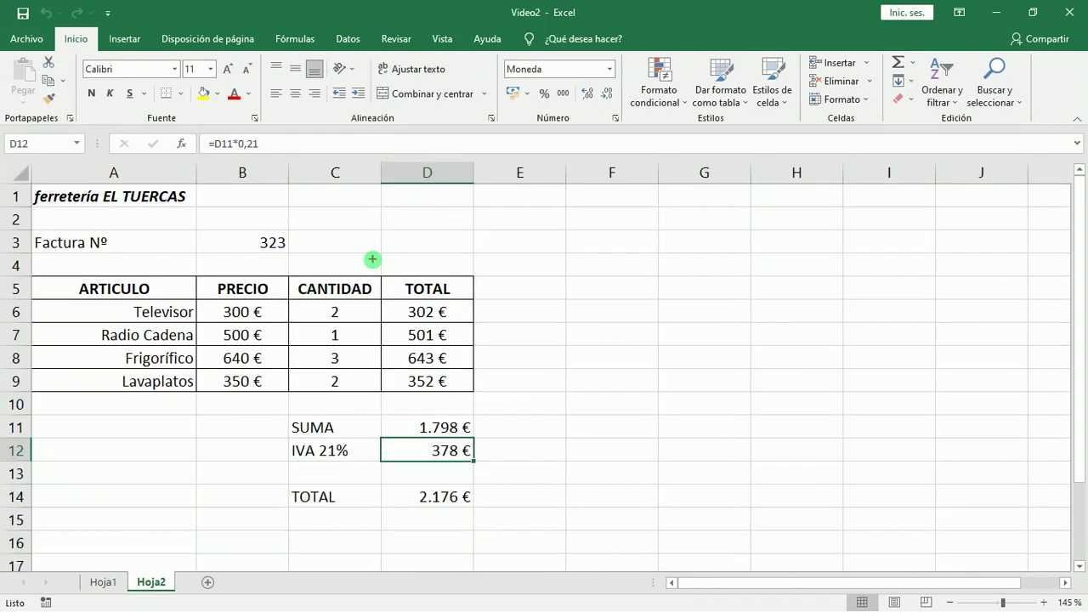
# Examine the formula bar, the Hoja1 and Hoja2 sheet tabs, the scroll bars and the status bar
pyautogui.moveTo(111, 129)
pyautogui.mouseDown()
pyautogui.moveTo(340, 170)
pyautogui.moveTo(1084, 156)
pyautogui.mouseUp()
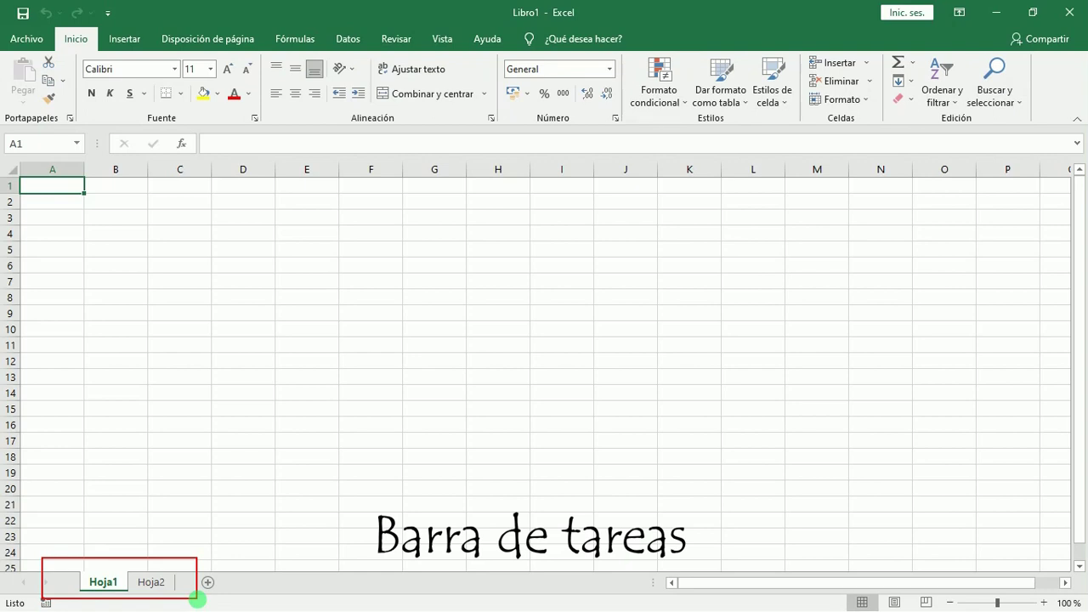
pyautogui.click(153, 583)
pyautogui.click(104, 583)
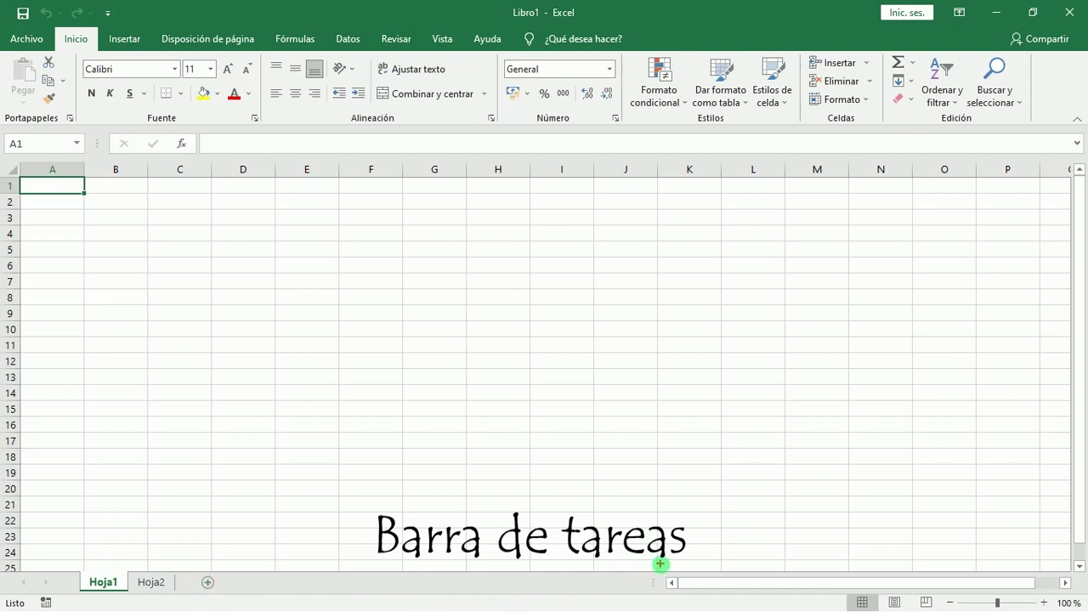
pyautogui.moveTo(657, 565)
pyautogui.mouseDown()
pyautogui.moveTo(756, 590)
pyautogui.moveTo(1044, 593)
pyautogui.mouseUp()
pyautogui.moveTo(1068, 164); pyautogui.dragTo(1083, 578)
pyautogui.moveTo(3, 601); pyautogui.dragTo(1071, 604)
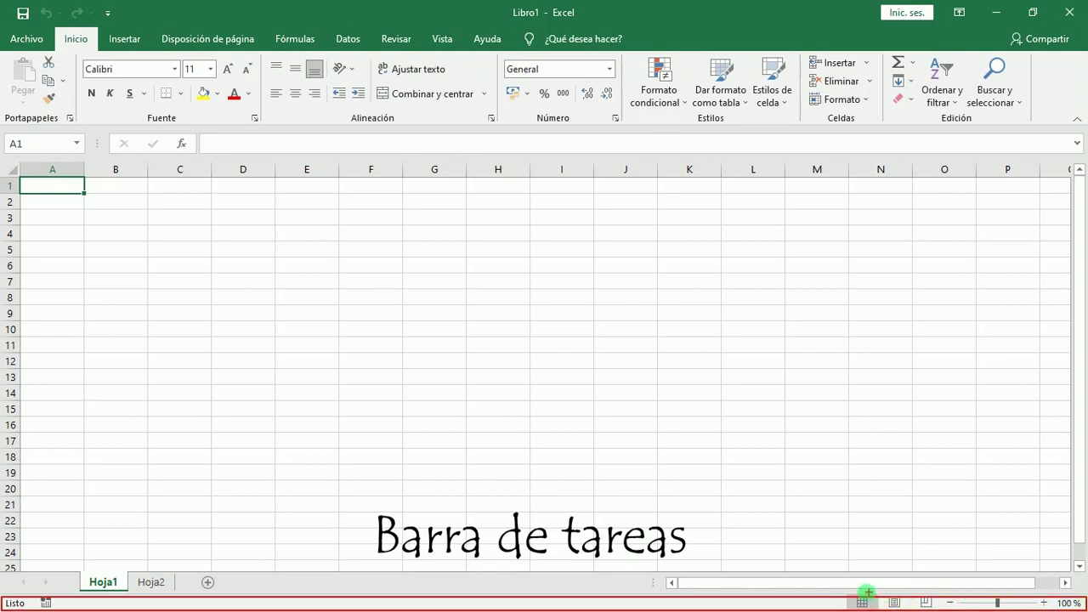
pyautogui.press('Escape')
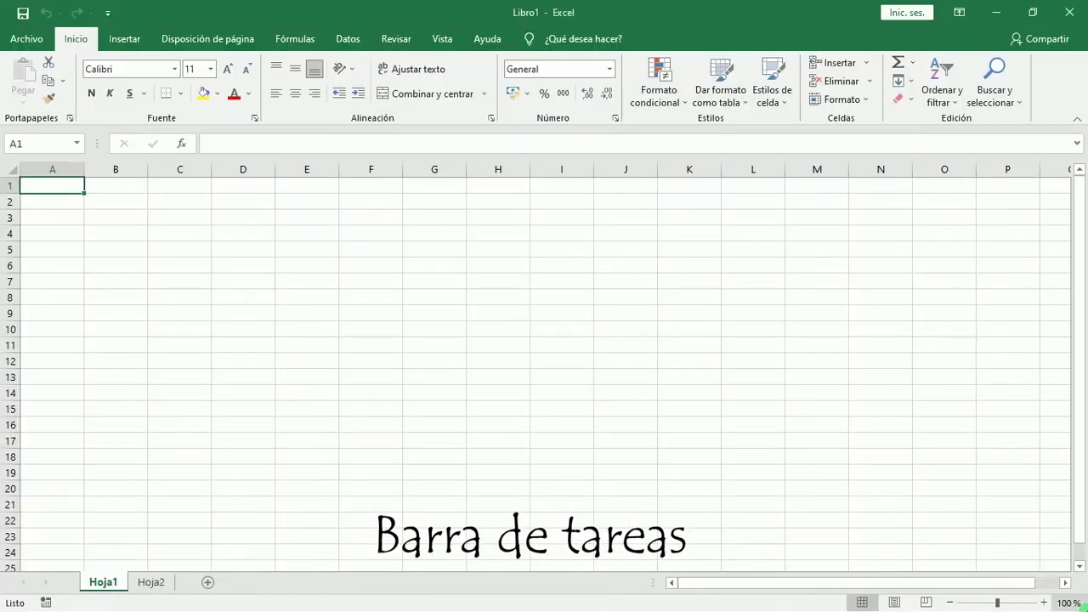
# Zoom Hoja1 out stepwise to 50%, and zoom it back in to 100%
pyautogui.click(950, 602)
pyautogui.click(951, 602)
pyautogui.click(951, 602)
pyautogui.click(950, 602)
pyautogui.click(950, 602)
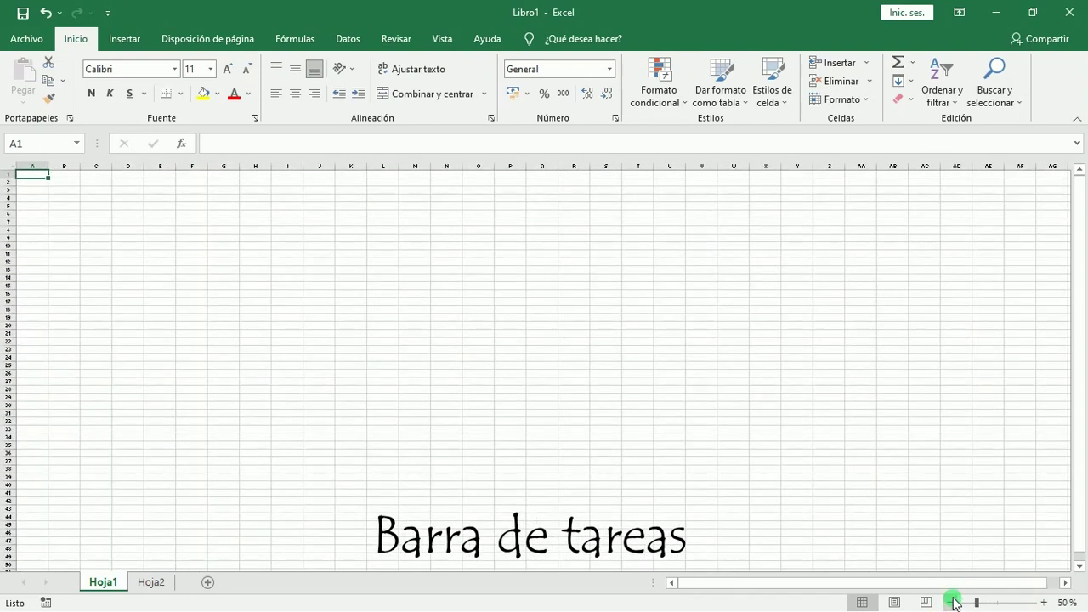
pyautogui.click(1041, 603)
pyautogui.click(1042, 603)
pyautogui.click(1042, 602)
pyautogui.click(1042, 603)
pyautogui.click(1041, 603)
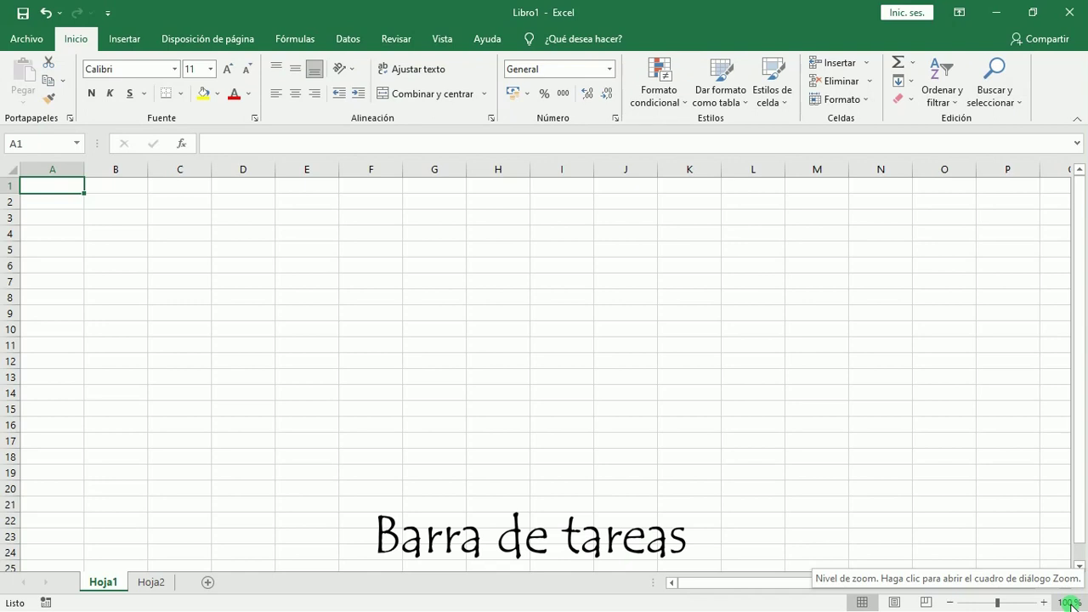
# Set the worksheet magnification to 75% through the Zoom dialog, and return it to 100% the same way
pyautogui.click(1069, 603)
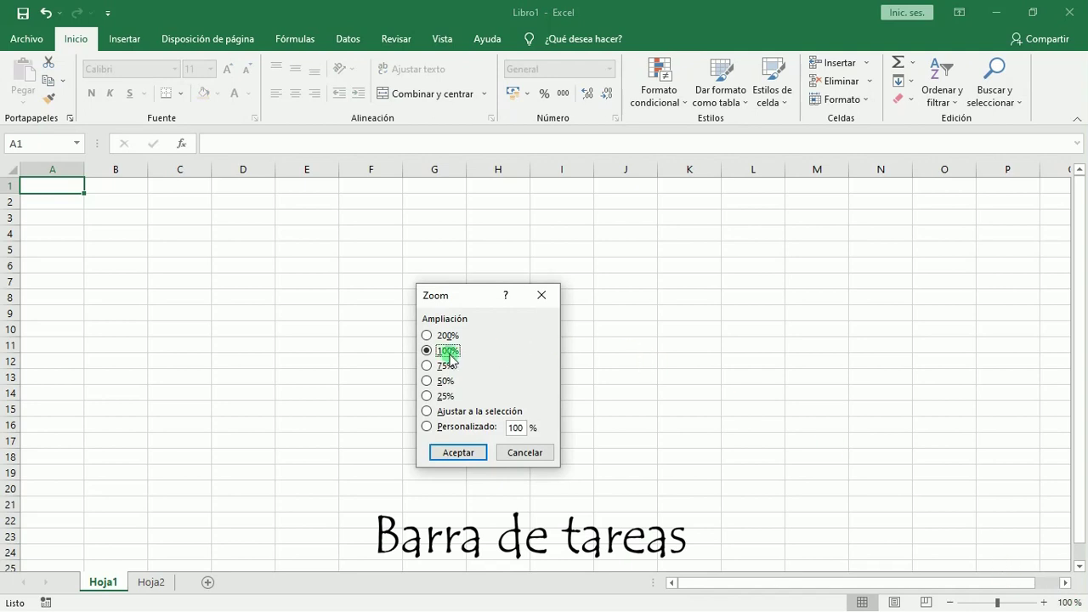
pyautogui.click(428, 365)
pyautogui.click(460, 453)
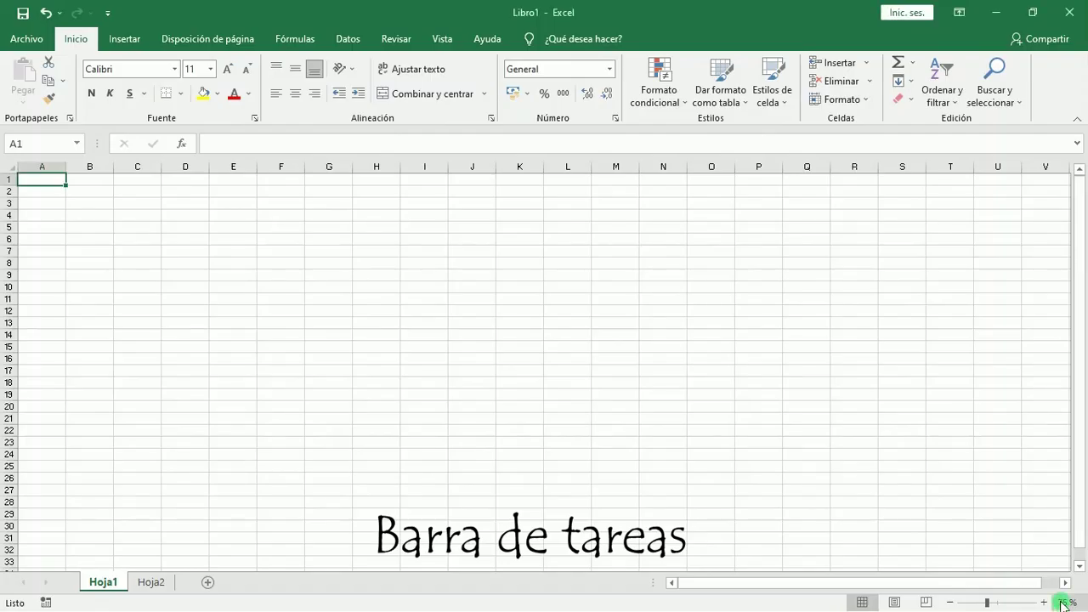
pyautogui.click(1021, 585)
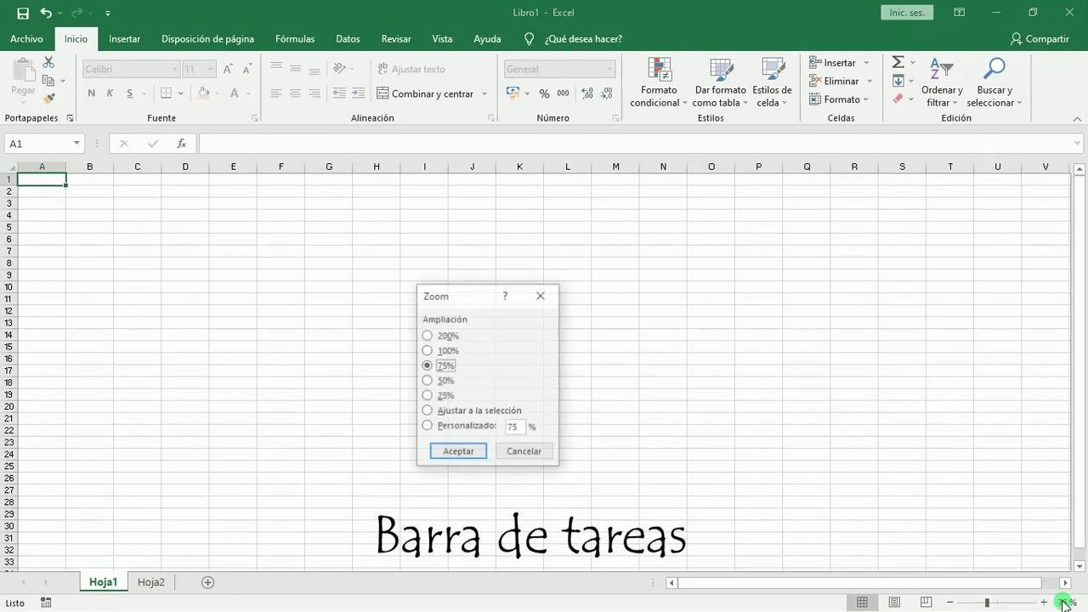
pyautogui.click(427, 351)
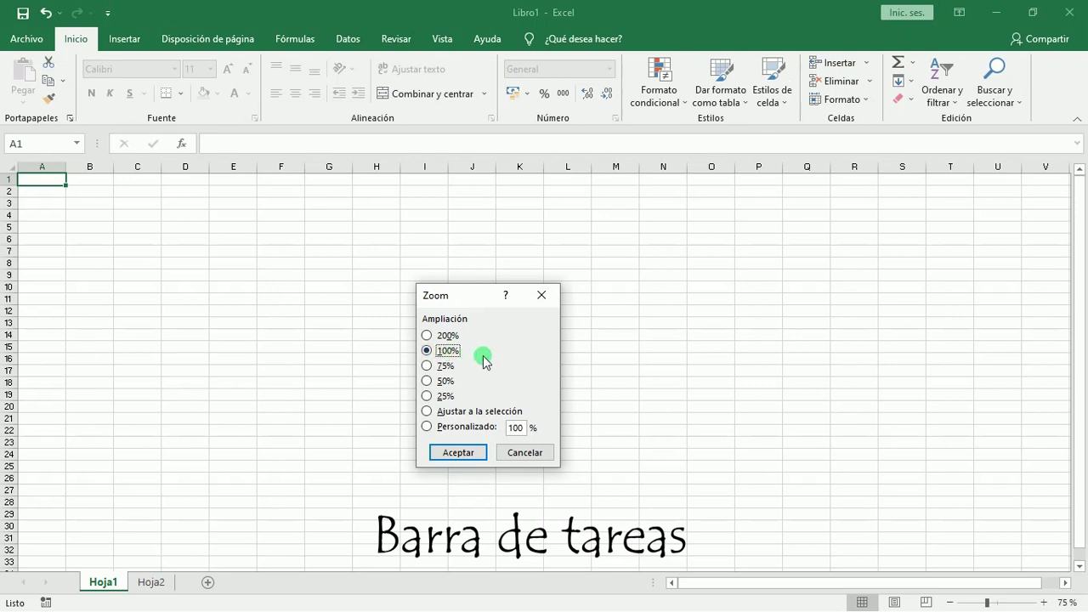
pyautogui.moveTo(469, 350); pyautogui.dragTo(553, 352)
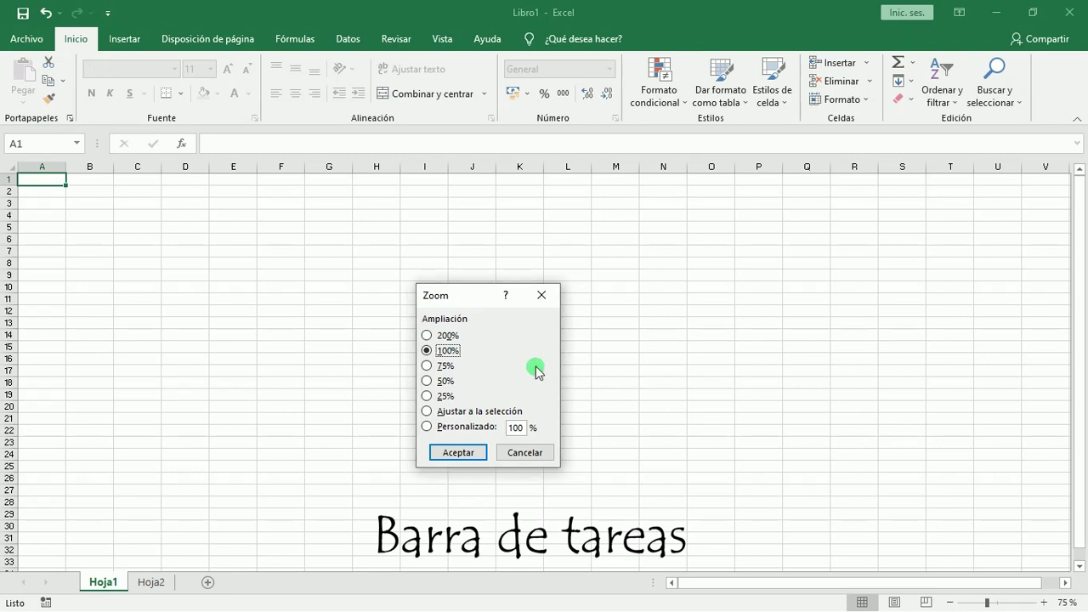
pyautogui.click(458, 453)
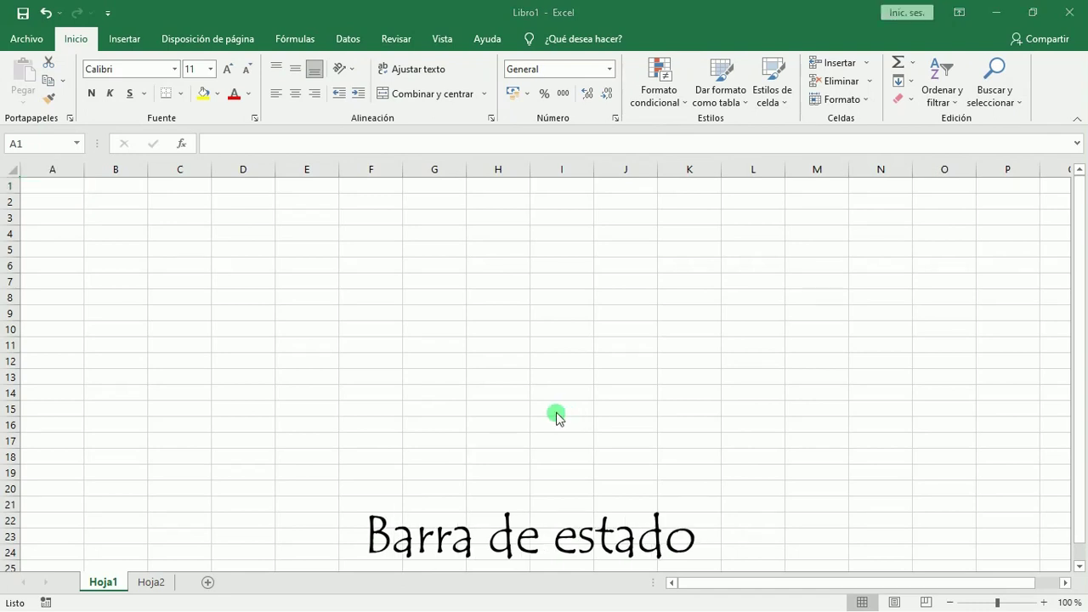
# Hide the Zoom percentage indicator from the status bar, and show it again
pyautogui.click(341, 605)
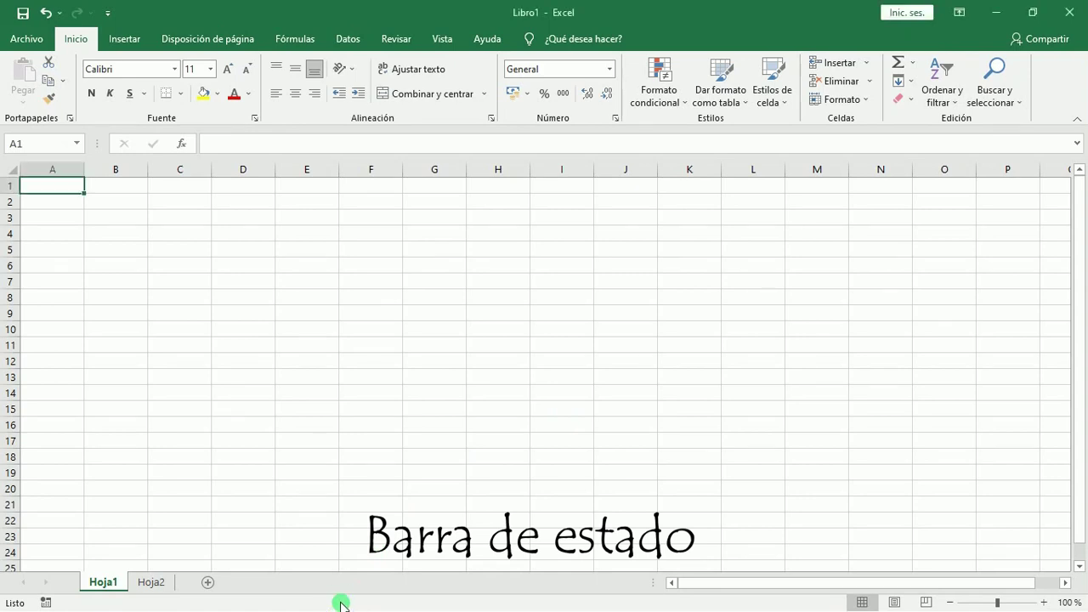
pyautogui.rightClick(341, 604)
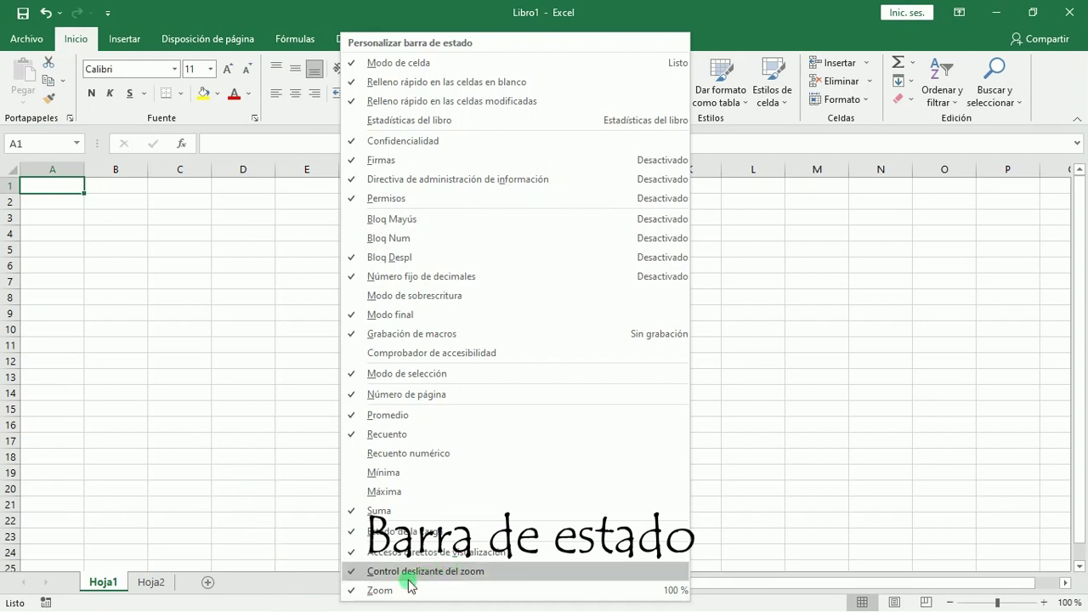
pyautogui.click(361, 595)
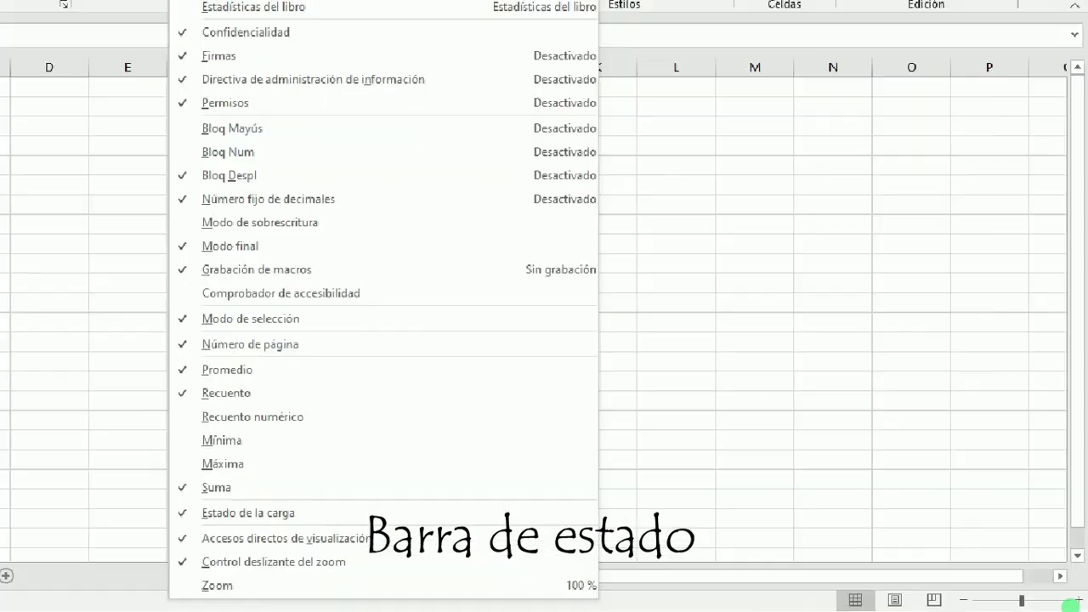
pyautogui.click(1071, 606)
pyautogui.rightClick(552, 605)
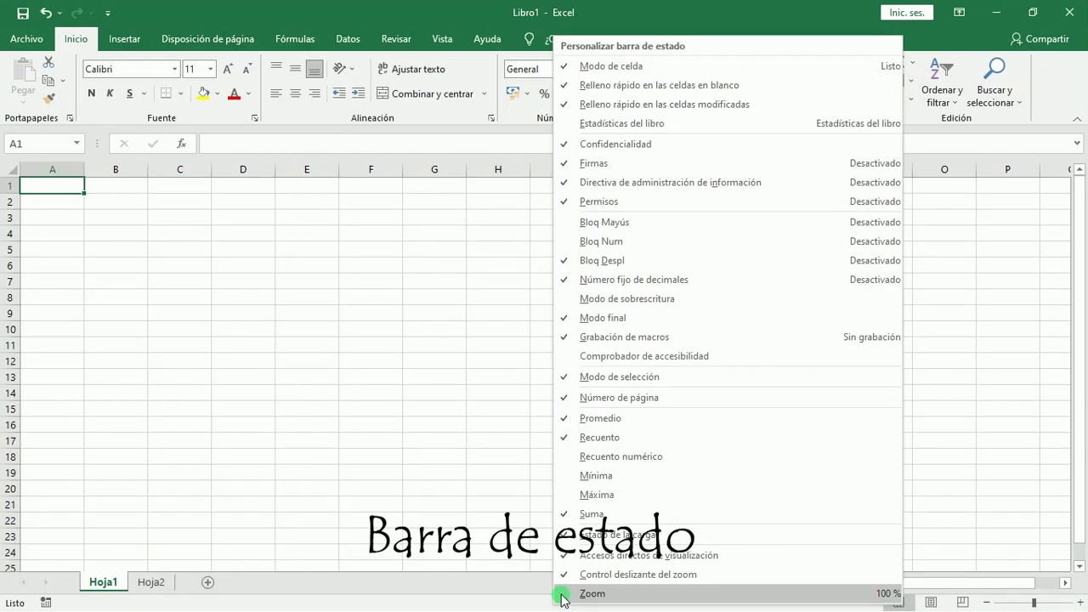
pyautogui.click(563, 595)
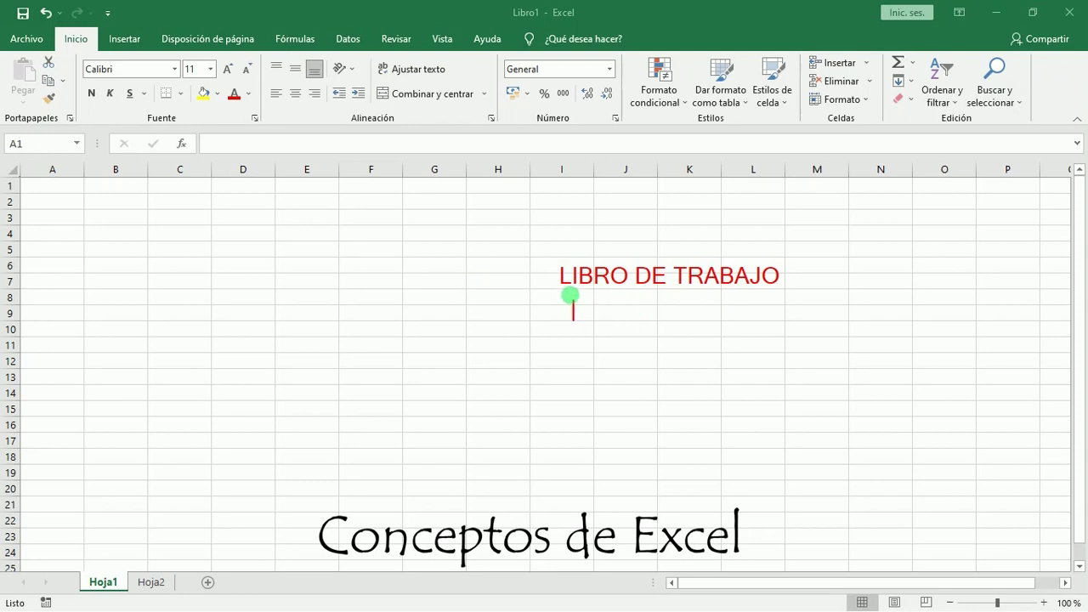
# Annotate XLSX under the LIBRO DE TRABAJO caption, and mark the workbook title and the sheet tabs
pyautogui.write('XLSX')
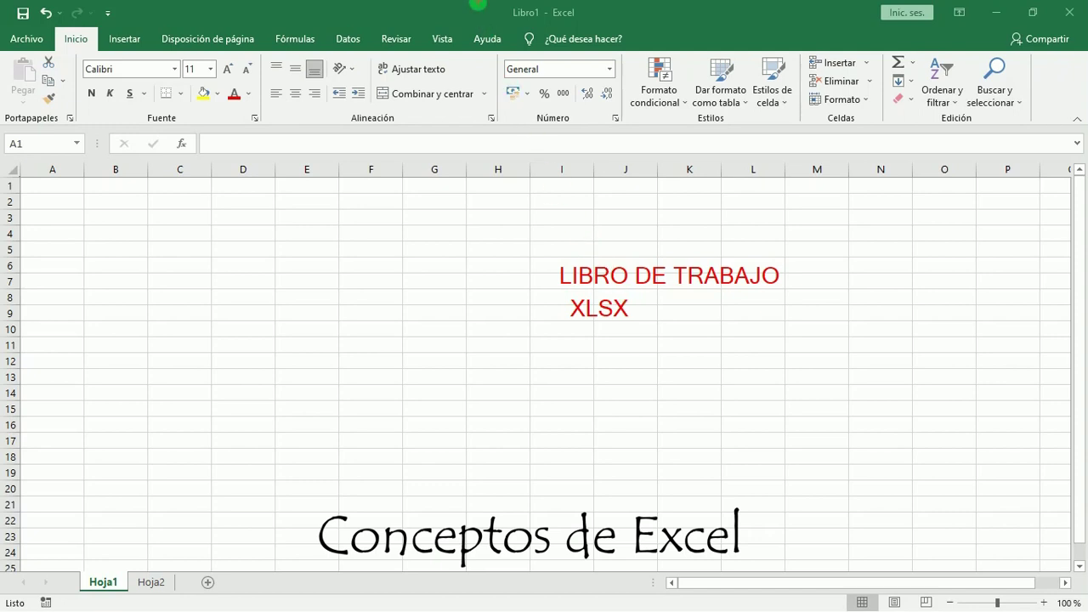
pyautogui.moveTo(498, 2)
pyautogui.mouseDown()
pyautogui.moveTo(521, 27)
pyautogui.moveTo(609, 29)
pyautogui.mouseUp()
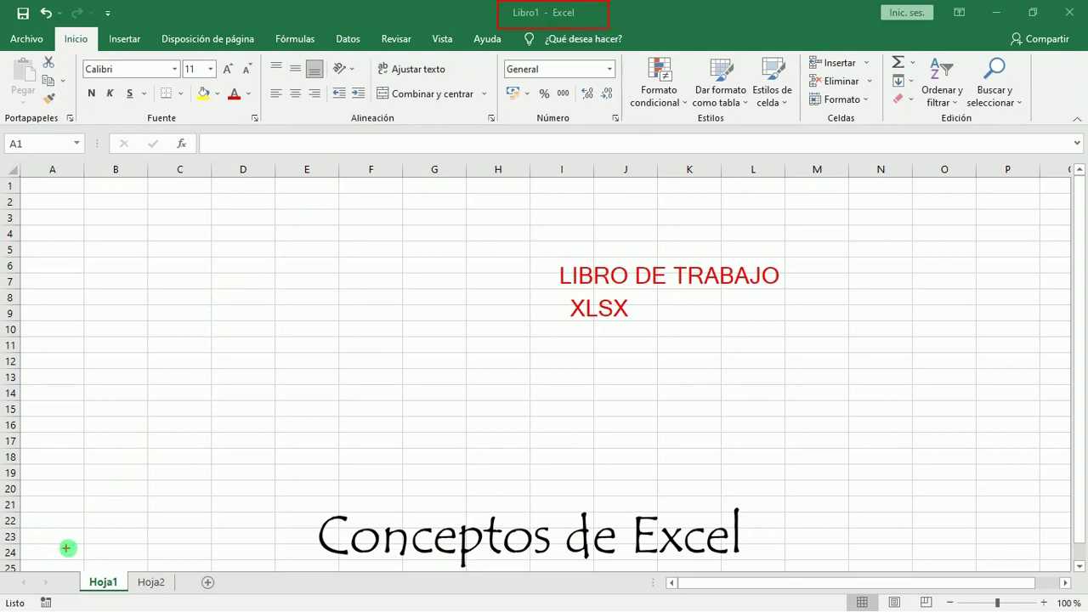
pyautogui.moveTo(76, 552)
pyautogui.mouseDown()
pyautogui.moveTo(105, 595)
pyautogui.moveTo(193, 601)
pyautogui.mouseUp()
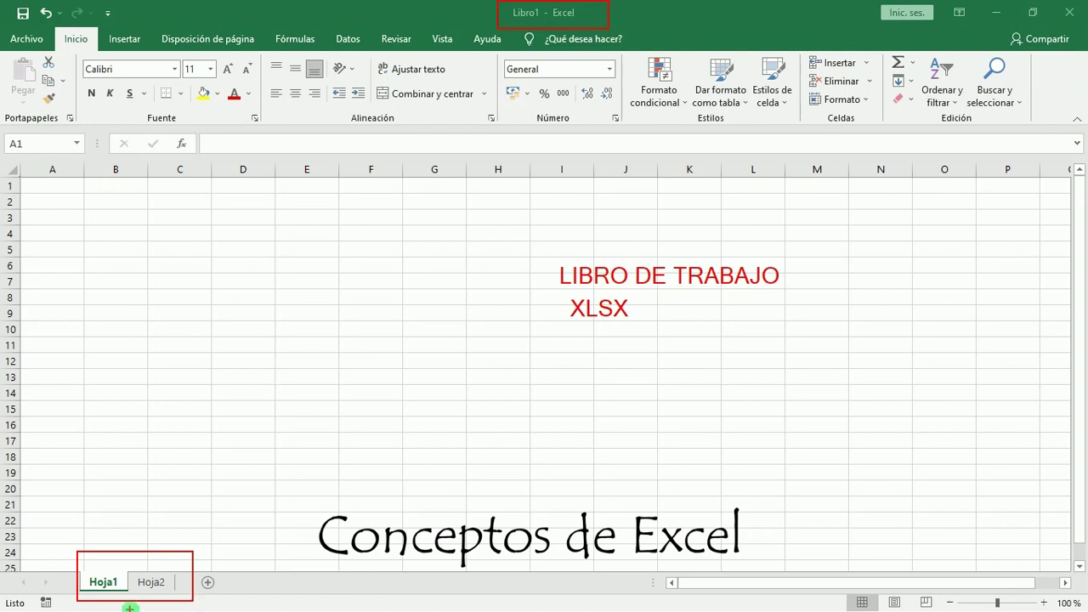
pyautogui.moveTo(101, 581); pyautogui.dragTo(122, 509)
pyautogui.moveTo(157, 580); pyautogui.dragTo(193, 526)
pyautogui.moveTo(199, 576); pyautogui.dragTo(258, 504)
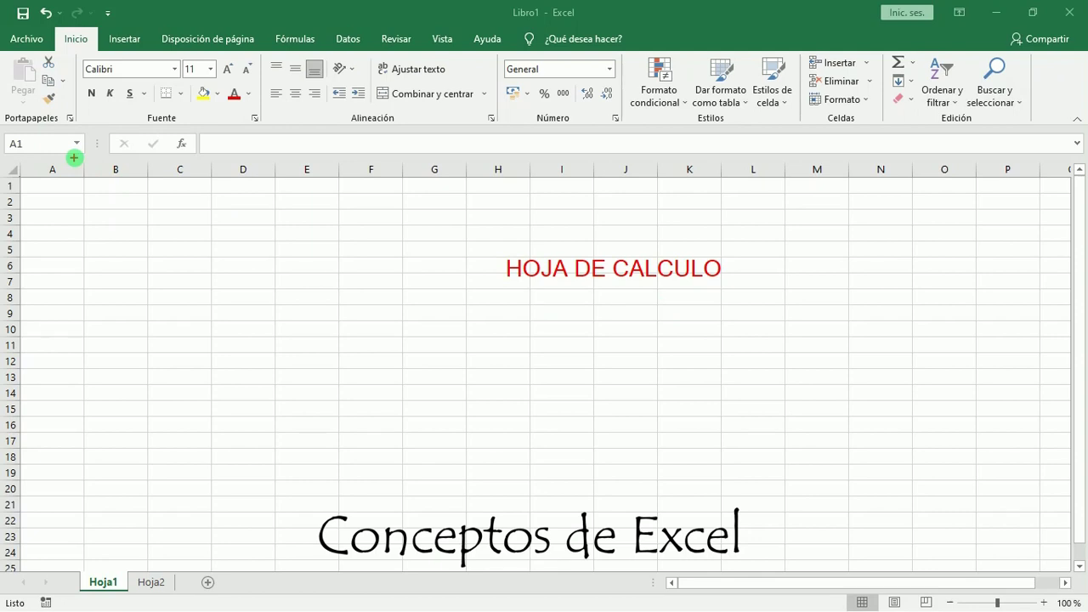
# Outline the worksheet grid, annotate "1.048.576 FILAS" and "16.384 COLUMNAS" below the HOJA DE CALCULO caption, and exit the annotation mode
pyautogui.moveTo(6, 175)
pyautogui.mouseDown()
pyautogui.moveTo(11, 376)
pyautogui.moveTo(182, 522)
pyautogui.moveTo(762, 579)
pyautogui.moveTo(1076, 301)
pyautogui.moveTo(299, 140)
pyautogui.moveTo(7, 180)
pyautogui.mouseUp()
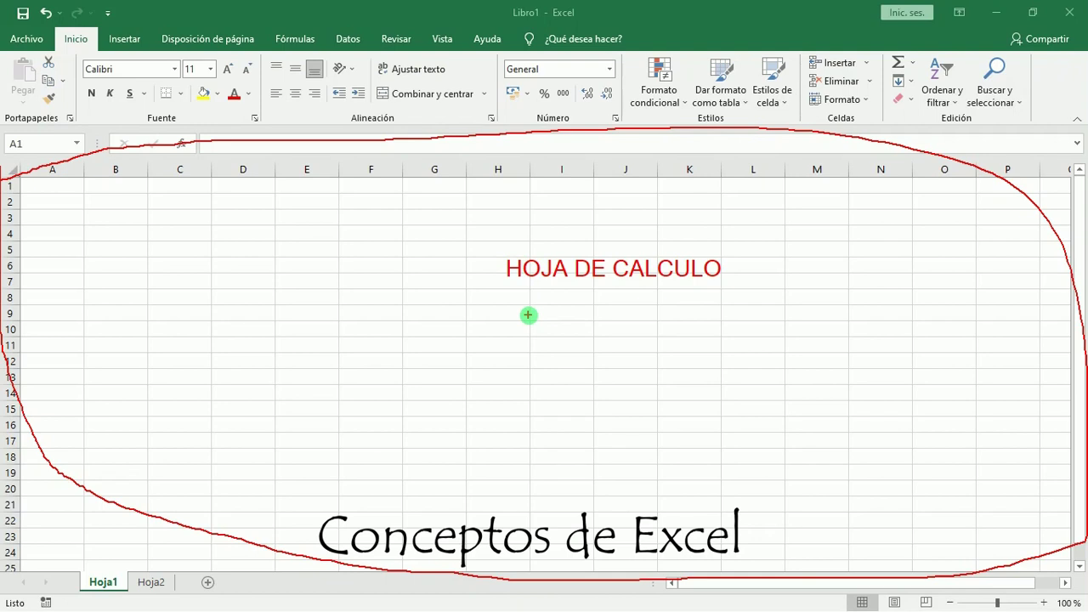
pyautogui.press('t')
pyautogui.write('1.0')
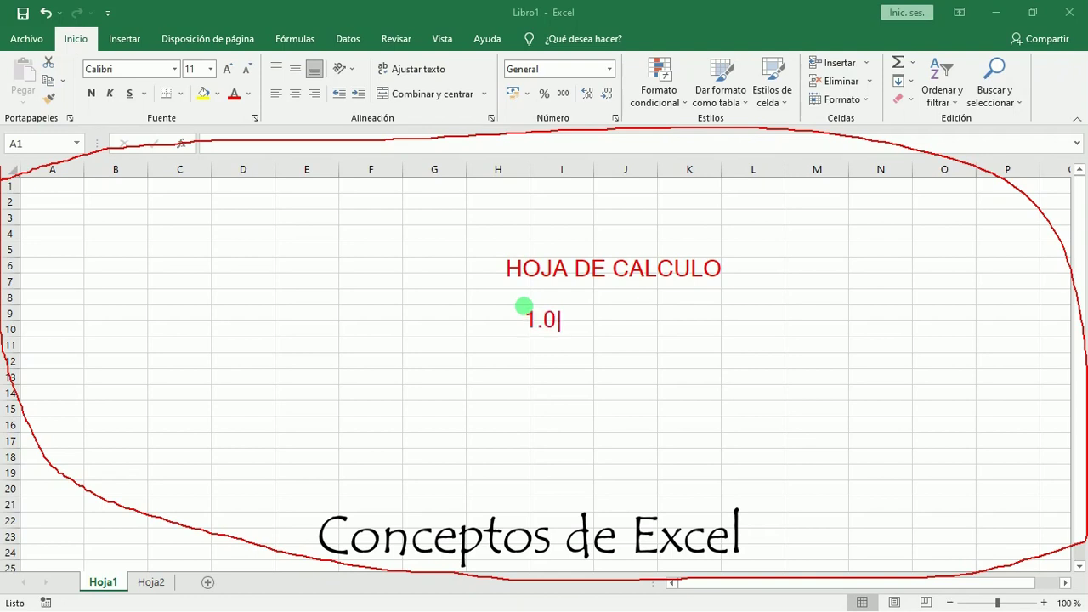
pyautogui.write('48.57')
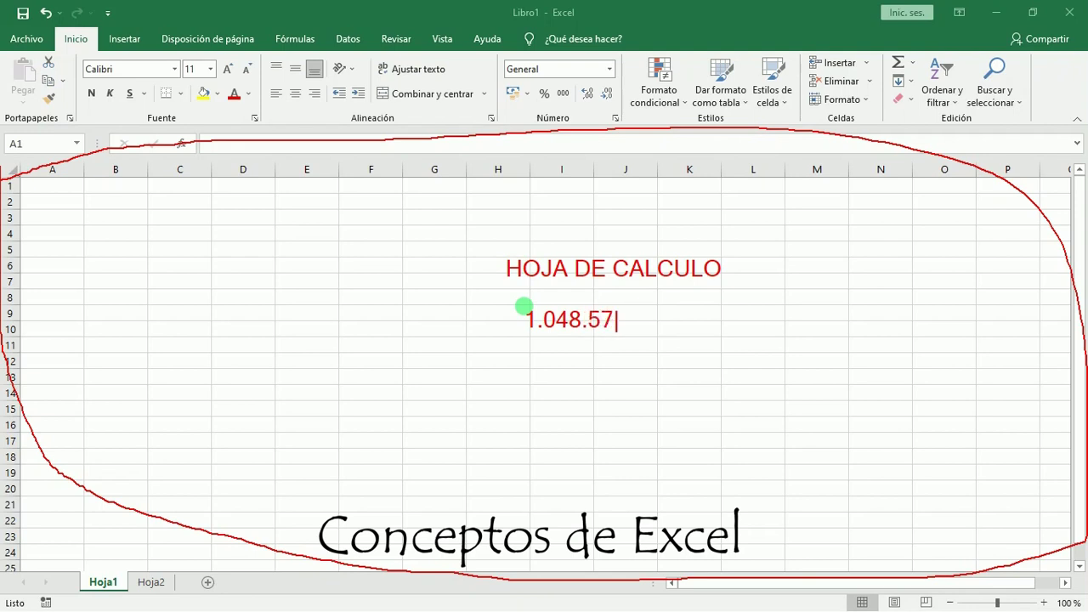
pyautogui.write('6 FILAS')
pyautogui.press('Return')
pyautogui.write('16')
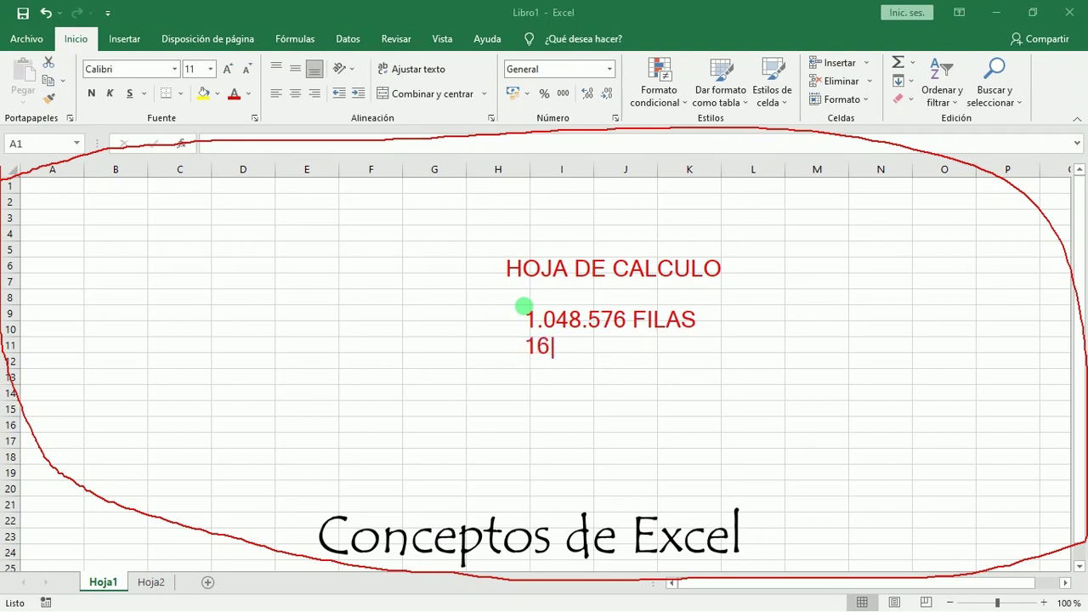
pyautogui.write('.384 CO')
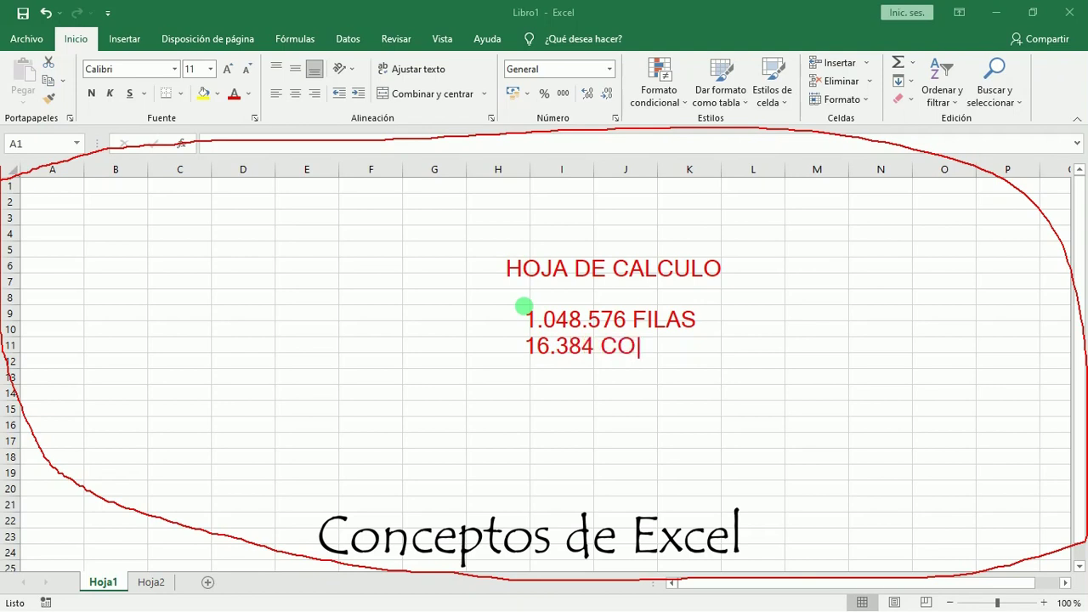
pyautogui.write('LUMNAS')
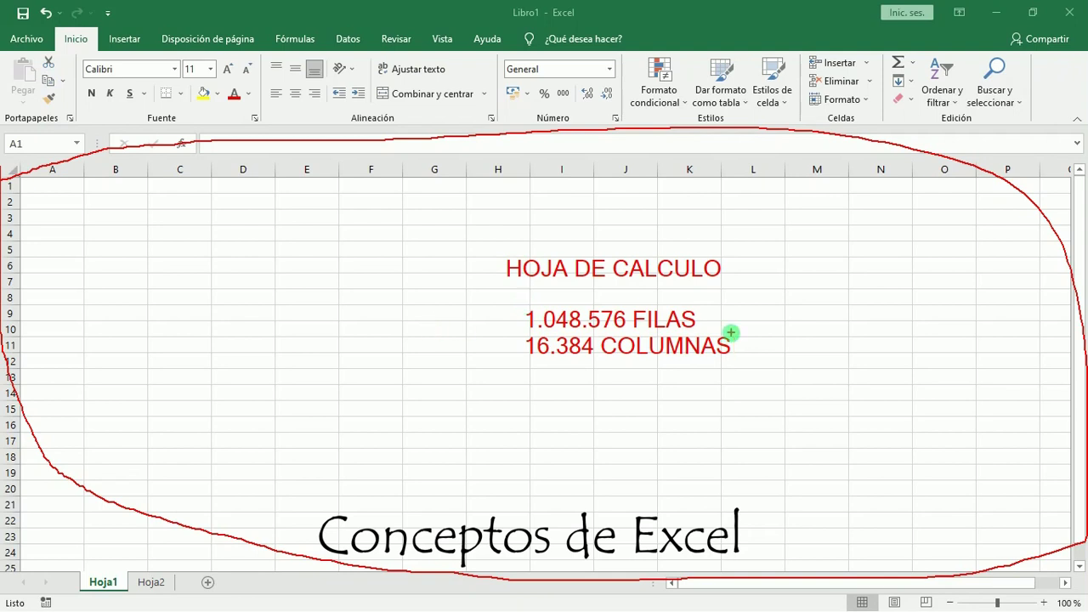
pyautogui.press('Escape')
# Browse the extent of Hoja1 across and down, including the last column in row 1, and return to cell A1
pyautogui.click(743, 586)
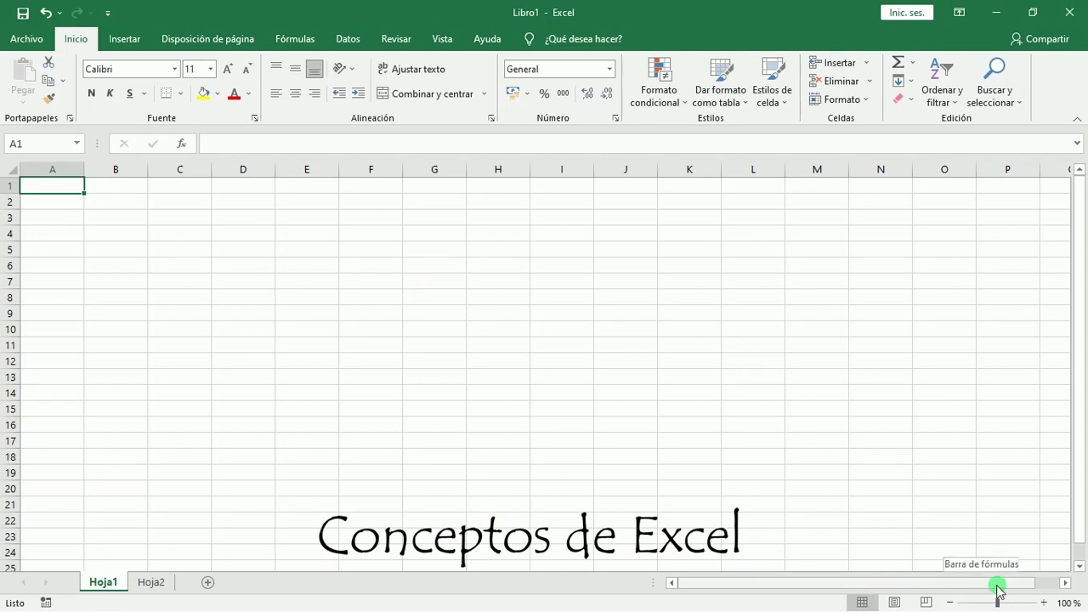
pyautogui.moveTo(997, 585); pyautogui.dragTo(1023, 585)
pyautogui.moveTo(1079, 504); pyautogui.dragTo(1080, 533)
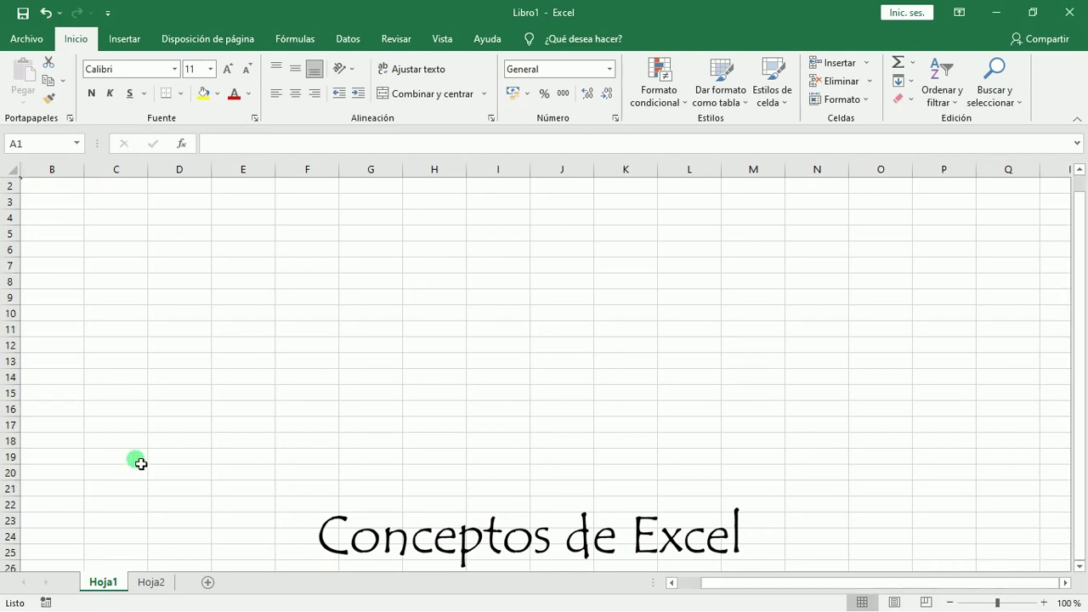
pyautogui.scroll(-20, 140, 464)
pyautogui.scroll(-20, 117, 527)
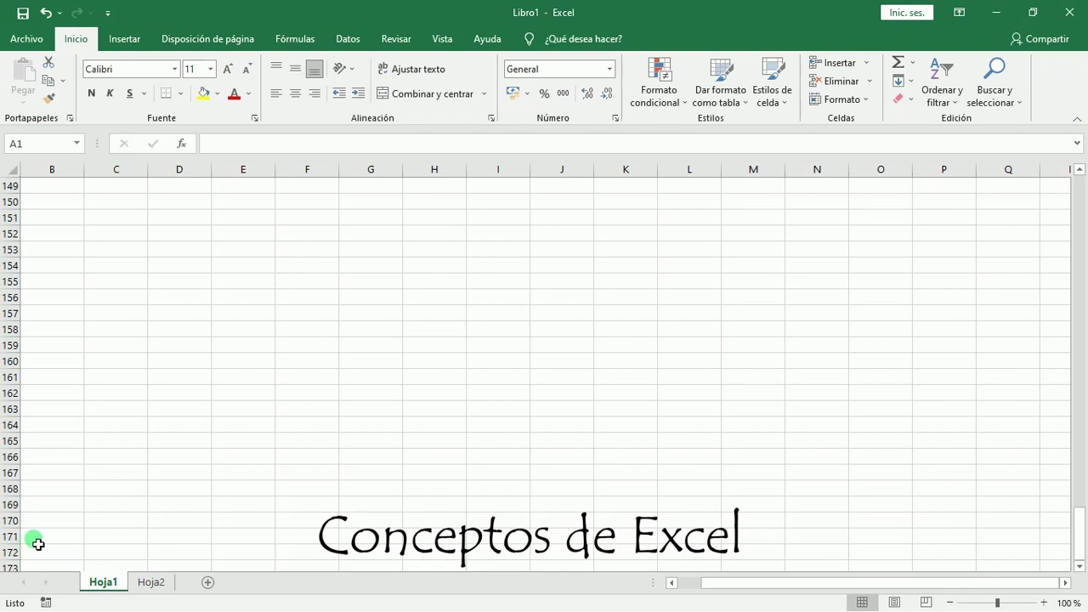
pyautogui.hotkey('ctrl', 'Home')
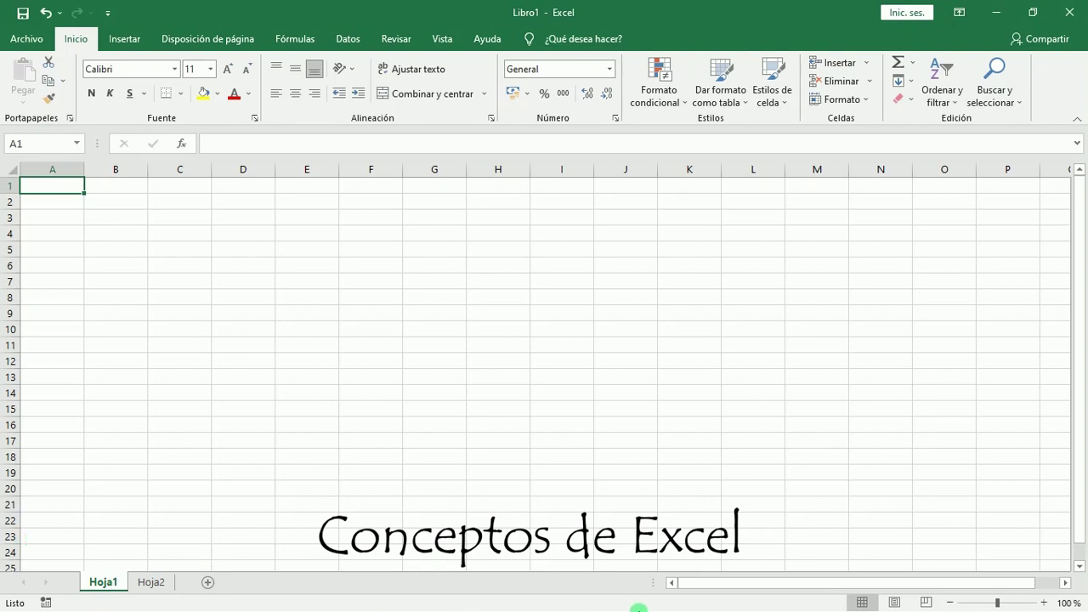
pyautogui.hotkey('ctrl', 'Right')
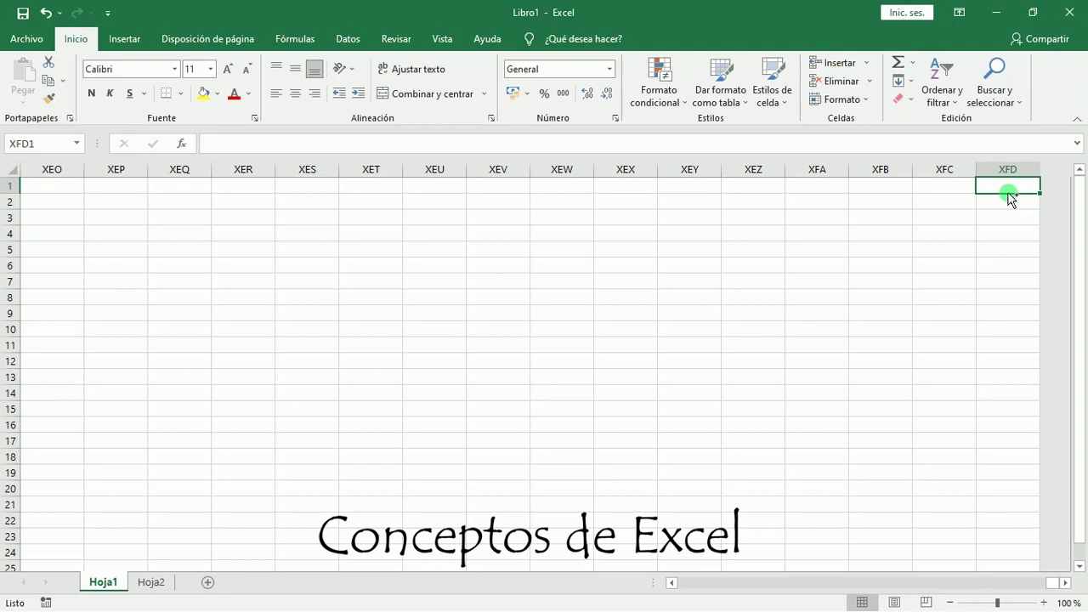
pyautogui.hotkey('ctrl', 'Left')
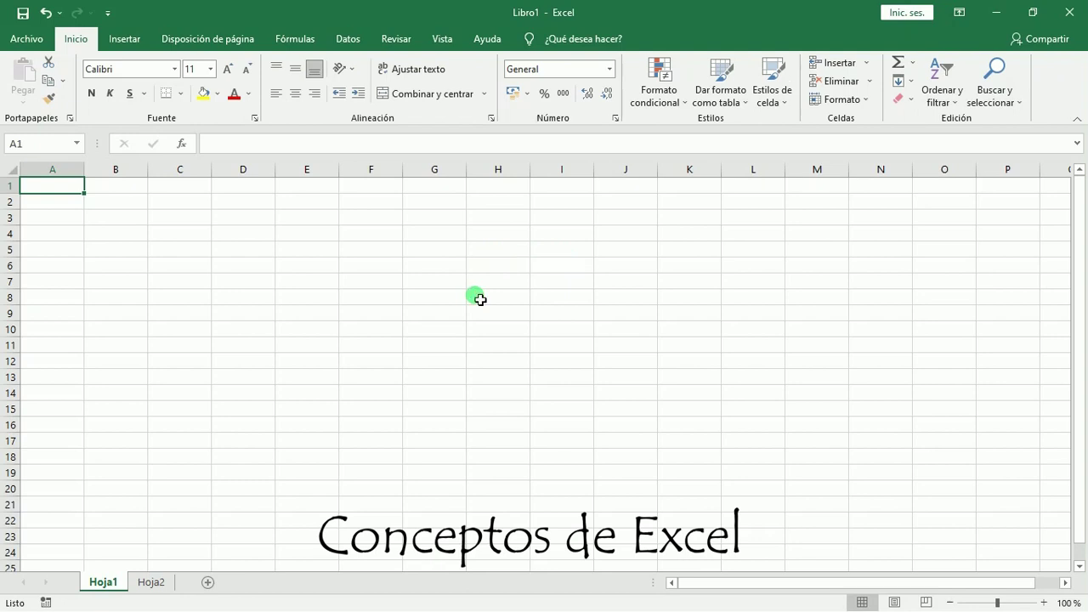
# Select cell F6, and point out the row and column that define it
pyautogui.click(383, 174)
pyautogui.click(359, 266)
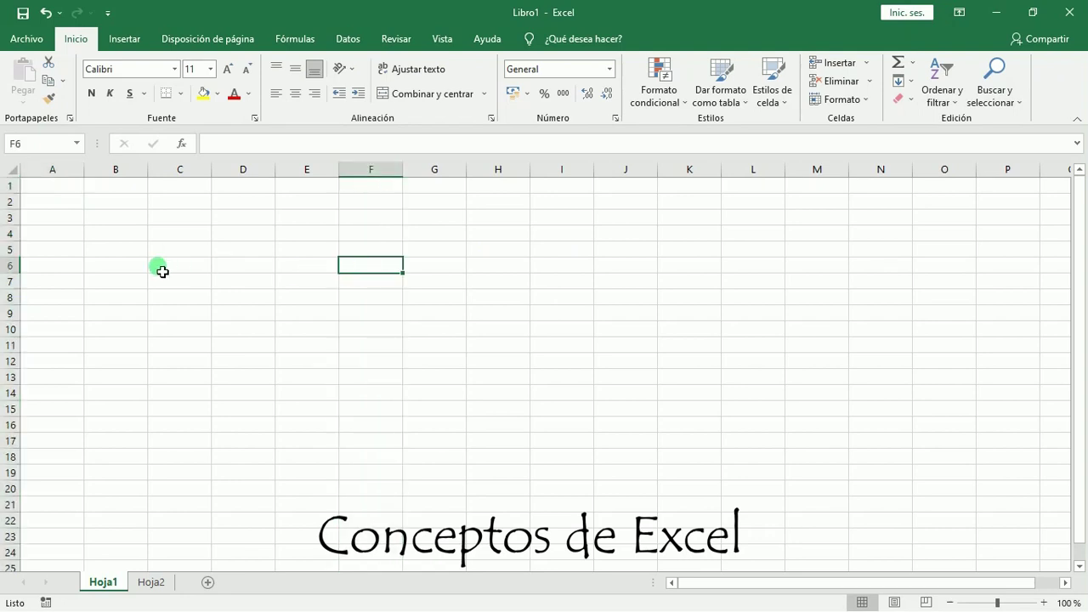
pyautogui.moveTo(35, 263)
pyautogui.mouseDown()
pyautogui.moveTo(337, 266)
pyautogui.moveTo(371, 201)
pyautogui.moveTo(365, 175)
pyautogui.mouseUp()
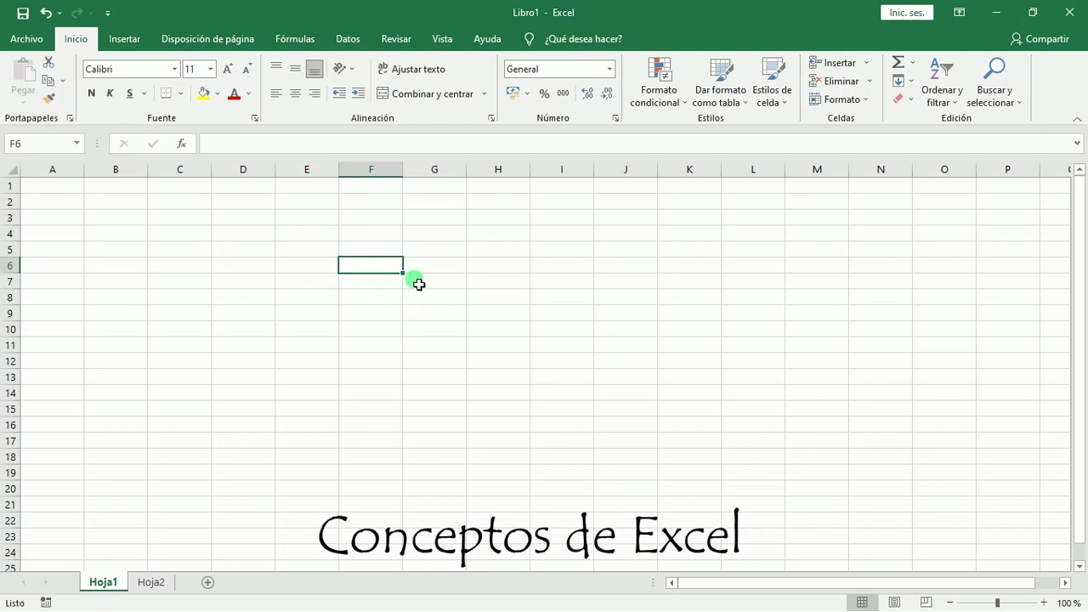
# Hide the worksheet gridlines, try selecting cell I8, column I, row 8 and cell F6 without them, and show the gridlines again
pyautogui.click(440, 38)
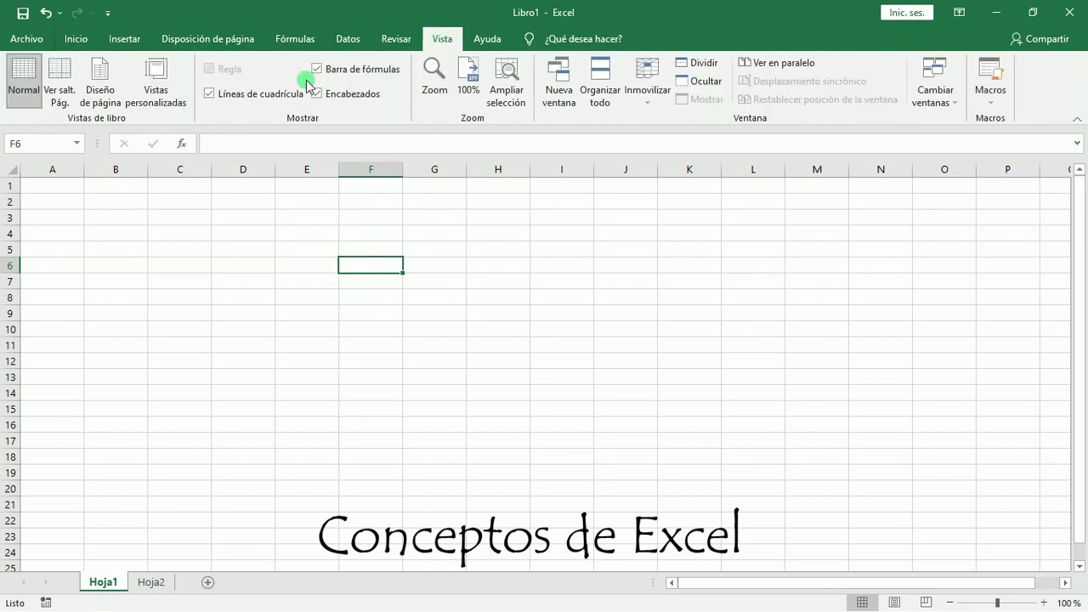
pyautogui.click(209, 94)
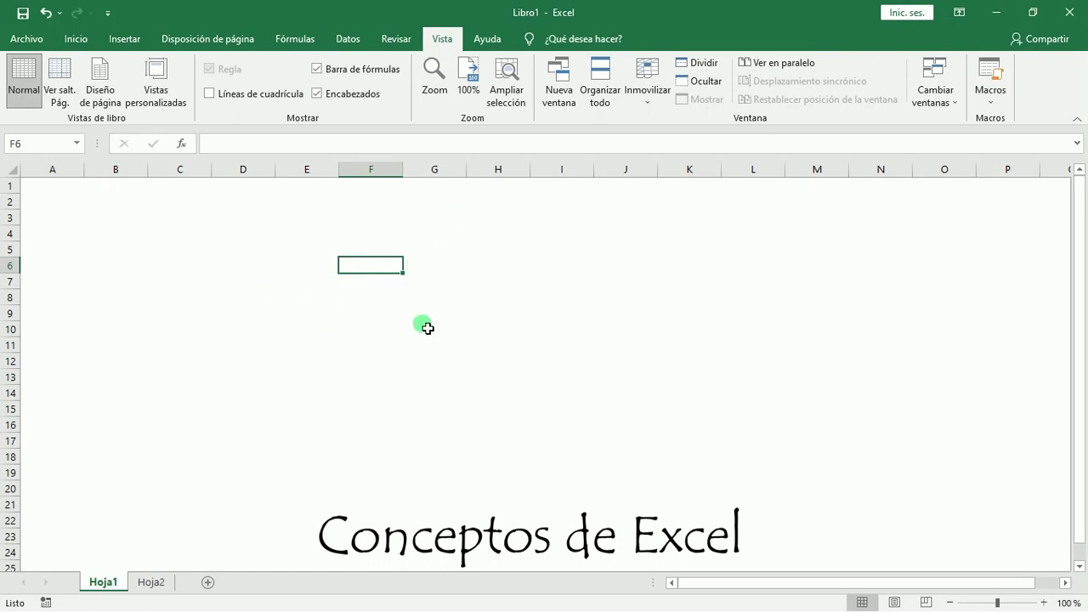
pyautogui.click(387, 343)
pyautogui.click(542, 304)
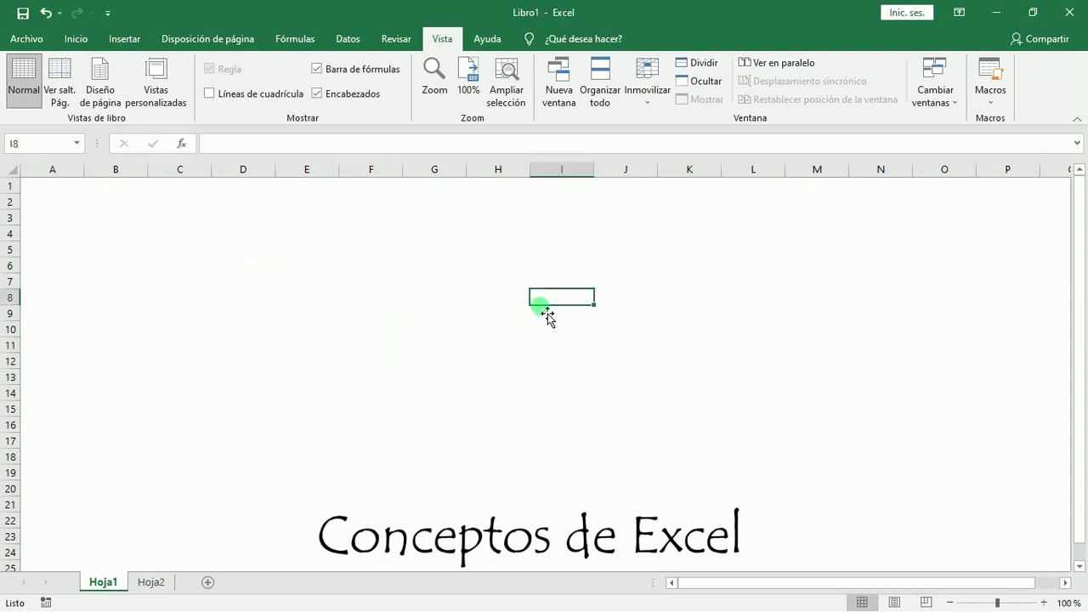
pyautogui.click(565, 172)
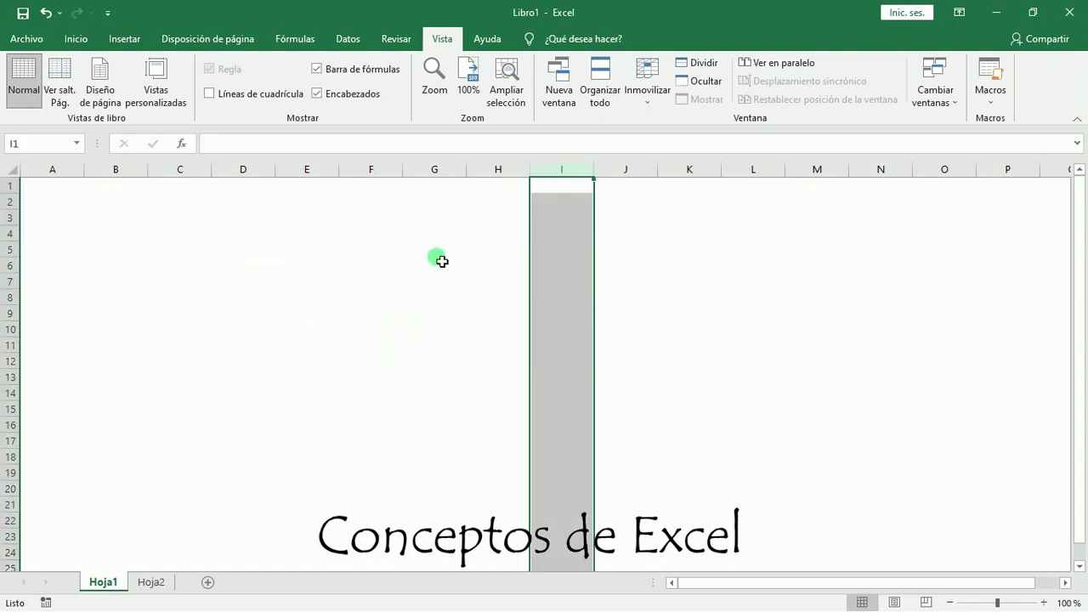
pyautogui.click(12, 297)
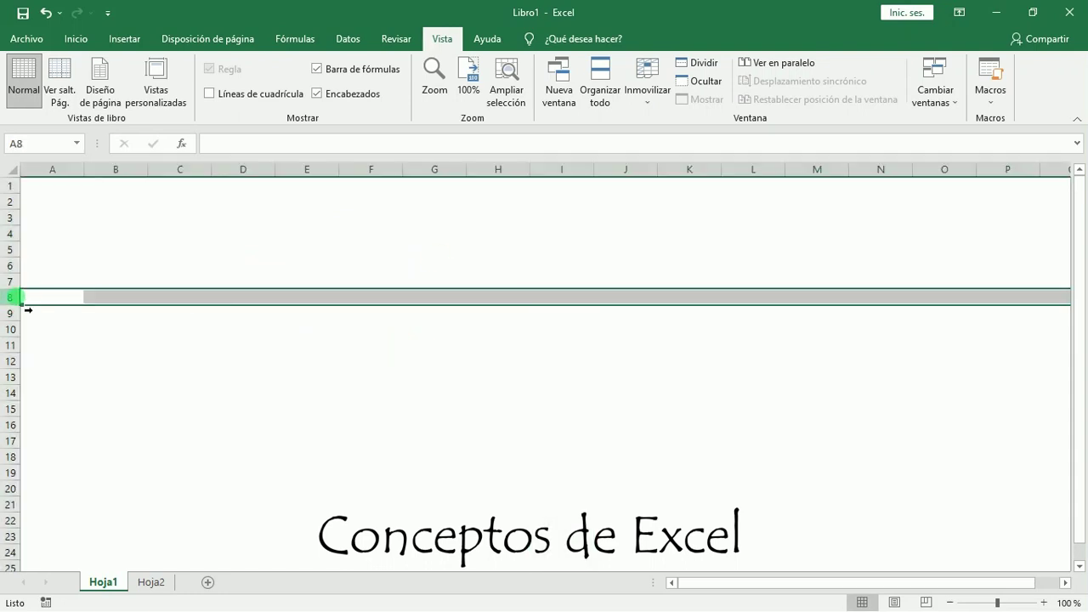
pyautogui.click(362, 264)
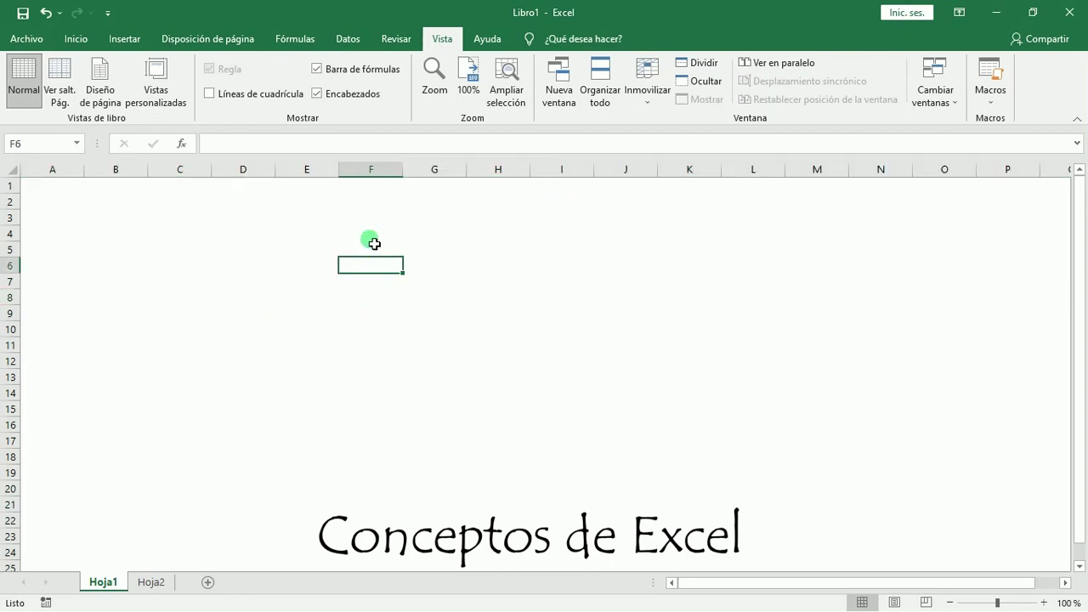
pyautogui.click(209, 95)
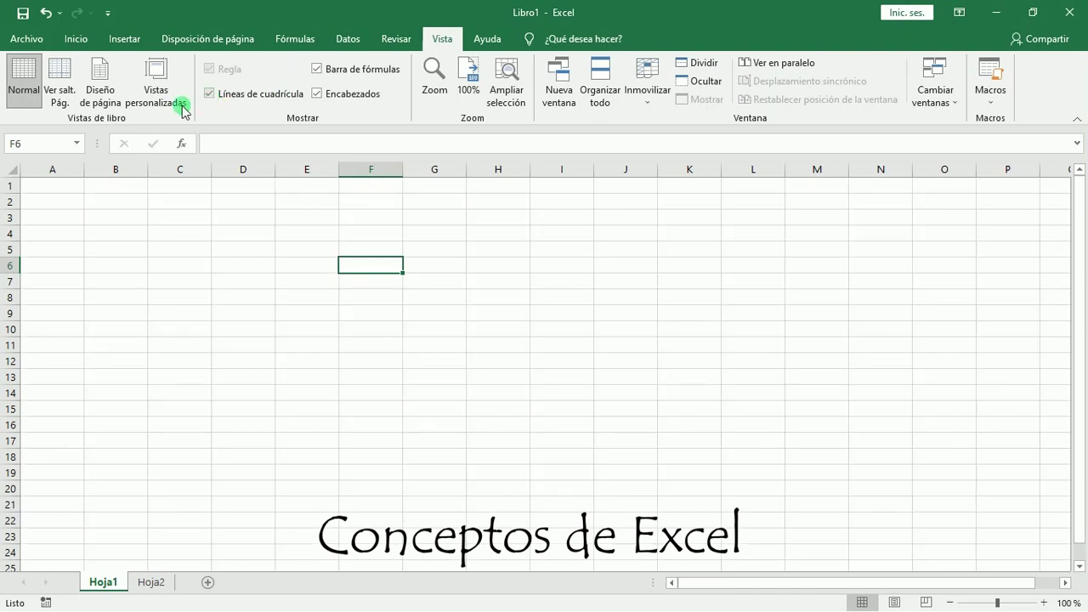
pyautogui.click(77, 39)
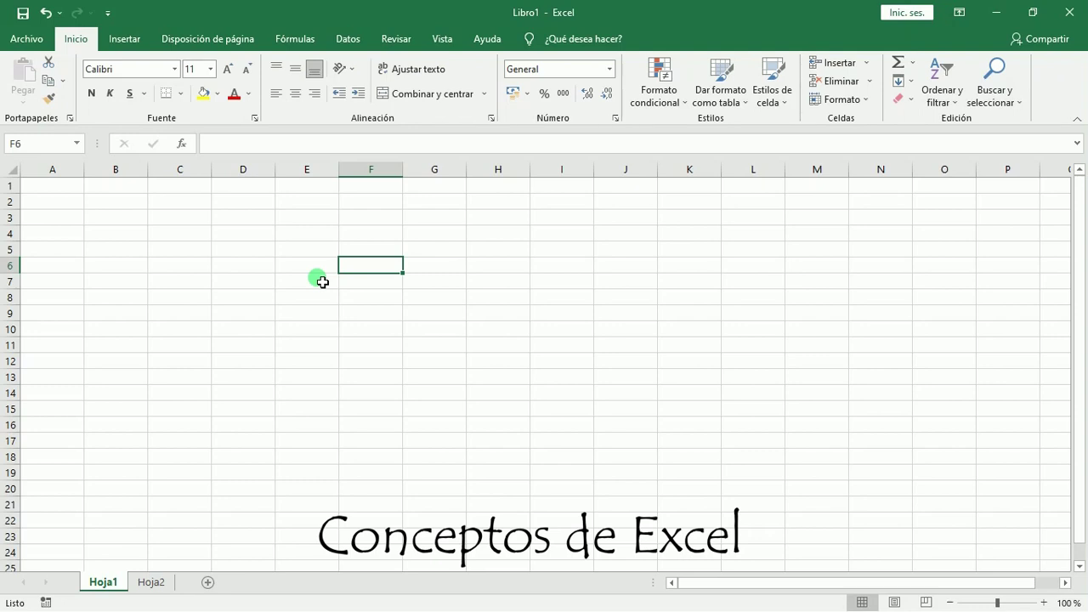
# Select cells D6, F6 and F5 in turn, and point out the row 6 and column F that identify cell F6
pyautogui.click(247, 266)
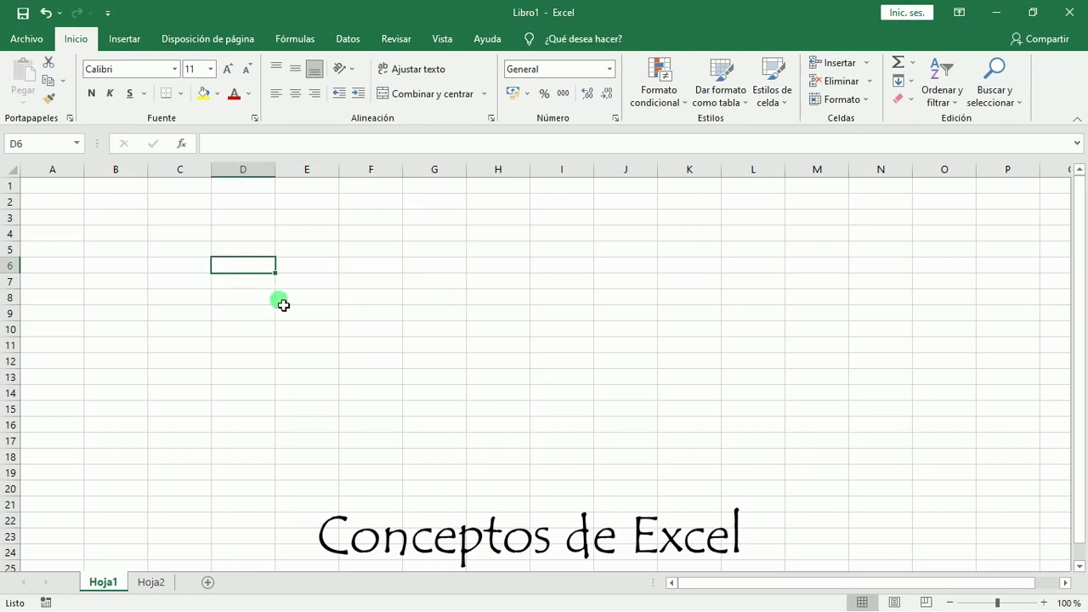
pyautogui.click(357, 268)
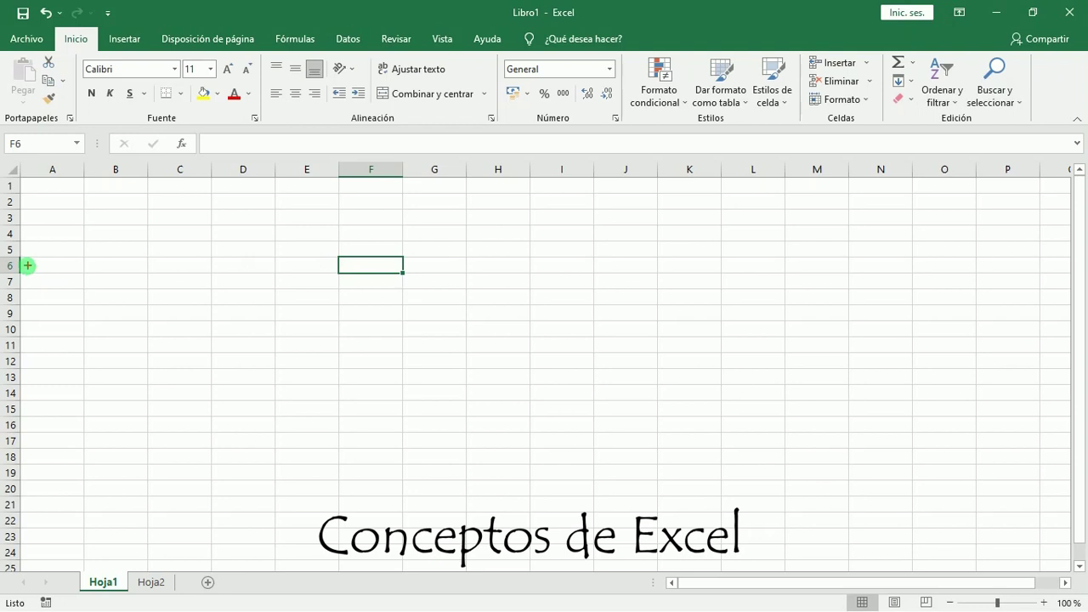
pyautogui.moveTo(47, 264)
pyautogui.mouseDown()
pyautogui.moveTo(355, 264)
pyautogui.moveTo(374, 231)
pyautogui.moveTo(374, 174)
pyautogui.mouseUp()
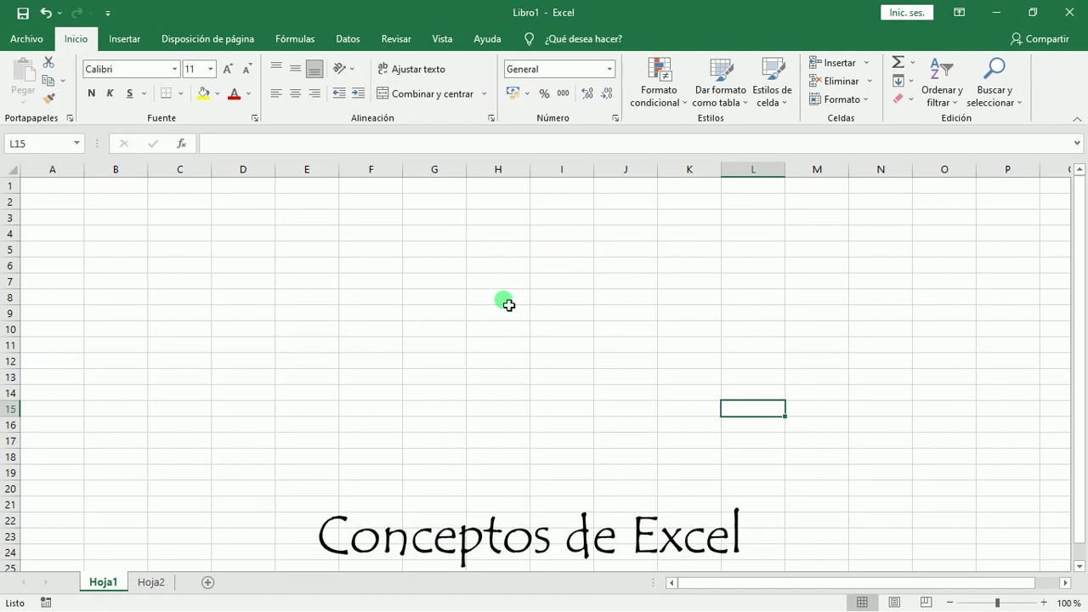
pyautogui.click(377, 254)
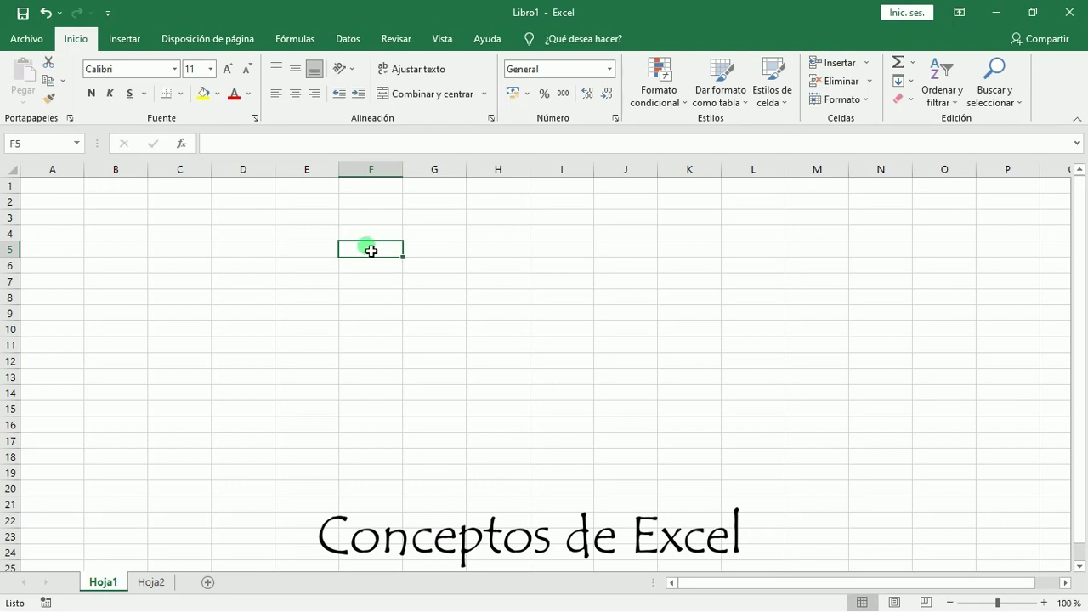
pyautogui.moveTo(367, 252); pyautogui.dragTo(551, 367)
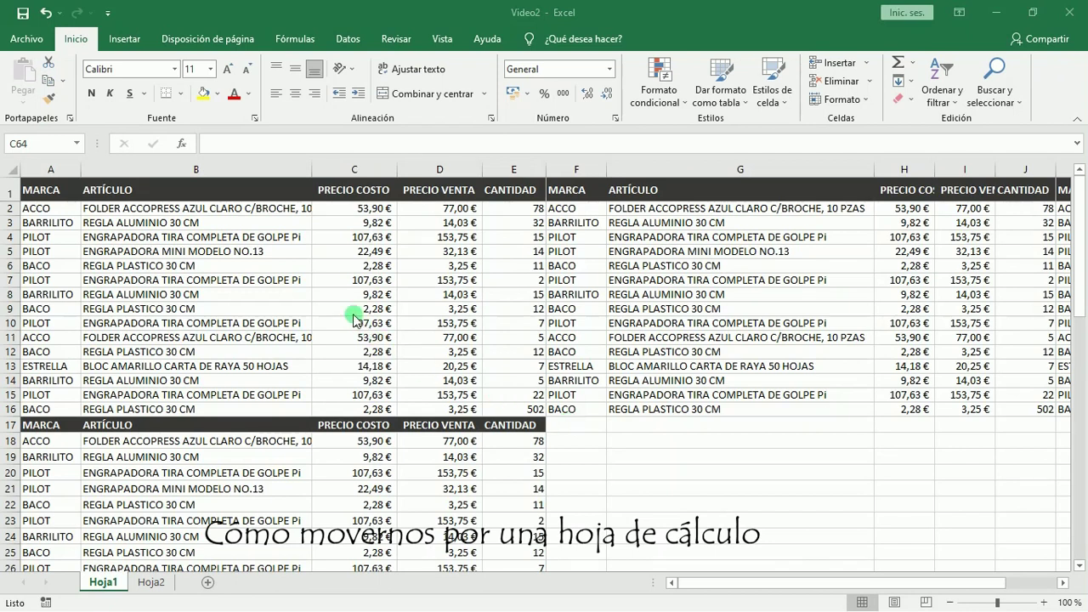
# Select cell C9 in Hoja1 of the Video2 workbook, and browse the rows just below before returning to the first rows
pyautogui.scroll(-7, 354, 318)
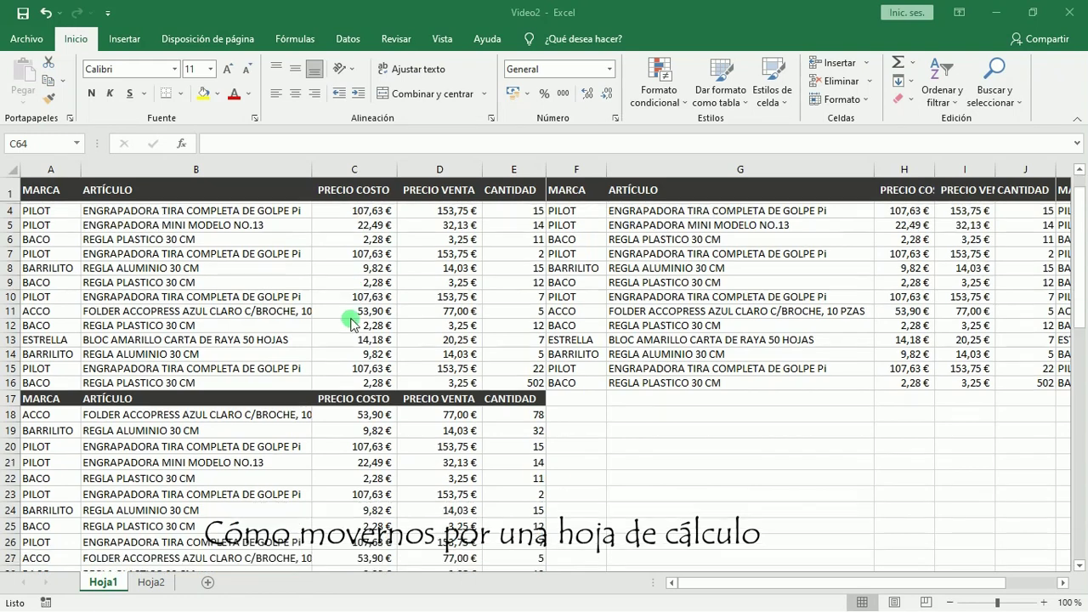
pyautogui.scroll(7, 351, 327)
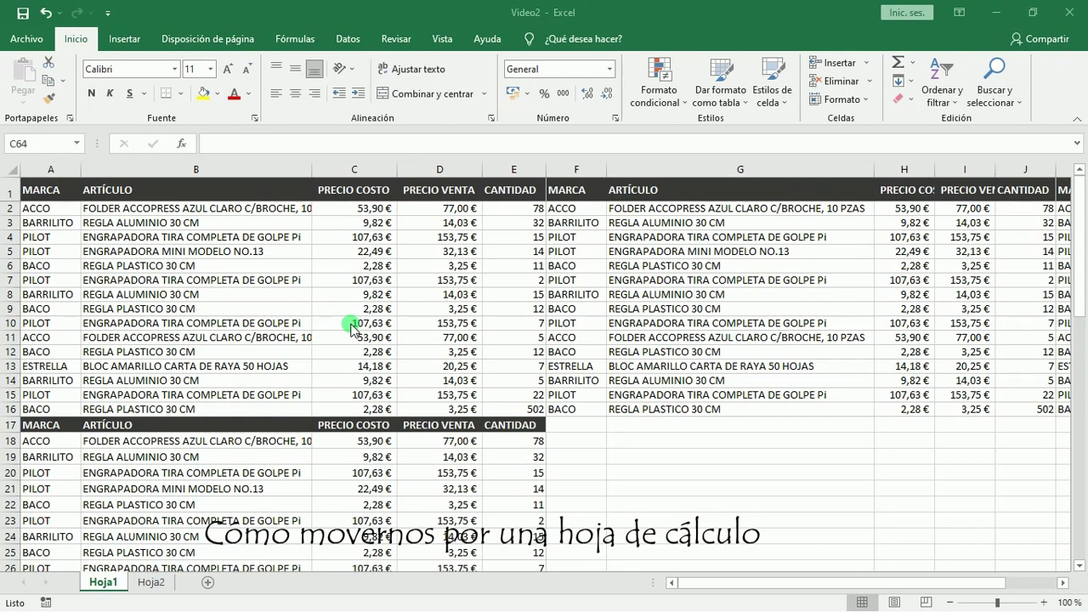
pyautogui.click(358, 312)
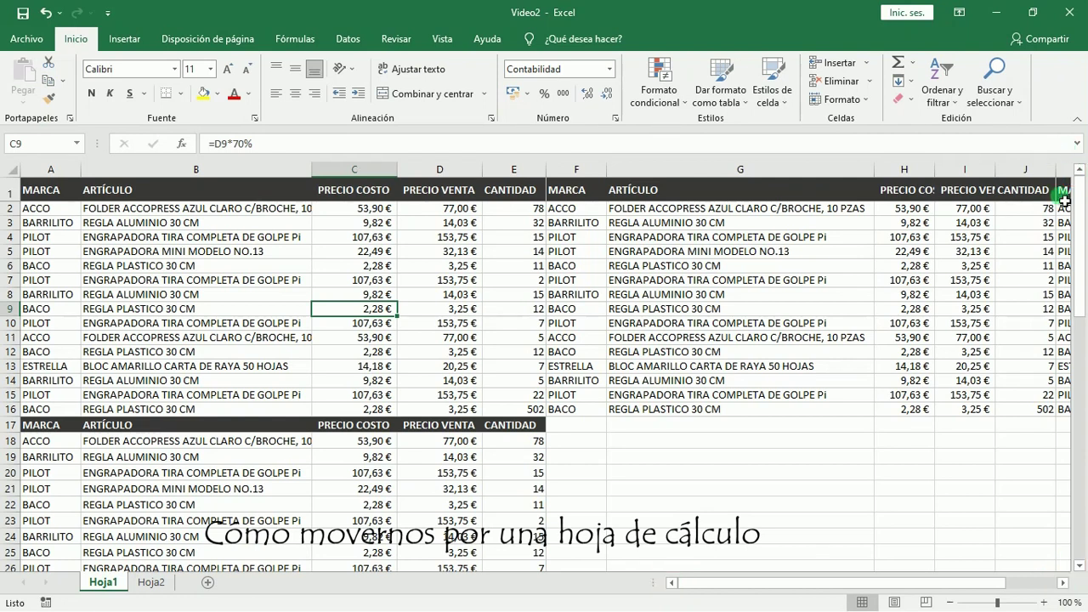
pyautogui.click(1080, 566)
pyautogui.click(1080, 567)
pyautogui.click(1080, 566)
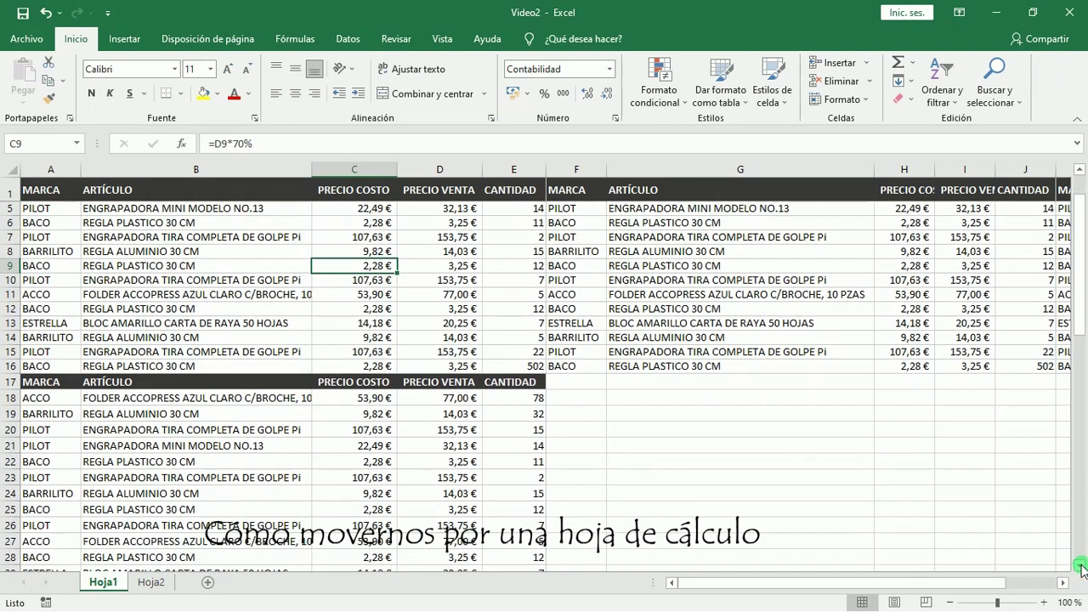
pyautogui.click(1079, 566)
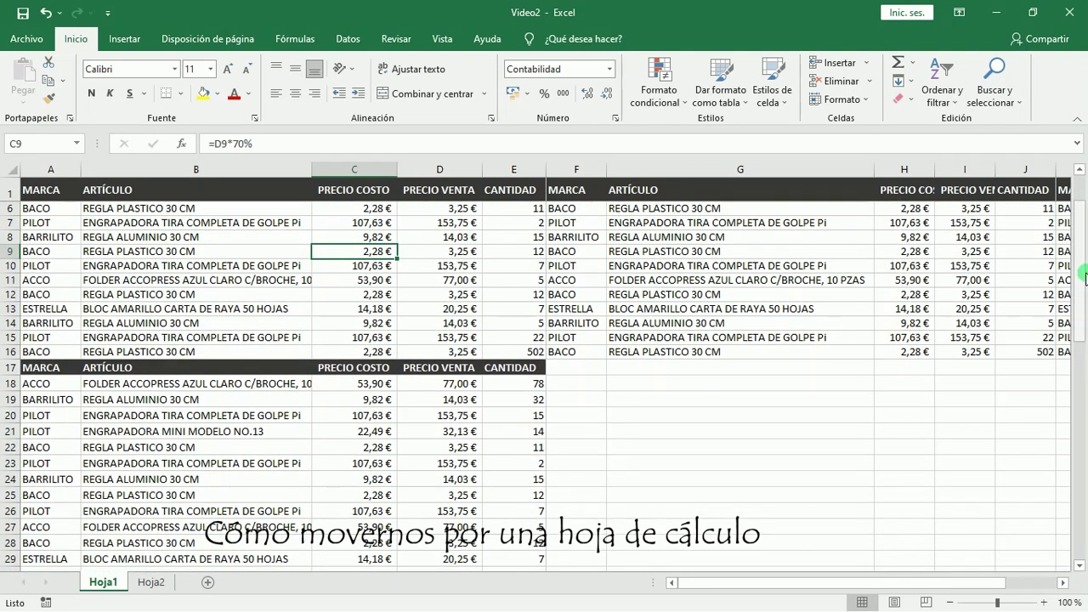
pyautogui.moveTo(1077, 245); pyautogui.dragTo(1079, 197)
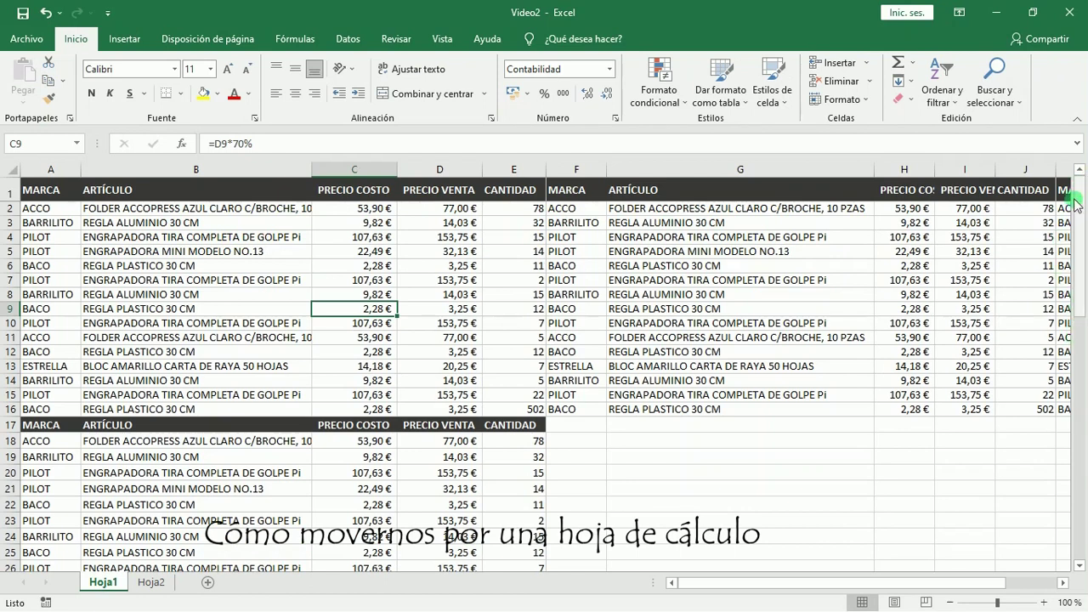
# Page down through the price table one screen at a time to the end of its data, and page back up
pyautogui.click(1080, 340)
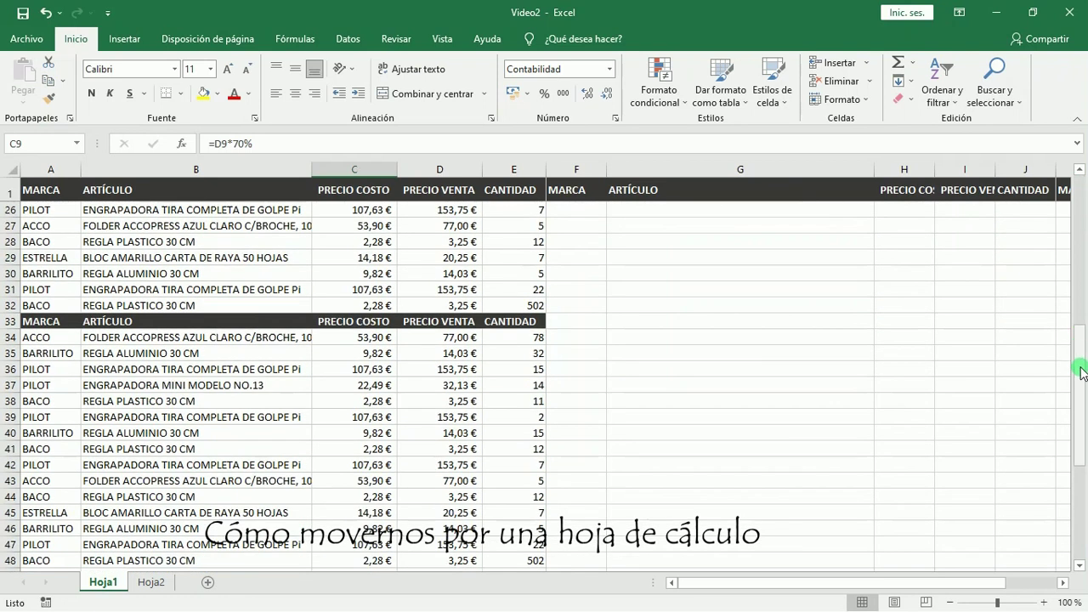
pyautogui.click(1079, 477)
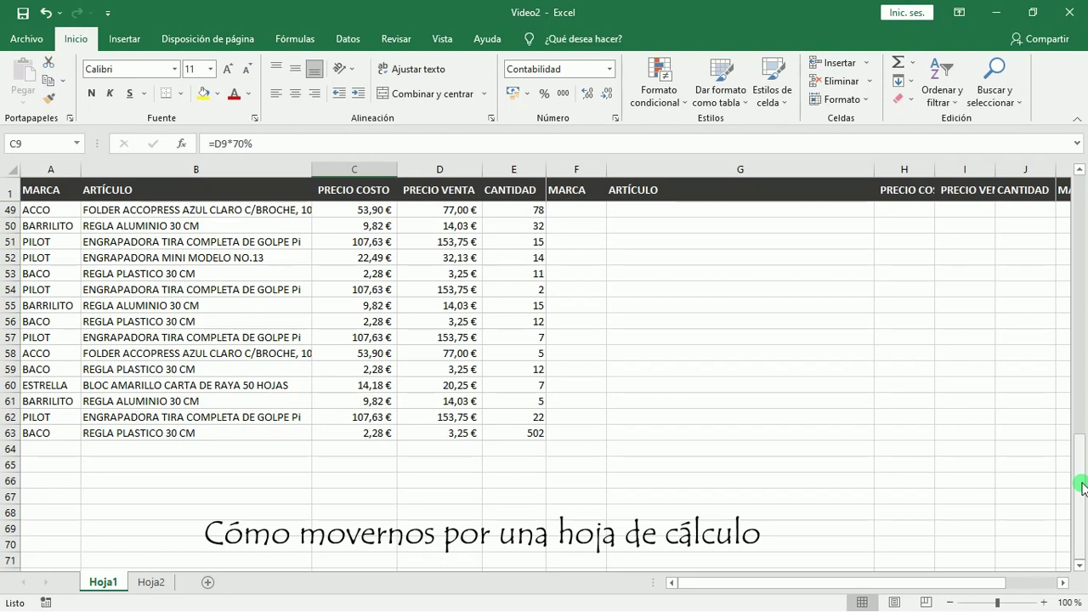
pyautogui.click(1079, 417)
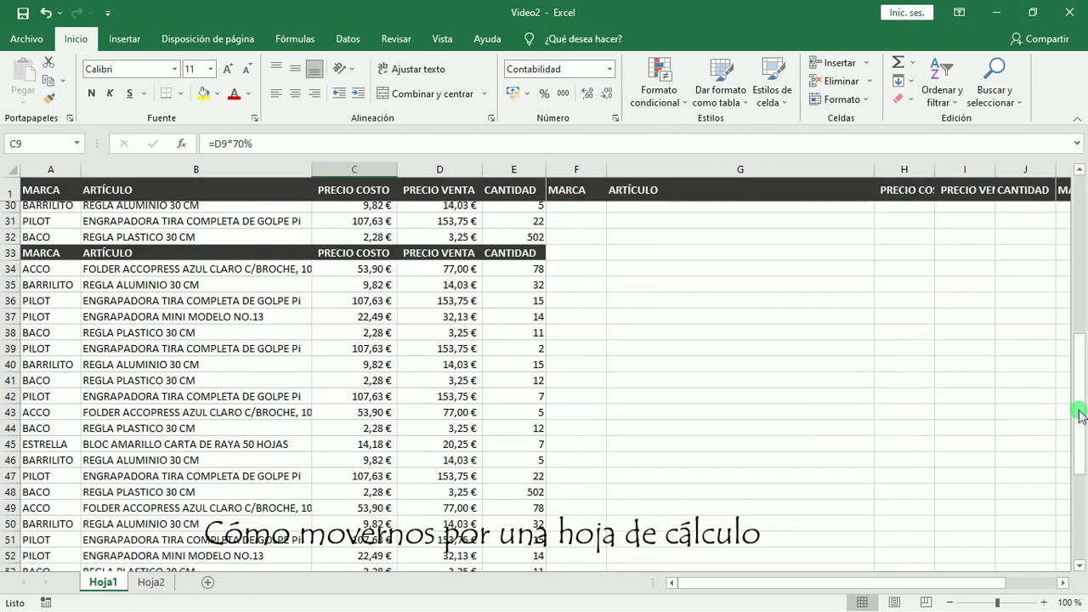
pyautogui.click(1082, 292)
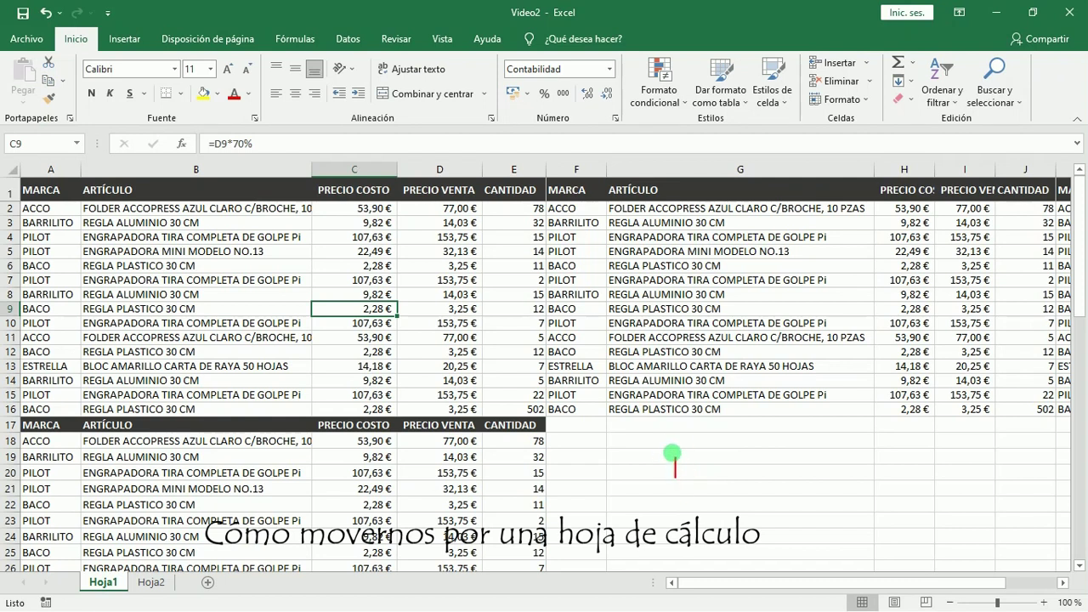
# Annotate "MAY" on the sheet, and examine the far empty rows around 892962 before returning to the first rows
pyautogui.write('MAY')
pyautogui.press('Escape')
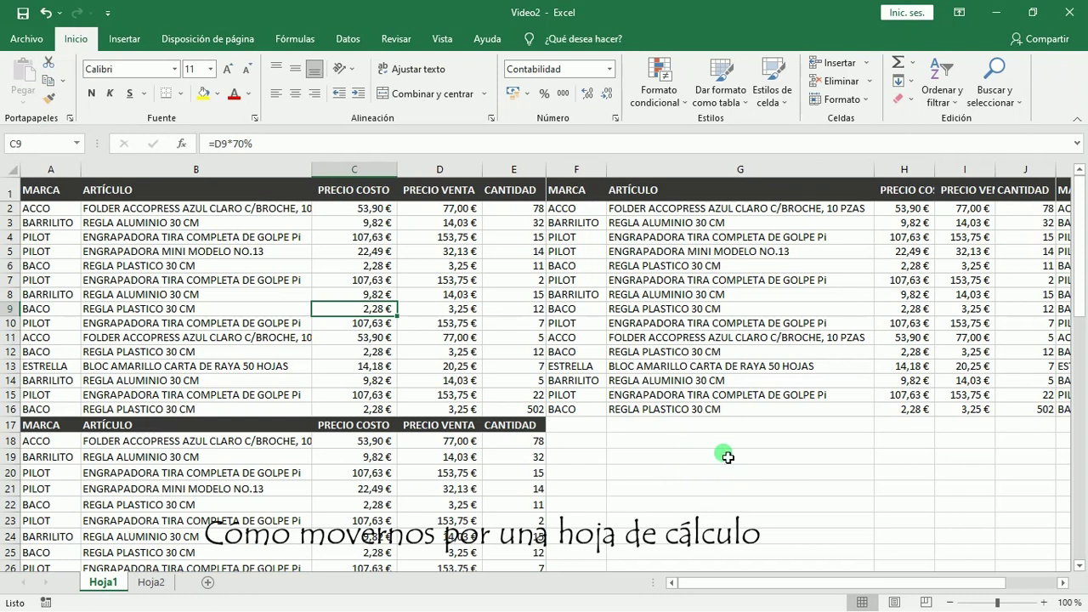
pyautogui.click(1077, 340)
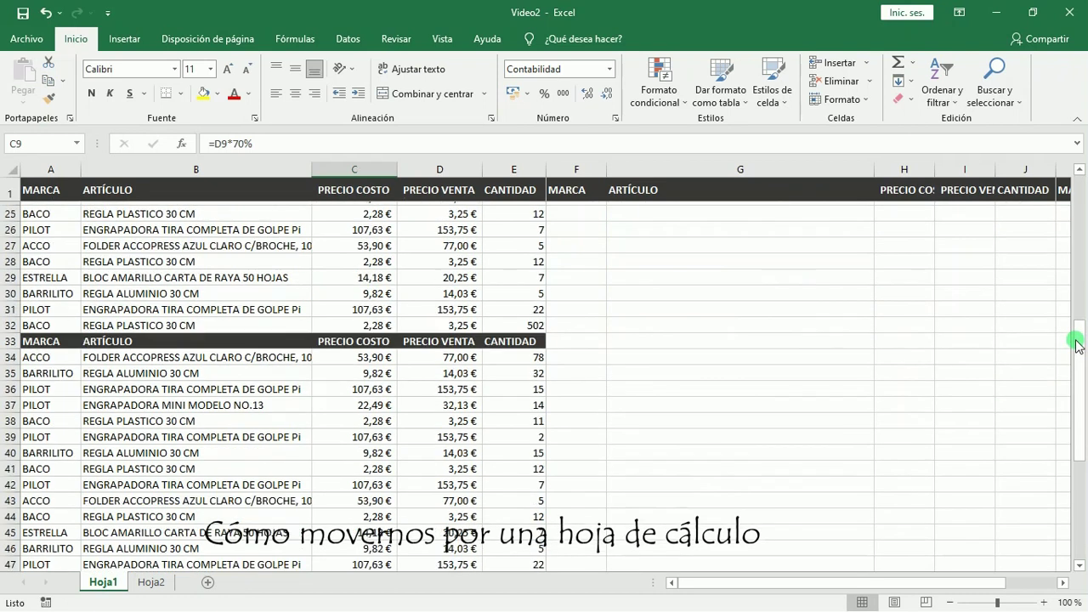
pyautogui.moveTo(1077, 391); pyautogui.dragTo(1076, 553)
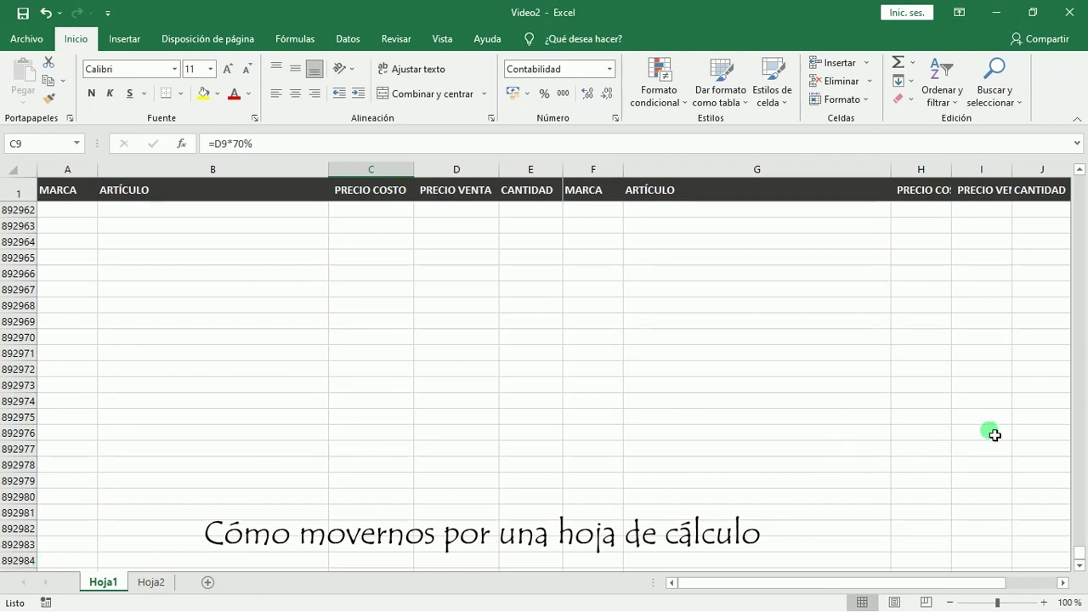
pyautogui.click(1081, 334)
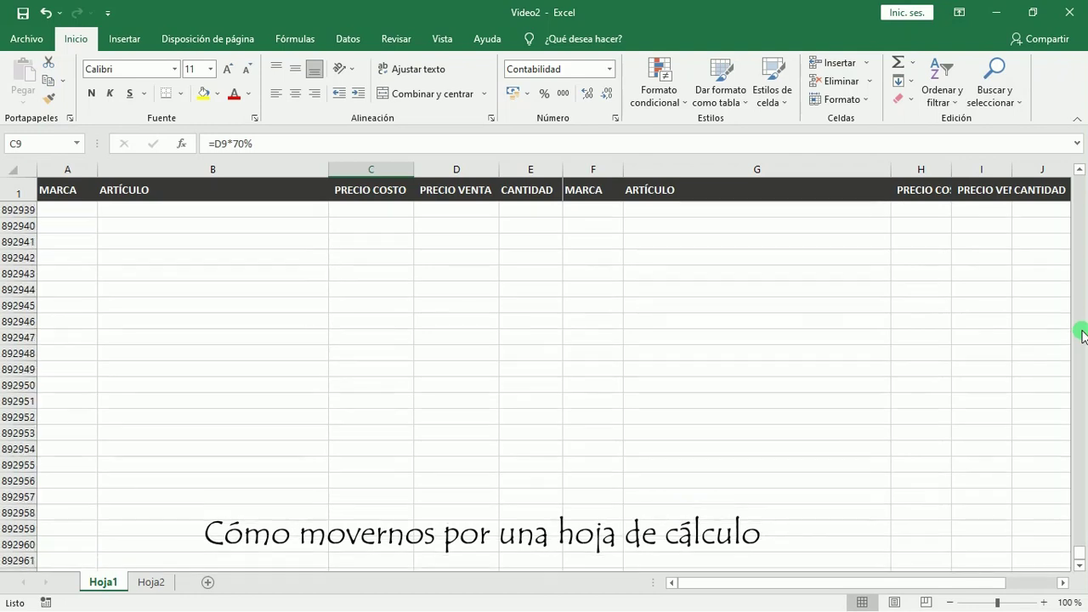
pyautogui.click(1081, 334)
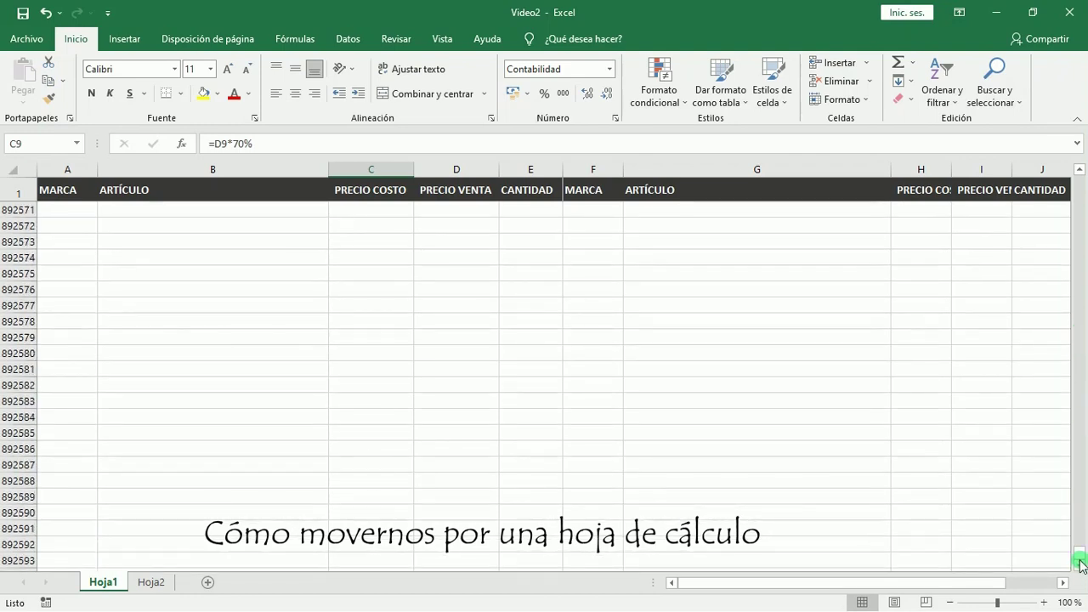
pyautogui.moveTo(1081, 557); pyautogui.dragTo(1078, 179)
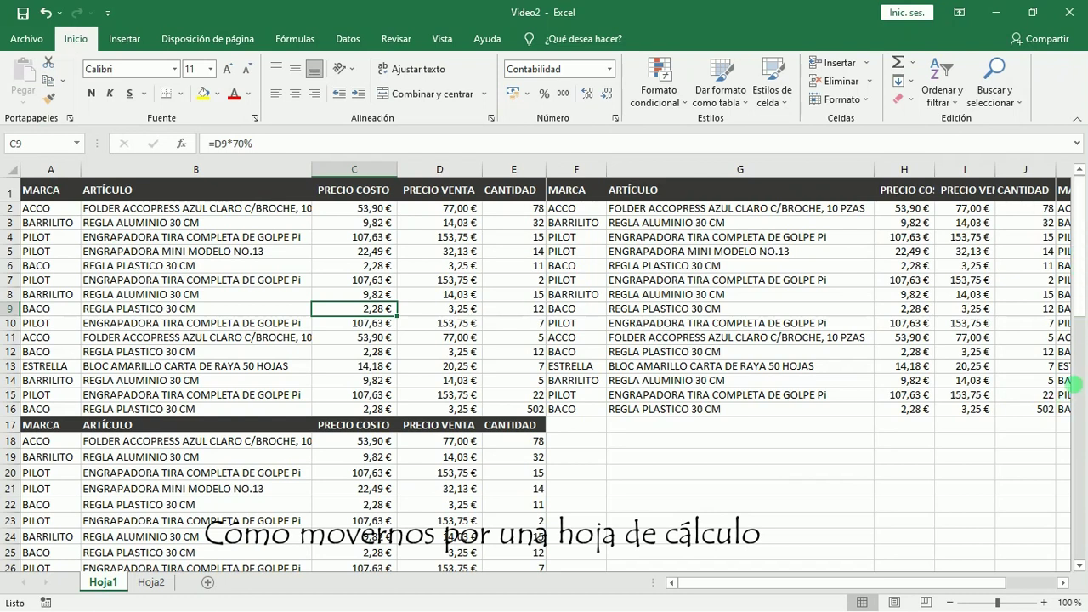
# Point out the sheet's horizontal scrolling, and browse the price table down past row 50 and back to the first rows
pyautogui.moveTo(958, 582); pyautogui.dragTo(787, 573)
pyautogui.scroll(-6, 540, 351)
pyautogui.scroll(-8, 549, 356)
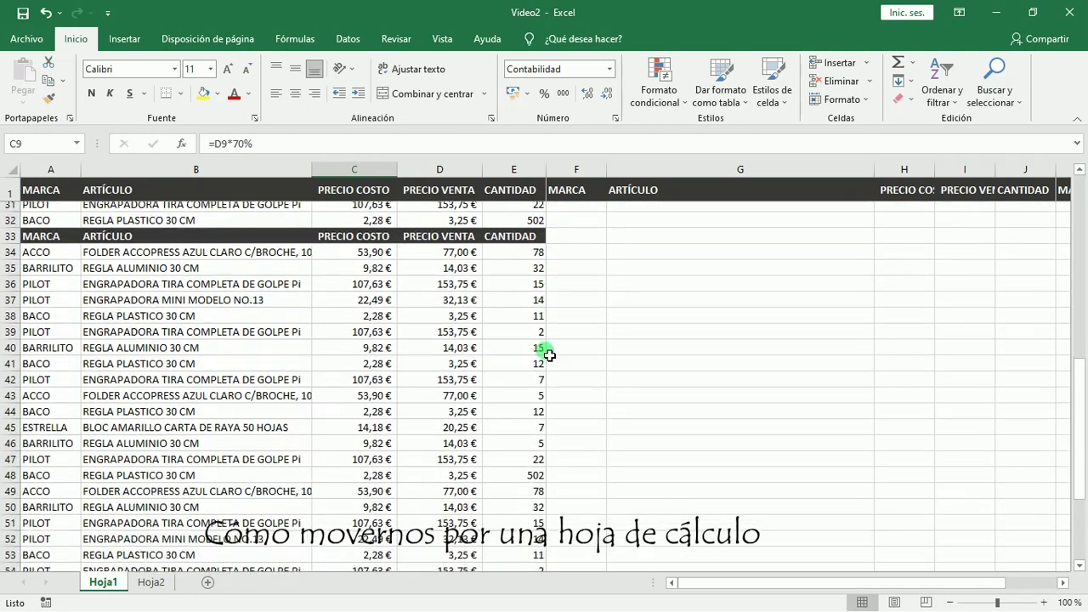
pyautogui.scroll(14, 549, 356)
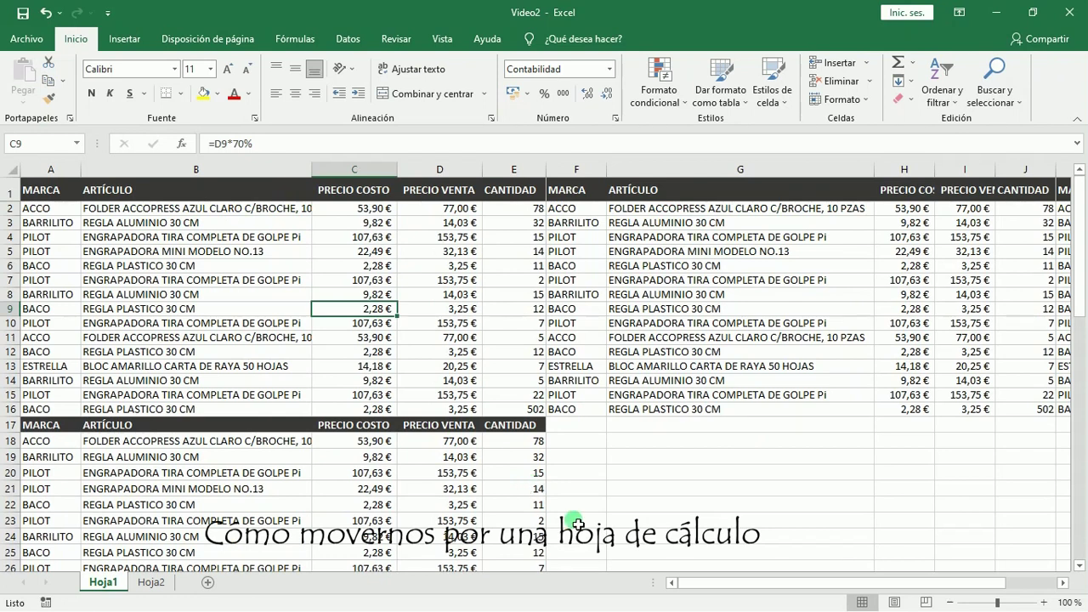
pyautogui.moveTo(779, 586); pyautogui.dragTo(740, 581)
# Select cell A2 and move the active cell one position at a time through A3, B3 and B4, ending on A4
pyautogui.click(68, 209)
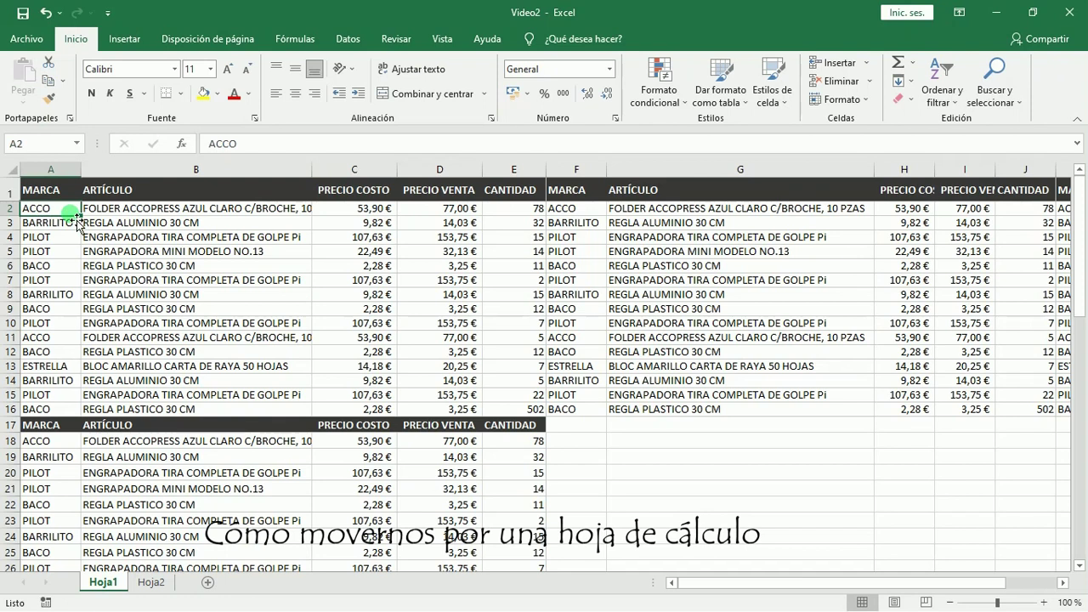
pyautogui.press('Down')
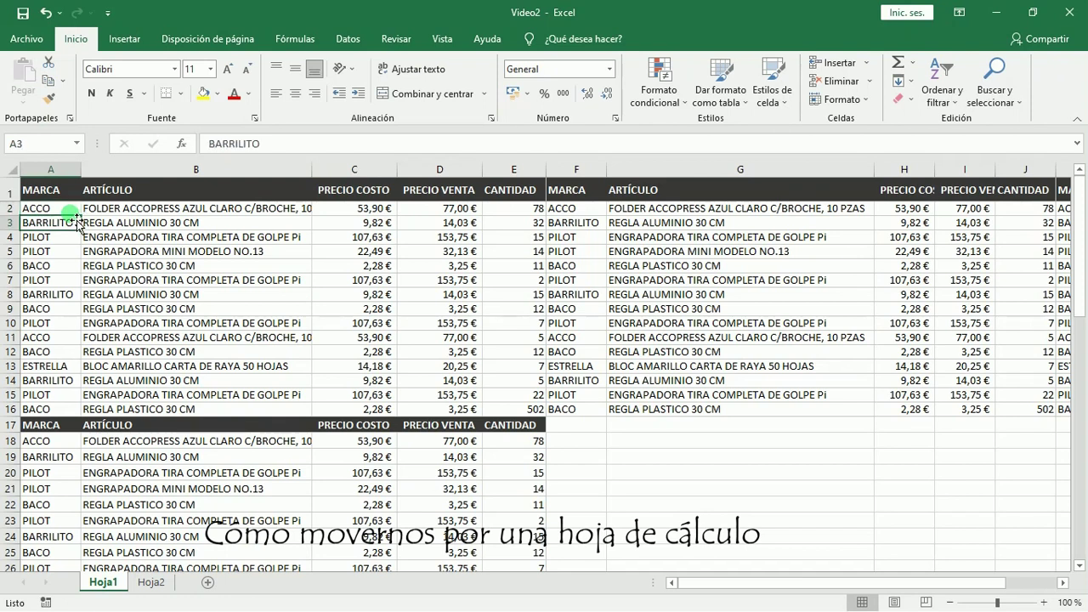
pyautogui.press('Right')
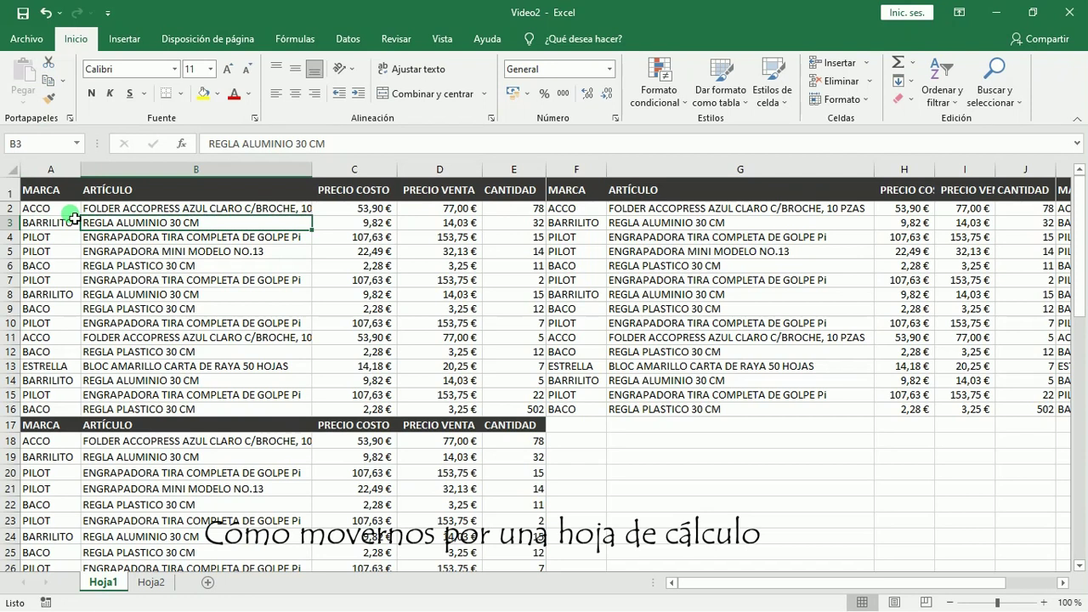
pyautogui.press('Down')
pyautogui.press('Left')
pyautogui.press('Up')
pyautogui.press('Down')
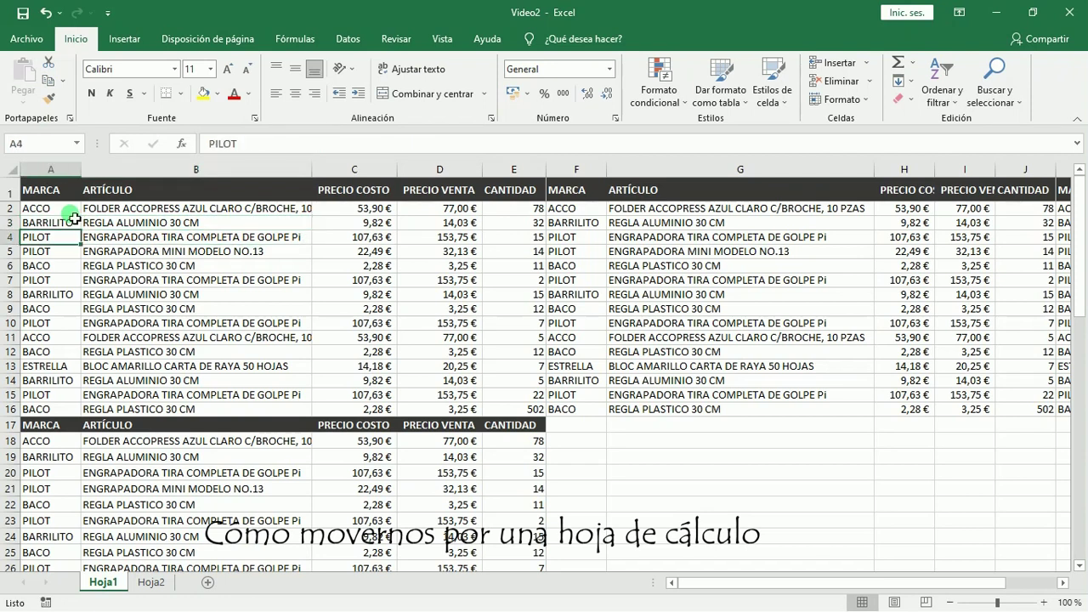
# Move the active cell from A4 to D4, return to A2, and page down one screen and back up
pyautogui.press('Right')
pyautogui.press('Right')
pyautogui.press('Right')
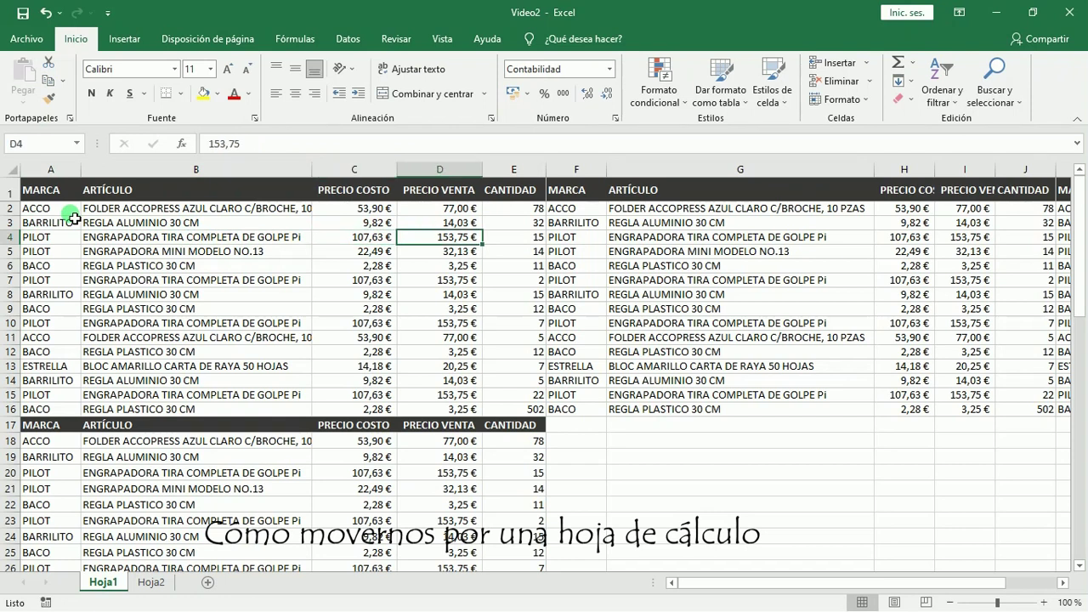
pyautogui.press('Left')
pyautogui.press('Left')
pyautogui.press('Left')
pyautogui.press('Up')
pyautogui.press('Up')
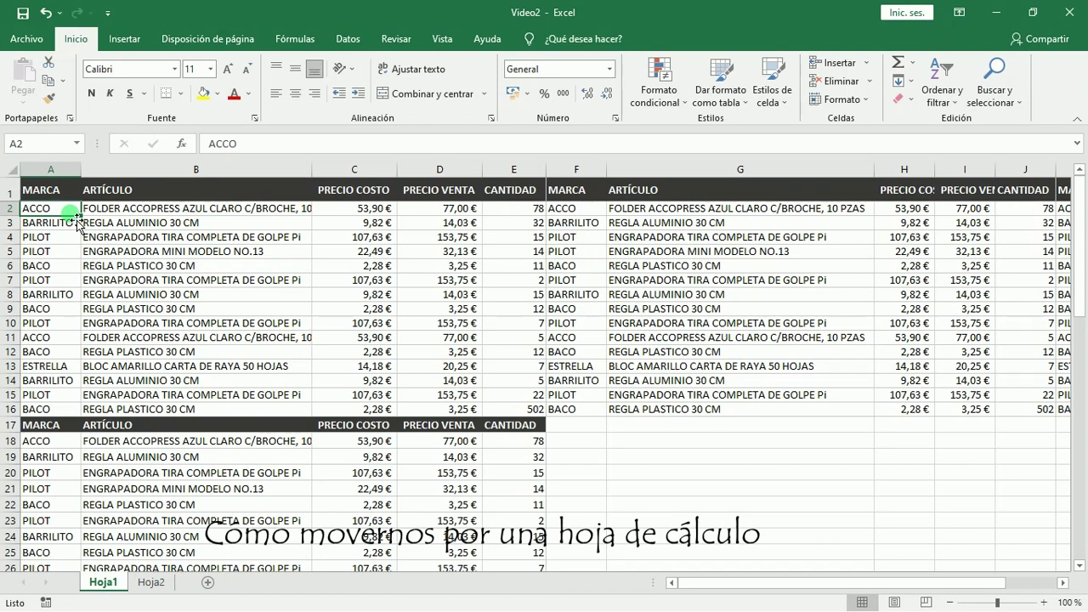
pyautogui.press('pagedown')
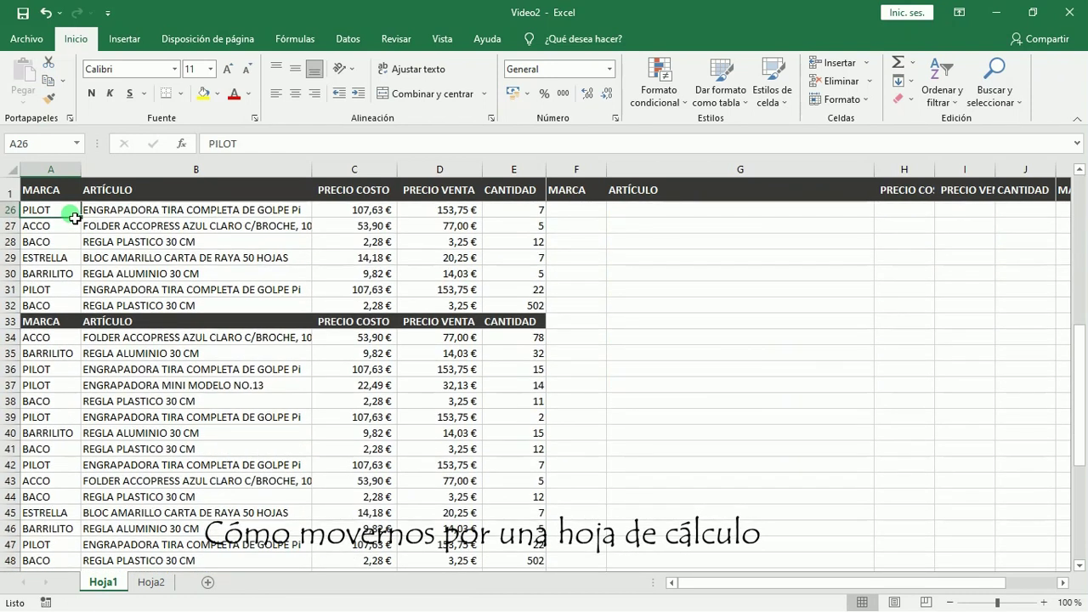
pyautogui.press('pageup')
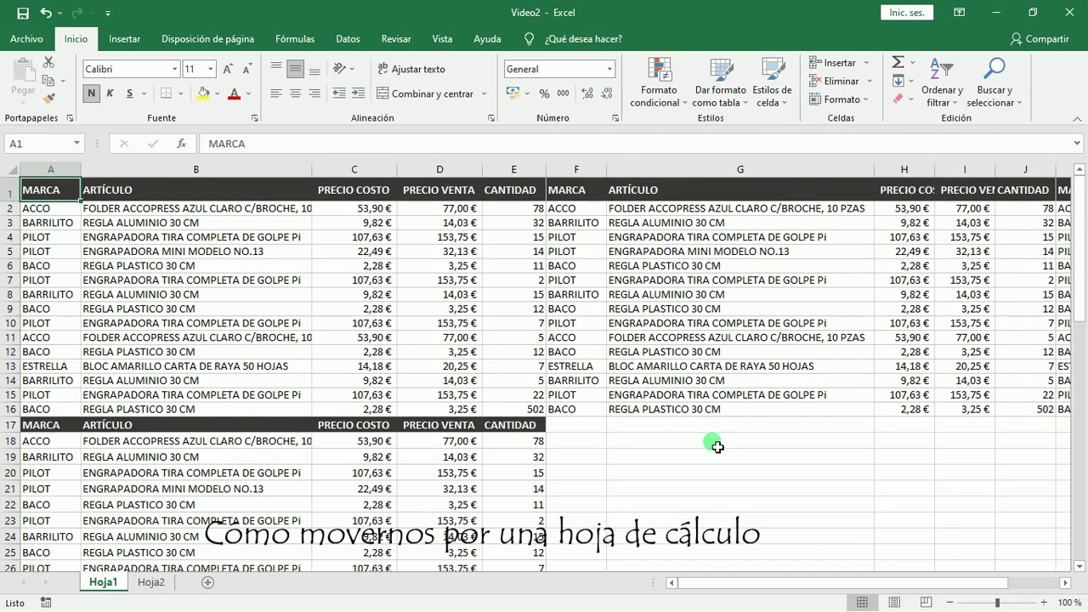
# Select cell B1, jump to the last data cell of column B, and jump back to B1
pyautogui.click(283, 194)
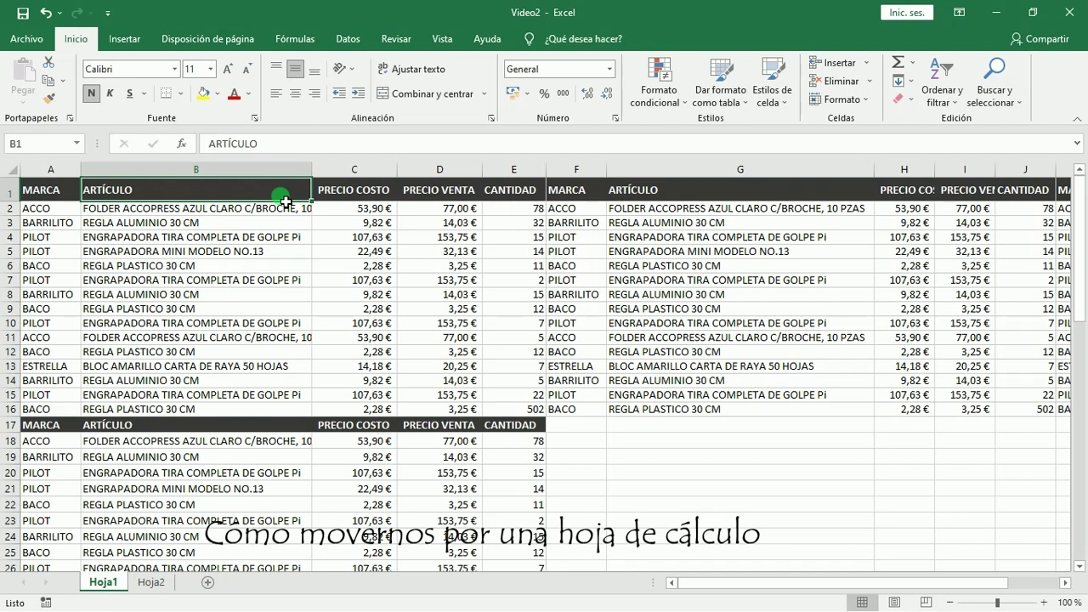
pyautogui.hotkey('ctrl', 'Down')
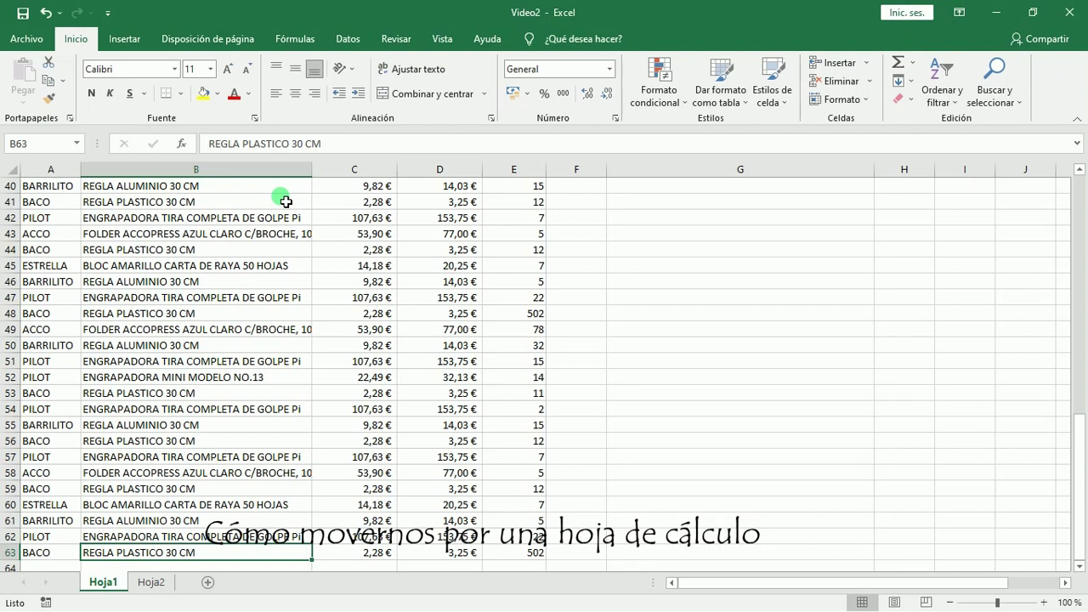
pyautogui.hotkey('ctrl', 'Up')
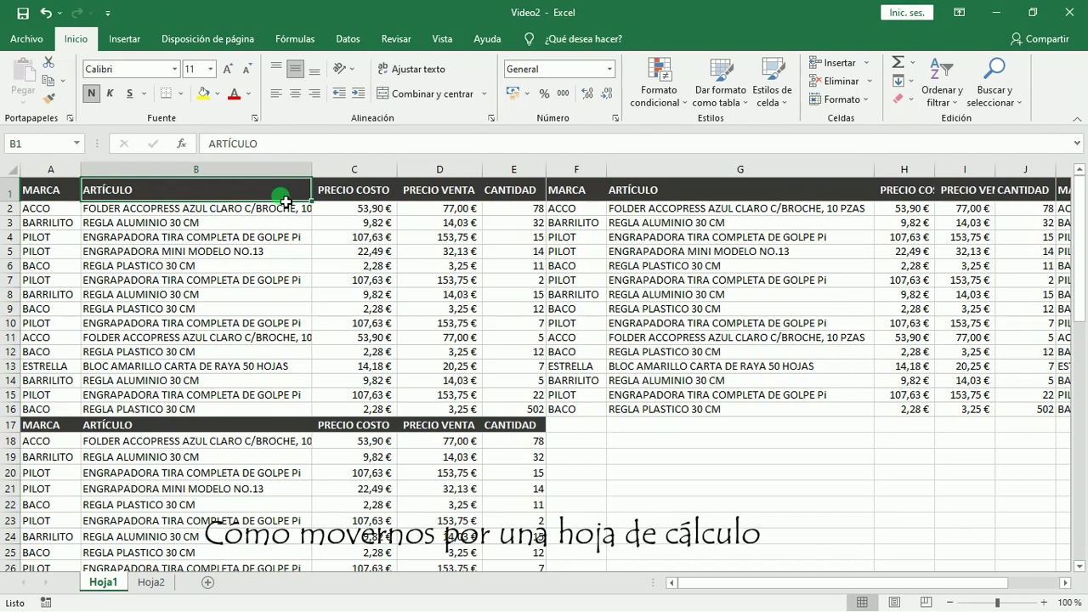
# Jump from B1 to O1 and down to O16, then return through the row's first cell A16 to A1
pyautogui.hotkey('ctrl', 'Right')
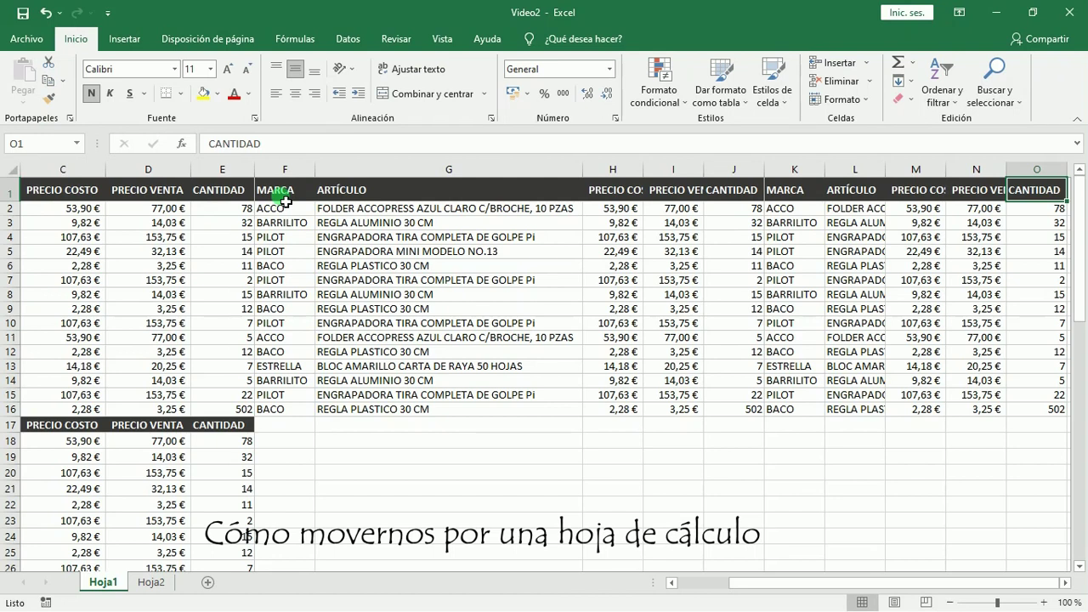
pyautogui.hotkey('ctrl', 'Down')
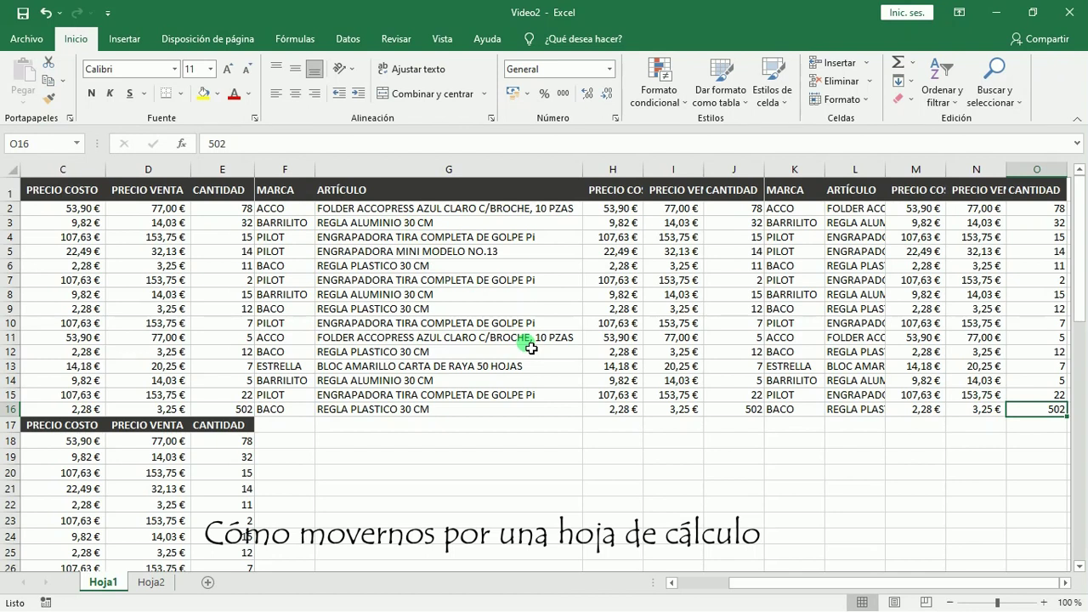
pyautogui.press('Home')
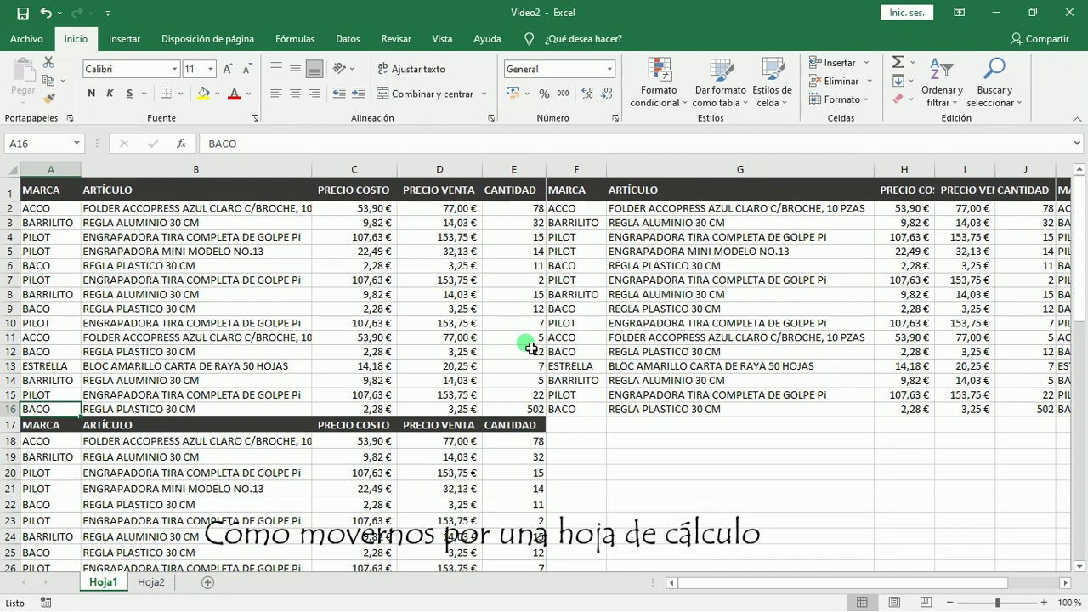
pyautogui.hotkey('ctrl', 'Home')
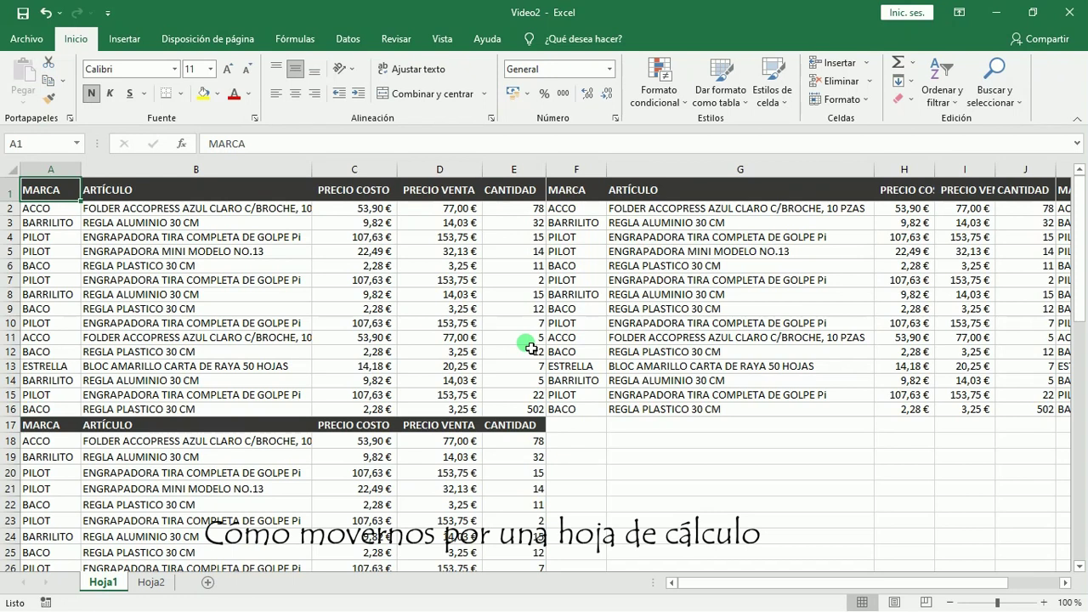
# Jump between the edges of the data from A1 to A63 and back, across to O1, O16 and A16, ending on A1
pyautogui.hotkey('ctrl', 'Down')
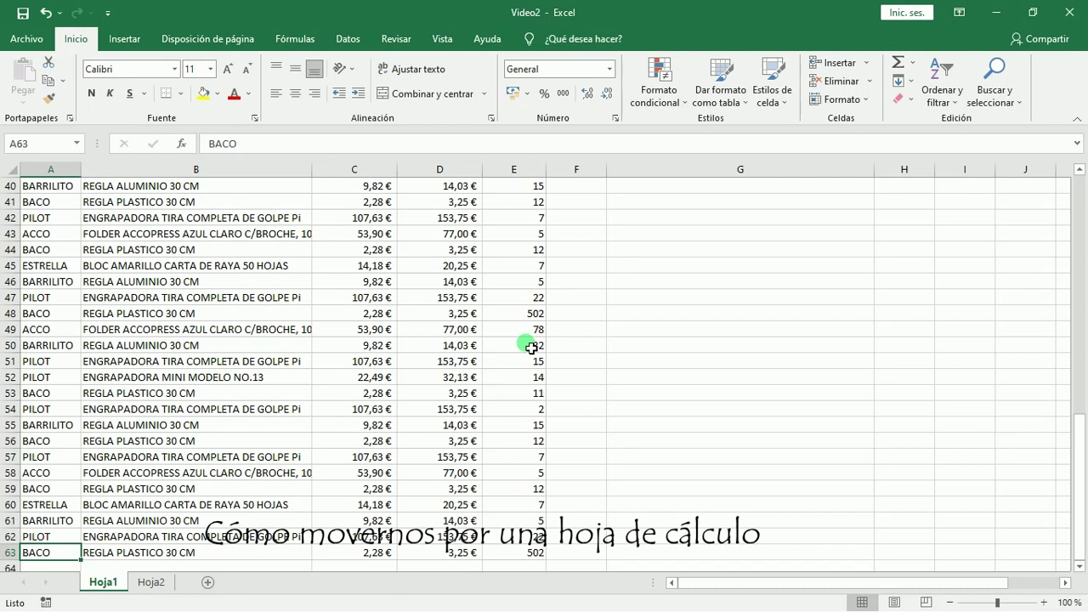
pyautogui.hotkey('ctrl', 'Up')
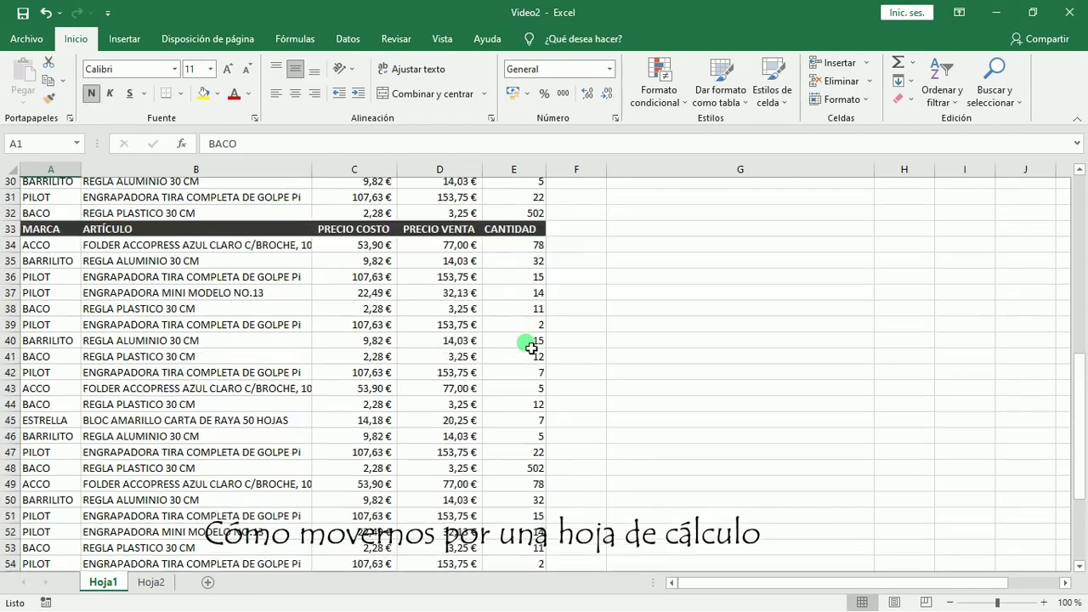
pyautogui.hotkey('ctrl', 'Right')
pyautogui.hotkey('ctrl', 'Down')
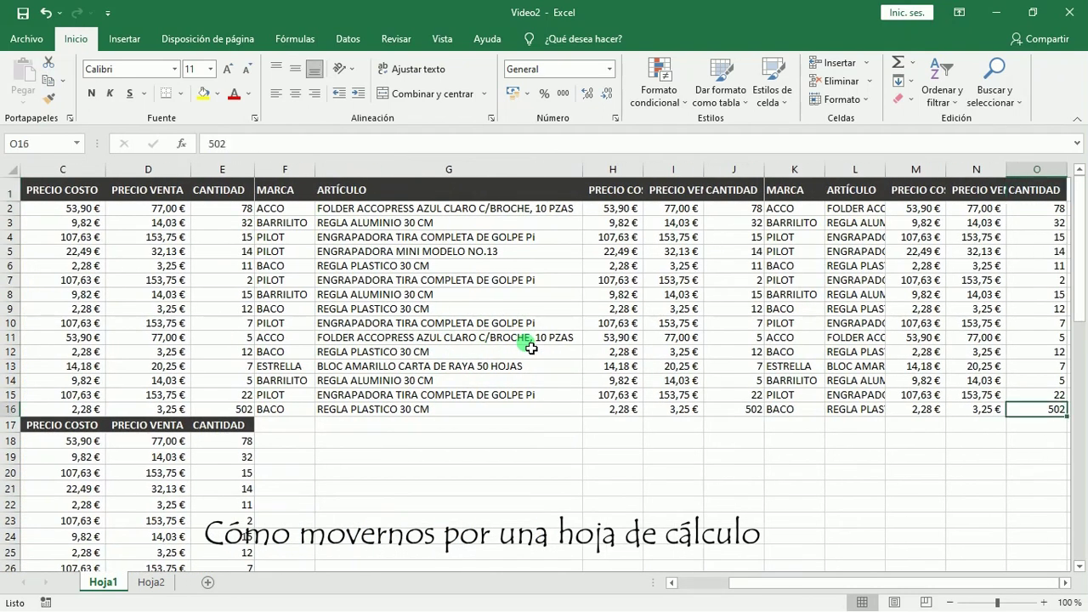
pyautogui.hotkey('ctrl', 'Left')
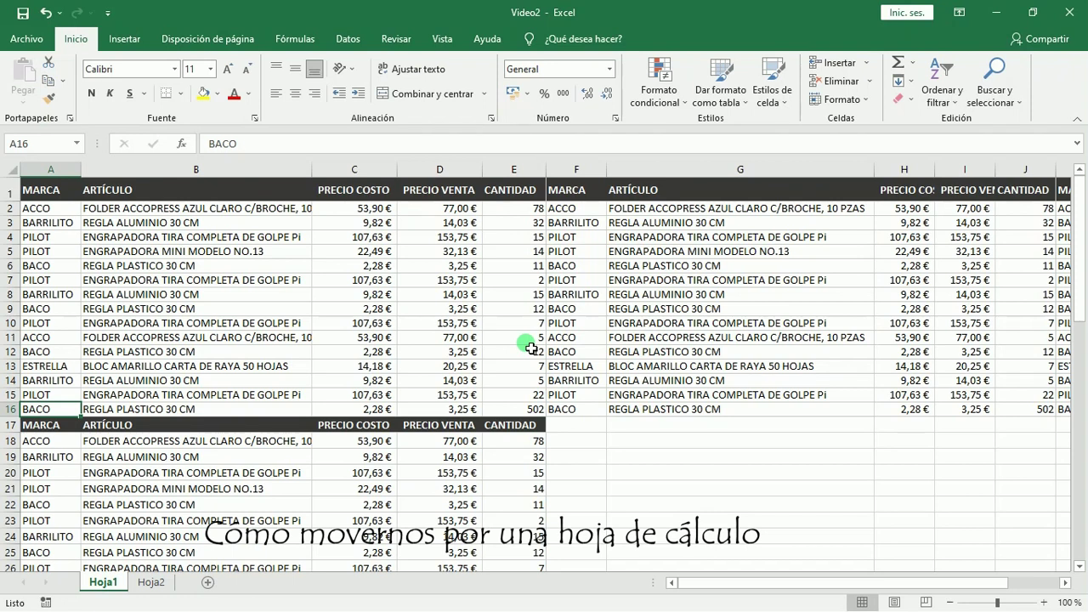
pyautogui.hotkey('ctrl', 'Up')
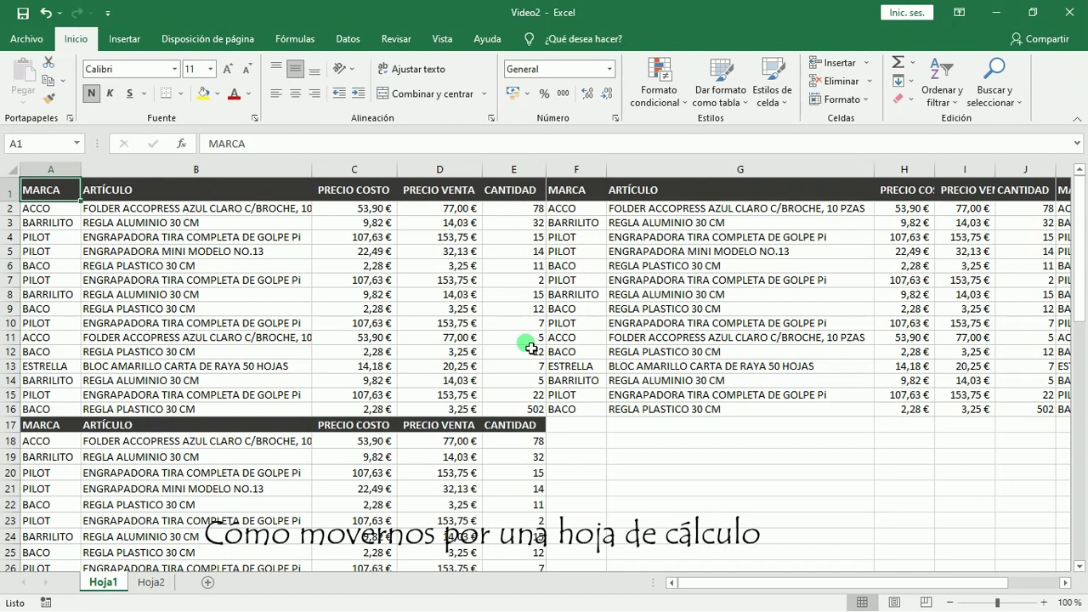
# Jump to the last used cell of the worksheet, O63
pyautogui.hotkey('ctrl', 'End')
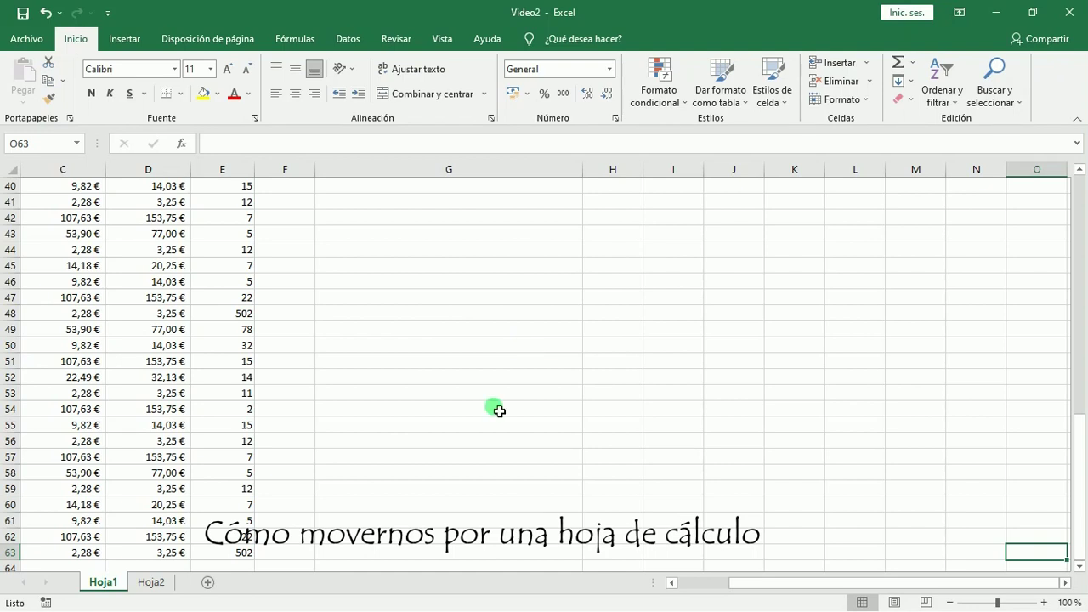
pyautogui.scroll(1, 497, 410)
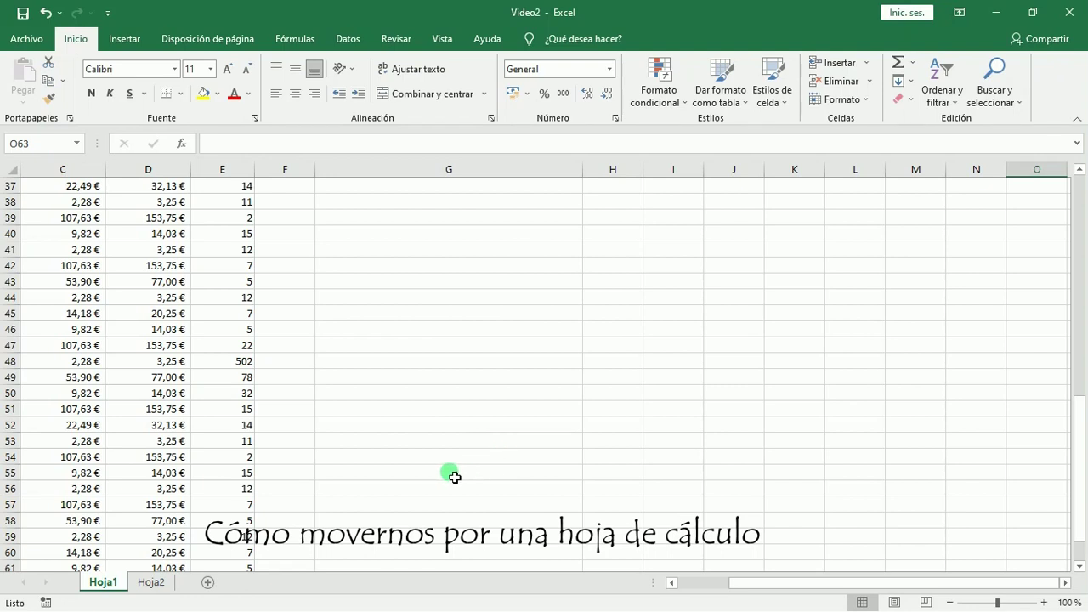
pyautogui.click(49, 145)
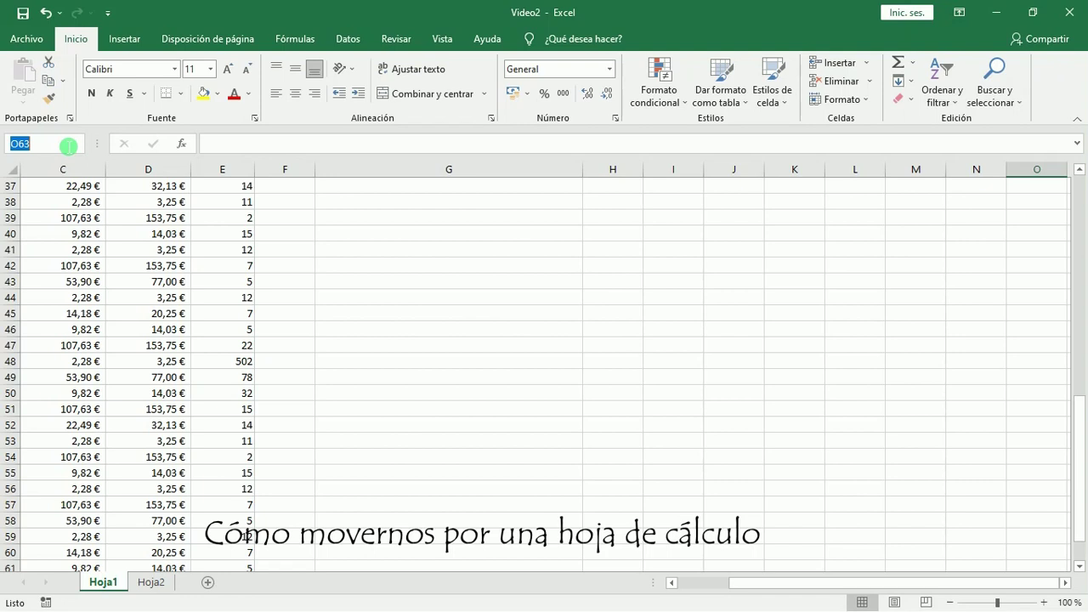
pyautogui.write('G1')
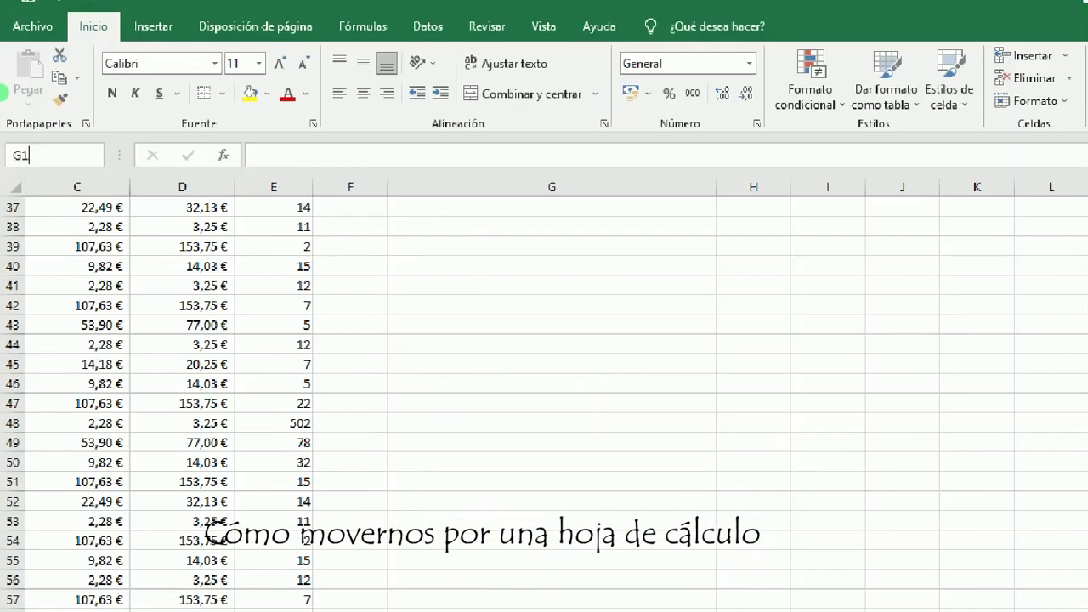
pyautogui.press('Escape')
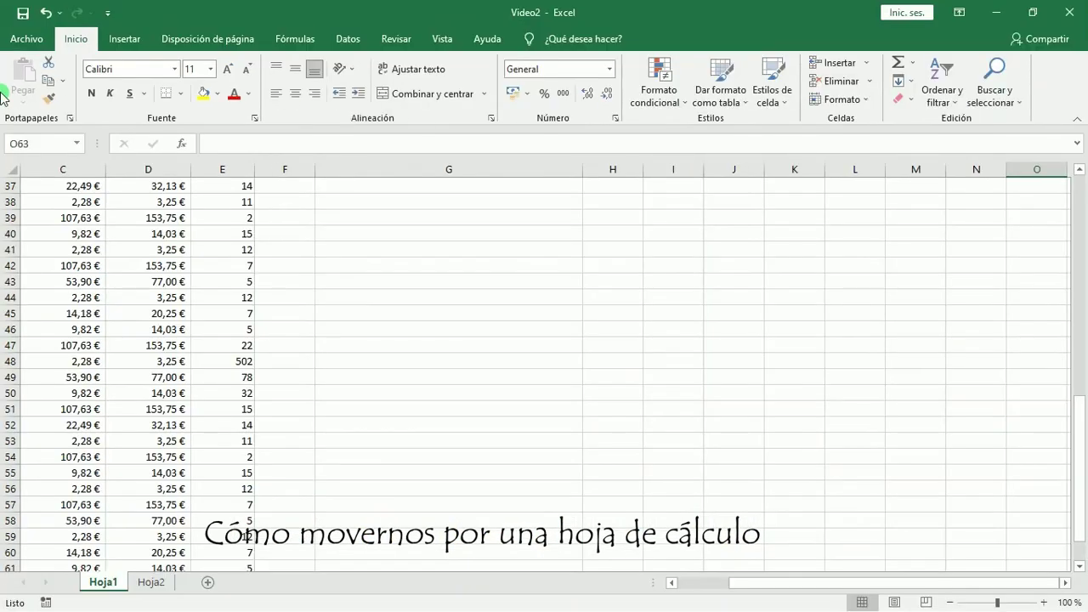
# Go directly to cell G1 by entering its cell reference
pyautogui.click(17, 143)
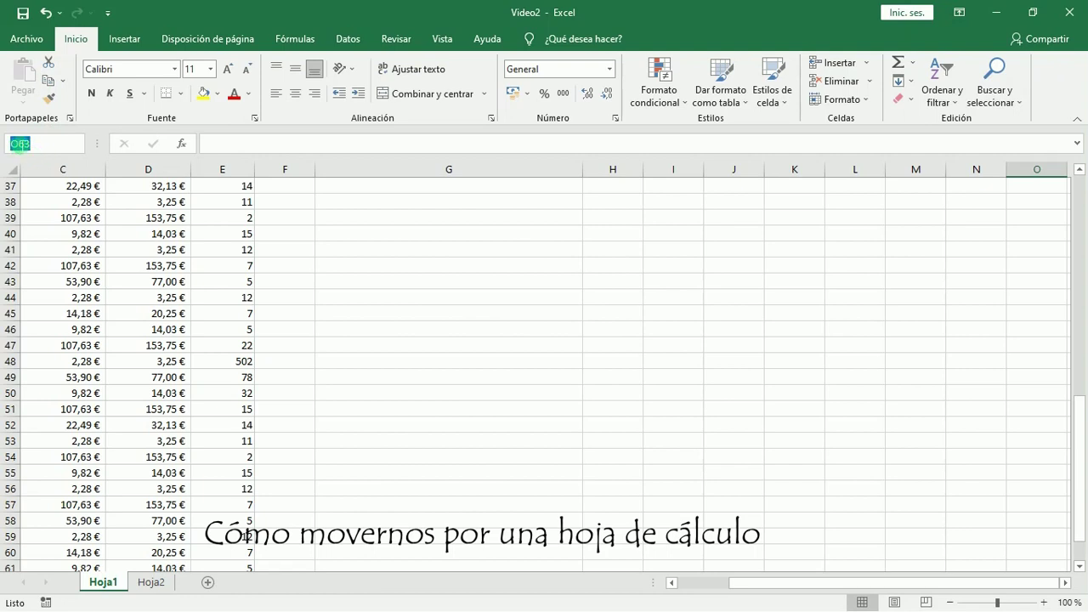
pyautogui.write('G1')
pyautogui.press('Return')
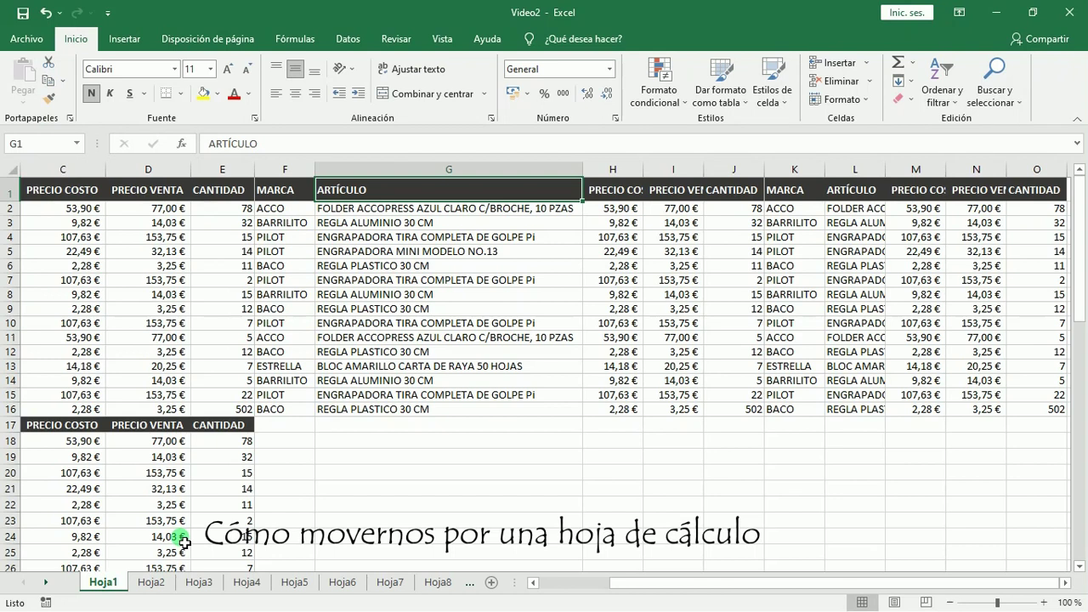
# Outline the row of sheet tabs in red, clear the outline, and point out the Hoja1 tab
pyautogui.hotkey('ctrl', '2')
pyautogui.moveTo(42, 568)
pyautogui.mouseDown()
pyautogui.moveTo(74, 600)
pyautogui.moveTo(510, 603)
pyautogui.moveTo(425, 544)
pyautogui.moveTo(214, 542)
pyautogui.moveTo(42, 568)
pyautogui.mouseUp()
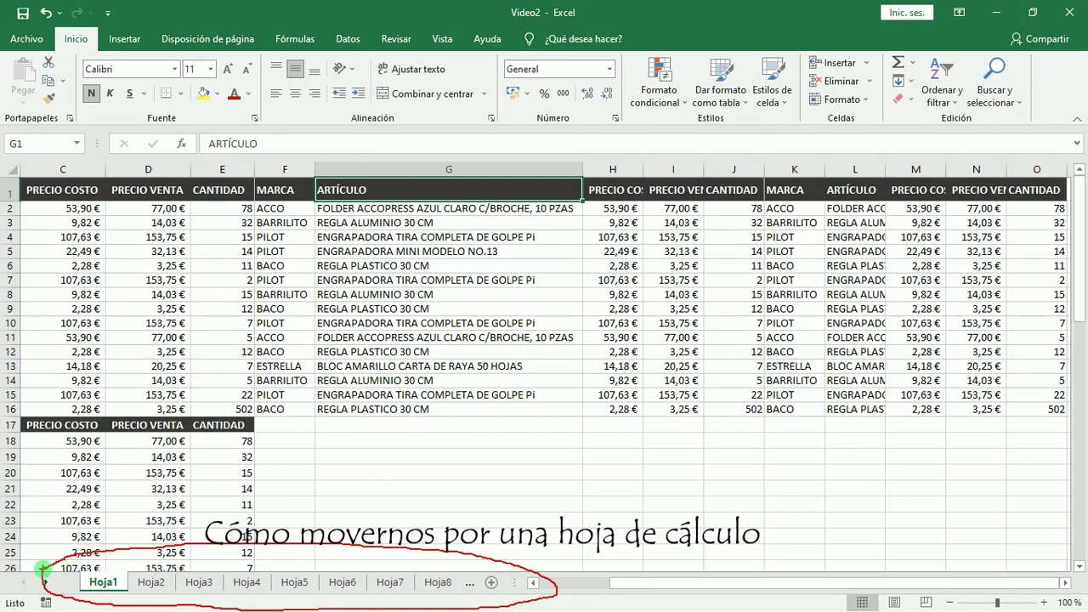
pyautogui.press('Escape')
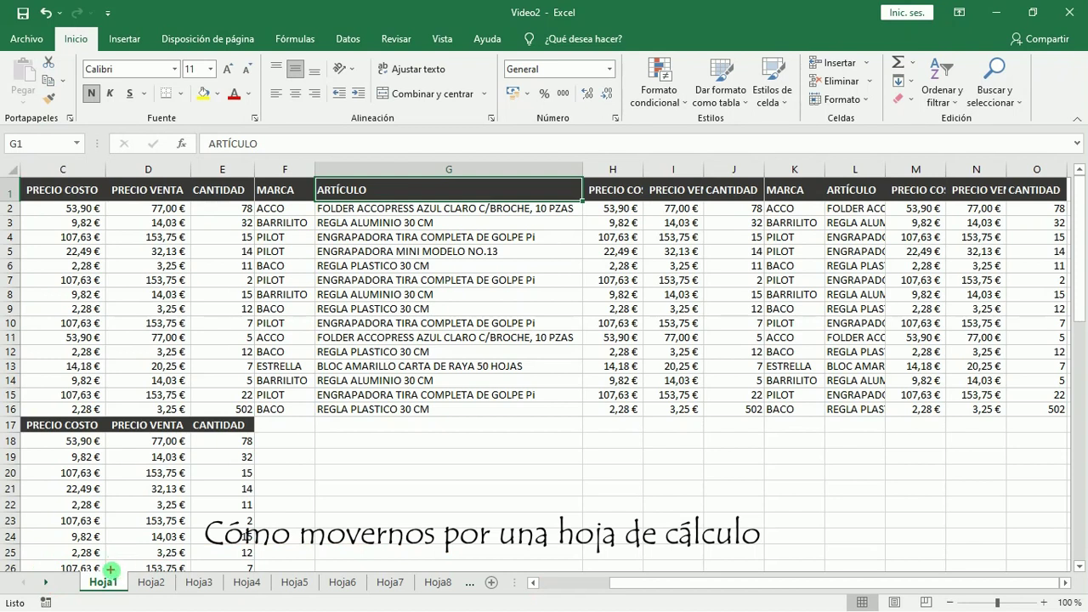
pyautogui.moveTo(104, 572); pyautogui.dragTo(123, 522)
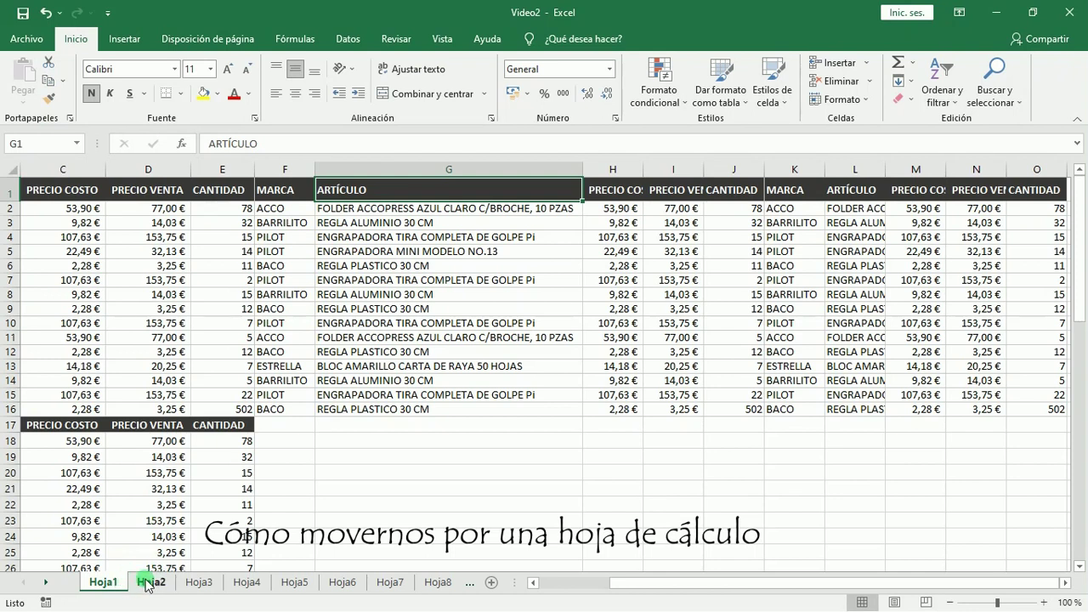
# Switch to sheet Hoja3, continue to Hoja5, and return to Hoja1
pyautogui.click(201, 583)
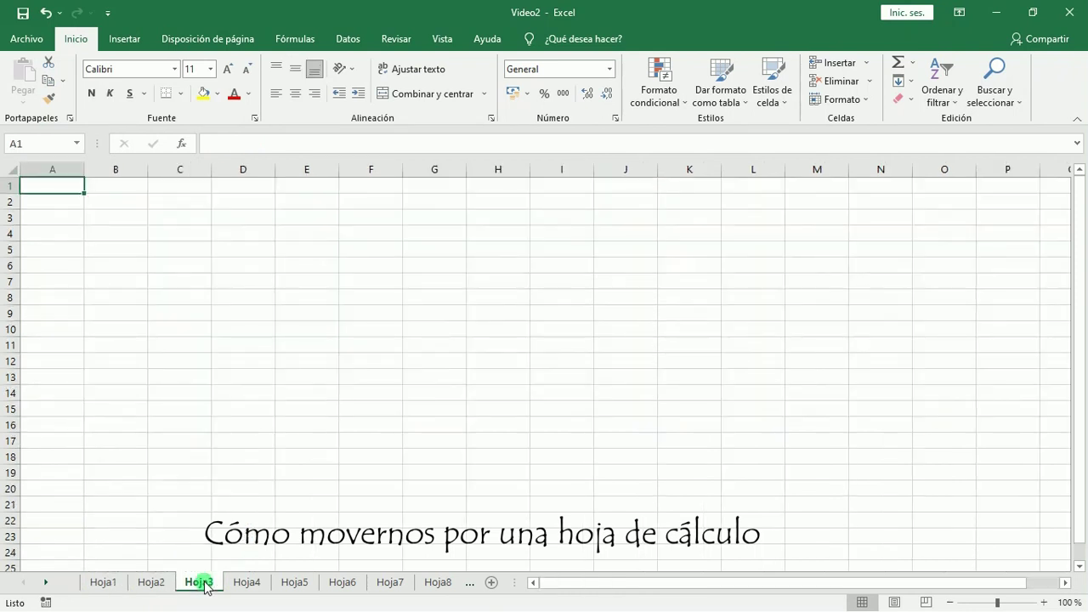
pyautogui.click(295, 584)
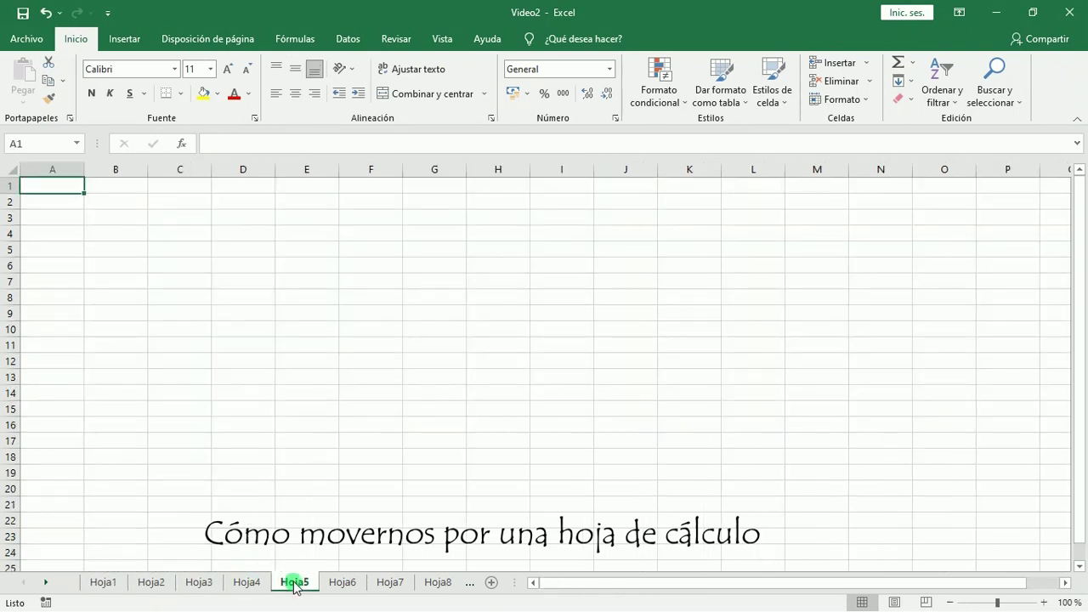
pyautogui.click(106, 584)
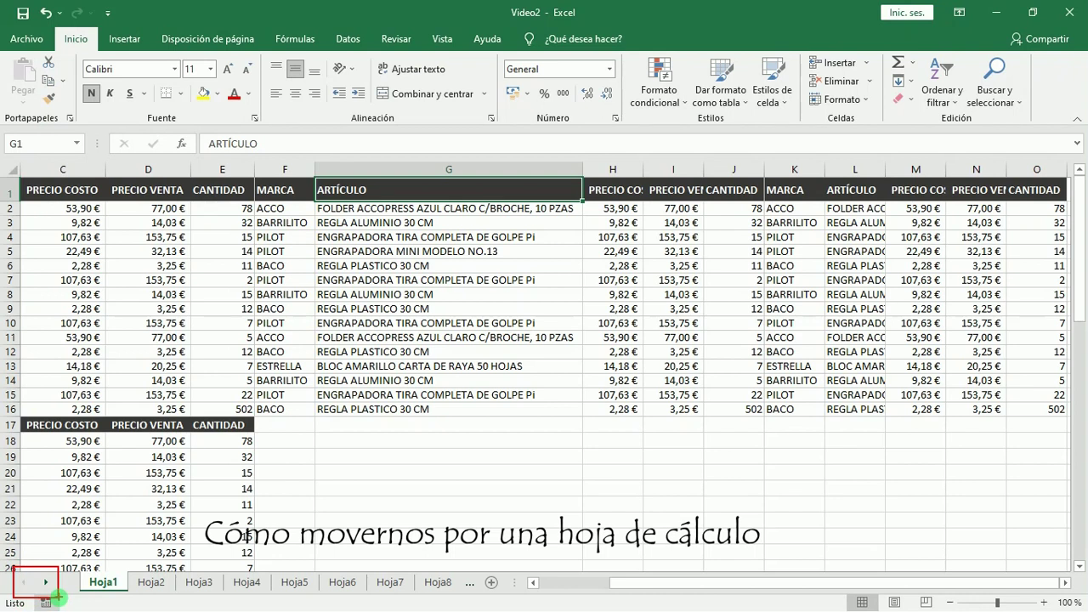
# Scroll the sheet tabs forward and back, and switch to the last sheet, Hoja8
pyautogui.click(47, 583)
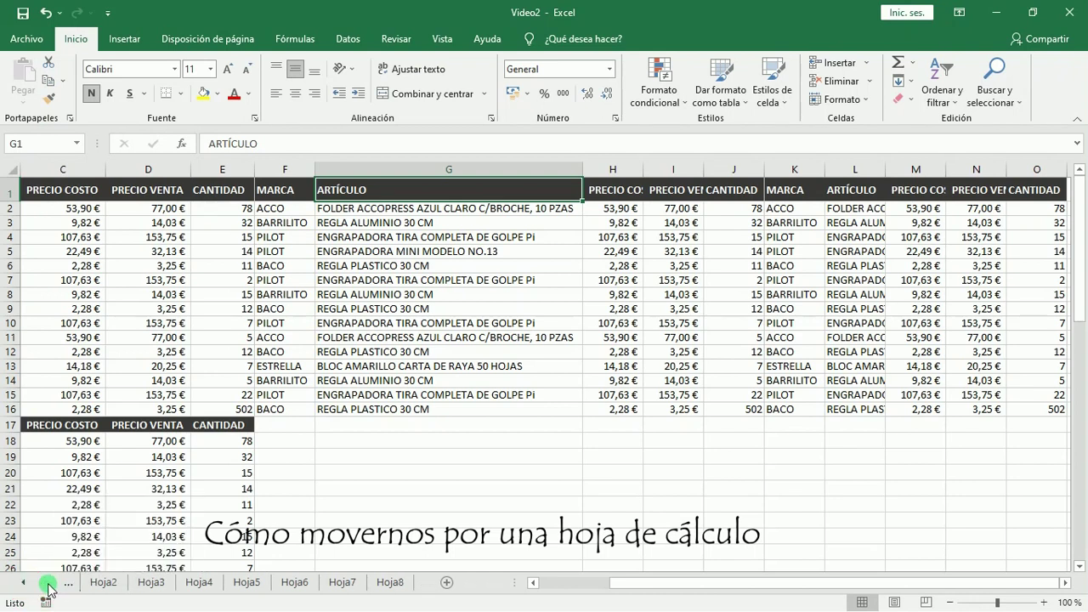
pyautogui.click(23, 584)
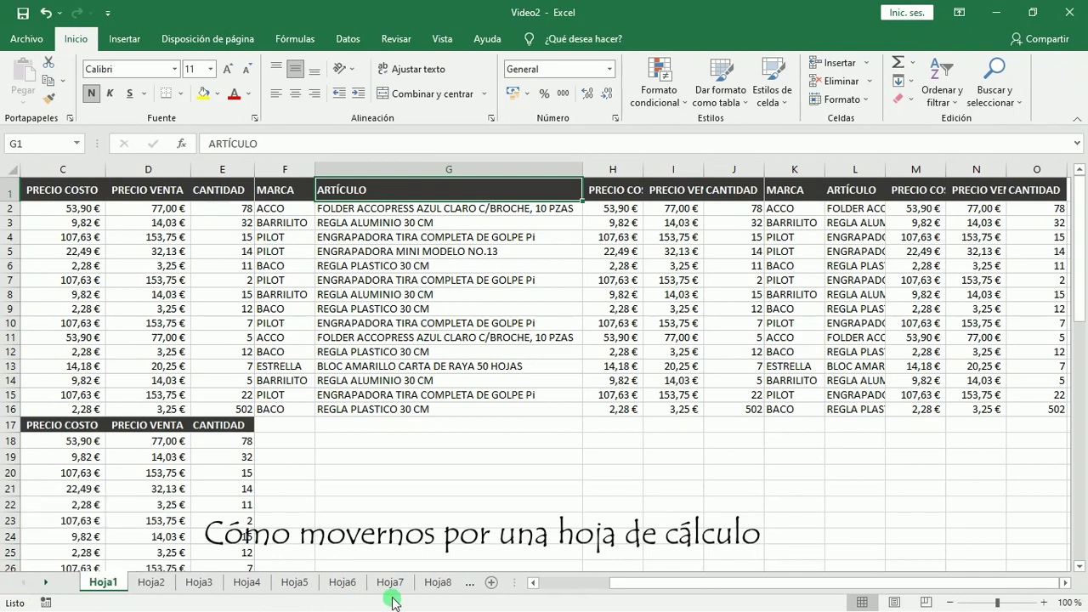
pyautogui.click(458, 583)
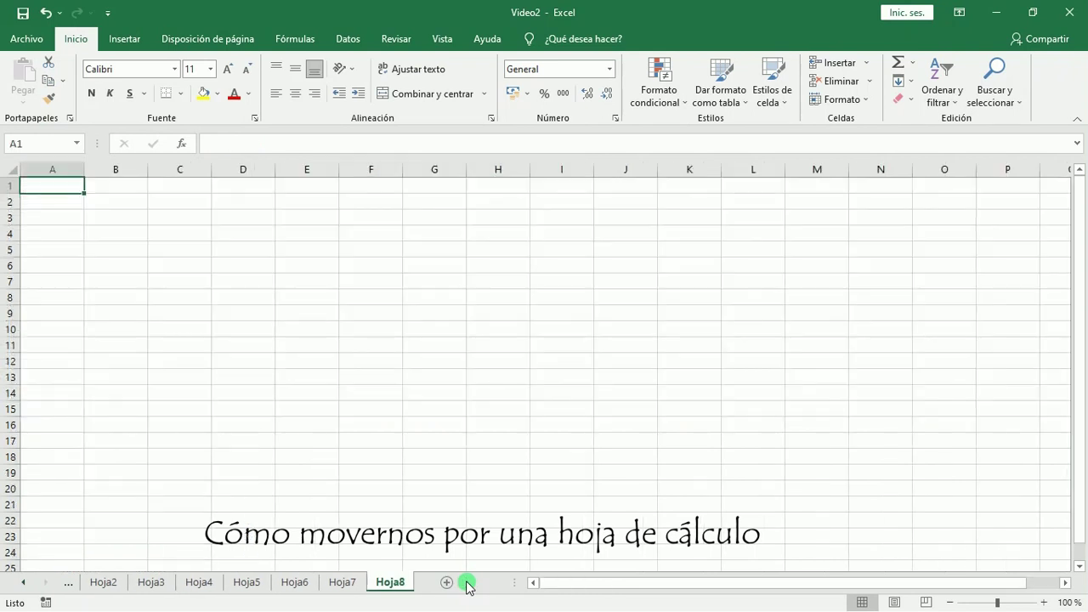
# Open the list of all sheets, move the dialog to the middle of the window, and activate Hoja8 from it
pyautogui.click(73, 586)
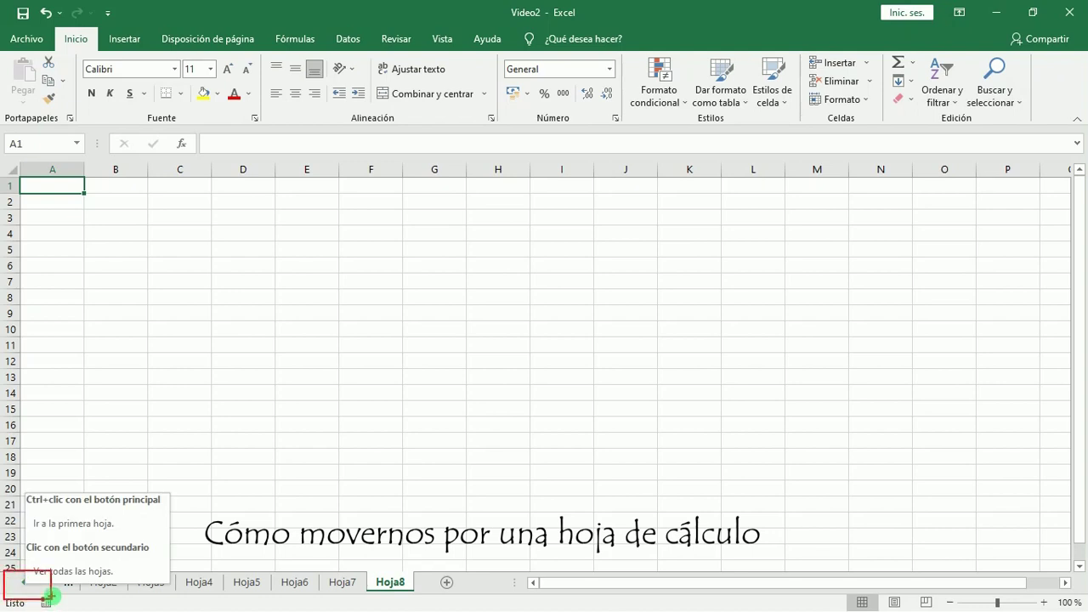
pyautogui.rightClick(24, 583)
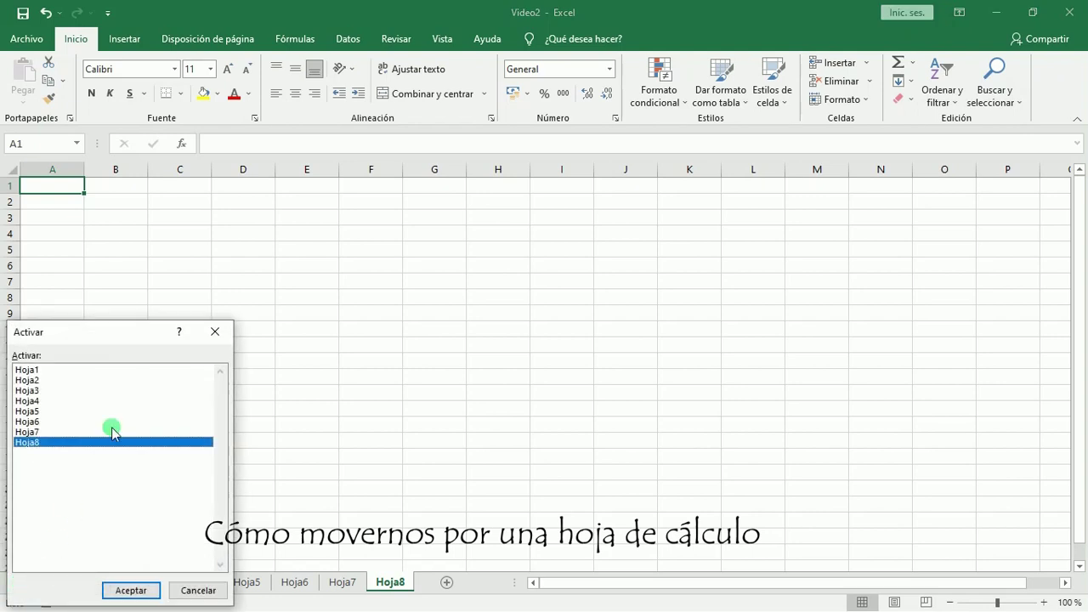
pyautogui.moveTo(105, 335); pyautogui.dragTo(460, 221)
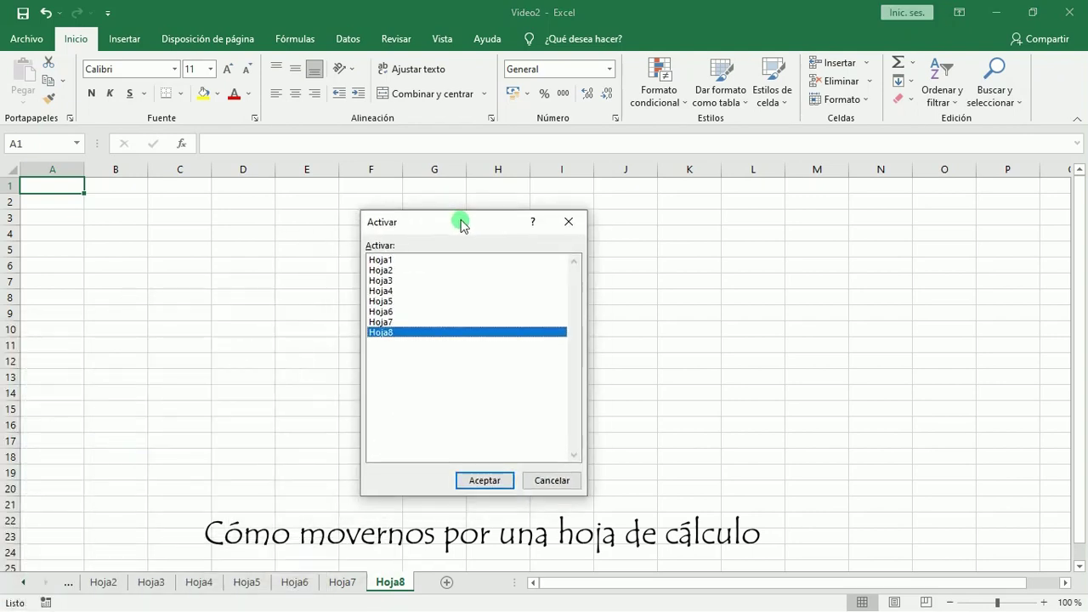
pyautogui.click(393, 292)
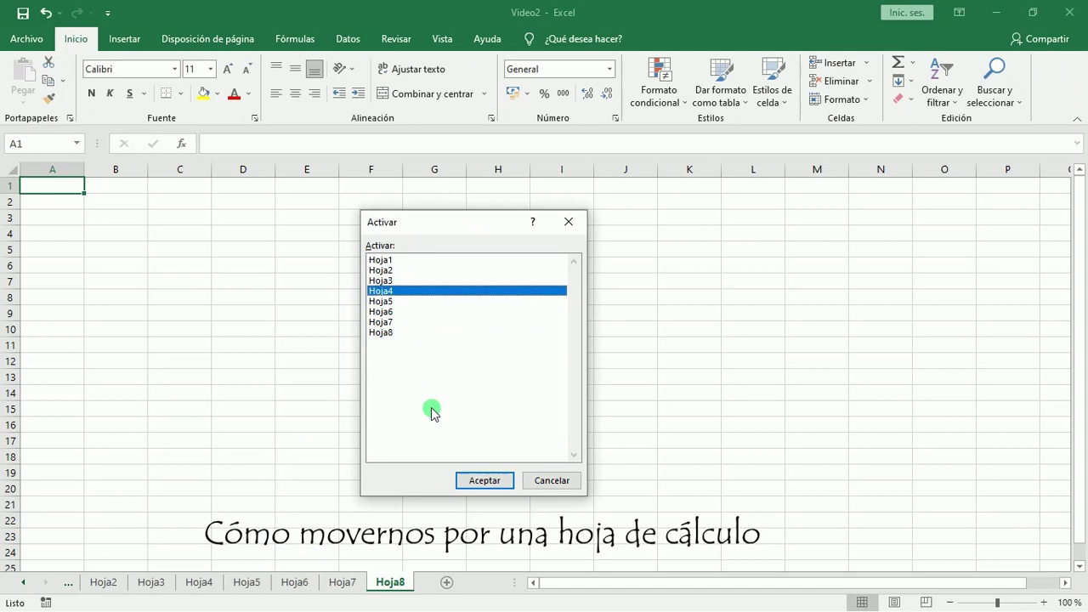
pyautogui.click(389, 333)
pyautogui.click(478, 482)
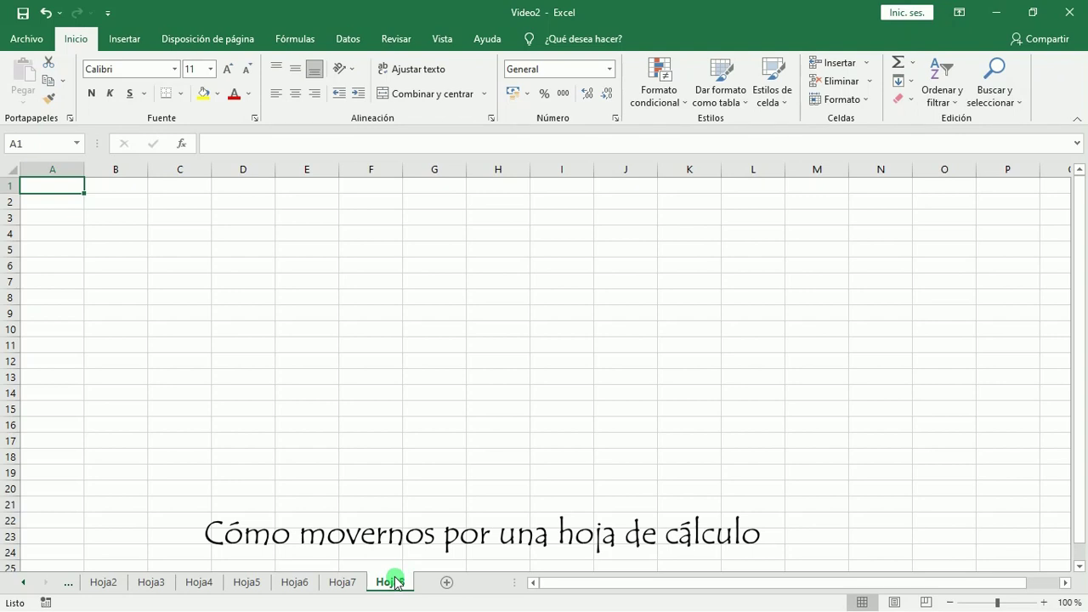
# Switch to the previous sheet, Hoja7, write the red screen annotation "CRTL+AVPAG", and clear it
pyautogui.hotkey('ctrl', 'pageup')
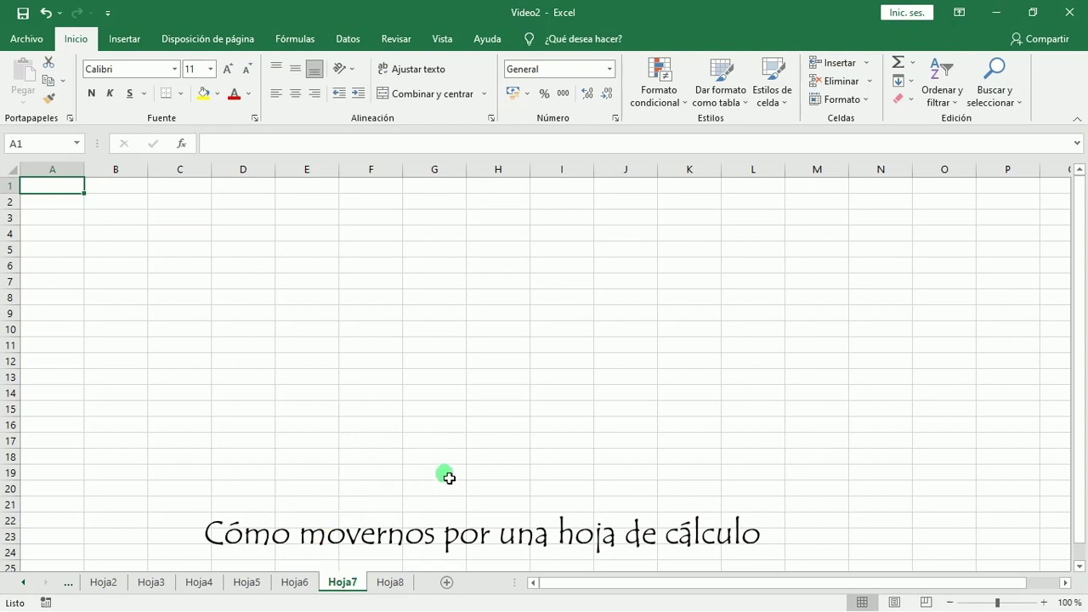
pyautogui.write('t')
pyautogui.write('CRTL')
pyautogui.write('+')
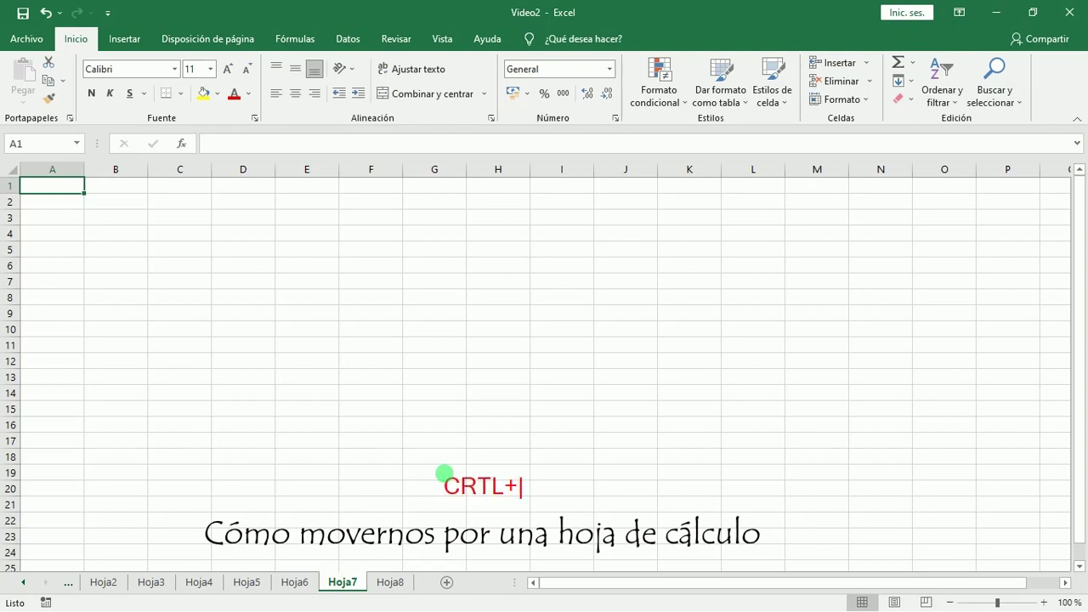
pyautogui.write('AVPA')
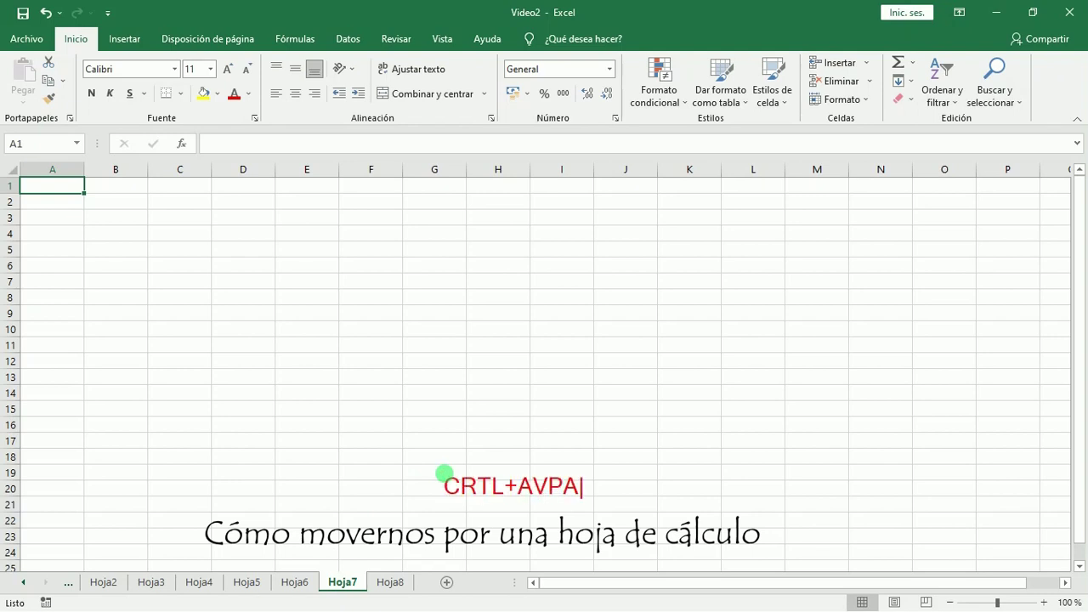
pyautogui.write('G')
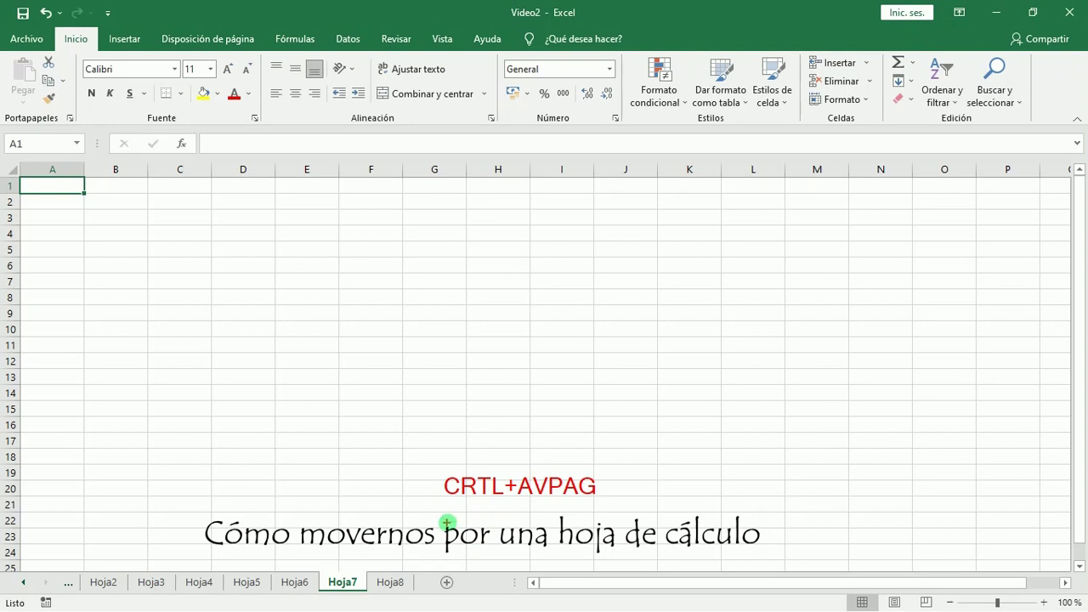
pyautogui.press('Escape')
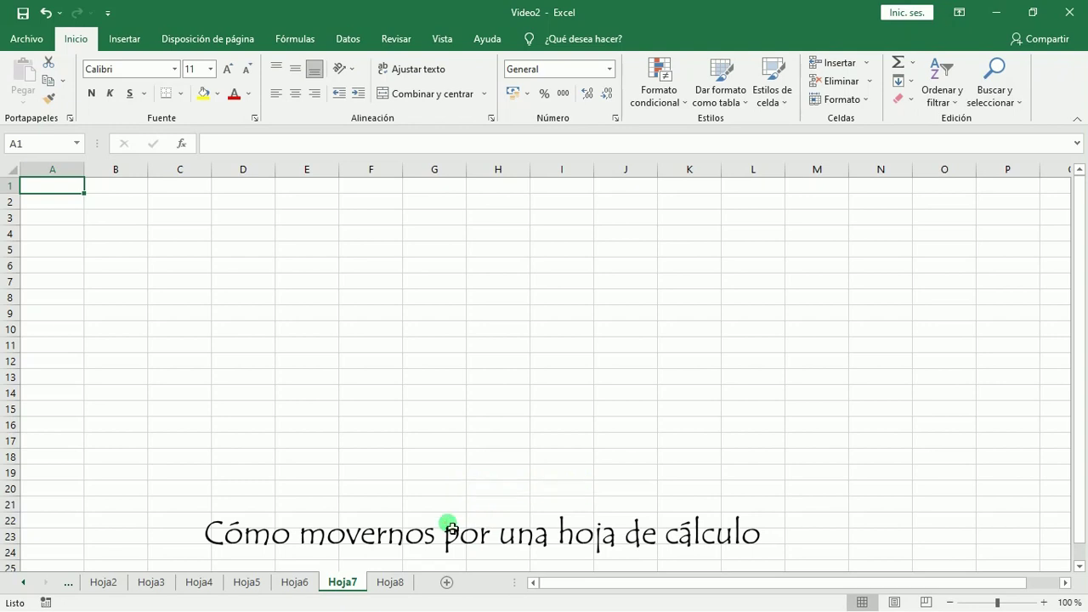
# Go back sheet by sheet from Hoja7 to Hoja3, and forward again to Hoja6
pyautogui.hotkey('ctrl', 'pageup')
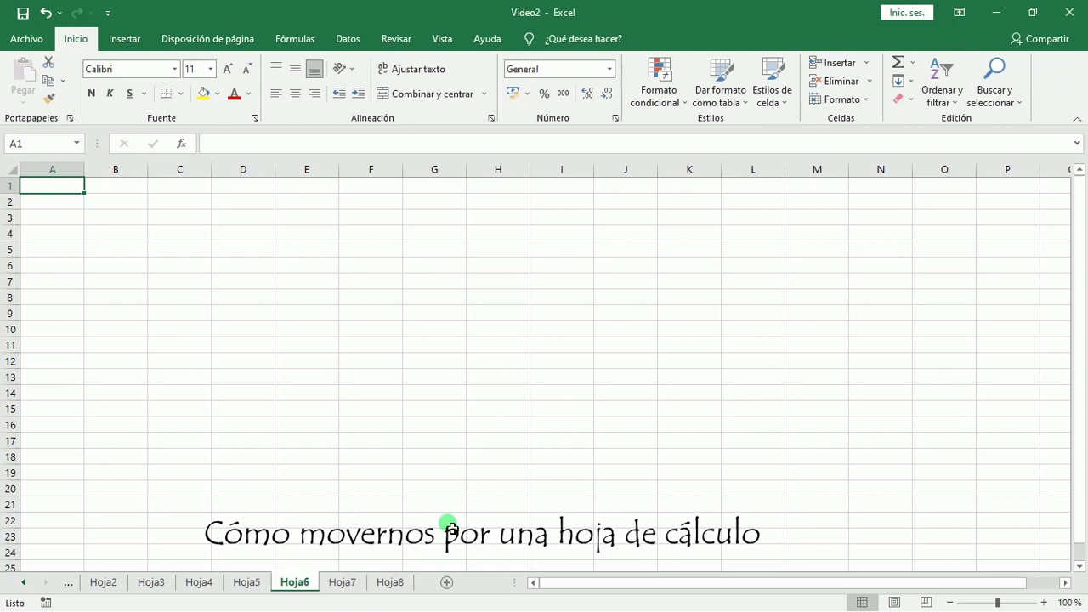
pyautogui.hotkey('ctrl', 'pageup')
pyautogui.hotkey('ctrl', 'pageup')
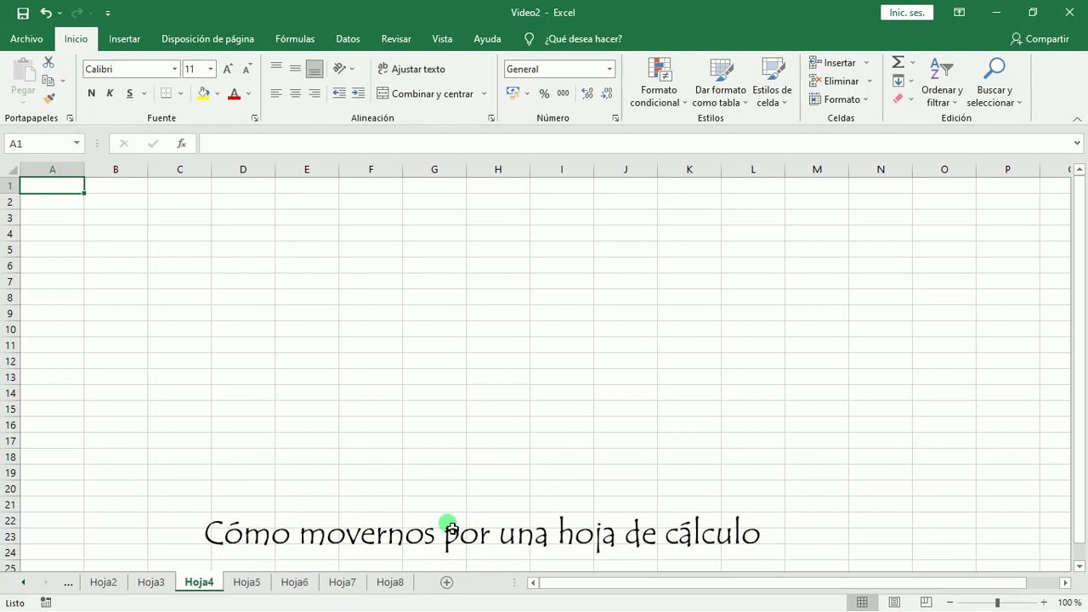
pyautogui.hotkey('ctrl', 'pageup')
pyautogui.hotkey('ctrl', 'pagedown')
pyautogui.hotkey('ctrl', 'pagedown')
pyautogui.hotkey('ctrl', 'pagedown')
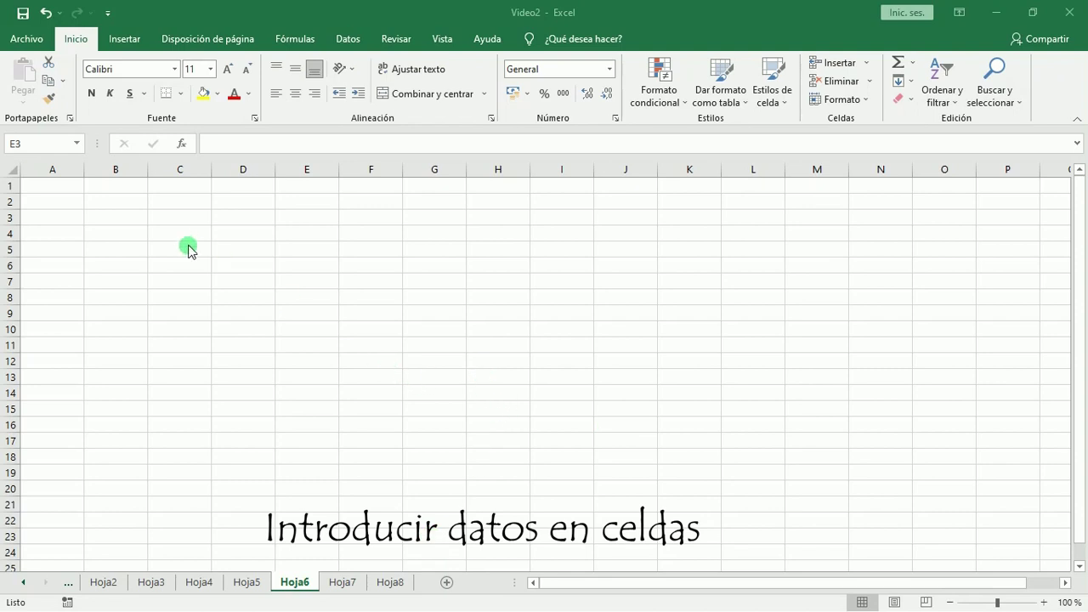
# Enter the text "Esto es texto" in cell F1 of Hoja6
pyautogui.doubleClick(67, 189)
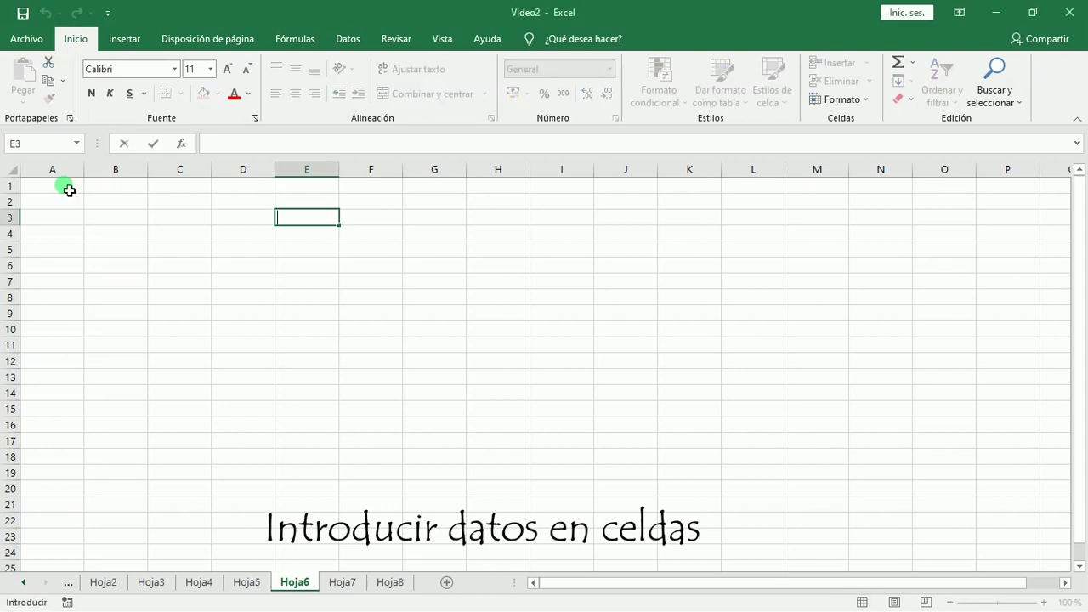
pyautogui.click(69, 190)
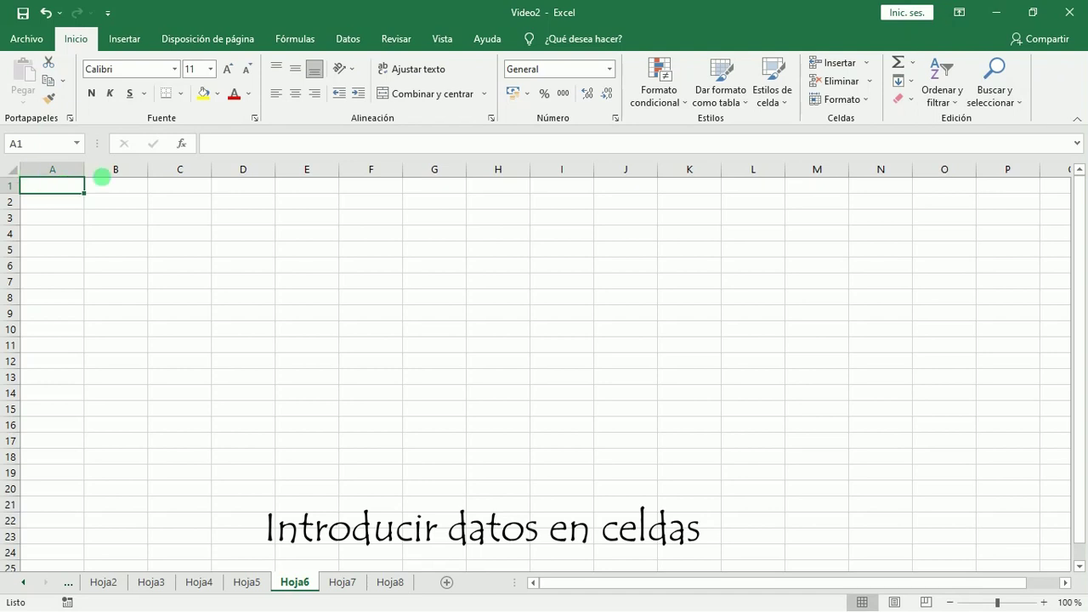
pyautogui.click(368, 191)
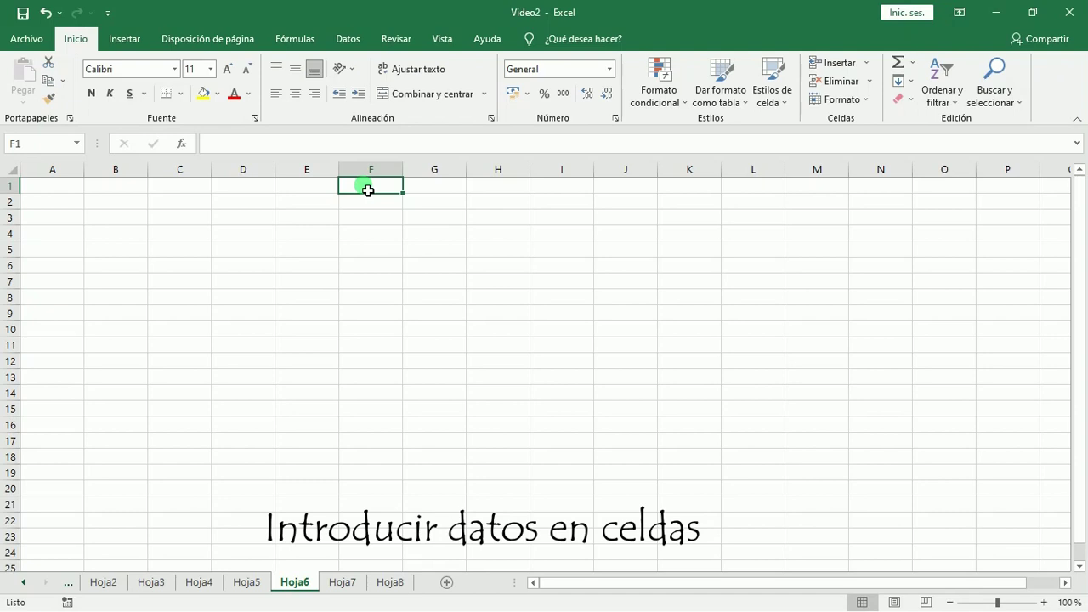
pyautogui.click(330, 187)
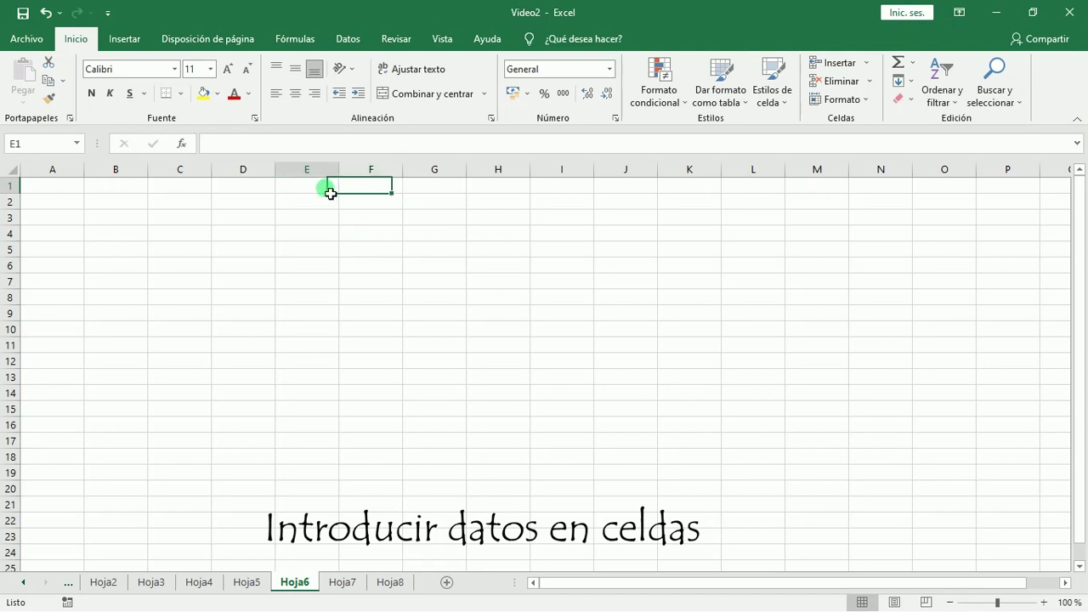
pyautogui.click(368, 192)
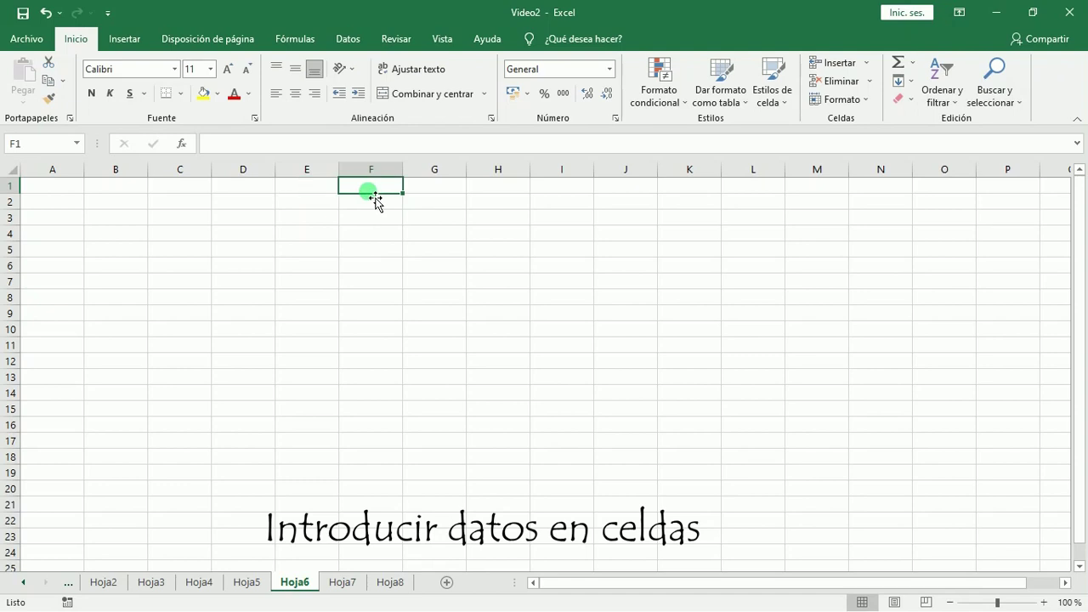
pyautogui.write('Esto estexto')
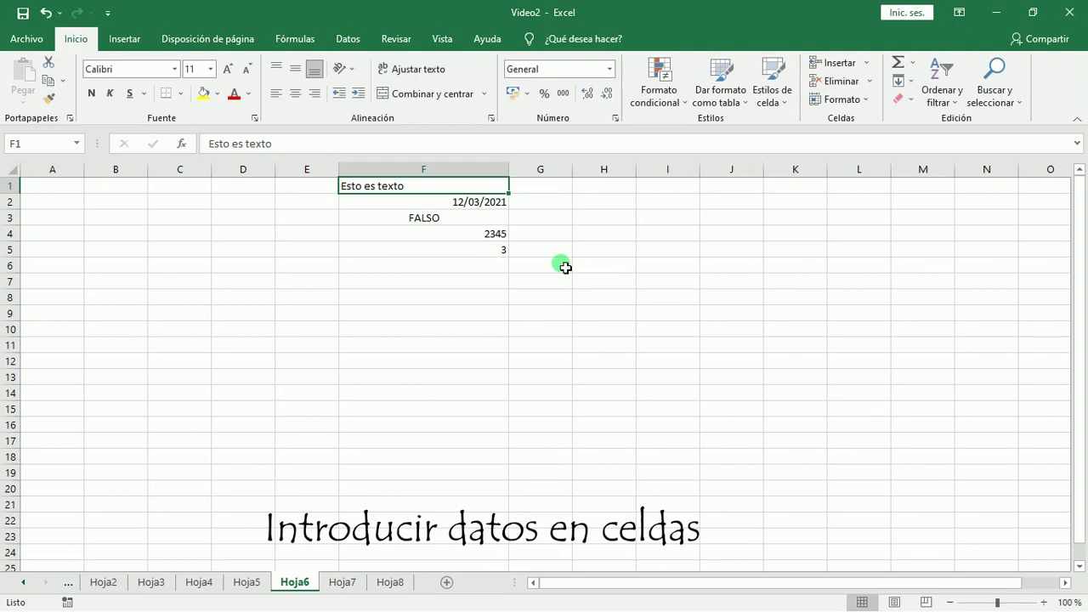
# Draw red arrows pointing at the entries in cells F1 to F5, and clear the annotations
pyautogui.hotkey('ctrl', '2')
pyautogui.moveTo(500, 185); pyautogui.dragTo(599, 184)
pyautogui.moveTo(505, 201); pyautogui.dragTo(576, 202)
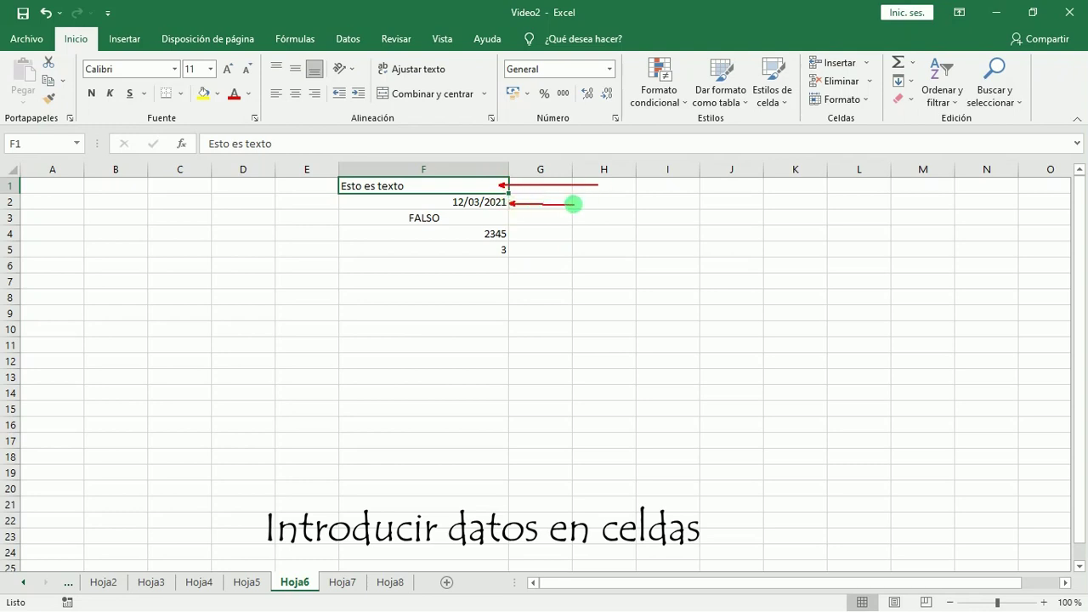
pyautogui.moveTo(504, 222); pyautogui.dragTo(587, 223)
pyautogui.moveTo(513, 237); pyautogui.dragTo(589, 237)
pyautogui.moveTo(513, 250); pyautogui.dragTo(591, 250)
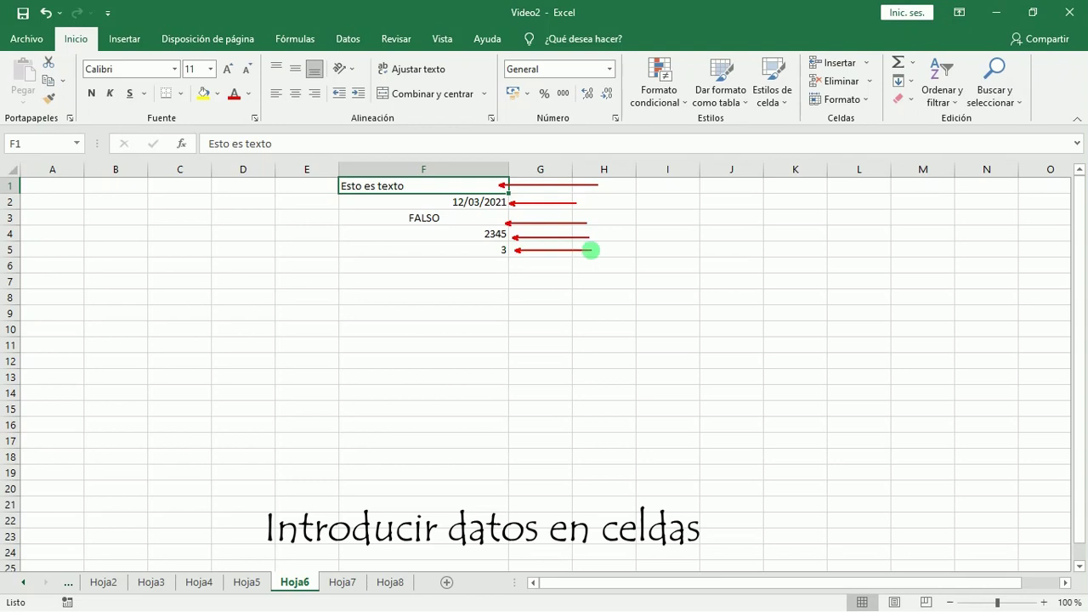
pyautogui.press('Escape')
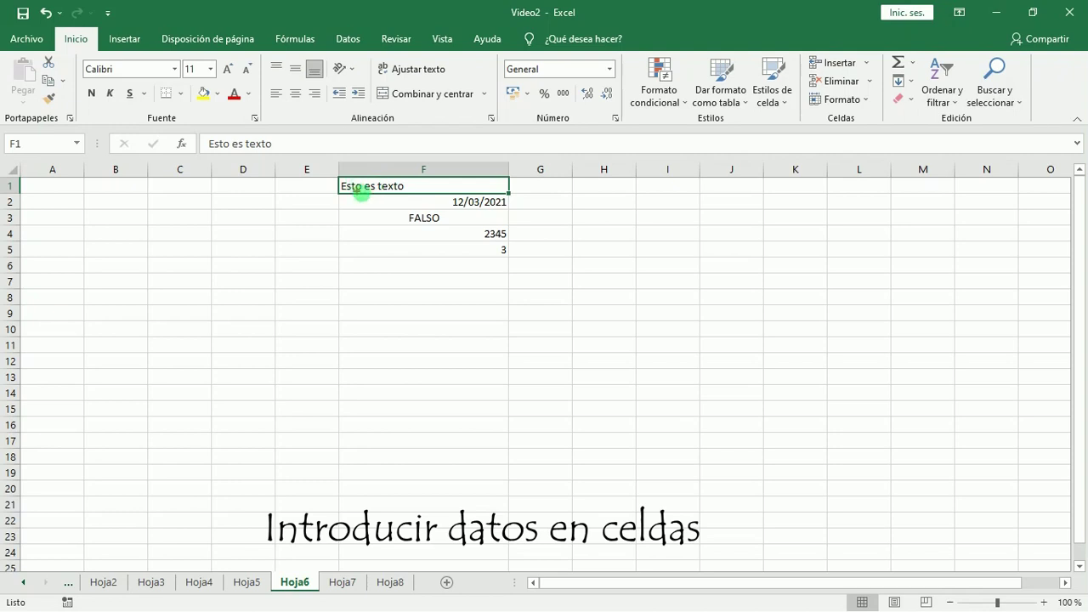
# Mark cell F1 with a red freehand line and outline its content in the formula bar with a red rectangle
pyautogui.moveTo(472, 183); pyautogui.dragTo(558, 221)
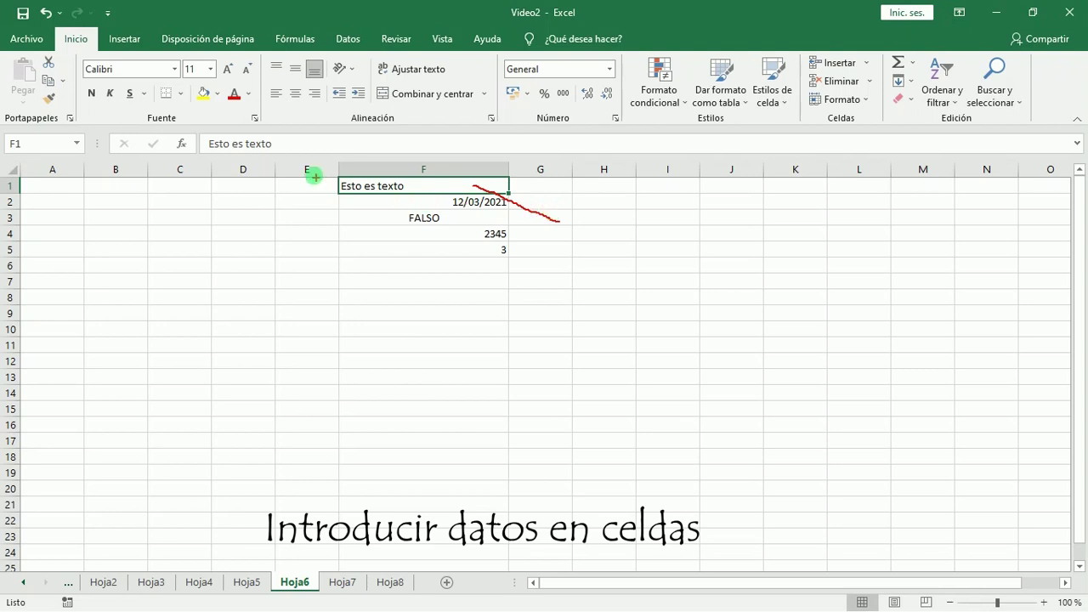
pyautogui.click(197, 127)
pyautogui.moveTo(196, 127)
pyautogui.mouseDown()
pyautogui.moveTo(252, 161)
pyautogui.moveTo(289, 159)
pyautogui.mouseUp()
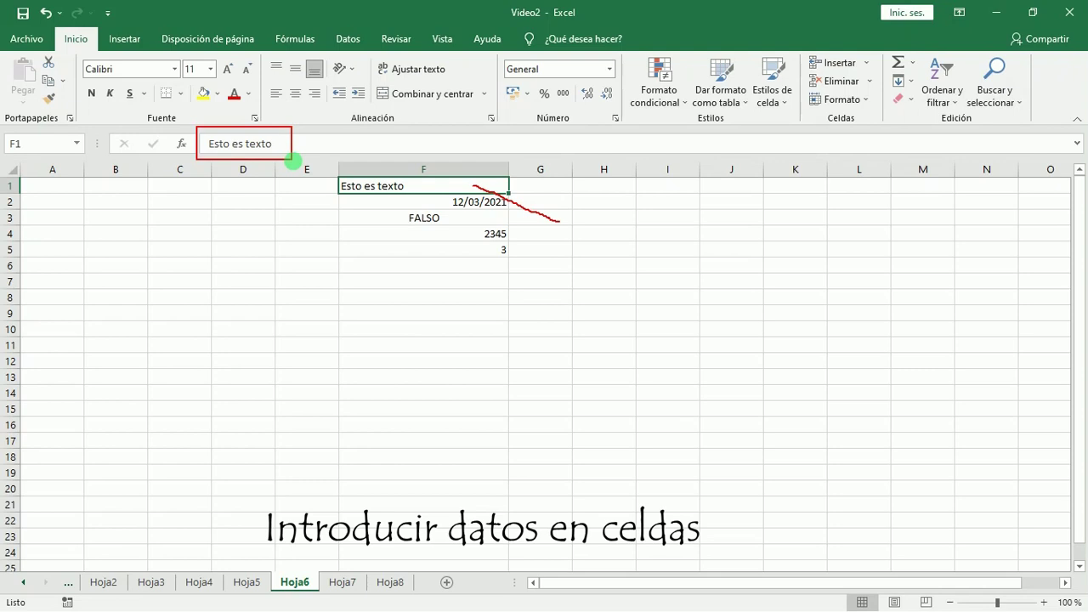
# Inspect the formula bar content of the date in F2, the number in F4 and the formula in F5
pyautogui.click(389, 204)
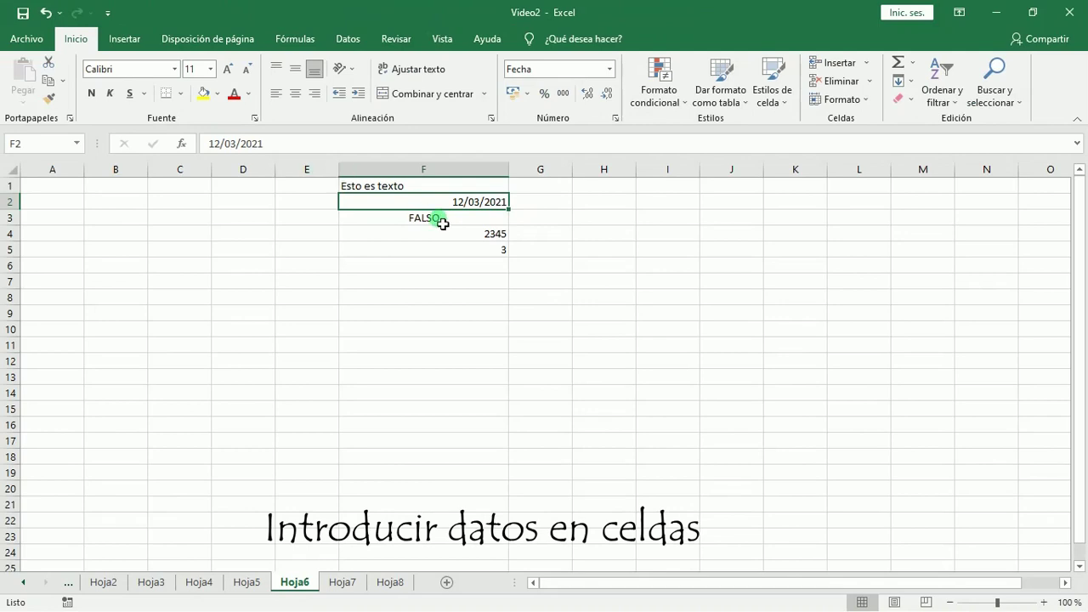
pyautogui.click(769, 361)
pyautogui.click(446, 238)
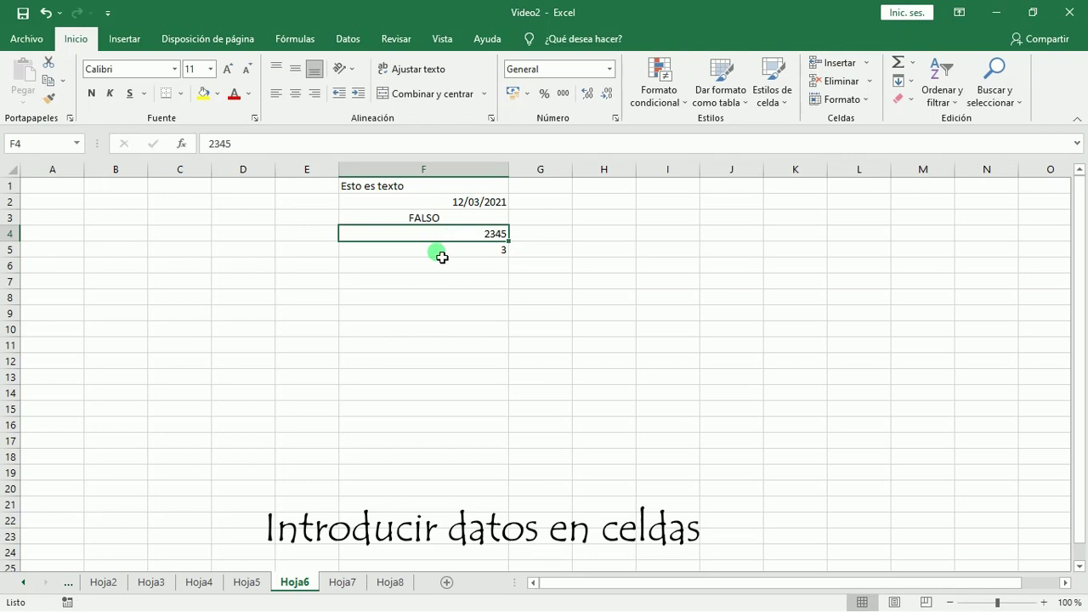
pyautogui.click(437, 251)
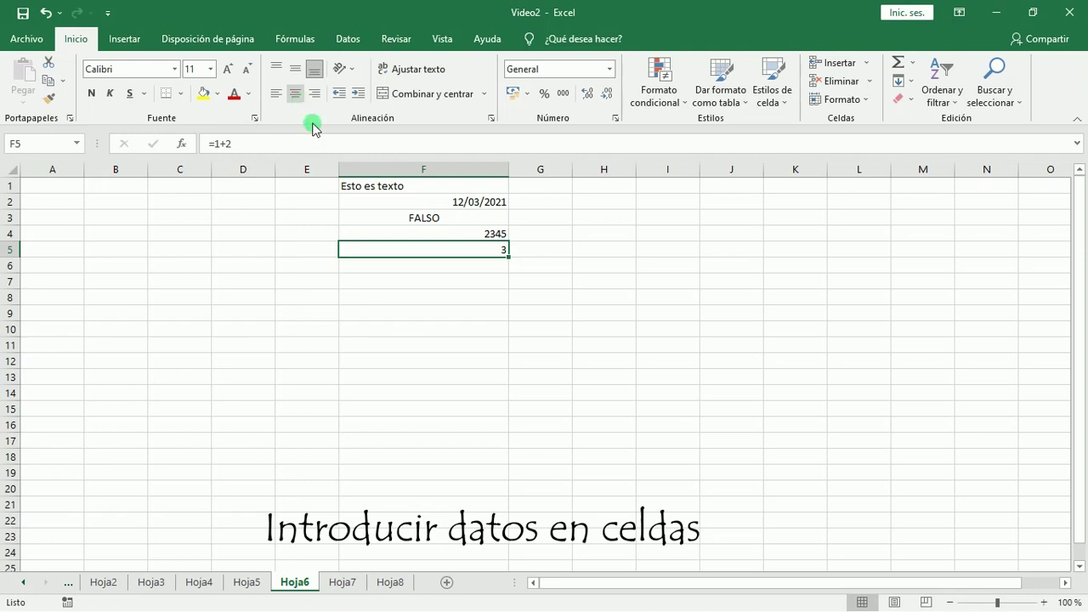
# Go through cells F1 to F5 one by one, twice, to compare the text, date, logical, number and formula entries
pyautogui.click(442, 188)
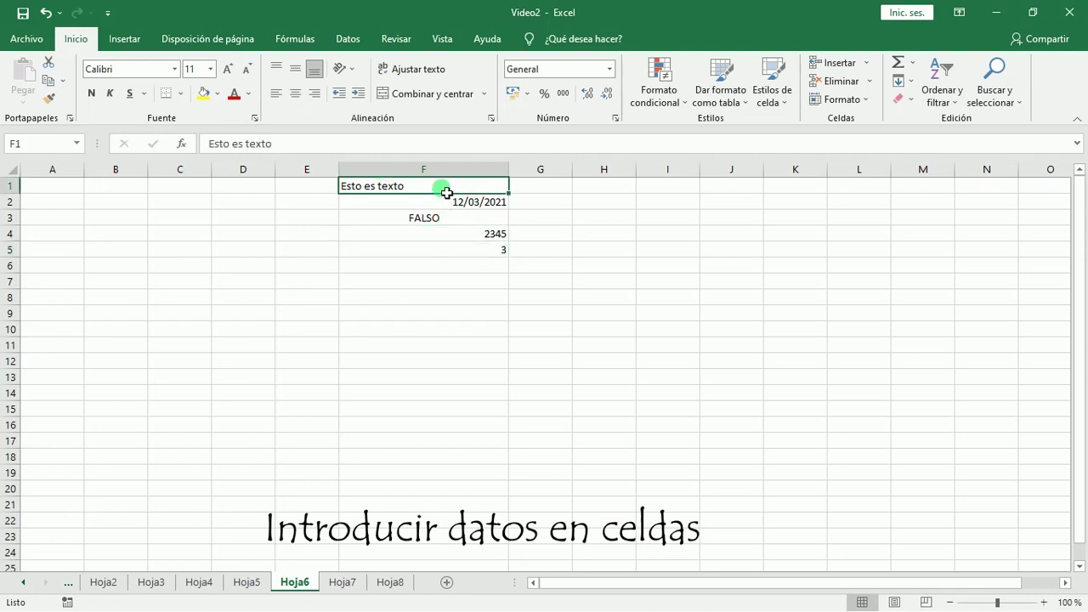
pyautogui.click(442, 203)
pyautogui.click(448, 219)
pyautogui.click(446, 238)
pyautogui.click(451, 256)
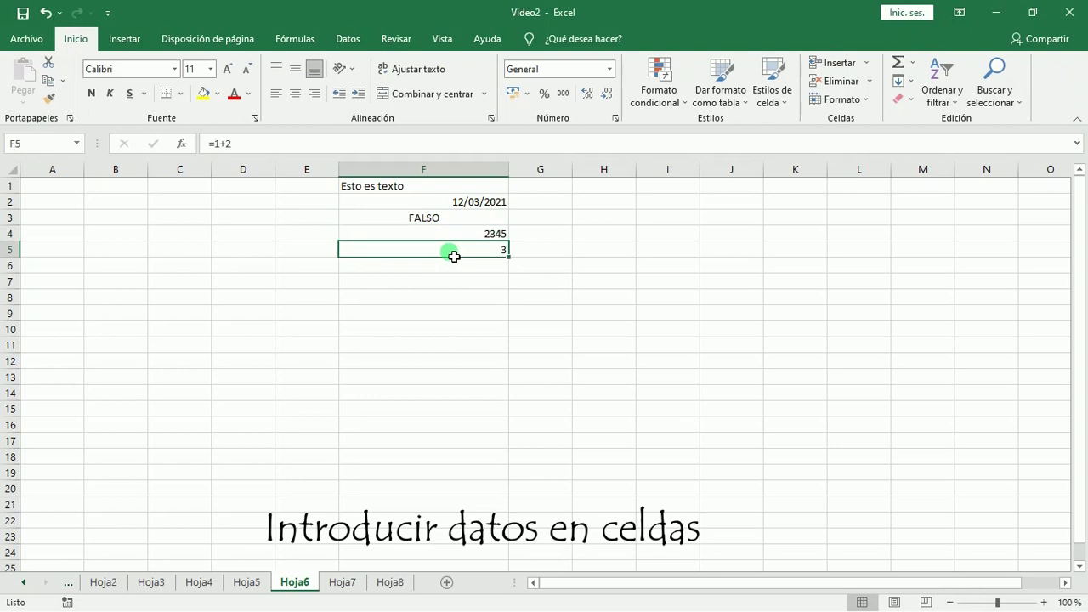
pyautogui.click(413, 187)
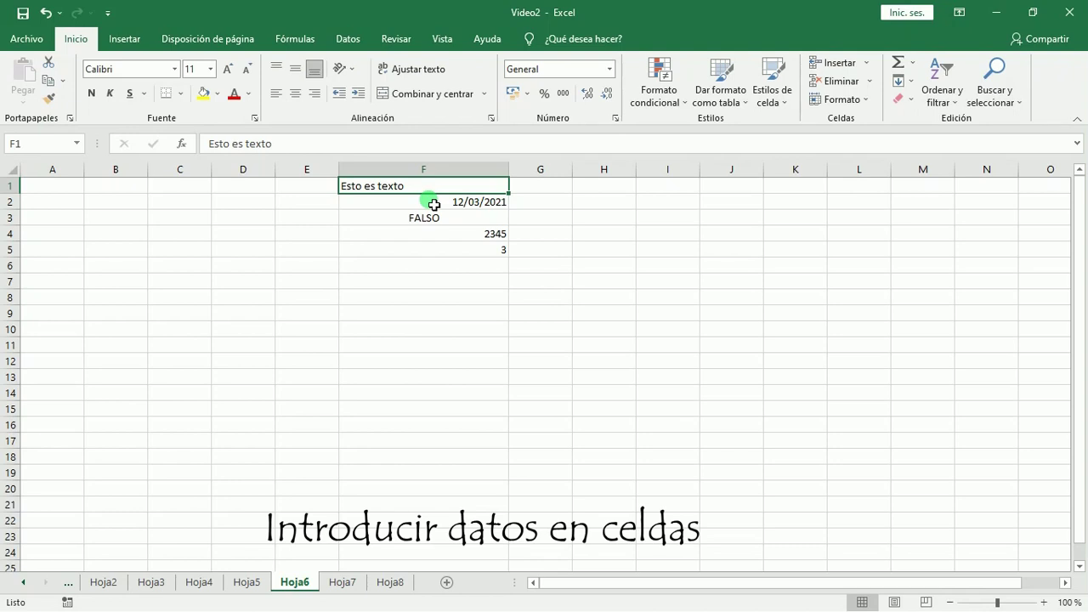
pyautogui.click(434, 205)
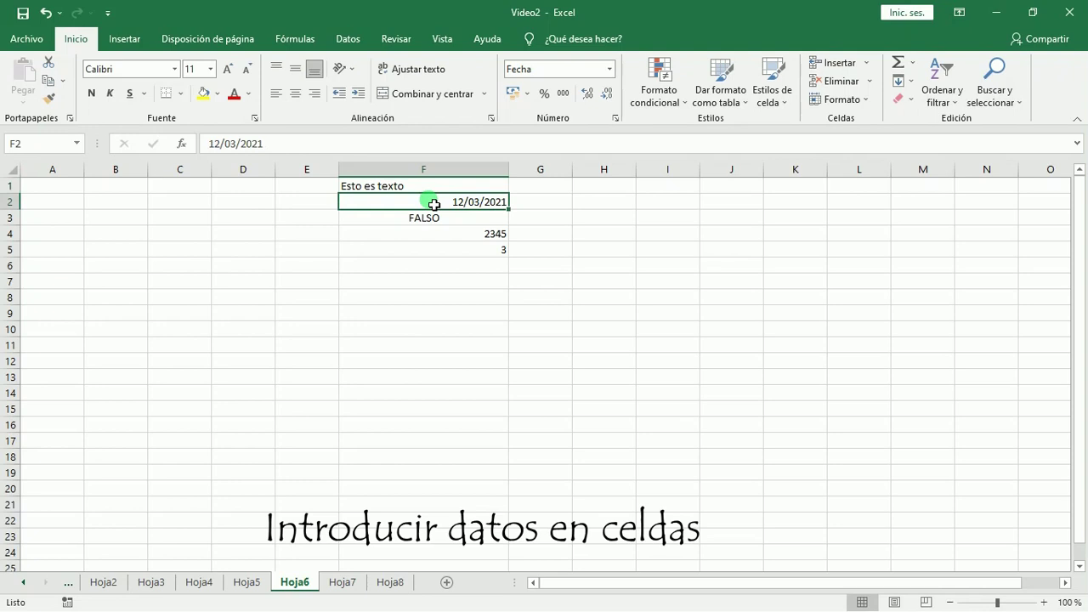
pyautogui.press('Down')
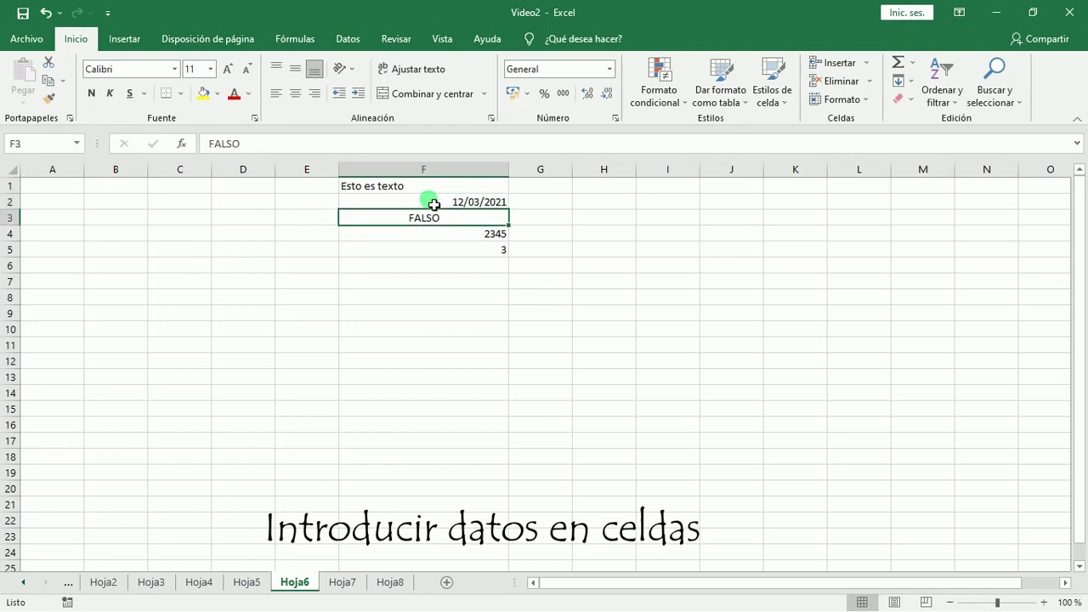
pyautogui.press('Down')
pyautogui.press('Down')
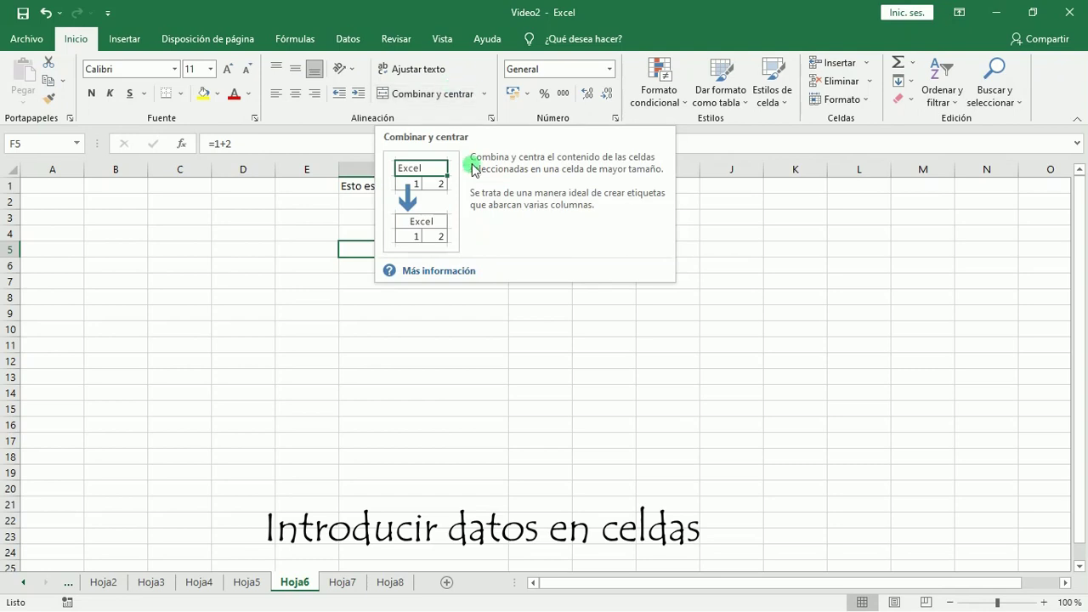
pyautogui.click(520, 342)
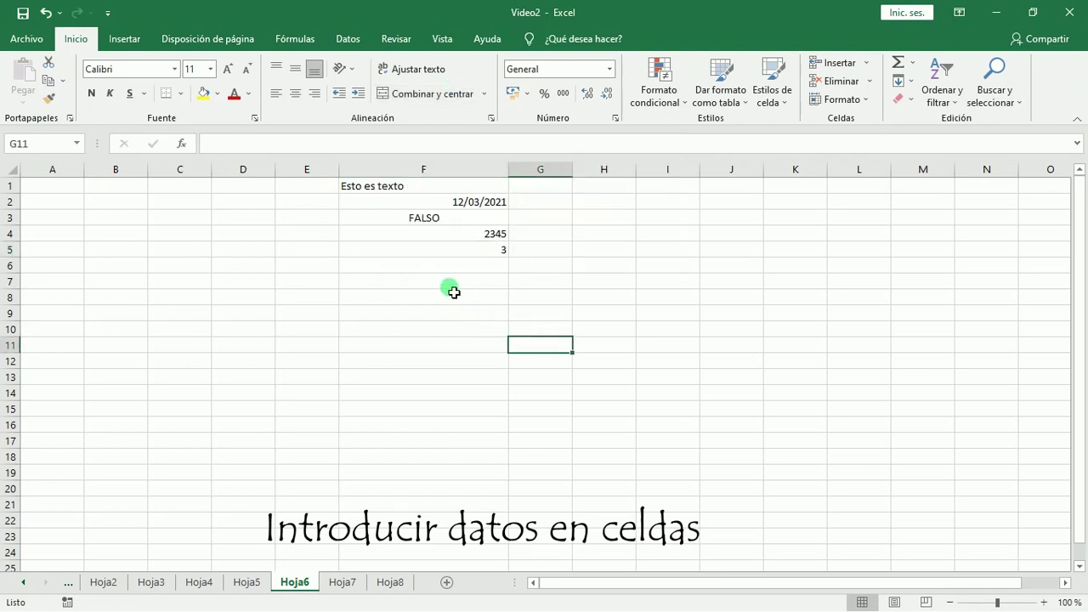
# Enter "CET Oposiciones" in cell F7, erasing the repeated word "Oposiciones" before confirming the entry
pyautogui.click(397, 286)
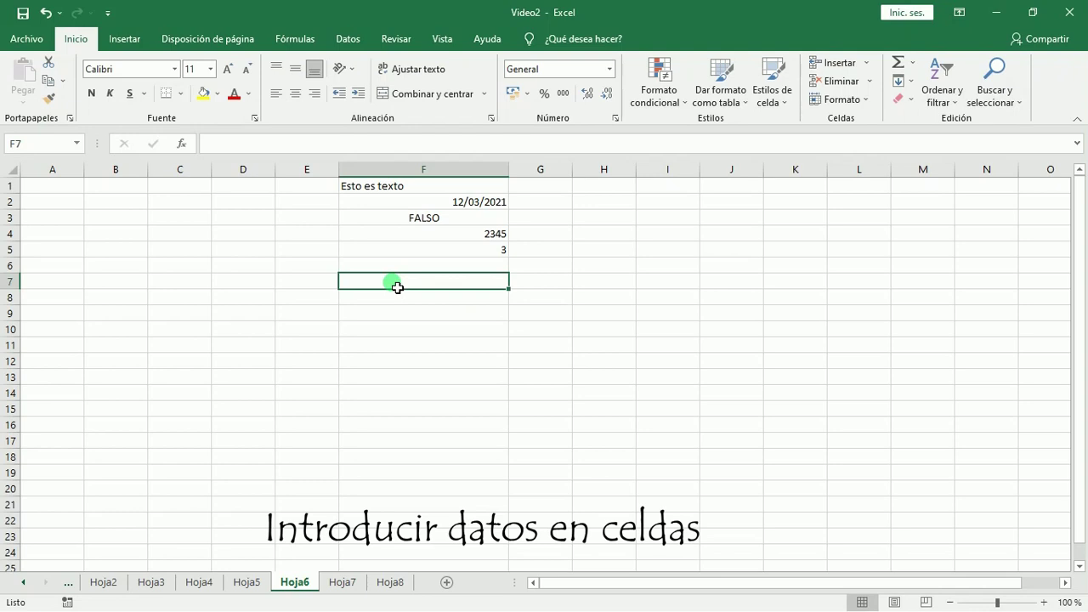
pyautogui.write('CET Oposiciones ')
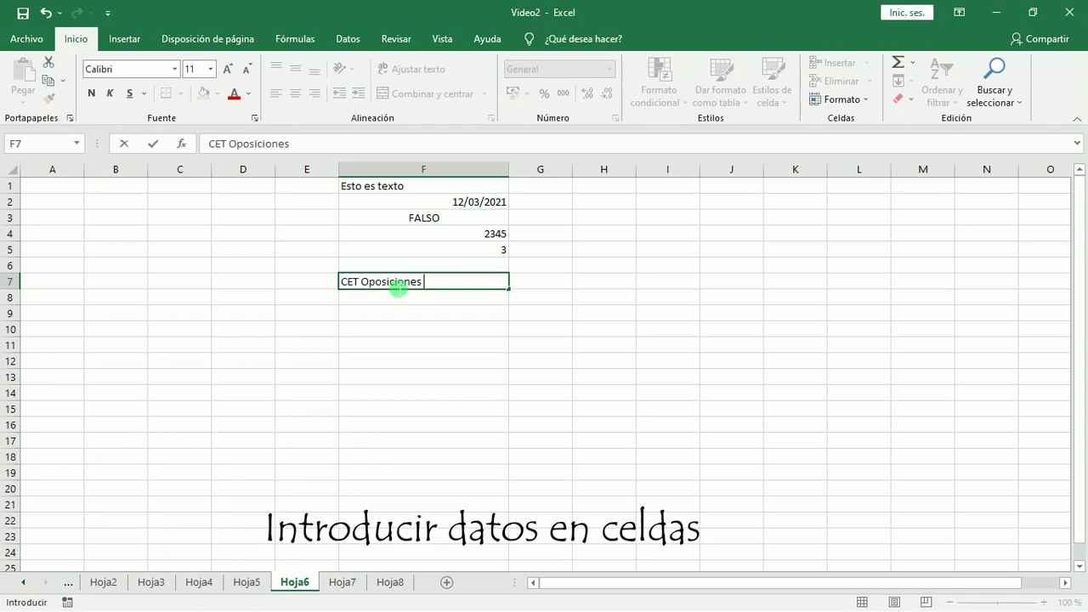
pyautogui.write('Oposiciones')
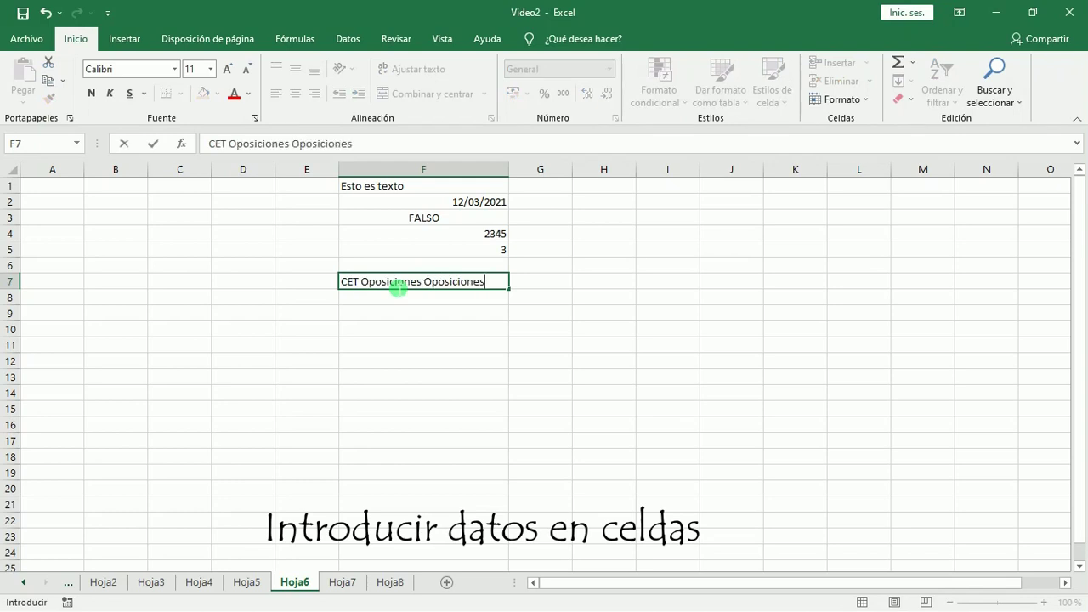
pyautogui.press('BackSpace')
pyautogui.press('BackSpace')
pyautogui.press('BackSpace')
pyautogui.press('BackSpace')
pyautogui.press('BackSpace')
pyautogui.press('BackSpace')
pyautogui.press('BackSpace')
pyautogui.press('BackSpace')
pyautogui.press('BackSpace')
pyautogui.press('BackSpace')
pyautogui.press('BackSpace')
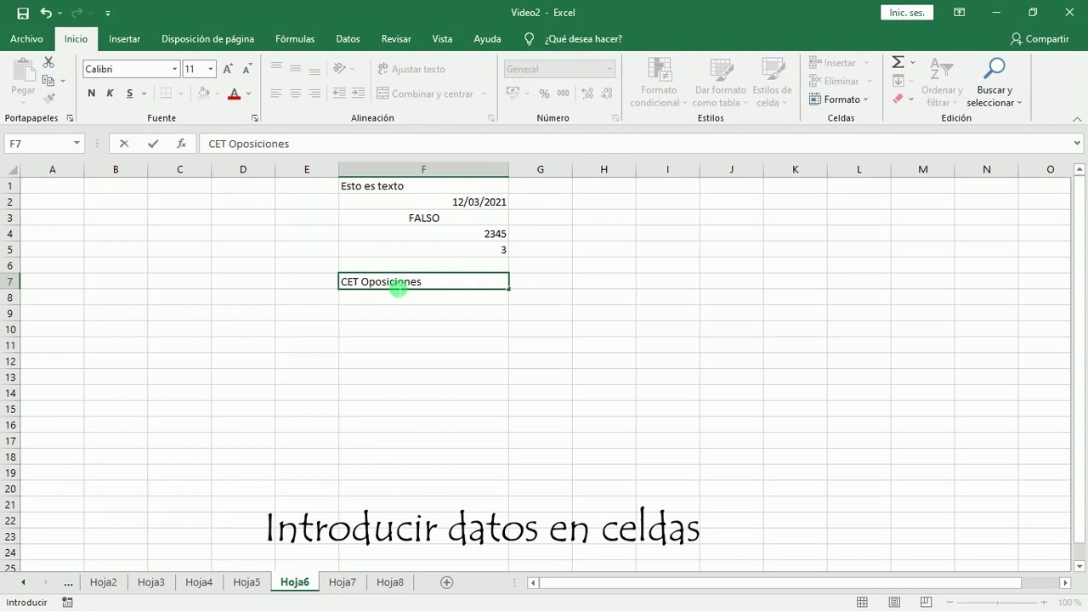
pyautogui.press('Return')
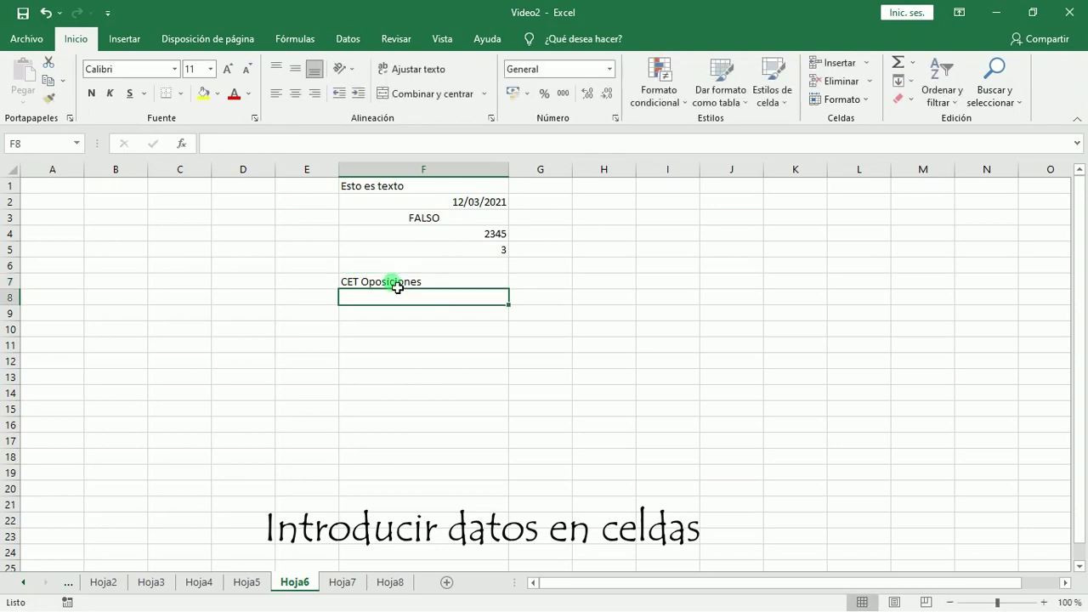
# Enter 1234 in cell F8 and 2324 in cell F9
pyautogui.click(397, 288)
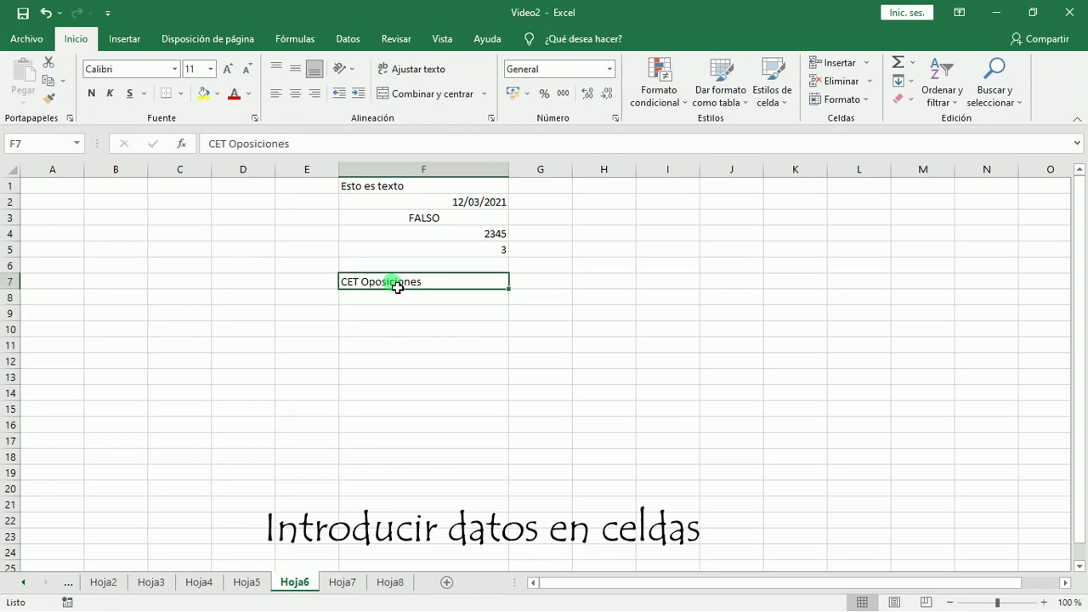
pyautogui.press('Return')
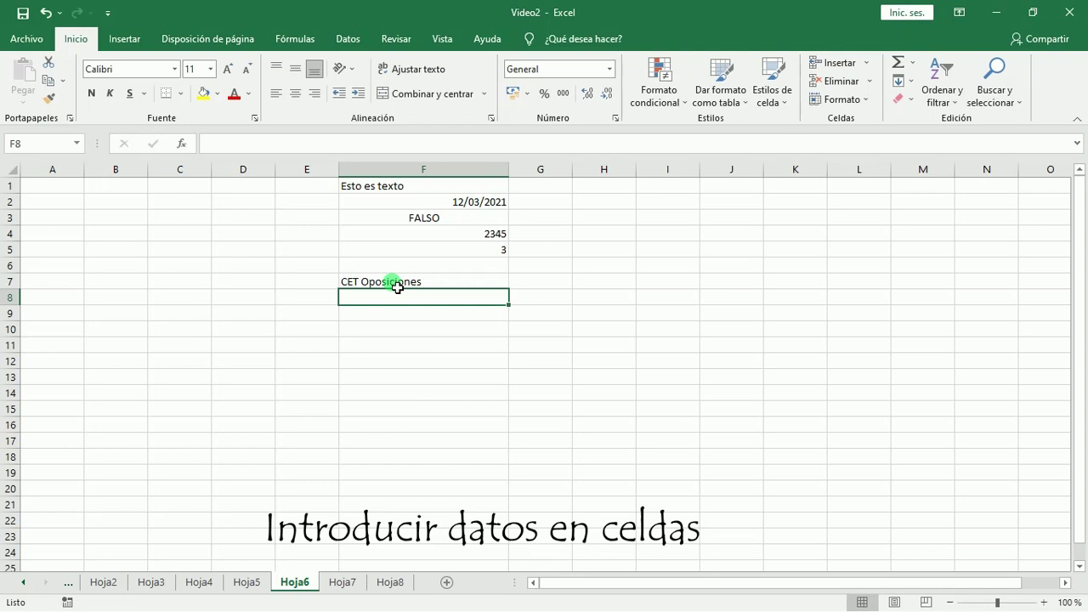
pyautogui.write('1234')
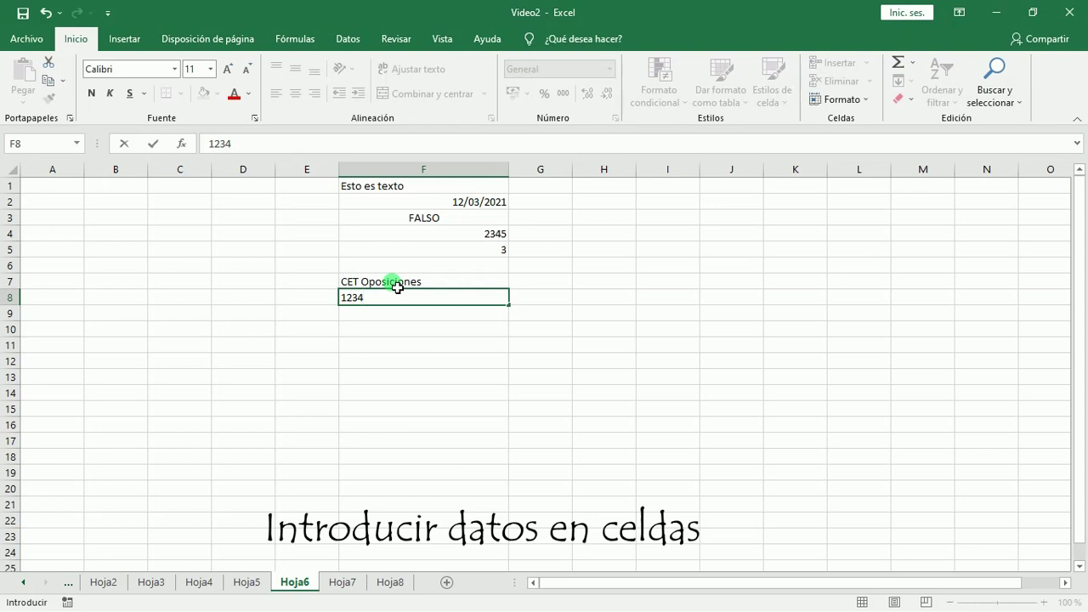
pyautogui.press('Tab')
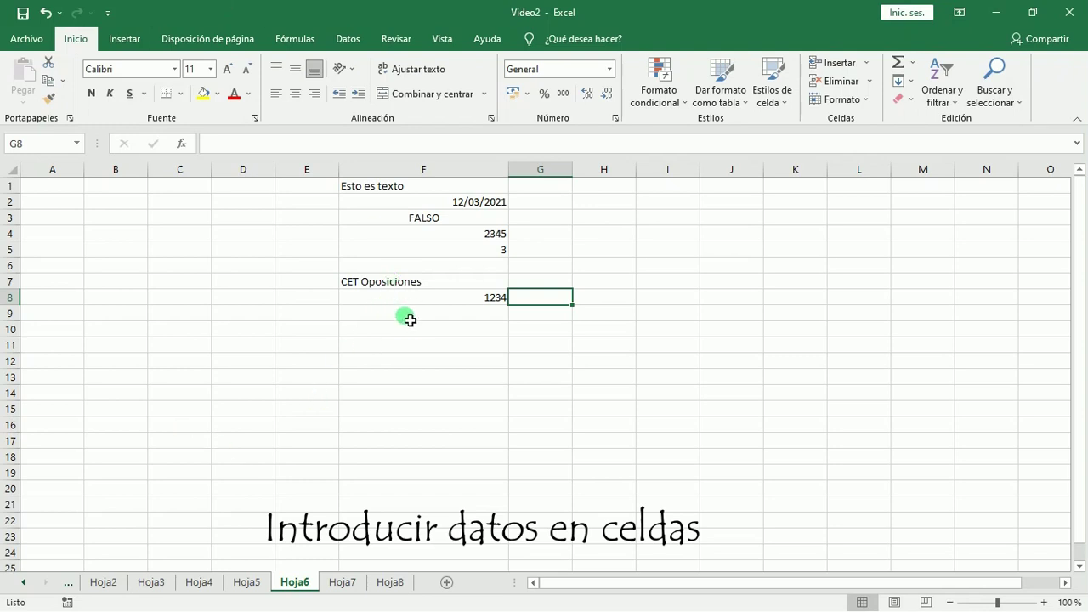
pyautogui.click(406, 317)
pyautogui.write('2324')
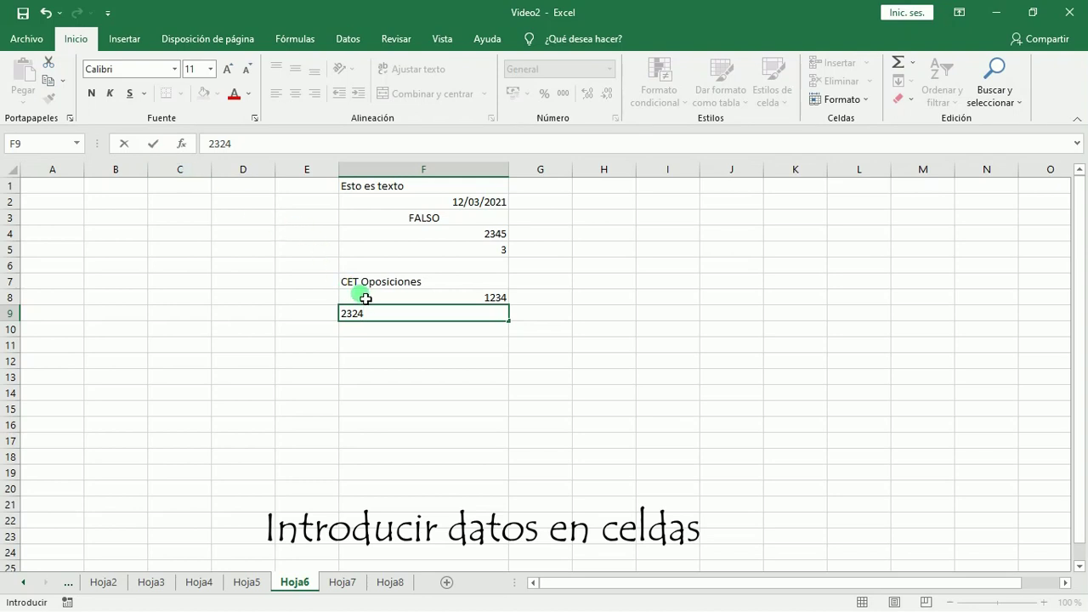
pyautogui.click(154, 144)
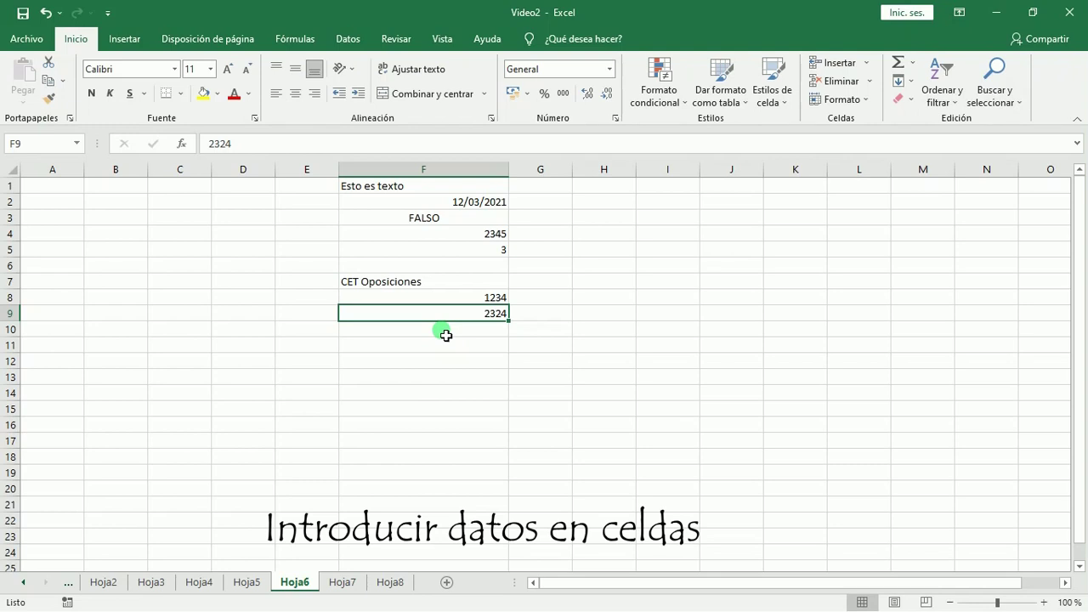
# Move the active cell one cell at a time from F7 through the cells around F8, ending on F8
pyautogui.click(432, 283)
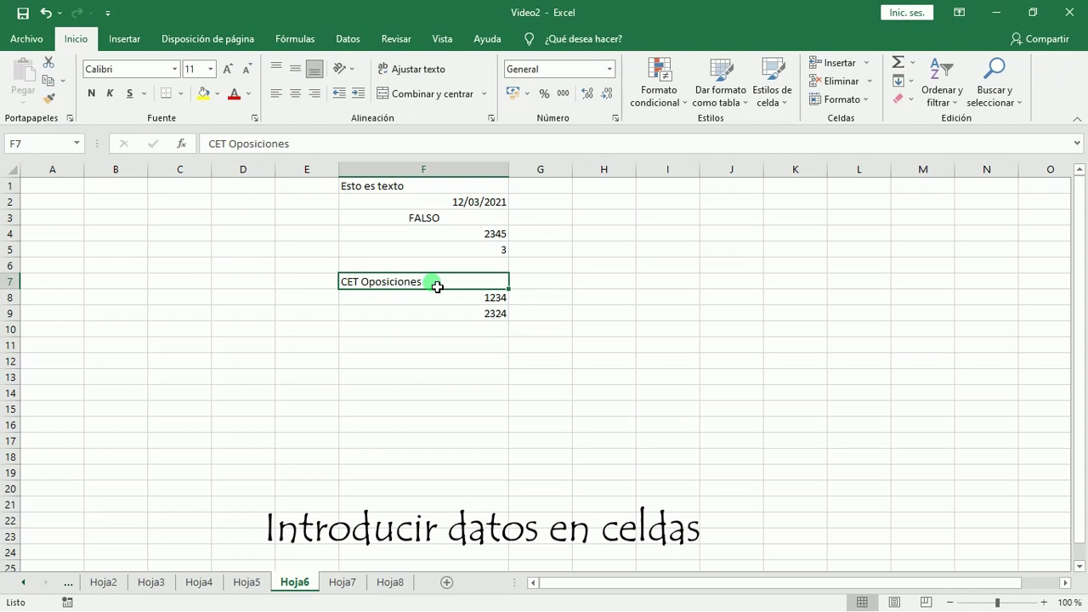
pyautogui.press('Down')
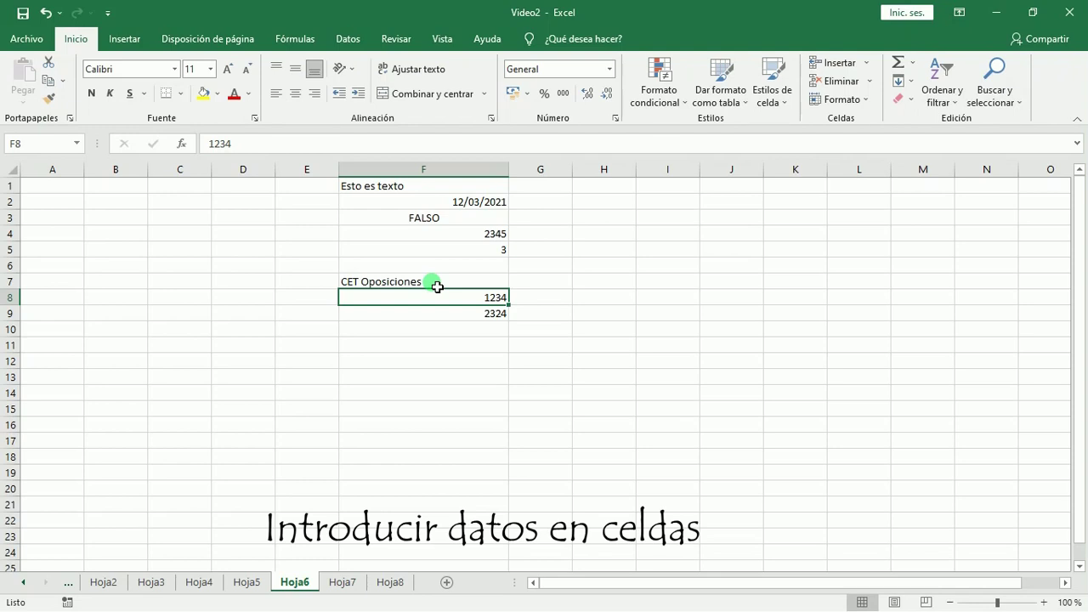
pyautogui.press('Right')
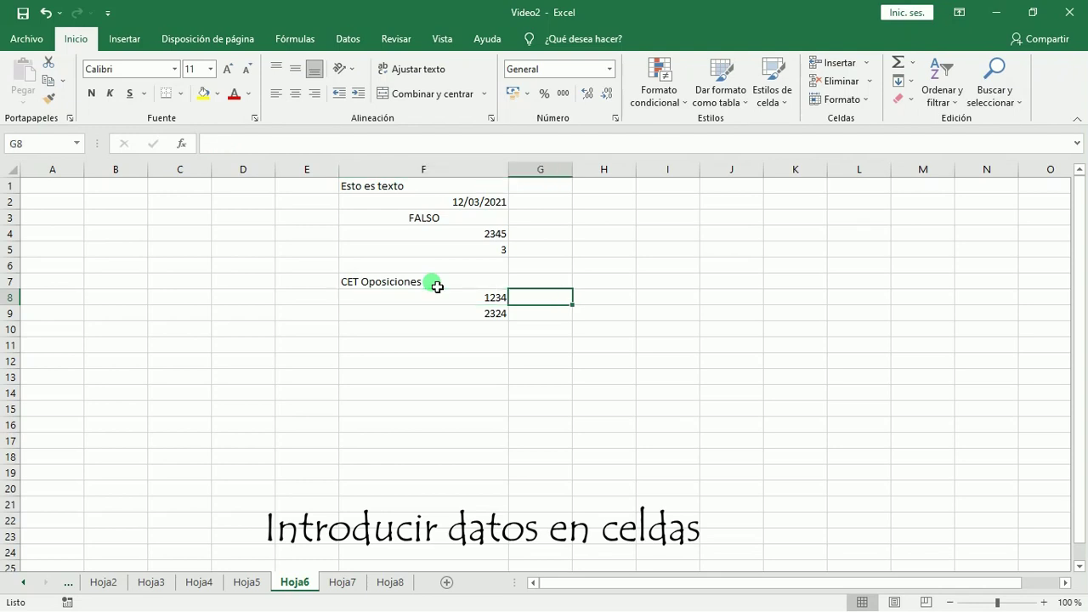
pyautogui.press('Left')
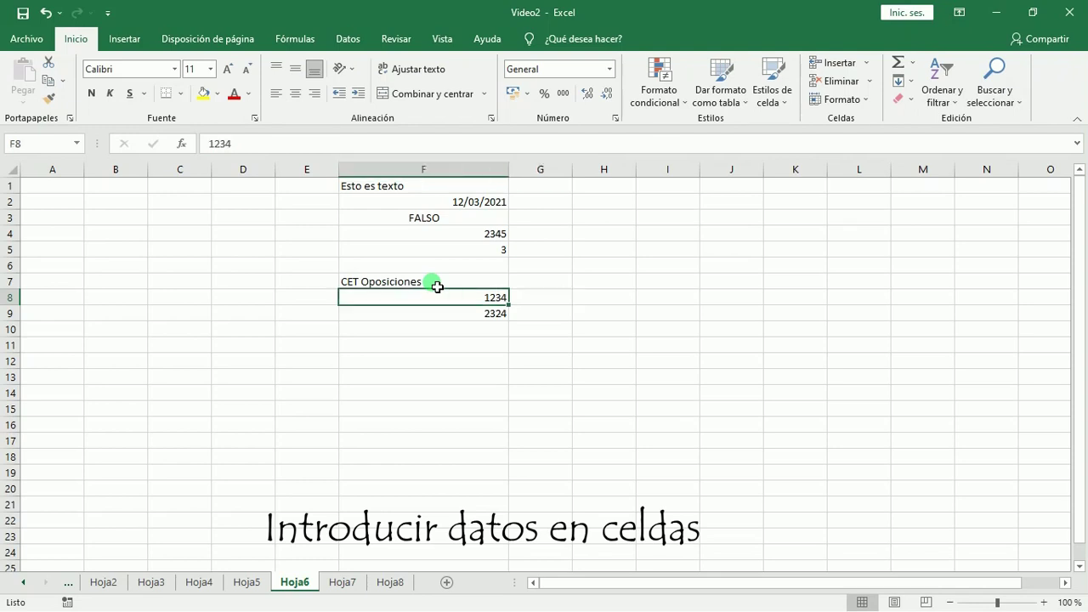
pyautogui.press('Left')
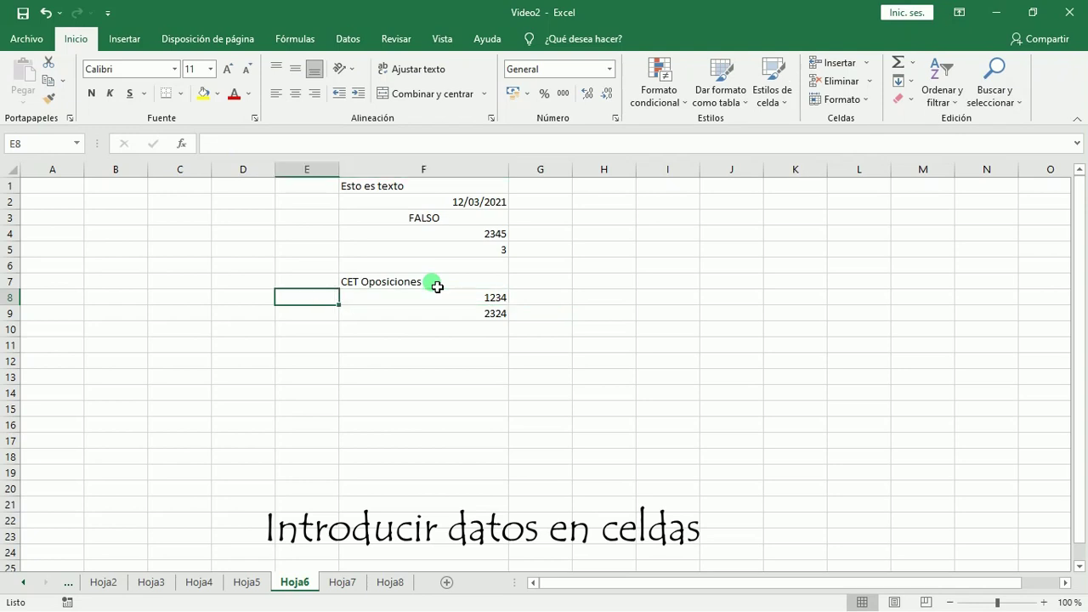
pyautogui.press('Up')
pyautogui.press('Down')
pyautogui.press('Right')
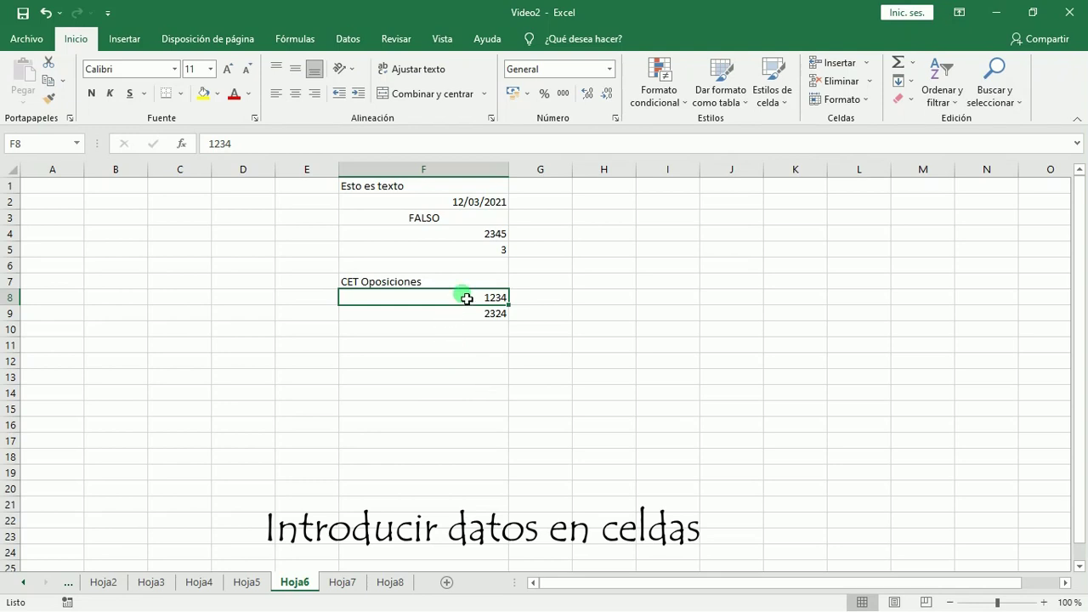
pyautogui.write('7777777777')
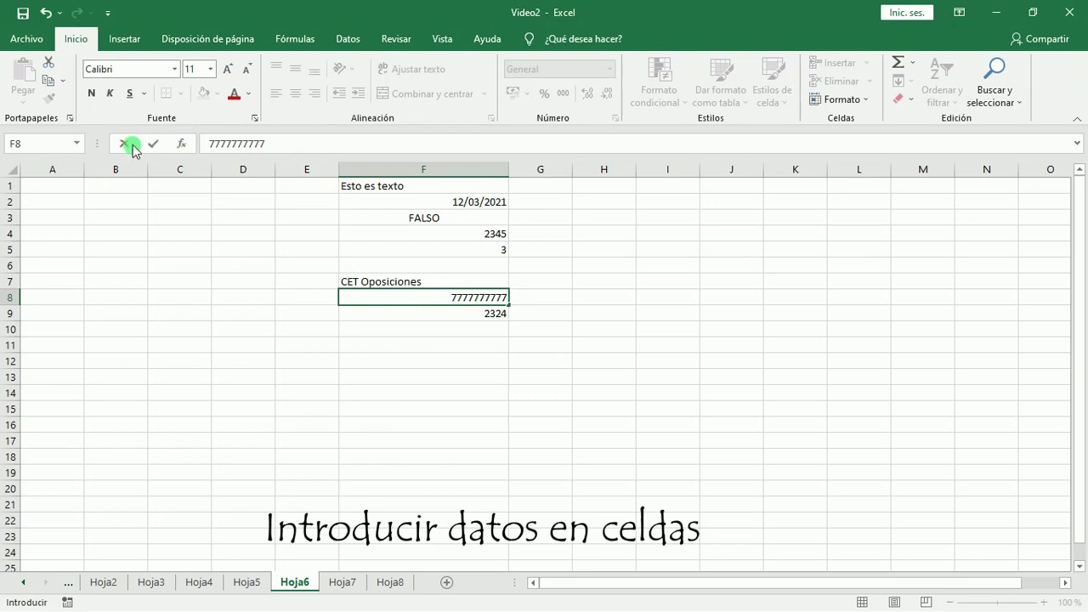
pyautogui.moveTo(102, 125); pyautogui.dragTo(138, 168)
pyautogui.click(124, 144)
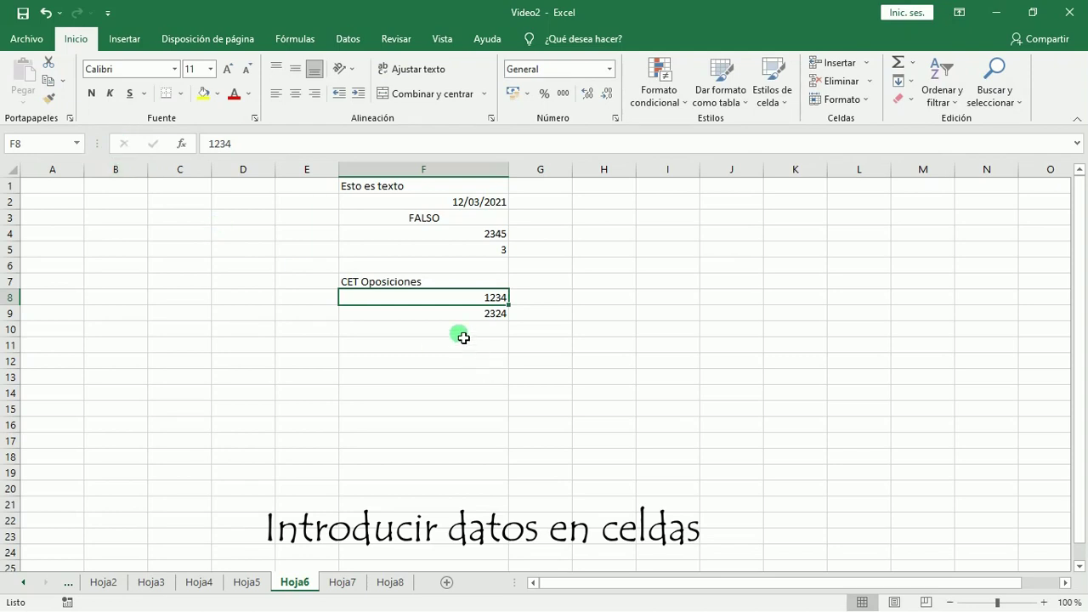
pyautogui.click(452, 314)
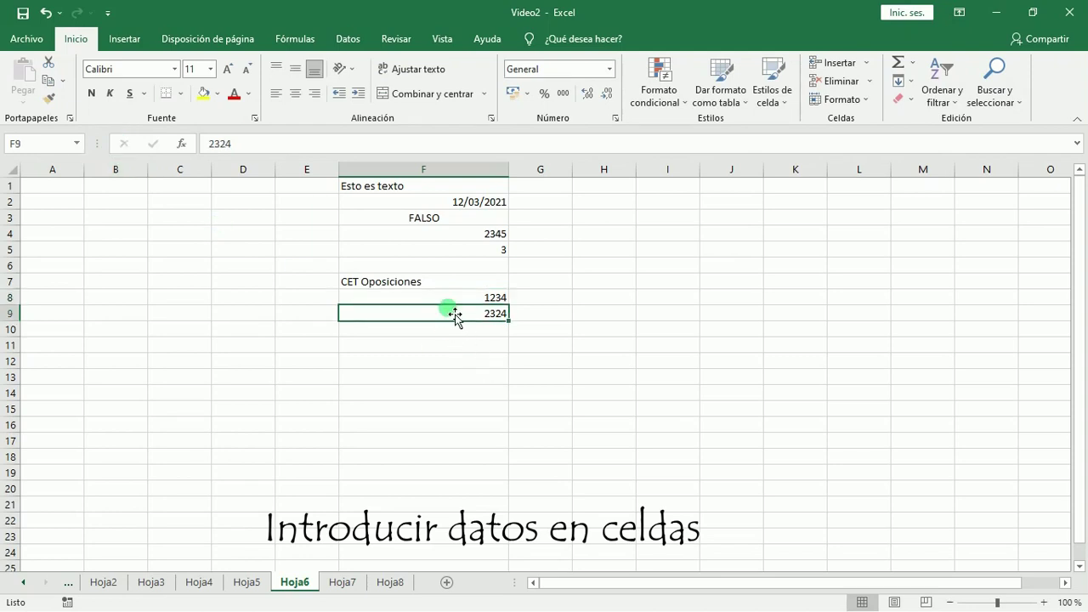
pyautogui.write('sdjkgfsdjfgsdñjk')
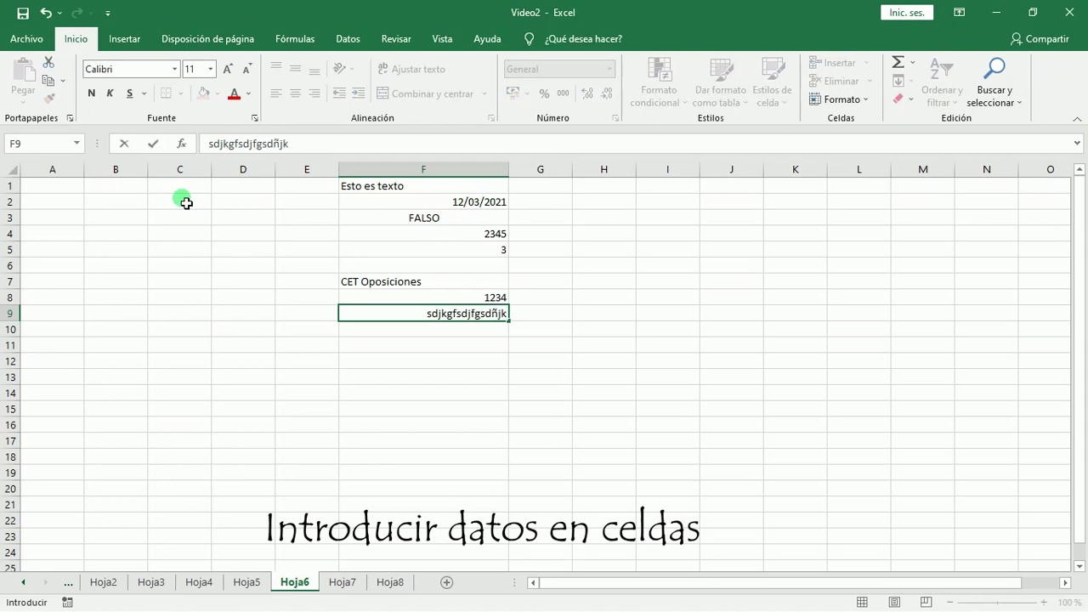
pyautogui.click(124, 146)
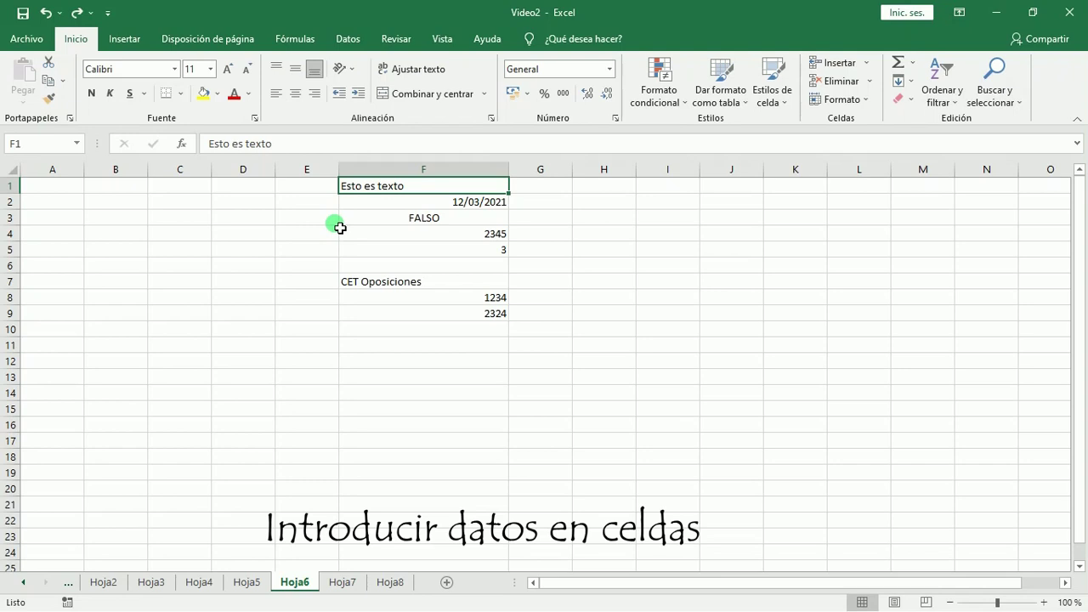
# Append "que no cabe en la celda" to the existing text in cell F1
pyautogui.click(302, 150)
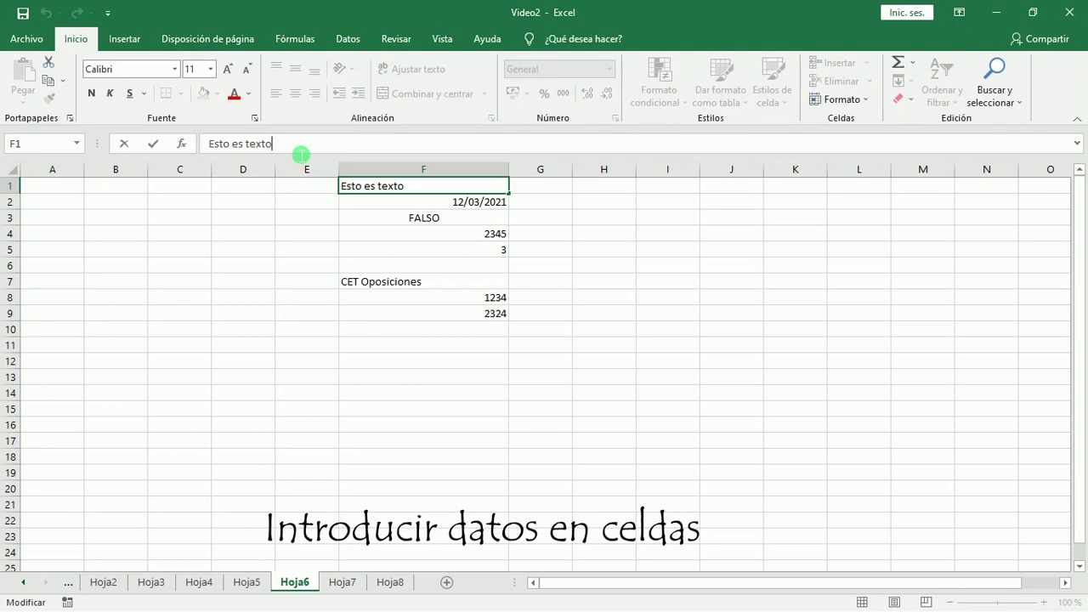
pyautogui.write('que no cabe en la celda')
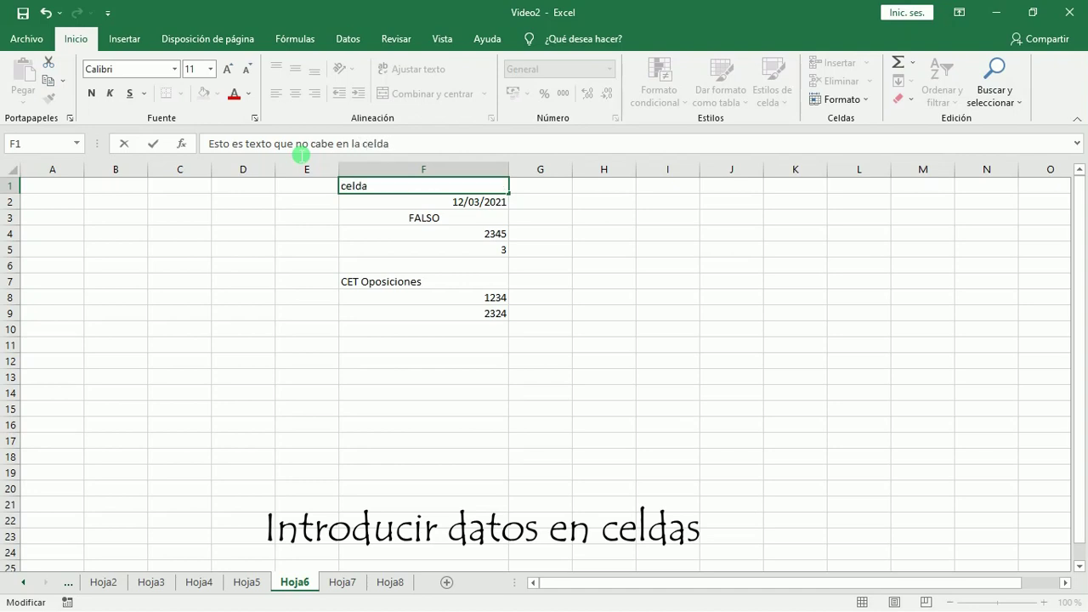
pyautogui.press('Return')
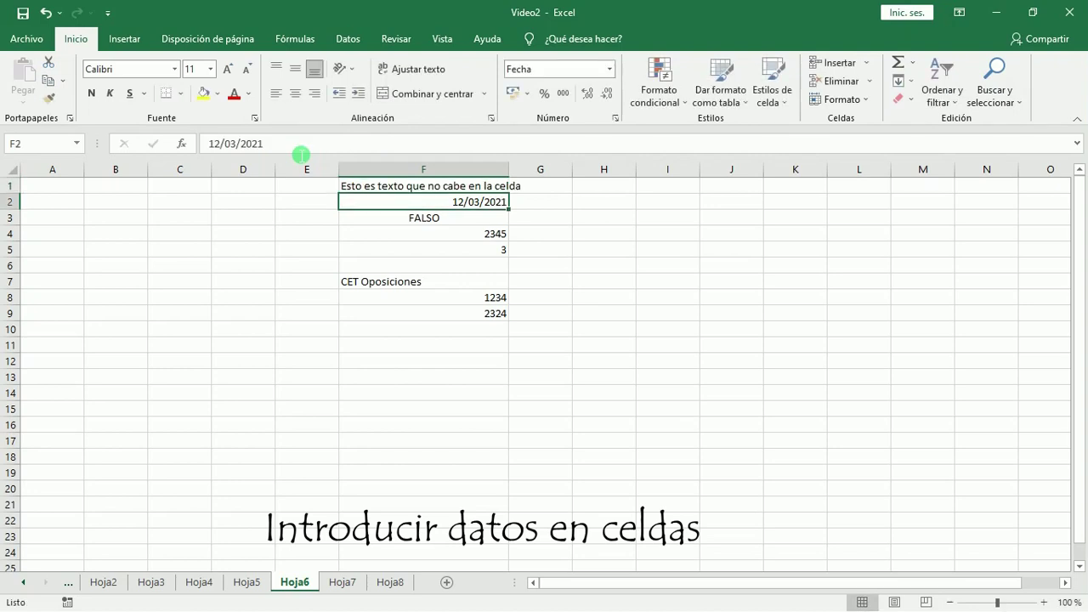
pyautogui.click(546, 188)
pyautogui.click(653, 204)
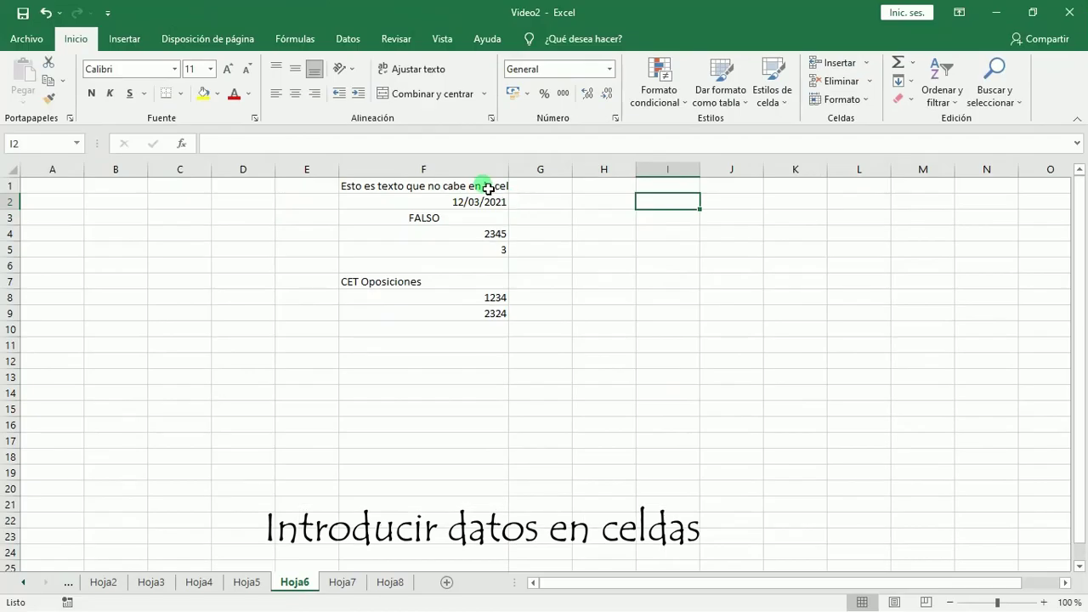
pyautogui.click(488, 188)
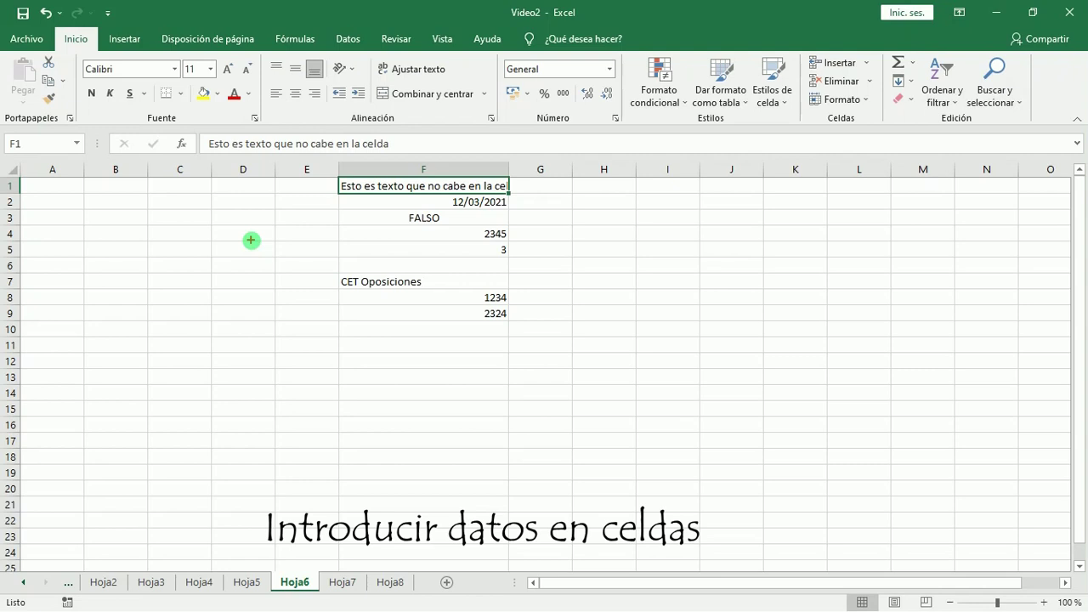
pyautogui.write('alt+')
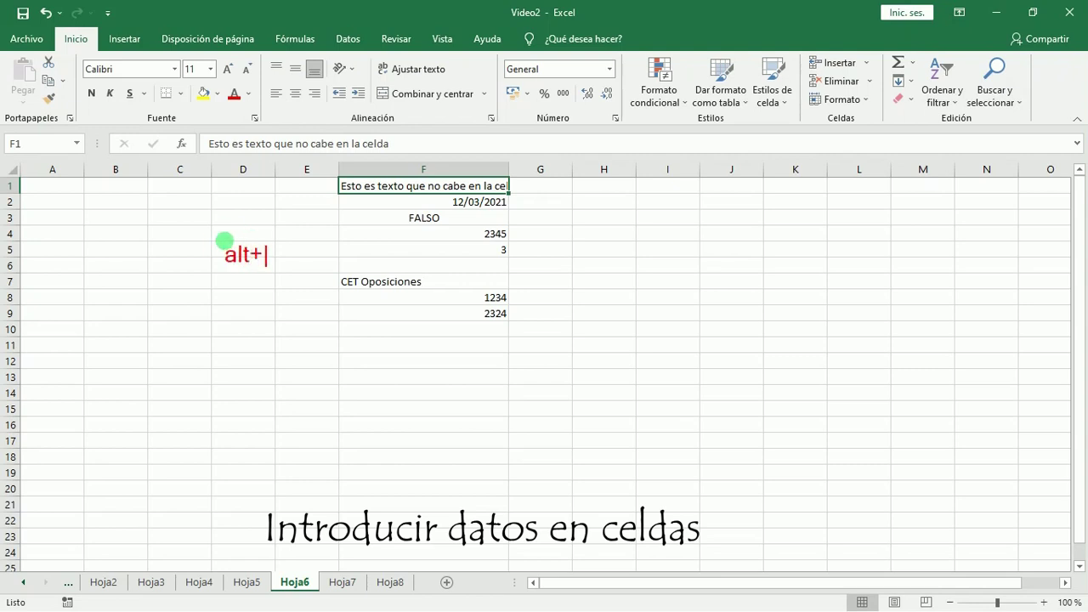
pyautogui.write('enter')
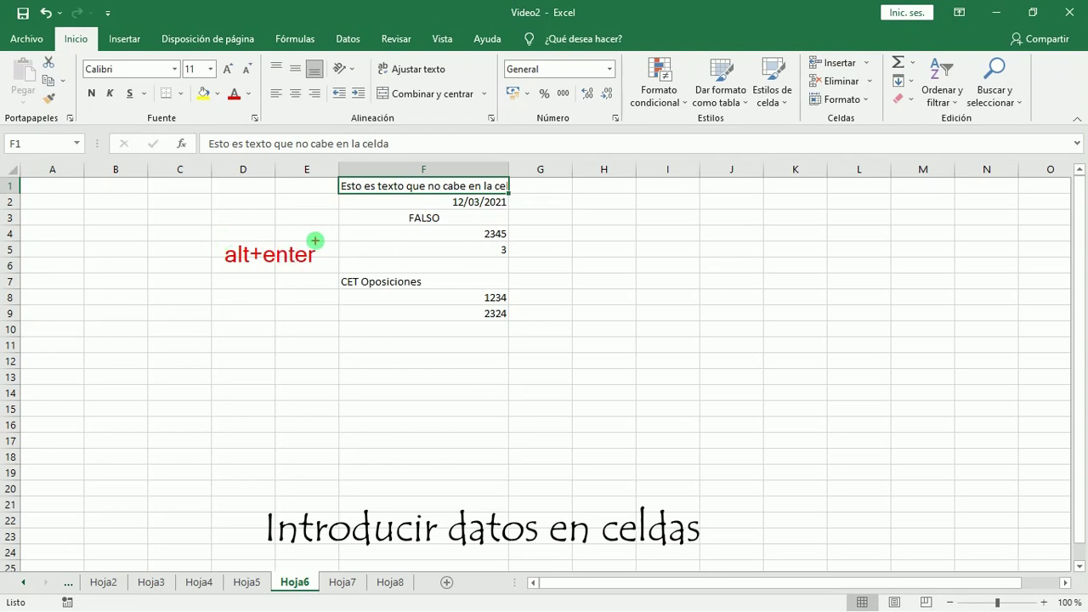
pyautogui.press('Escape')
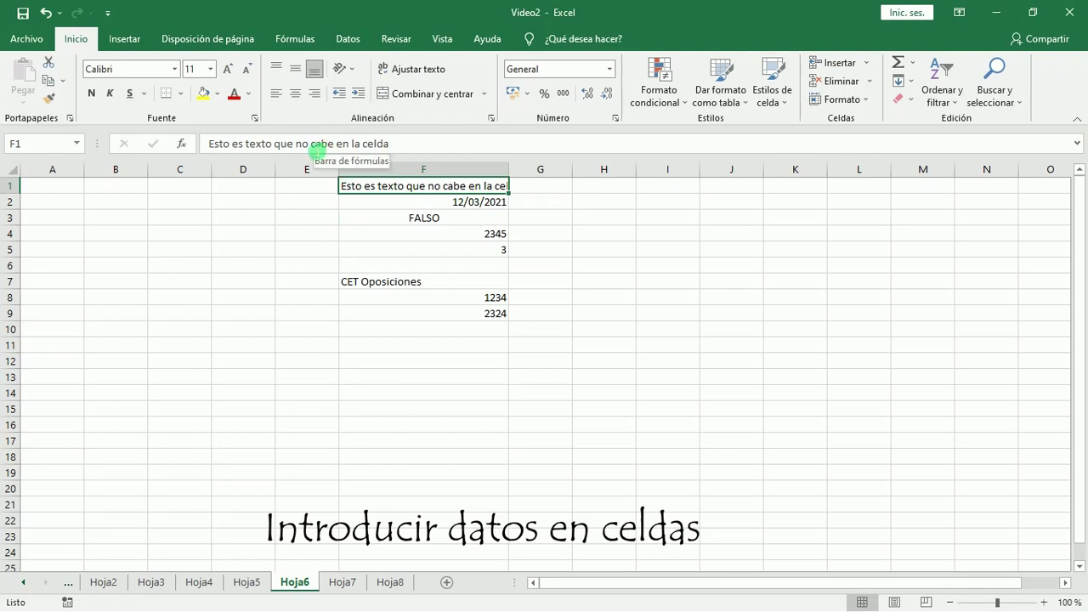
# Insert a line break in the text of cell F1 between "no" and "cabe"
pyautogui.click(310, 145)
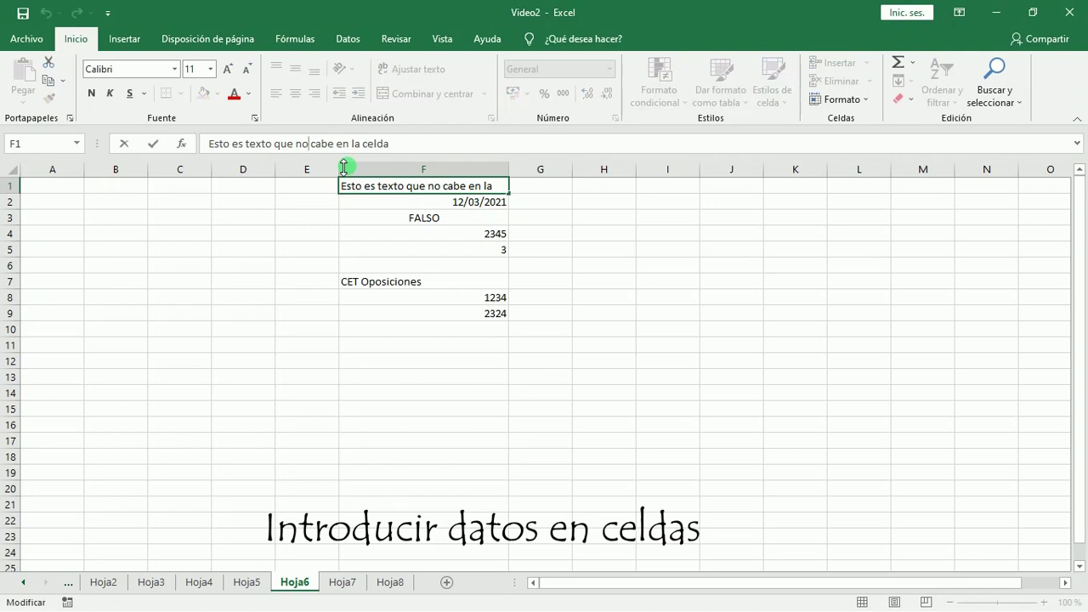
pyautogui.hotkey('shift', 'Home')
pyautogui.press('BackSpace')
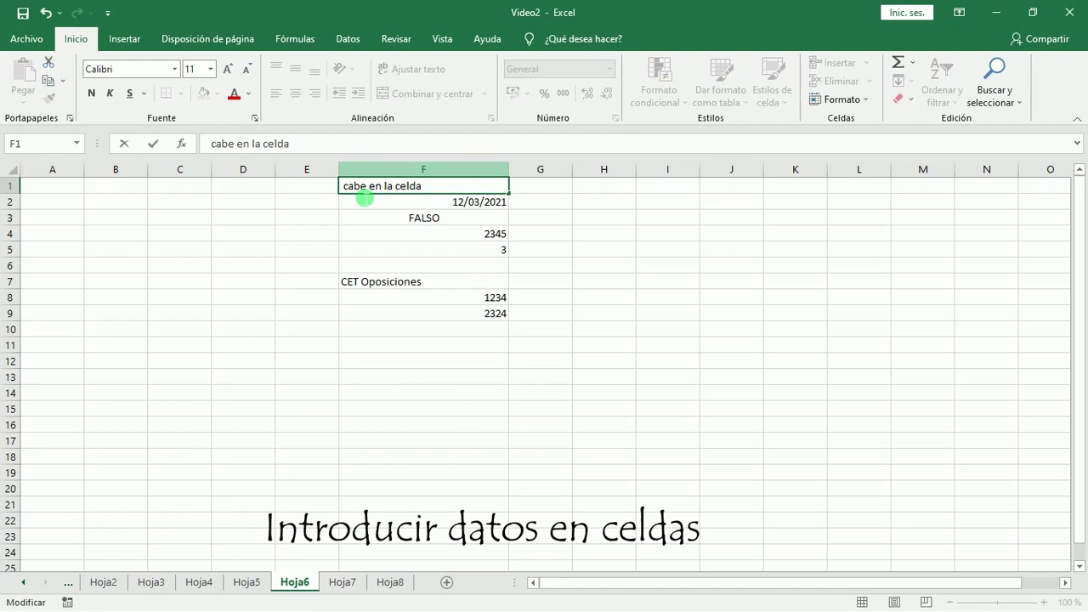
pyautogui.press('Return')
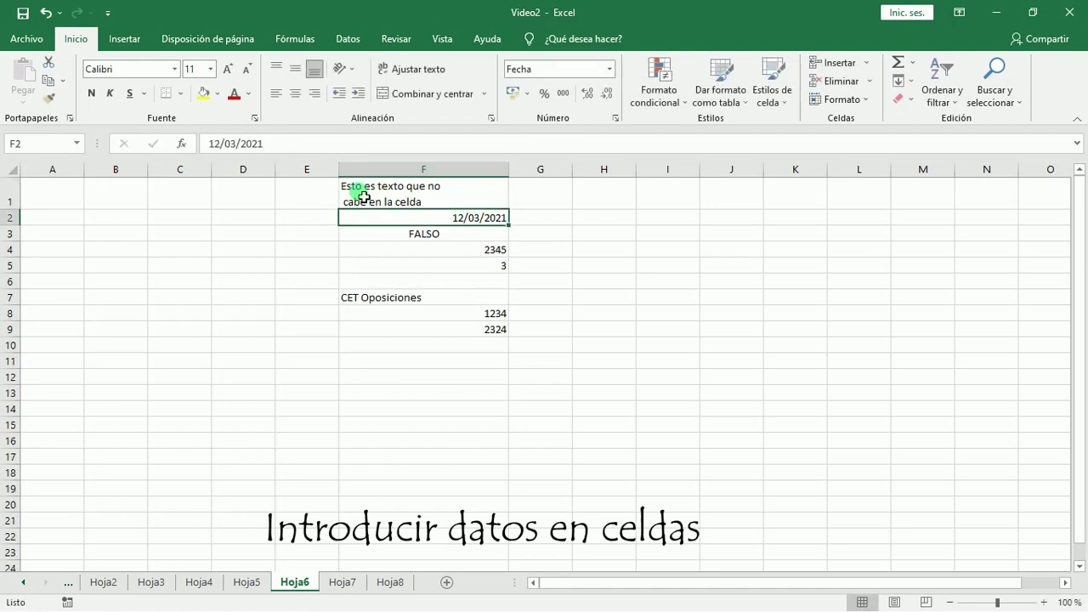
pyautogui.click(414, 204)
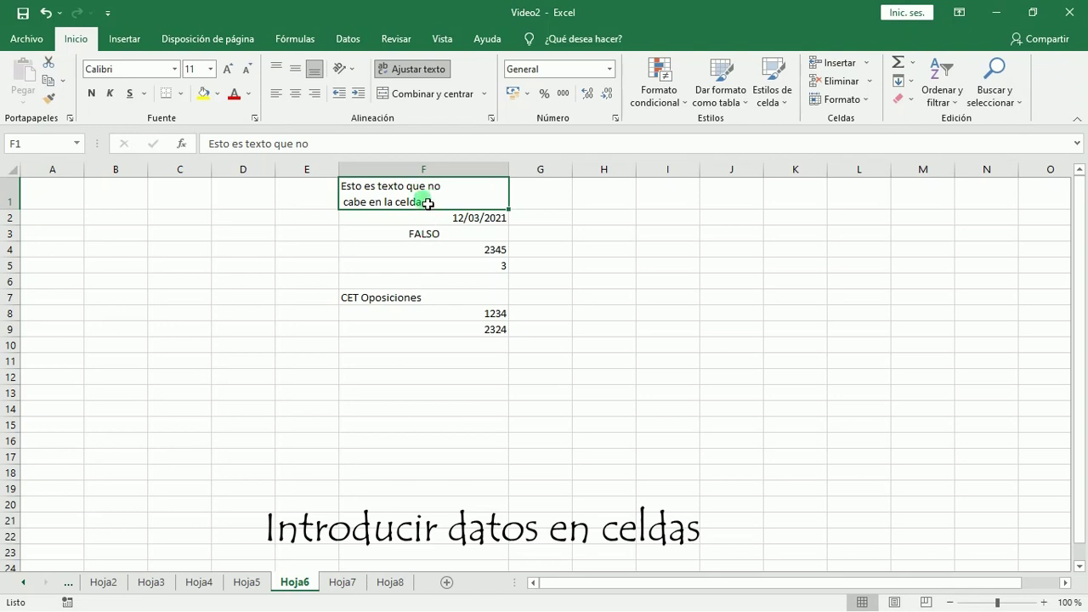
# Replace the logical value in cell F3 with verdadero
pyautogui.click(439, 237)
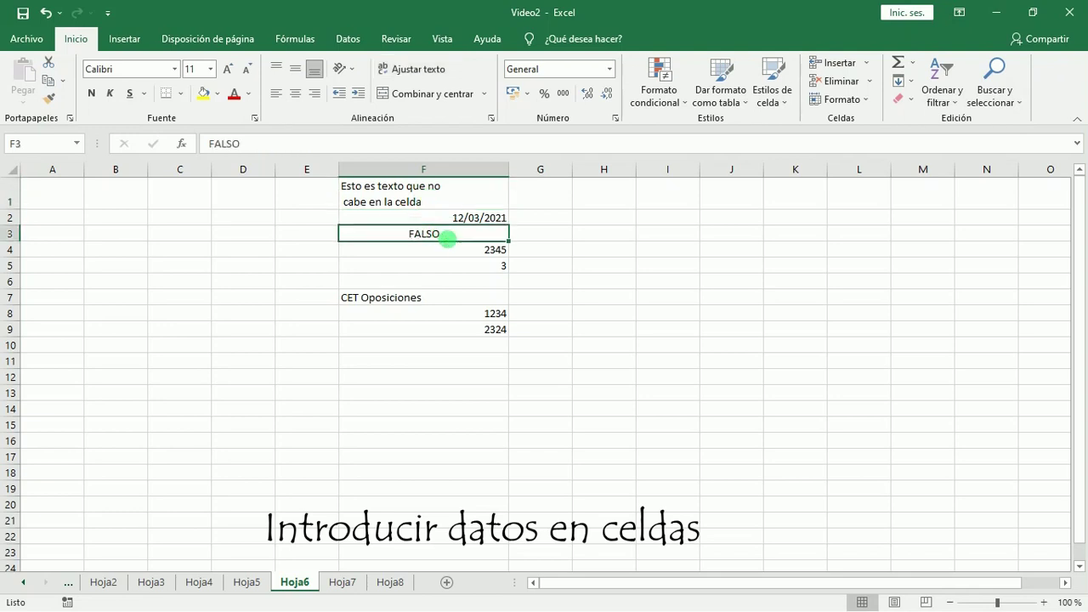
pyautogui.write('verdadero')
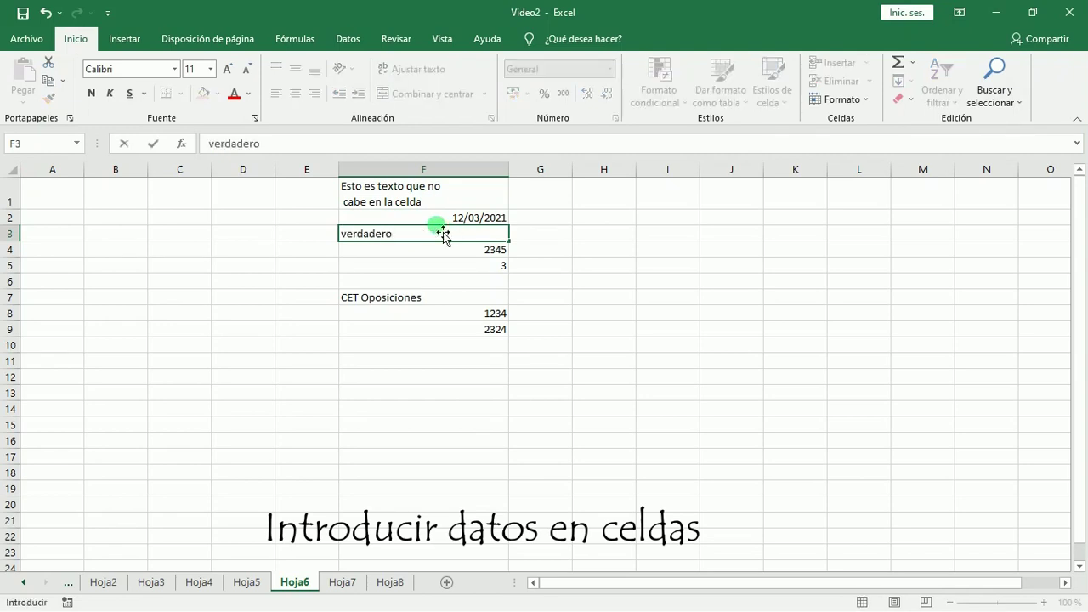
pyautogui.click(154, 145)
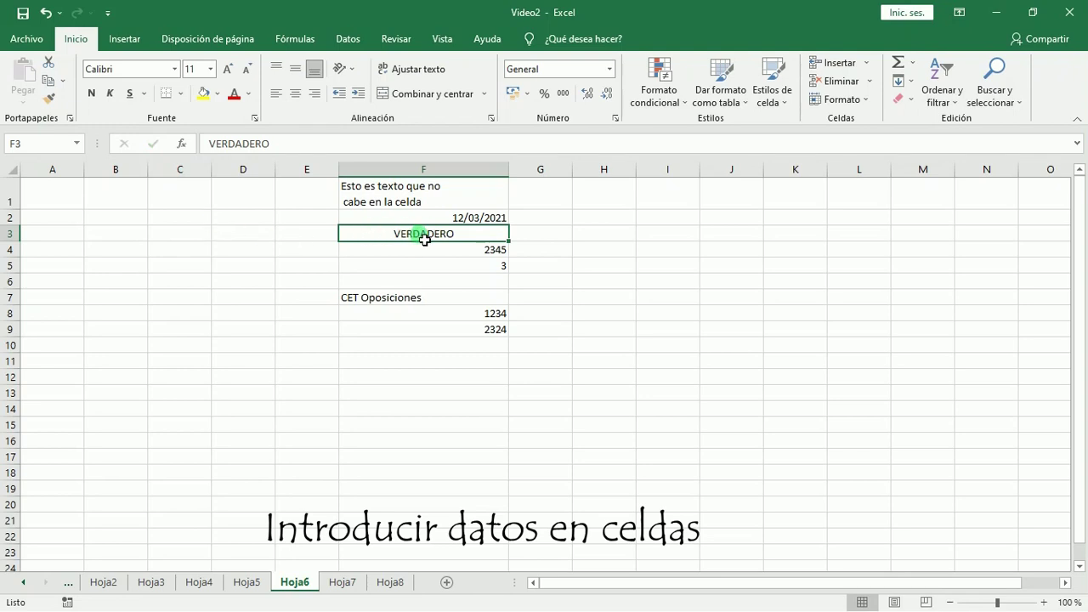
# Edit the content of cell F3 and replace the whole entry with falso
pyautogui.click(277, 145)
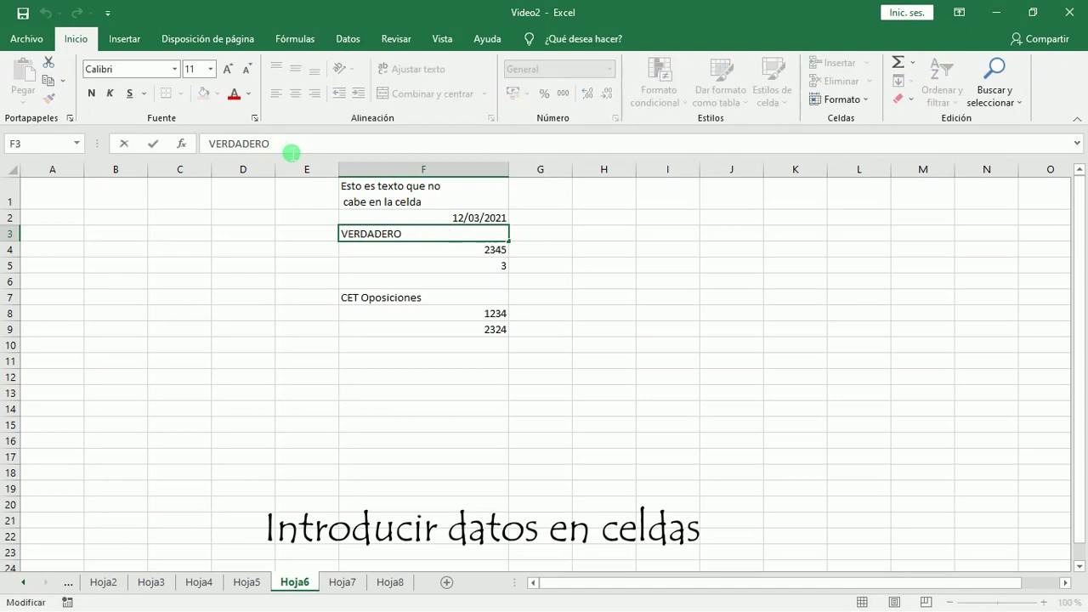
pyautogui.moveTo(289, 145); pyautogui.dragTo(194, 143)
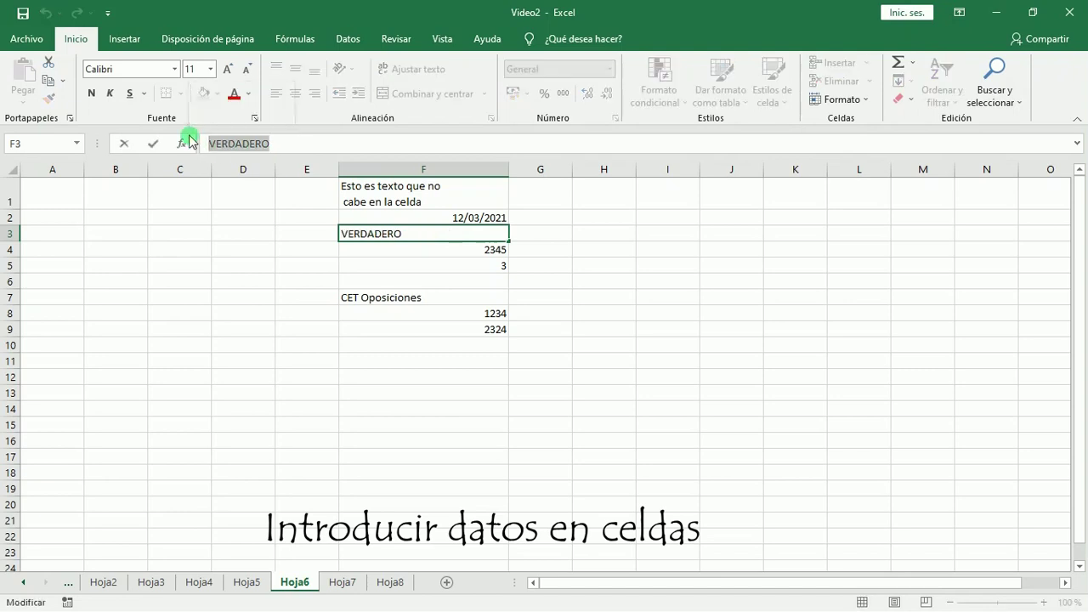
pyautogui.write('falso')
pyautogui.press('Return')
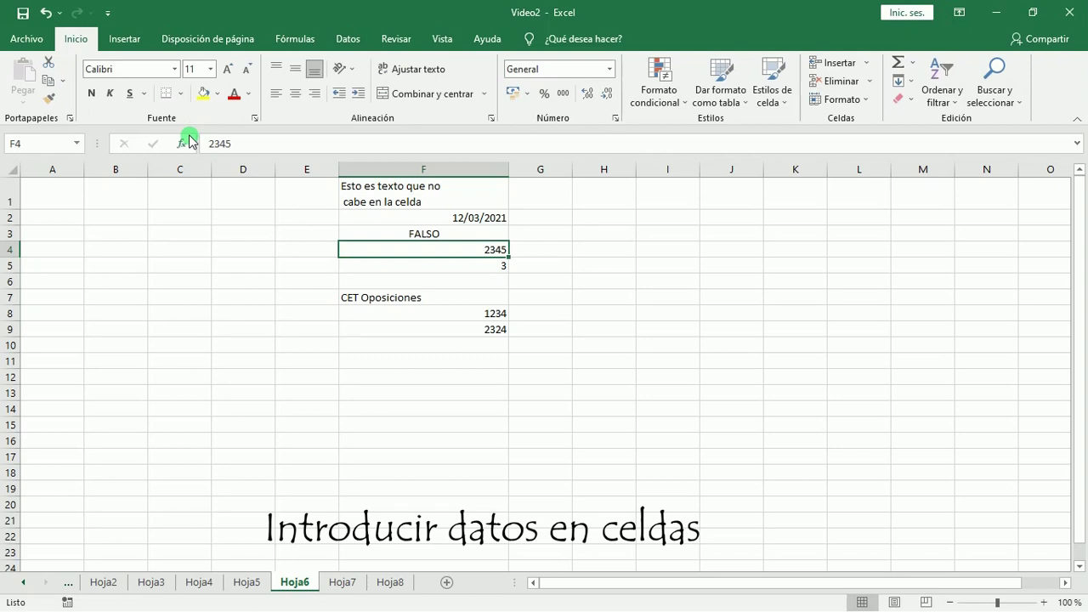
# Edit the text in cell F1, inserting "dfd" right after the word "que"
pyautogui.click(361, 201)
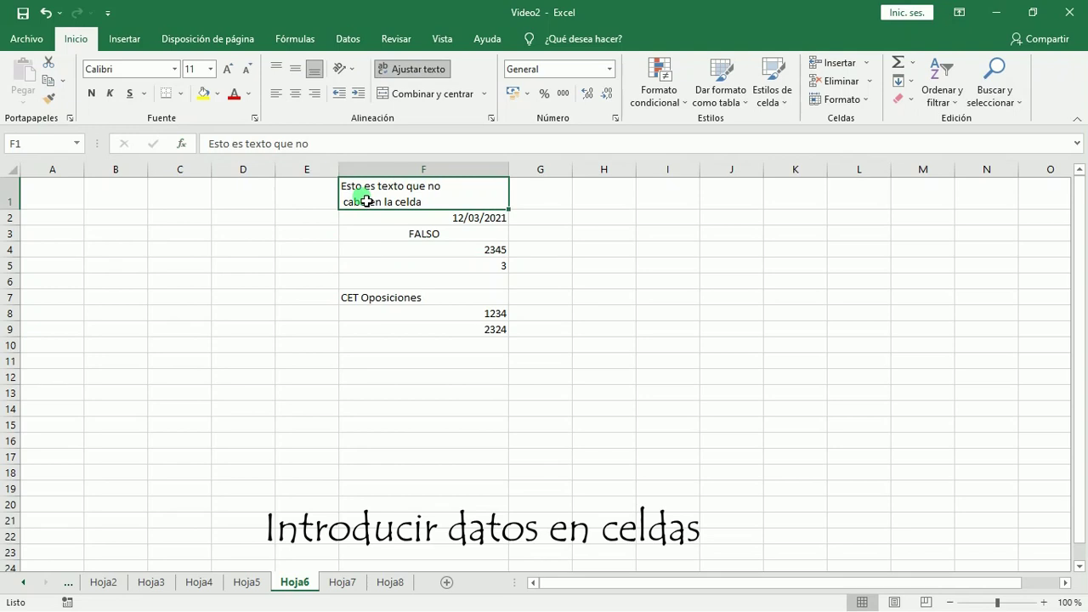
pyautogui.press('F2')
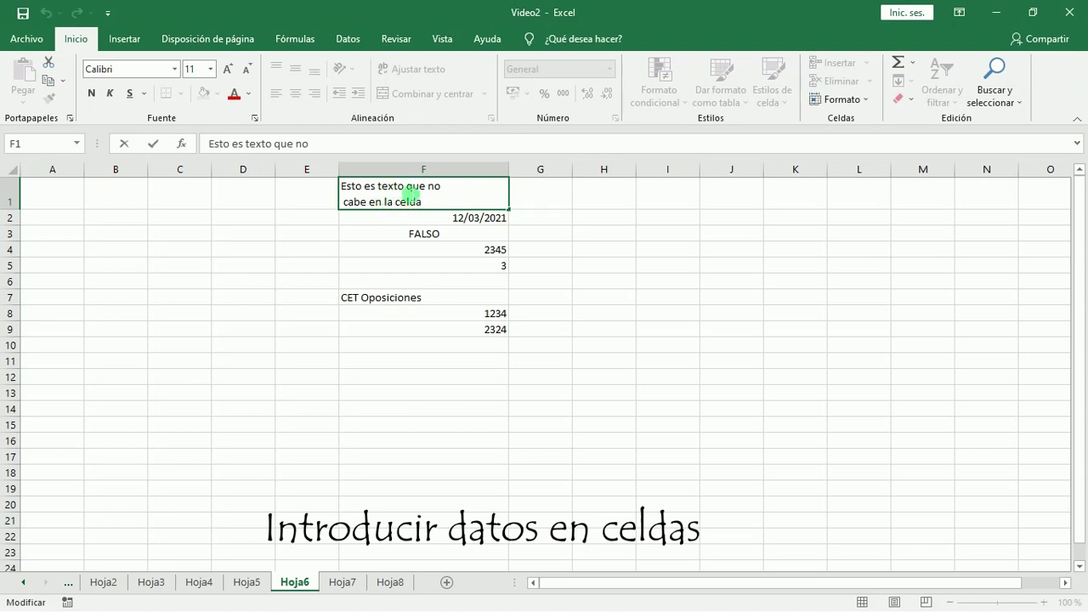
pyautogui.click(426, 187)
pyautogui.write('dfd')
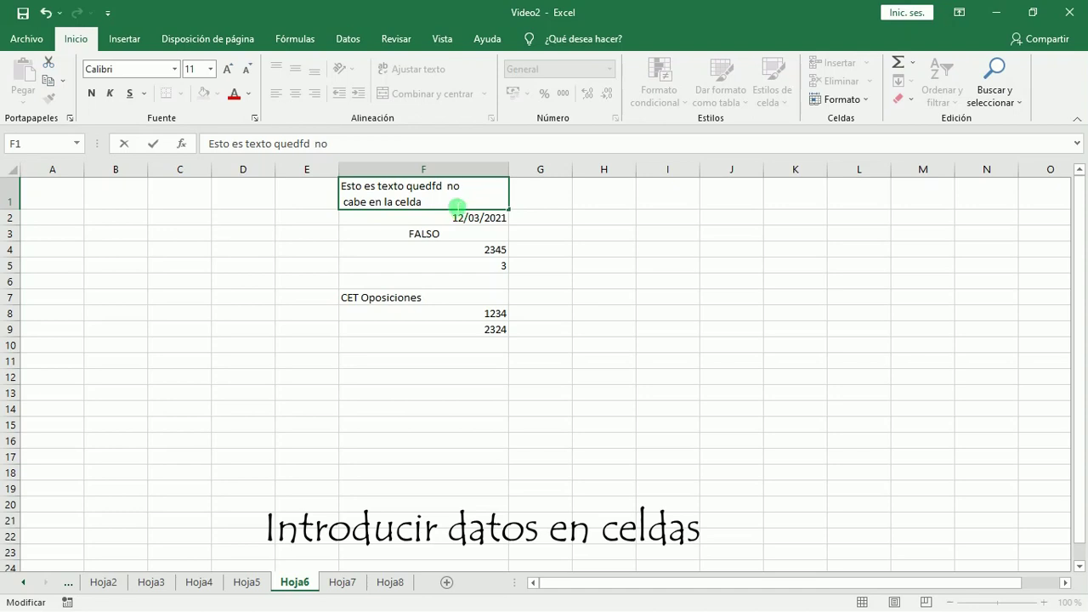
pyautogui.click(444, 206)
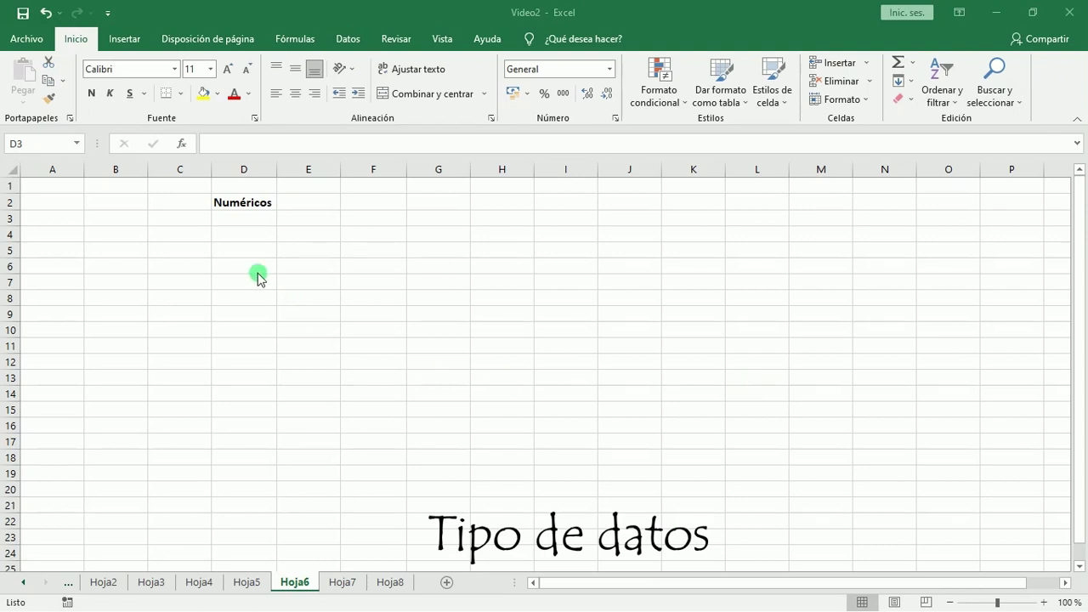
# Enter 21, 34, 56, 67 and 54 in cells D3 to D7 under the Numéricos heading
pyautogui.click(265, 223)
pyautogui.write('21')
pyautogui.press('Return')
pyautogui.write('34')
pyautogui.press('Return')
pyautogui.write('56')
pyautogui.press('Return')
pyautogui.write('67')
pyautogui.press('Return')
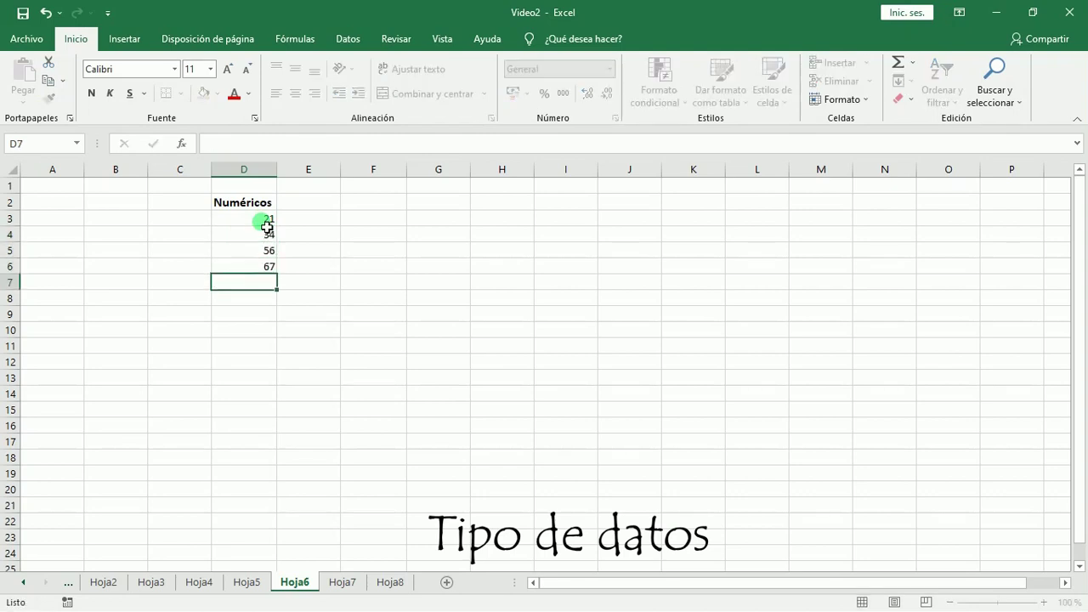
pyautogui.write('54')
pyautogui.press('Return')
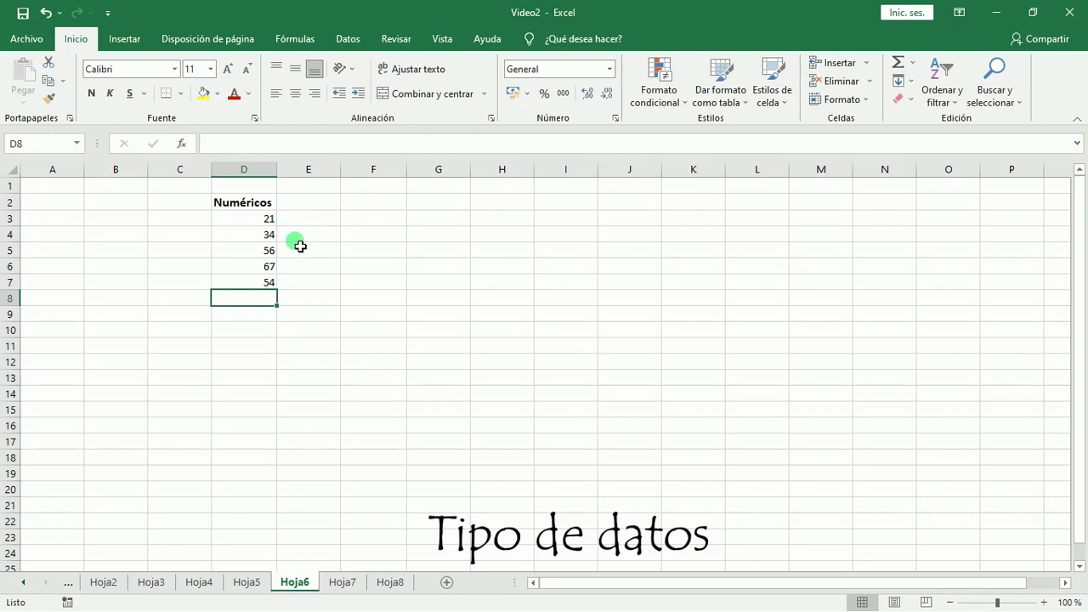
# Compare the stored contents and number formats of cells D3, E3 and F3, and look over the Fechas list
pyautogui.click(264, 220)
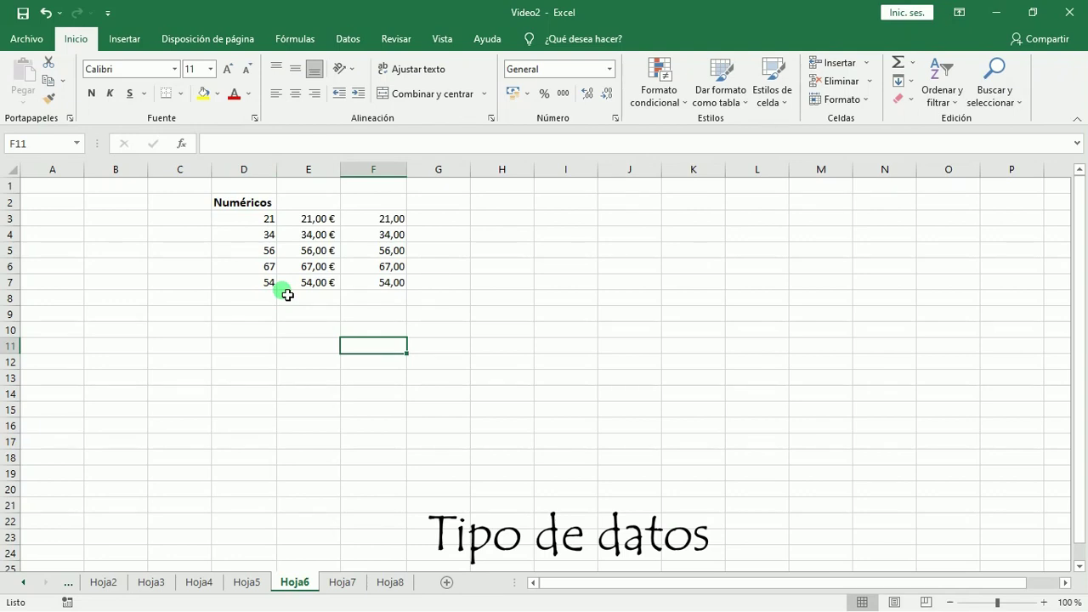
pyautogui.moveTo(244, 213)
pyautogui.mouseDown()
pyautogui.moveTo(248, 262)
pyautogui.moveTo(427, 299)
pyautogui.moveTo(377, 189)
pyautogui.moveTo(245, 217)
pyautogui.mouseUp()
pyautogui.press('Escape')
pyautogui.moveTo(303, 304); pyautogui.dragTo(301, 334)
pyautogui.moveTo(379, 292); pyautogui.dragTo(373, 328)
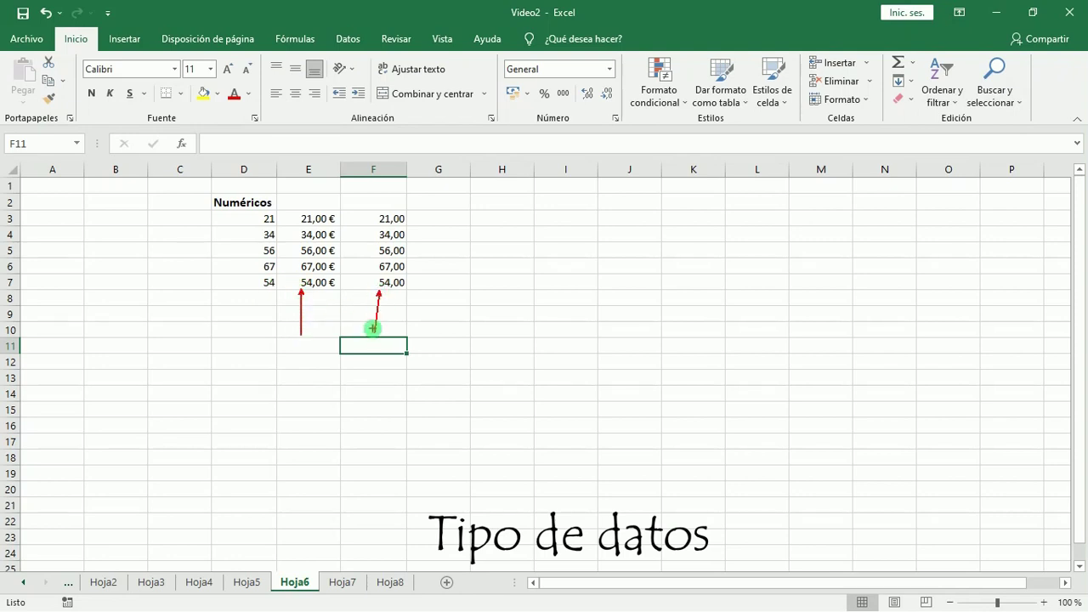
pyautogui.press('Escape')
pyautogui.click(300, 223)
pyautogui.click(261, 222)
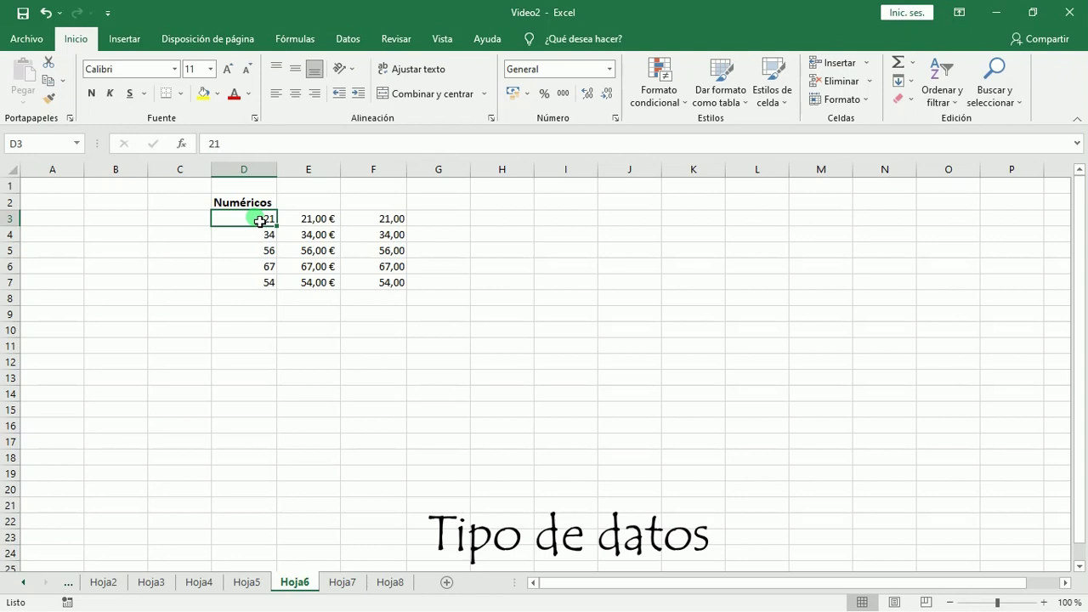
pyautogui.press('Right')
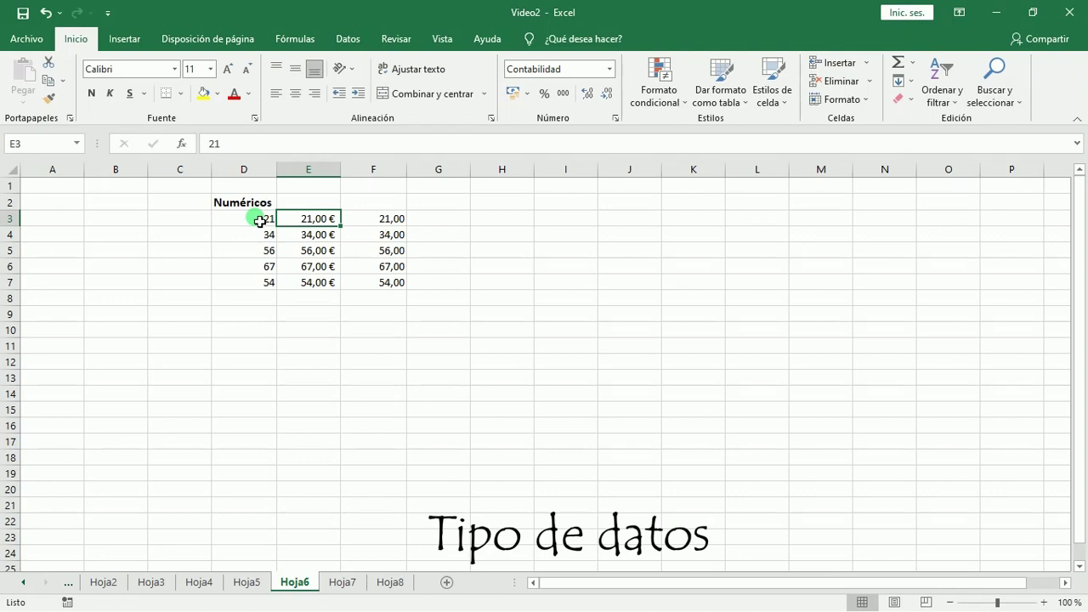
pyautogui.press('Right')
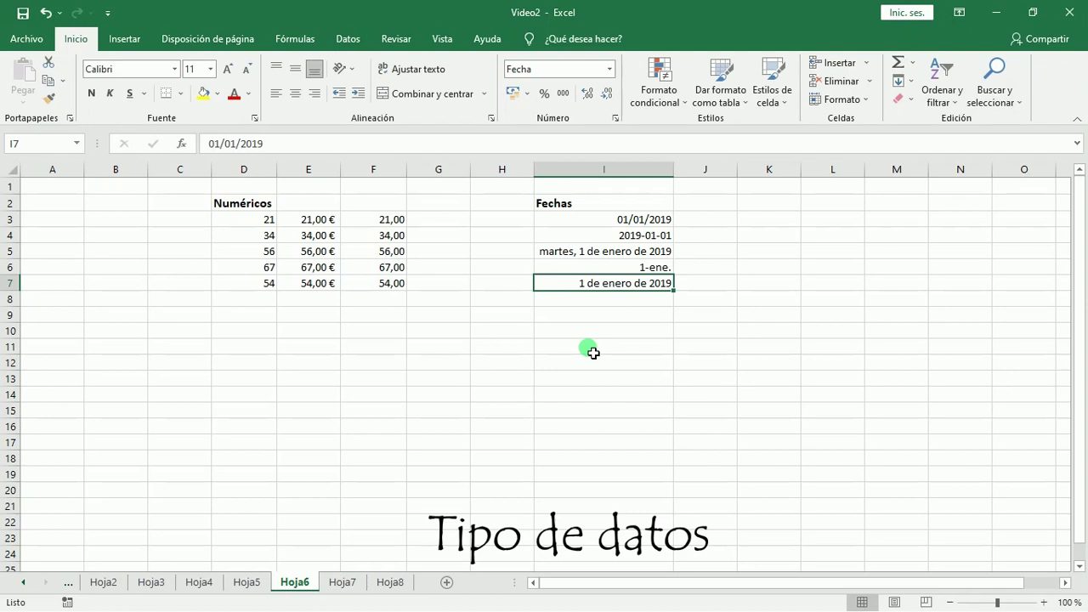
pyautogui.moveTo(533, 204)
pyautogui.mouseDown()
pyautogui.moveTo(542, 301)
pyautogui.moveTo(710, 309)
pyautogui.moveTo(701, 310)
pyautogui.mouseUp()
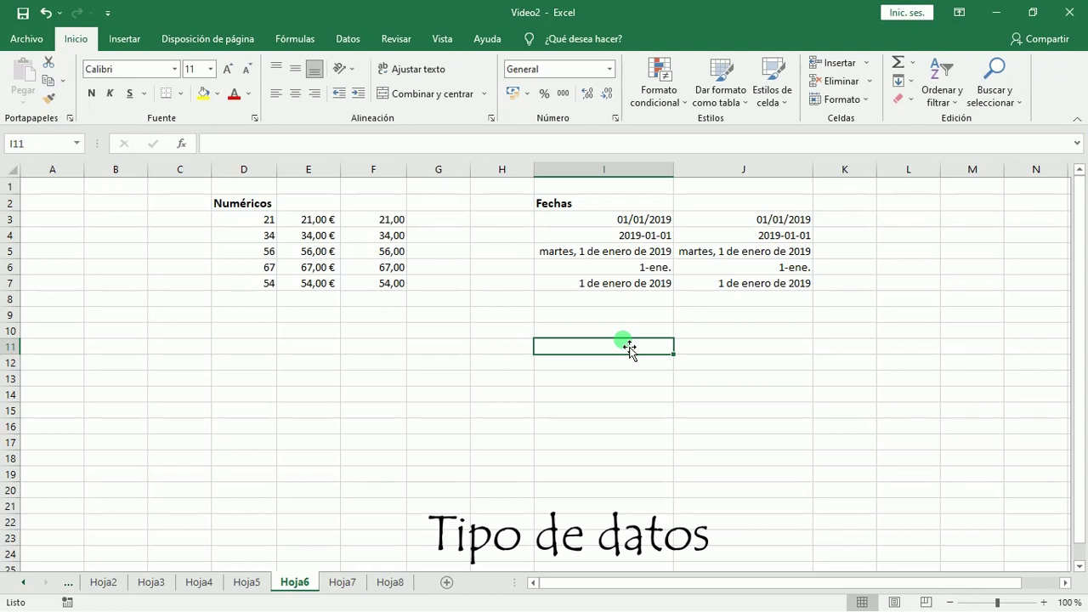
# Apply the General number format to the dates in cells J3 to J7
pyautogui.click(752, 221)
pyautogui.moveTo(744, 227)
pyautogui.mouseDown()
pyautogui.moveTo(700, 218)
pyautogui.moveTo(710, 218)
pyautogui.moveTo(719, 293)
pyautogui.mouseUp()
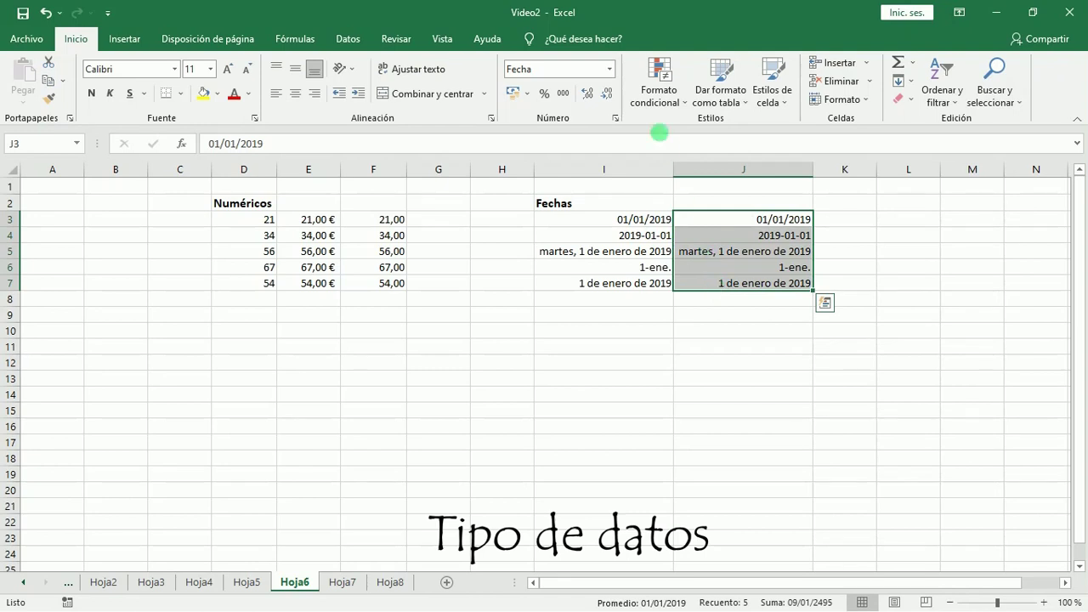
pyautogui.click(610, 69)
pyautogui.click(566, 90)
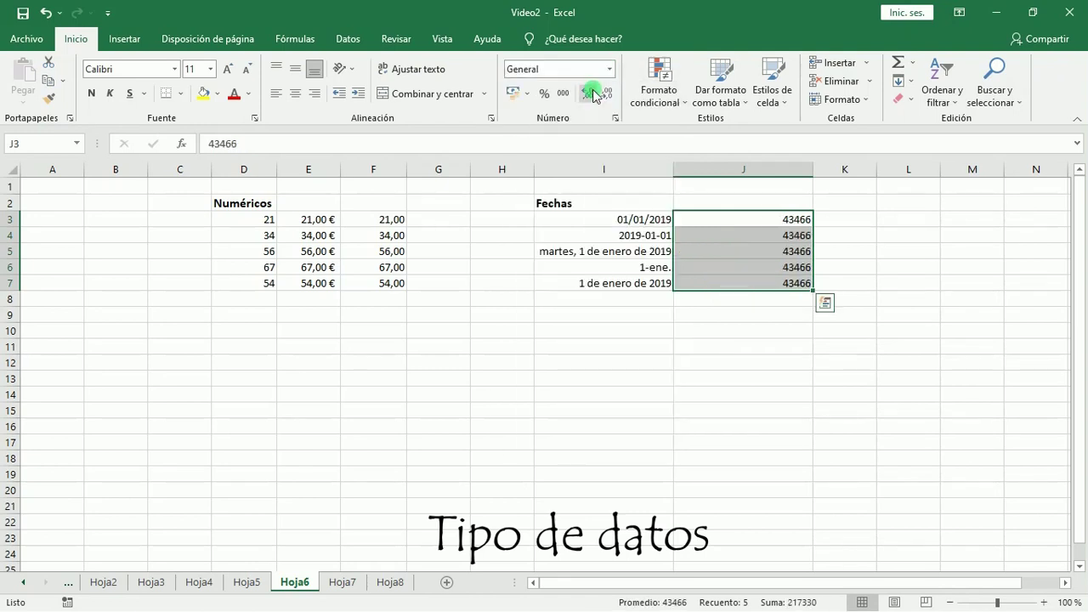
pyautogui.click(731, 331)
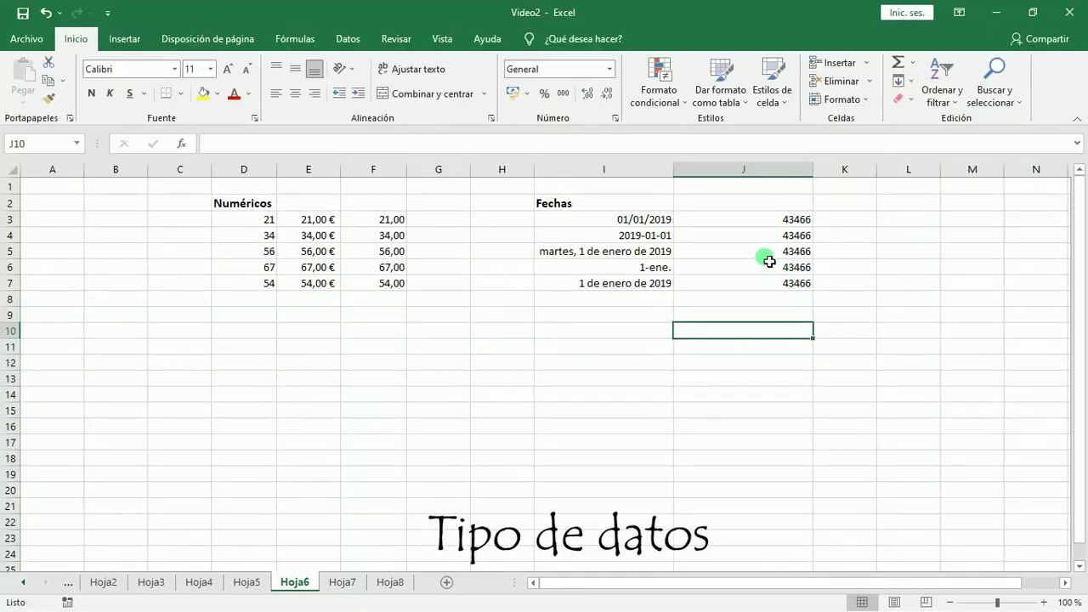
# Apply the Fecha corta format to cell J3
pyautogui.click(777, 223)
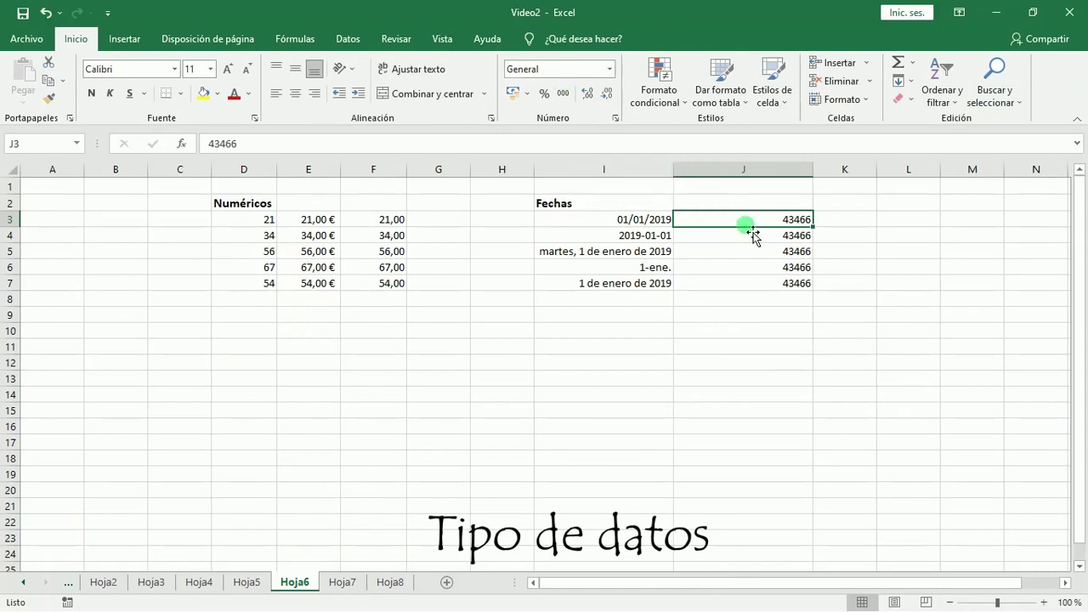
pyautogui.click(610, 70)
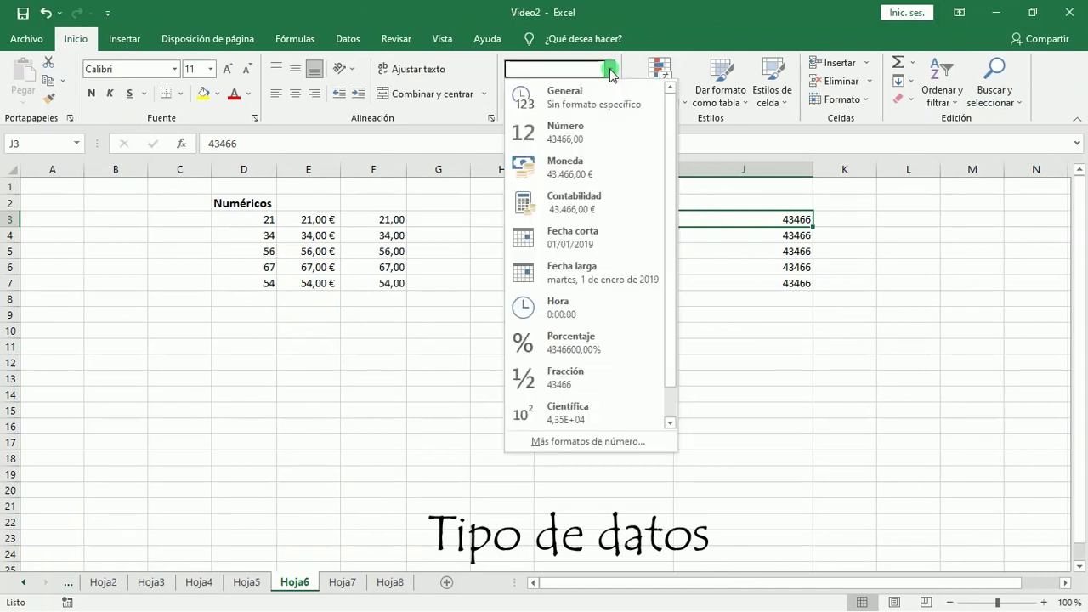
pyautogui.click(589, 241)
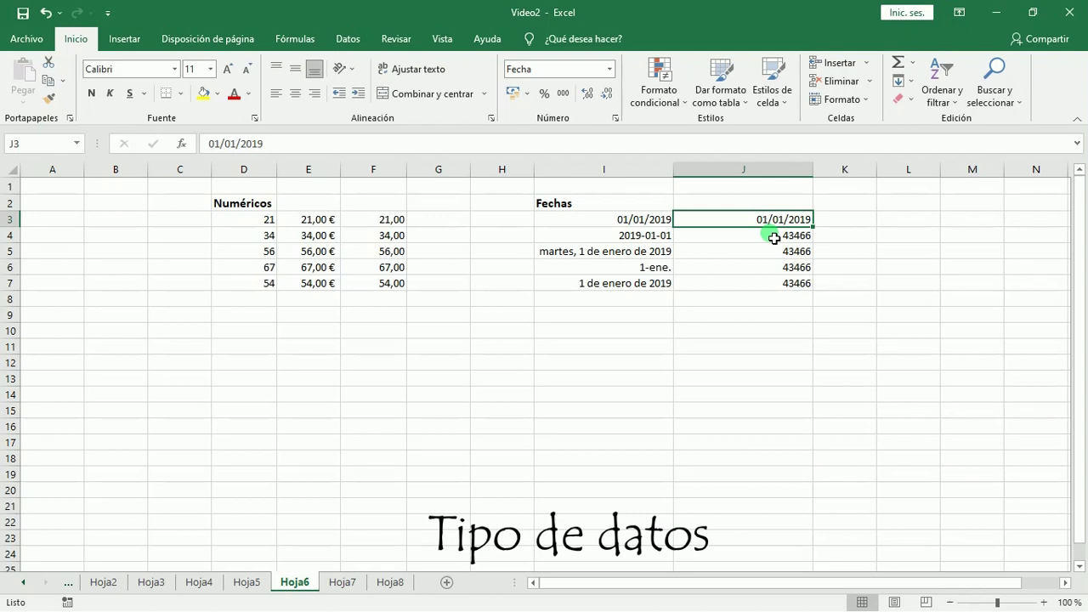
pyautogui.click(583, 366)
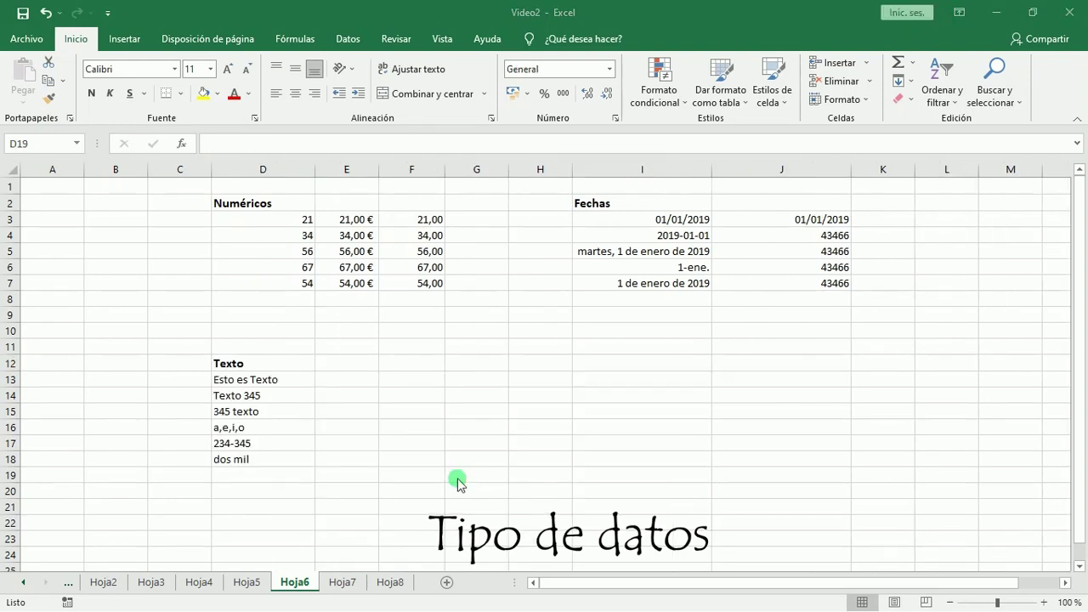
# Examine the sample entries under the Texto heading, checking the contents of cells D14 to D16
pyautogui.moveTo(204, 350)
pyautogui.mouseDown()
pyautogui.moveTo(204, 389)
pyautogui.moveTo(290, 491)
pyautogui.mouseUp()
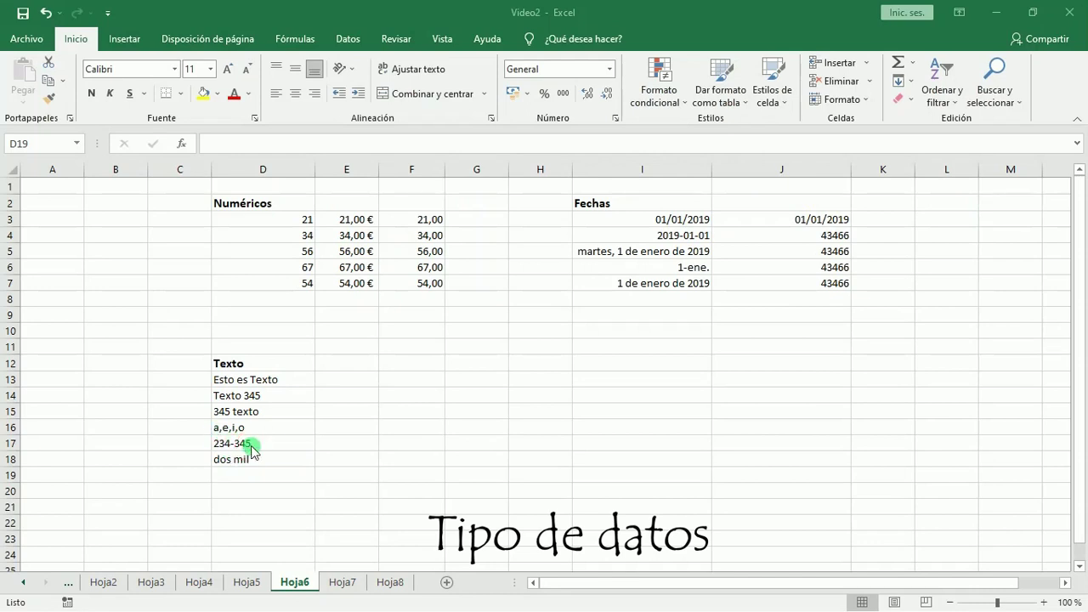
pyautogui.click(255, 448)
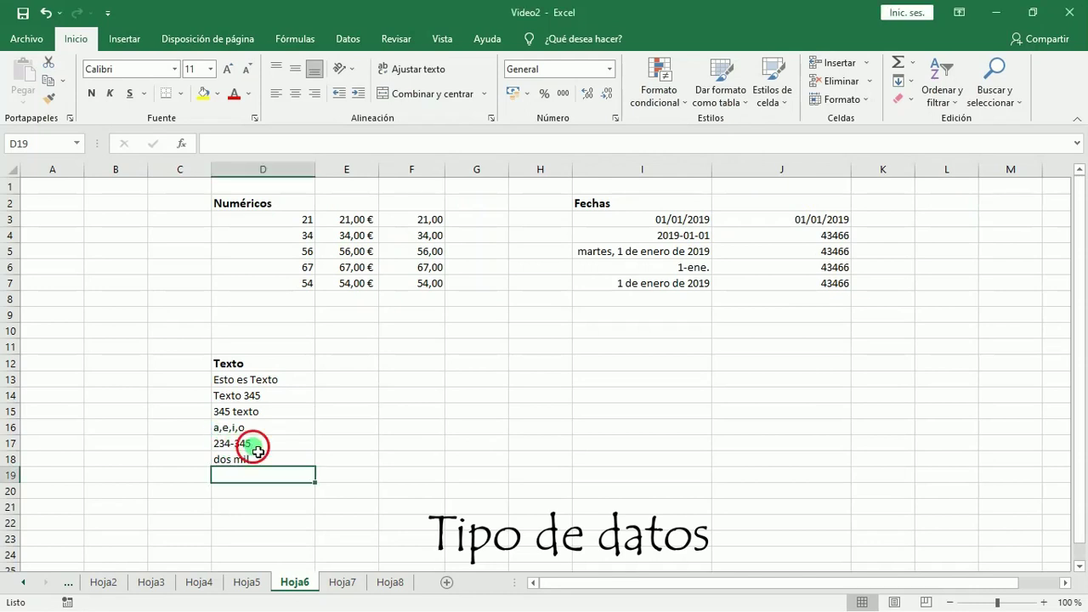
pyautogui.click(253, 427)
pyautogui.click(251, 414)
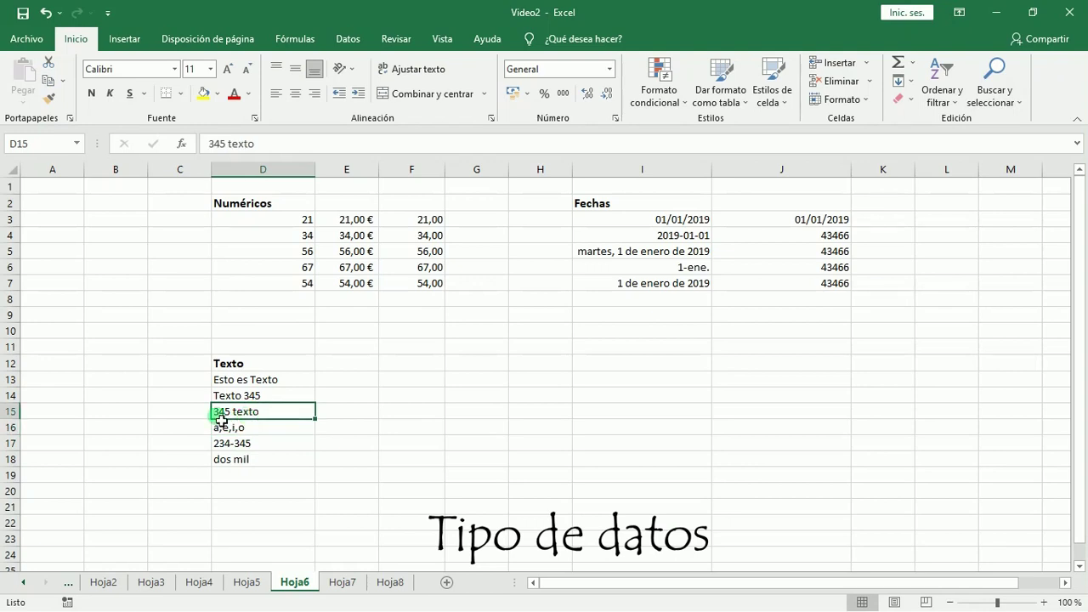
pyautogui.click(243, 397)
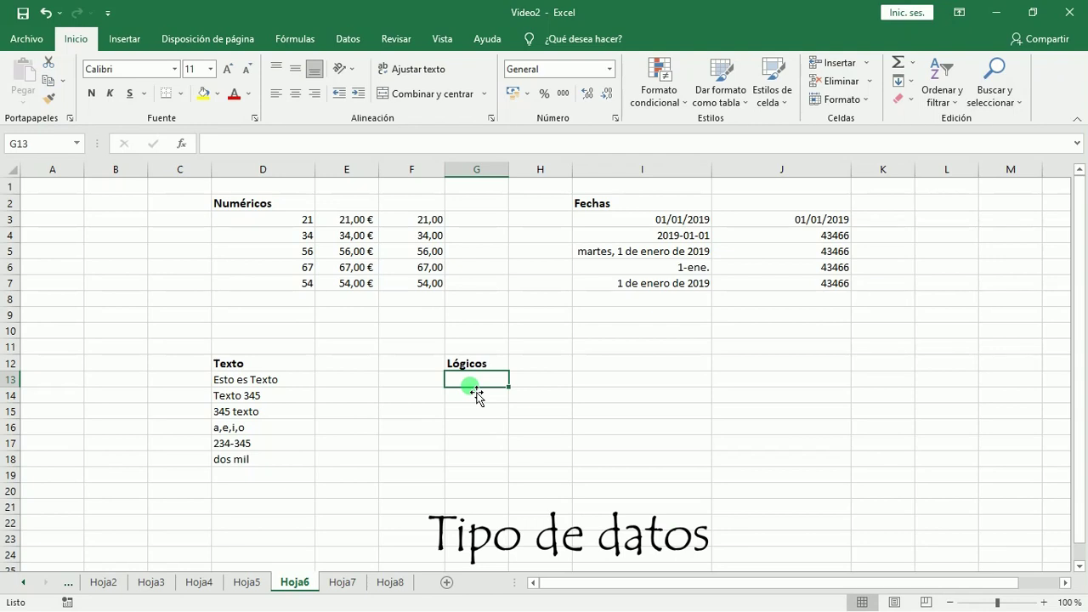
# Under the Lógicos heading, enter verdadero in G13, overwrite it with falso, and enter verdadero in G14
pyautogui.write('verdadero')
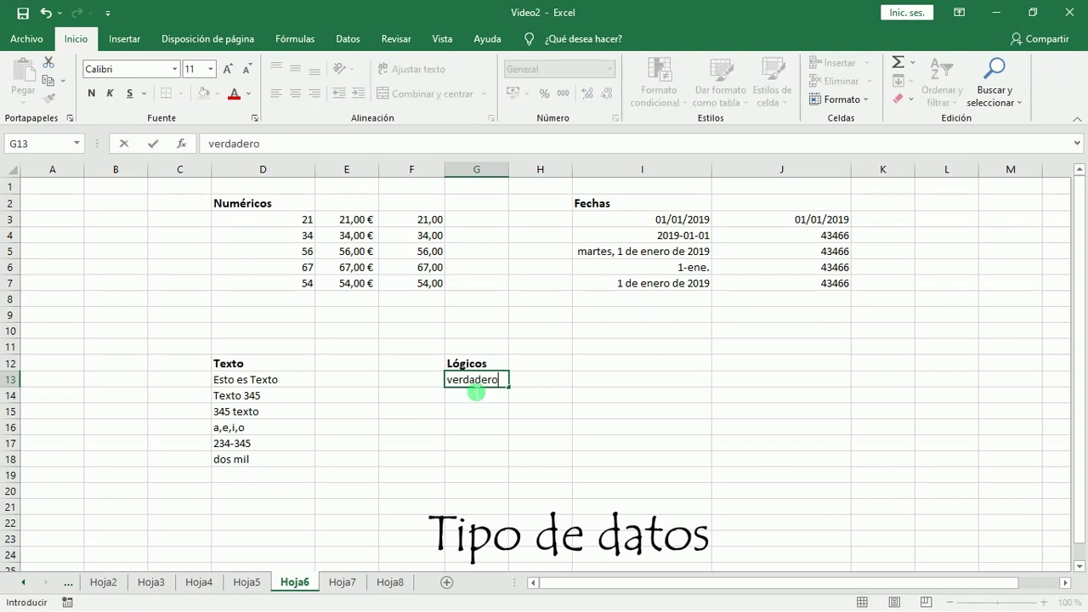
pyautogui.hotkey('ctrl', 'Return')
pyautogui.write('falso')
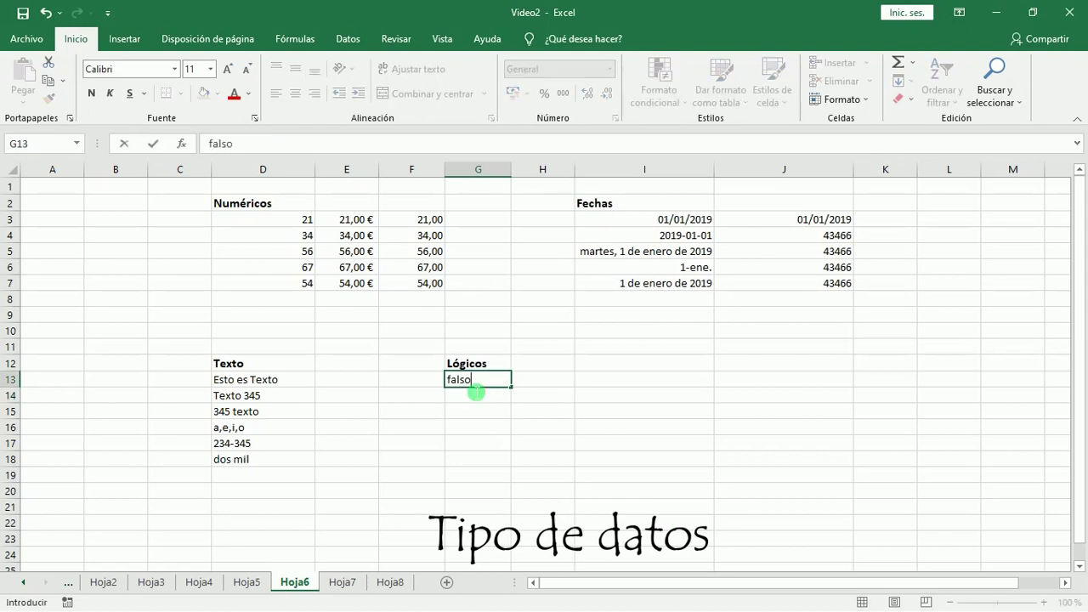
pyautogui.hotkey('ctrl', 'Return')
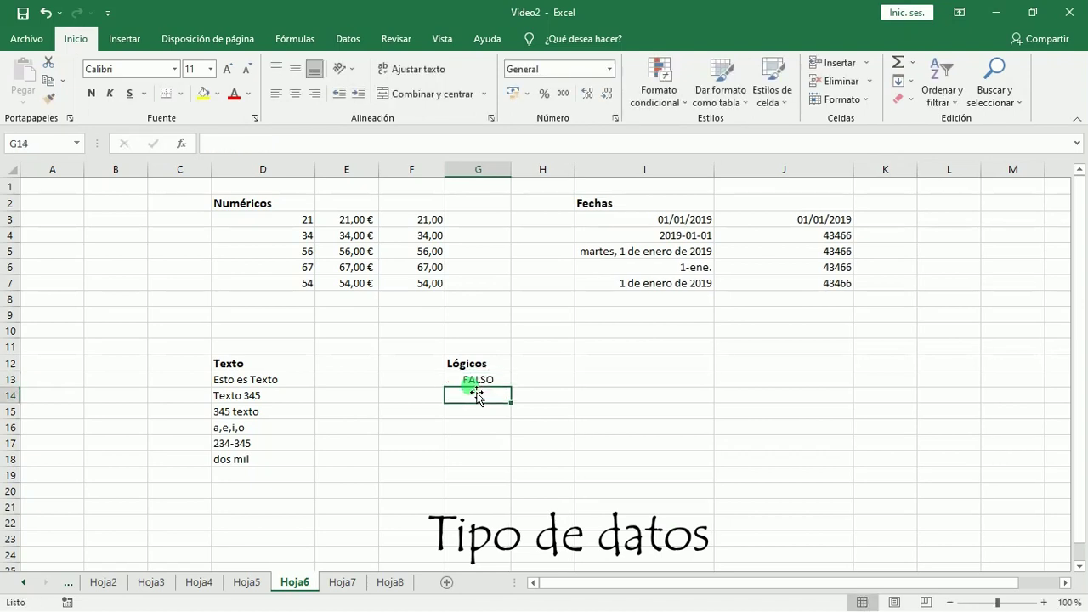
pyautogui.write('verdadero')
pyautogui.hotkey('ctrl', 'Return')
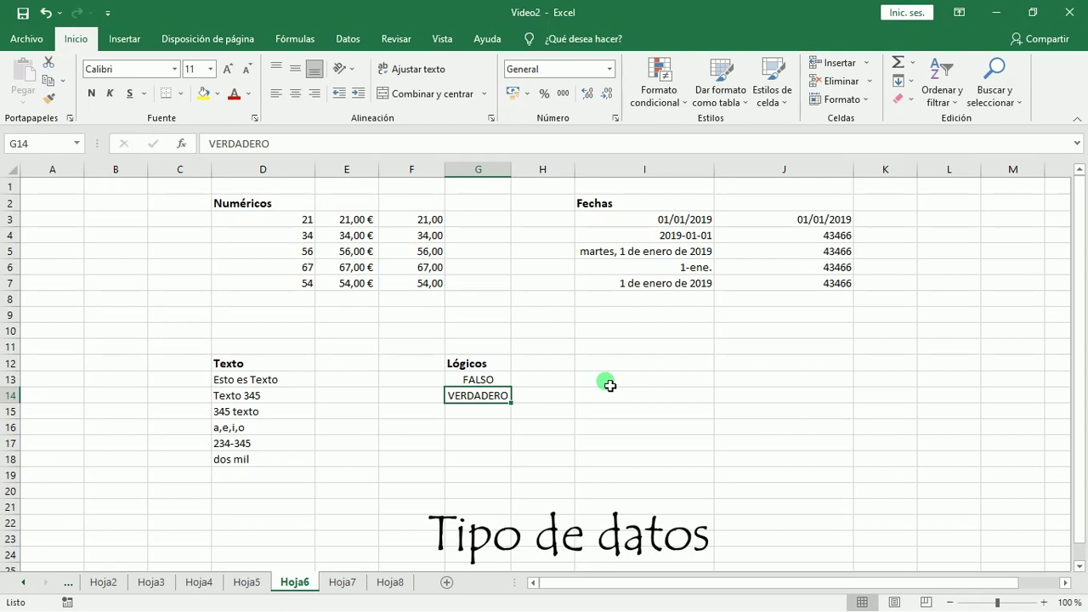
# Enter the heading "Fórmulas o Funciones" in cell I12
pyautogui.write('Fórmulas o Funciones')
pyautogui.press('Return')
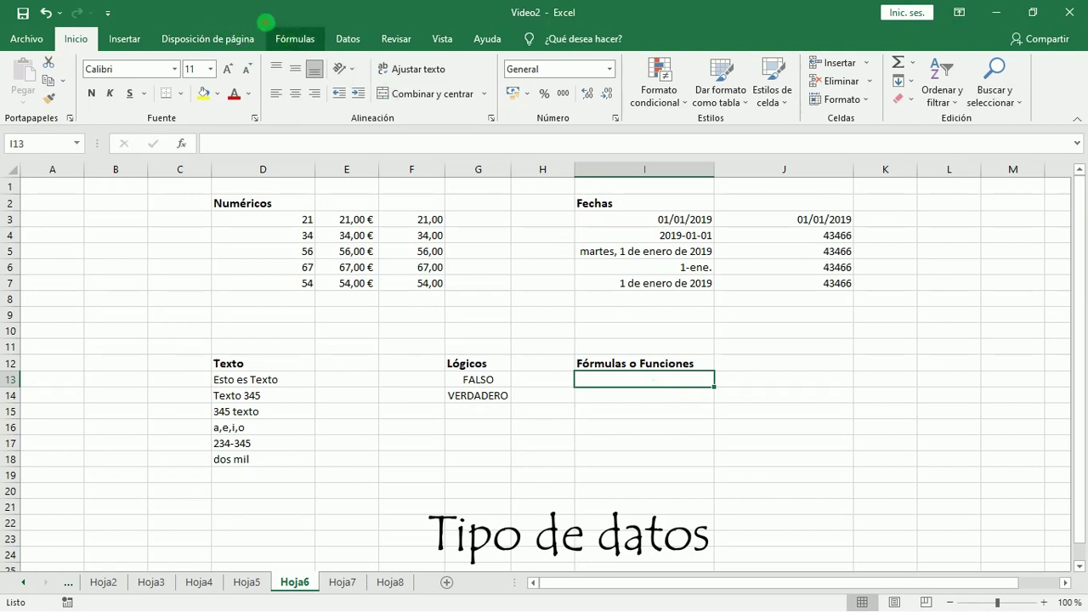
pyautogui.moveTo(276, 67); pyautogui.dragTo(346, 65)
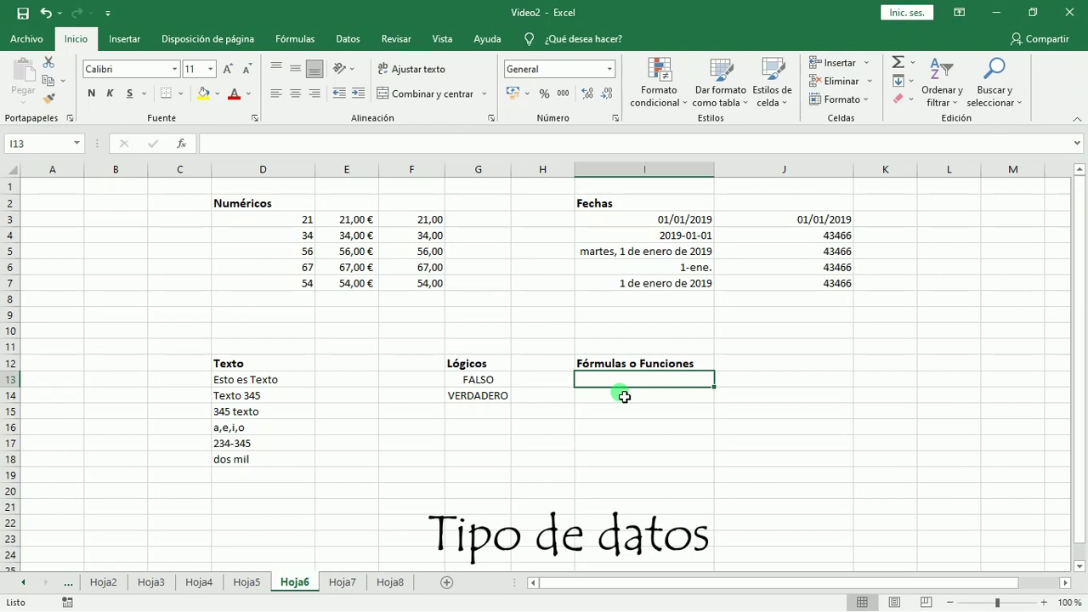
# Enter the formula =1+3 in cell I13 and reselect the cell to inspect its formula
pyautogui.write('=')
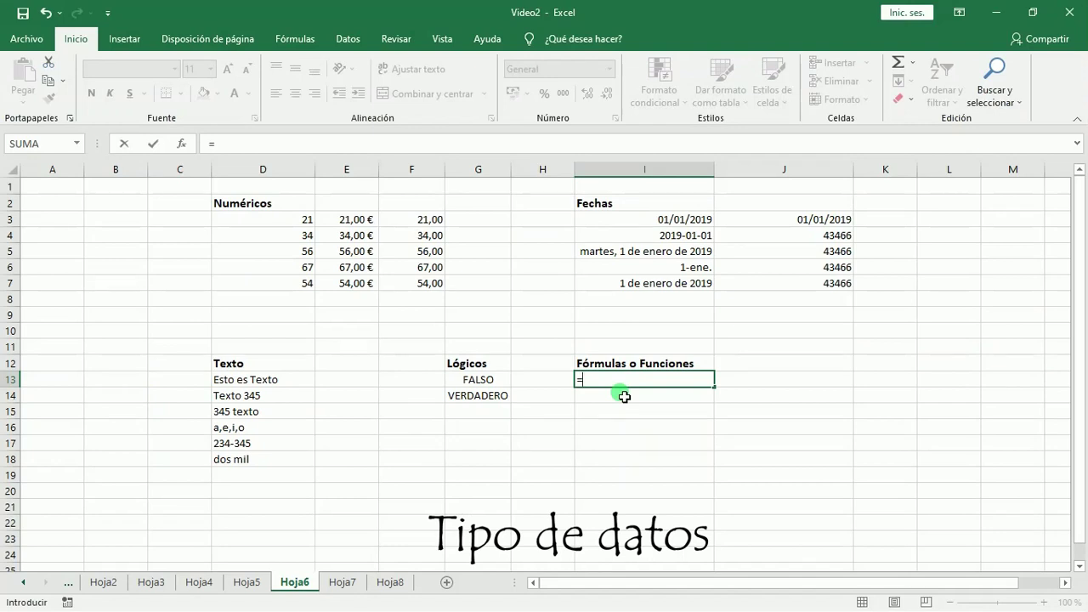
pyautogui.write('1+3')
pyautogui.press('Return')
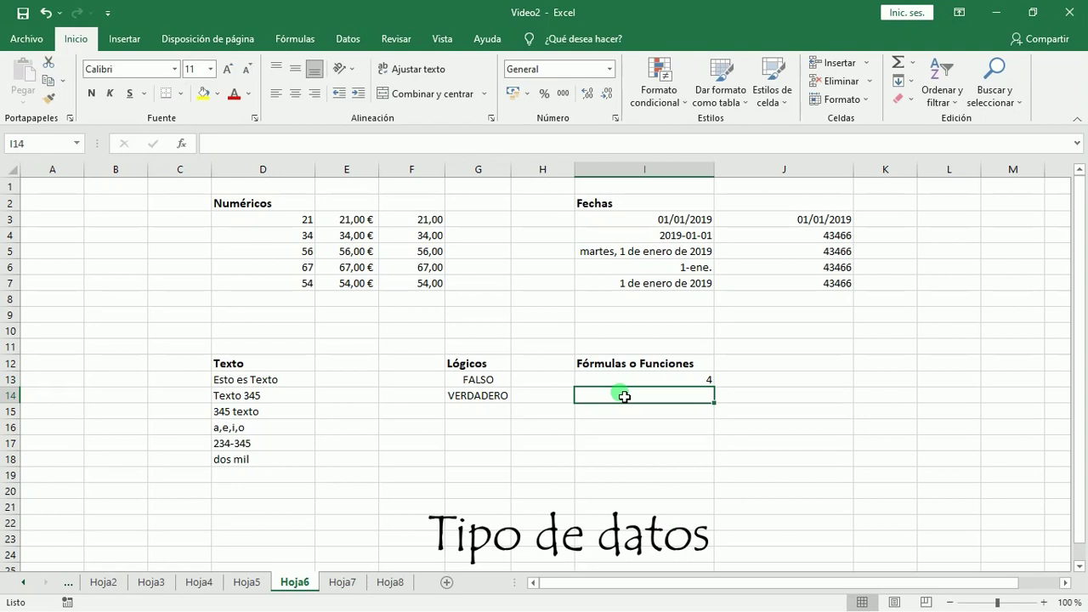
pyautogui.press('Up')
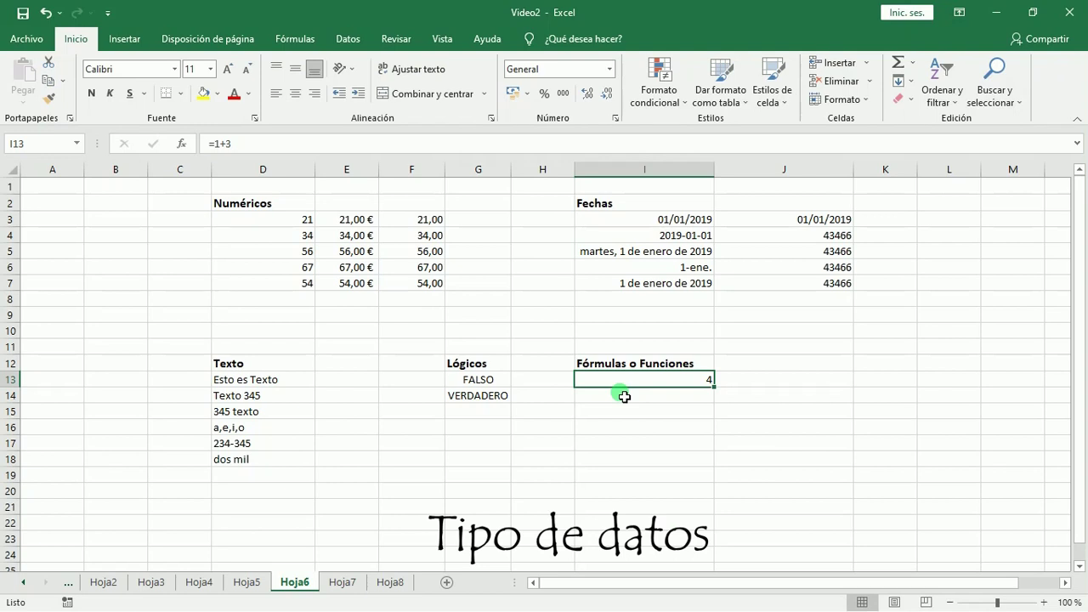
# Enter "Ariméticos" in cell K13
pyautogui.click(858, 391)
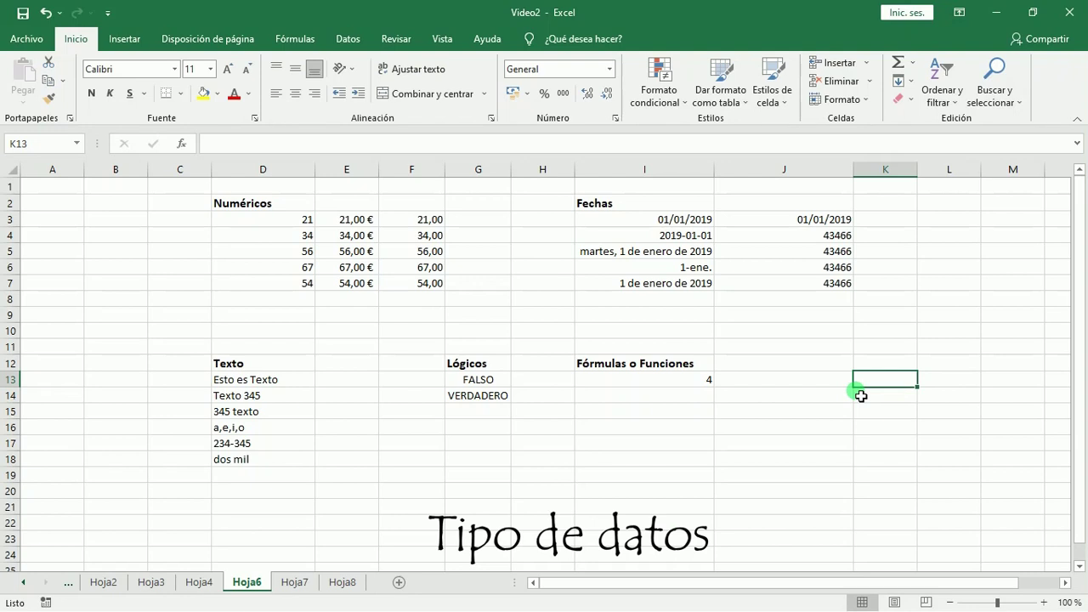
pyautogui.click(863, 380)
pyautogui.write('Ariméticos')
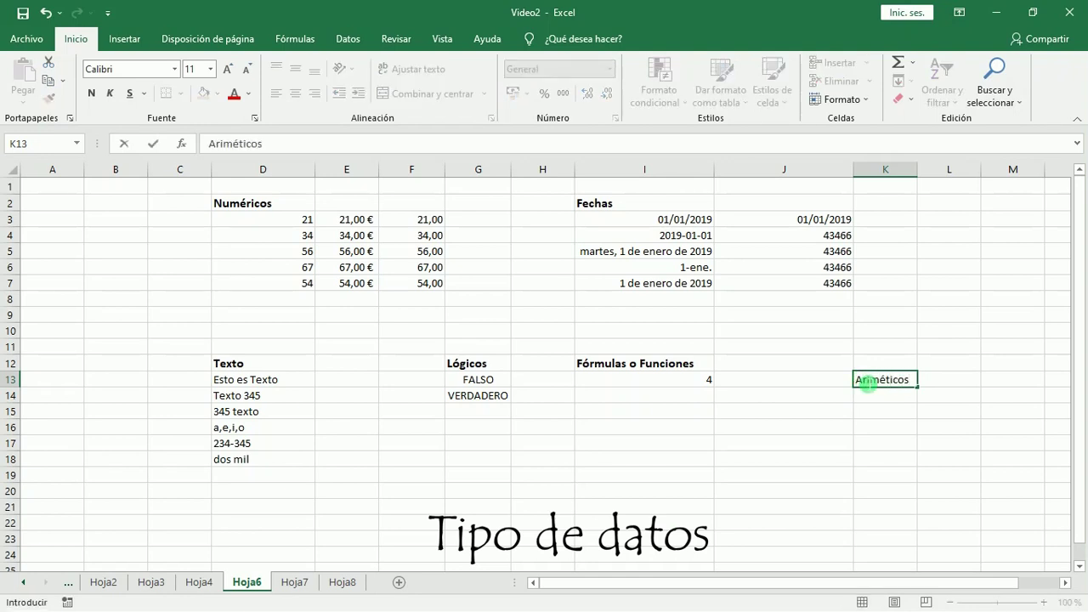
pyautogui.click(866, 382)
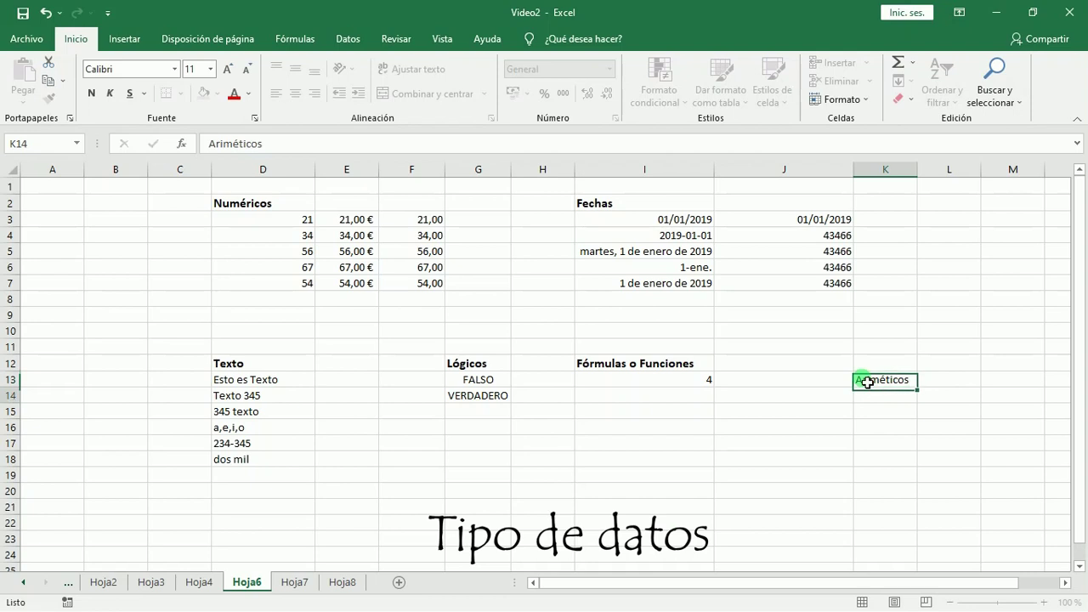
# Below the Ariméticos entry, enter "Texto" in cell K14 and "Relacionales" in cell K15
pyautogui.press('Return')
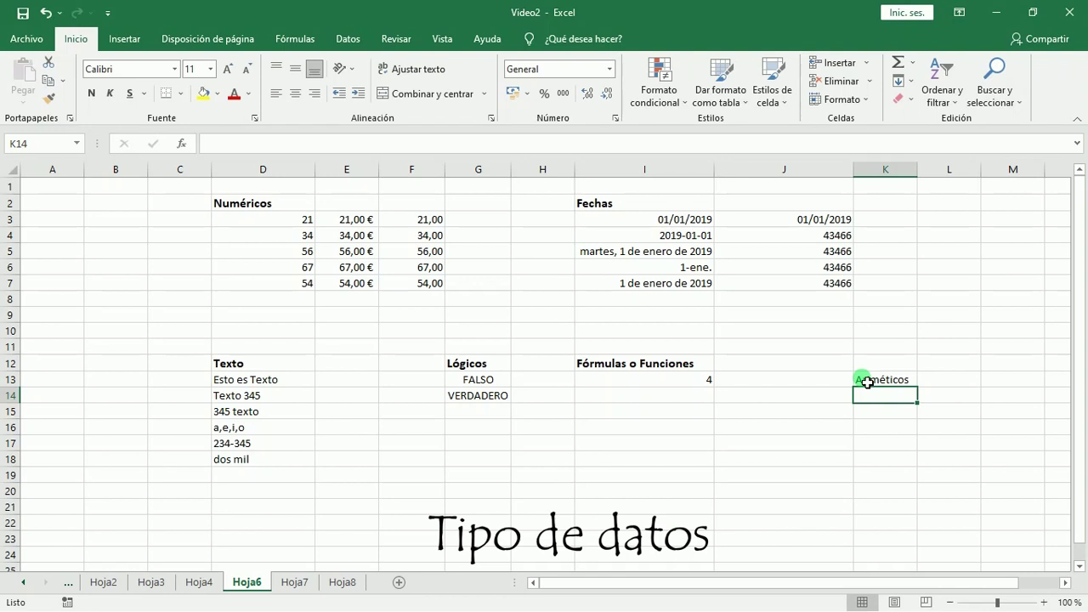
pyautogui.write('Texto')
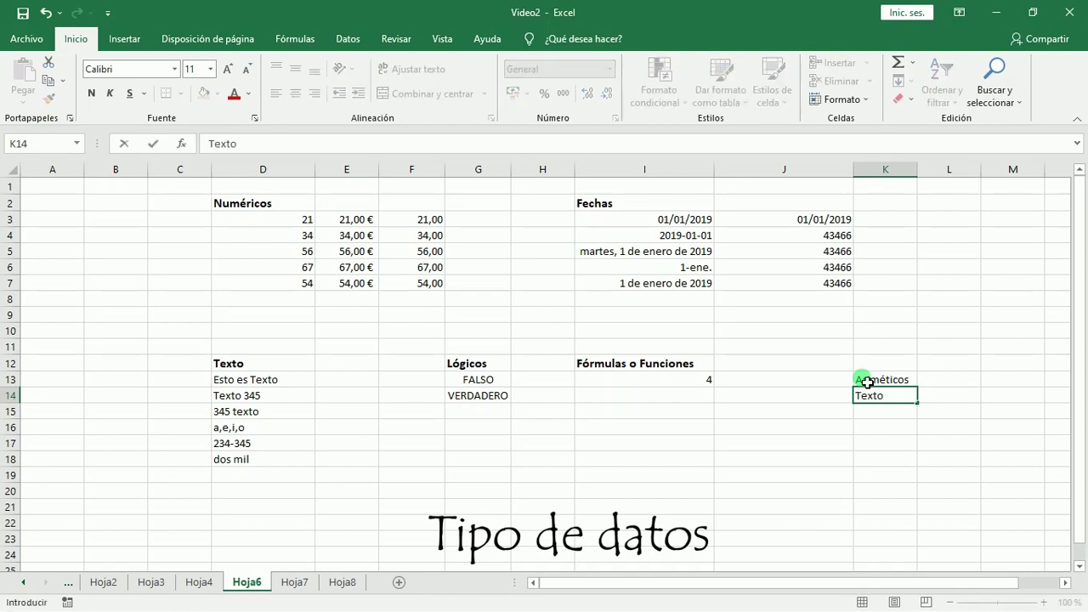
pyautogui.press('Return')
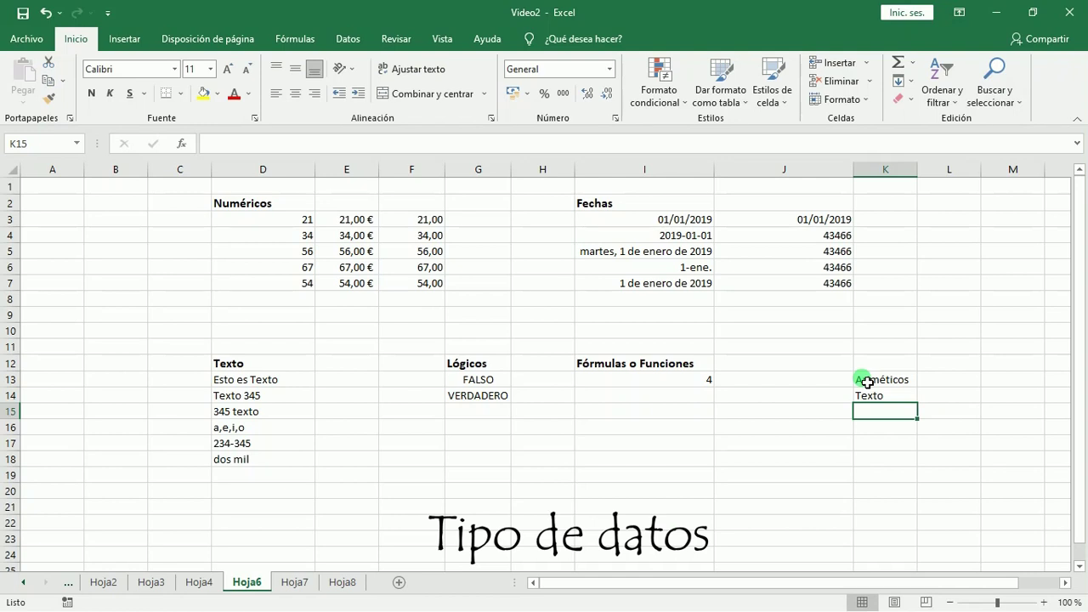
pyautogui.write('Rela')
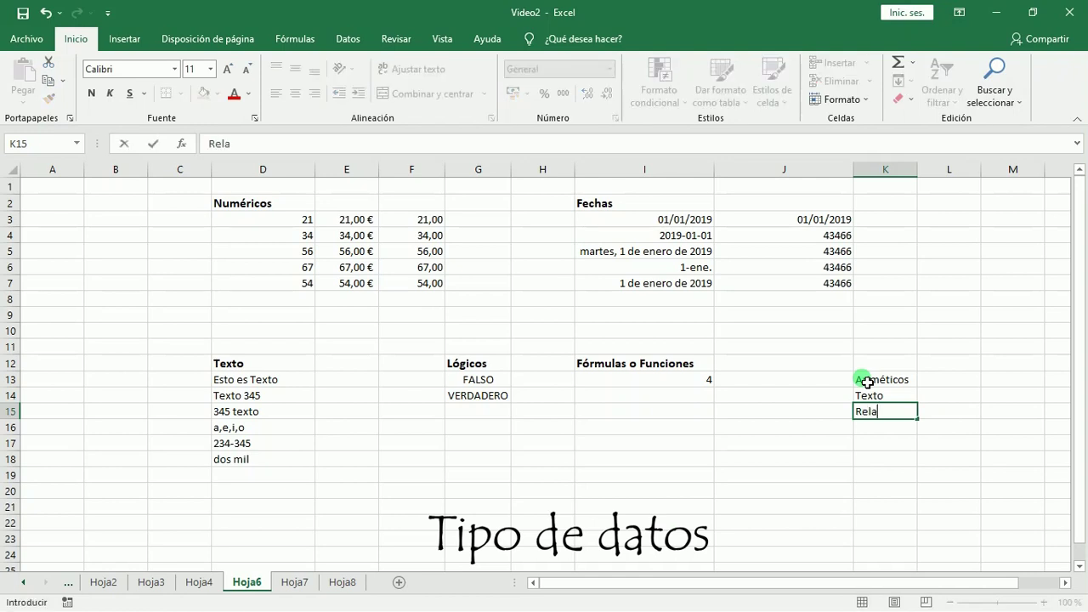
pyautogui.write('cionales')
pyautogui.press('Return')
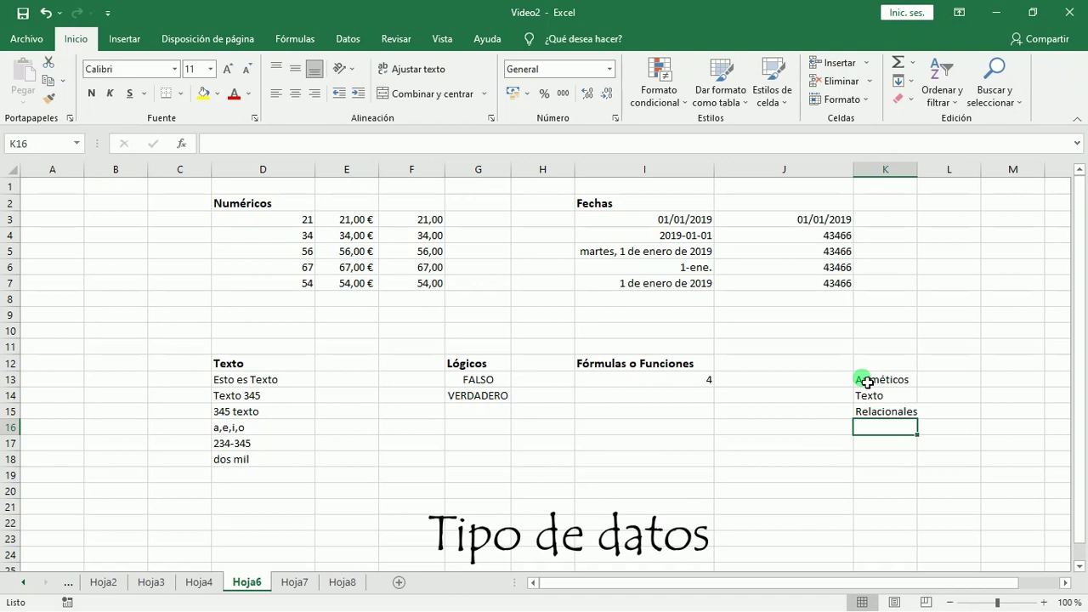
# Complete the list of operator types by entering "Referencia" in cell K16
pyautogui.write('Refe')
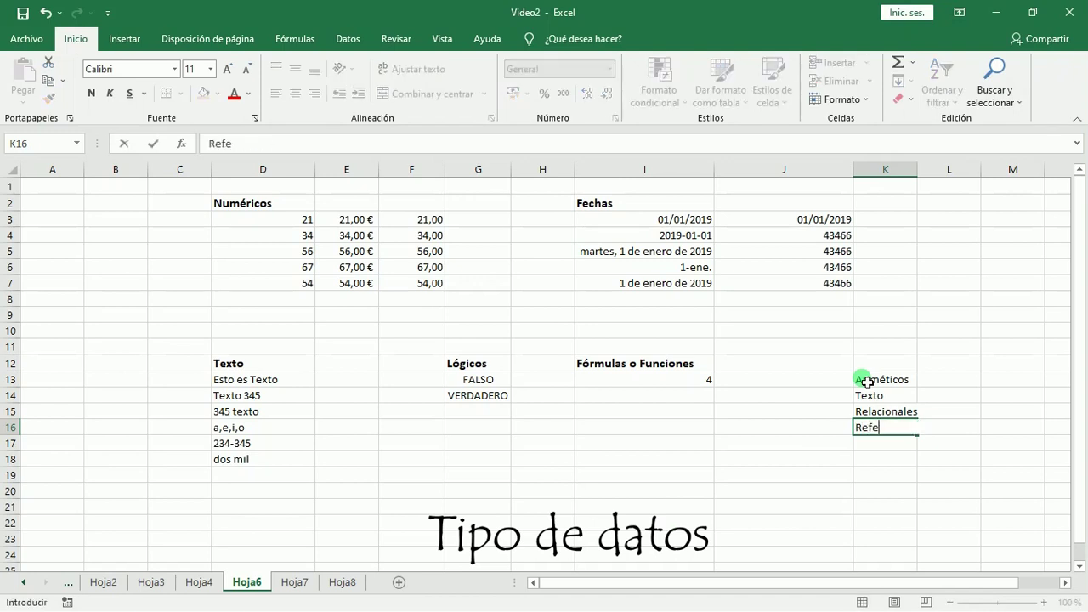
pyautogui.write('rancia')
pyautogui.press('BackSpace')
pyautogui.press('BackSpace')
pyautogui.press('BackSpace')
pyautogui.press('BackSpace')
pyautogui.press('BackSpace')
pyautogui.write('encia')
pyautogui.click(874, 459)
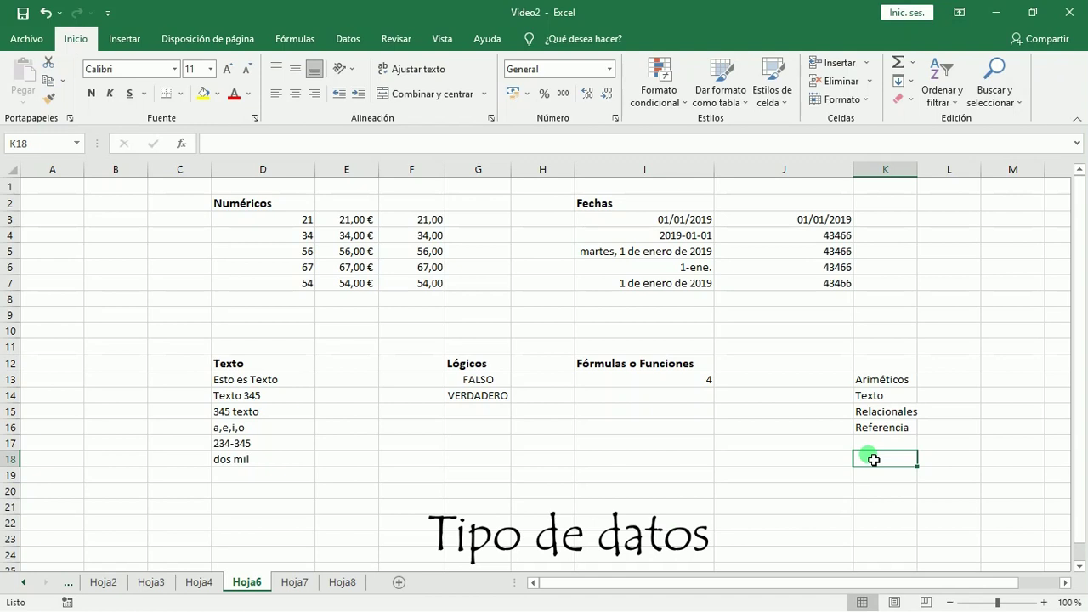
pyautogui.click(889, 448)
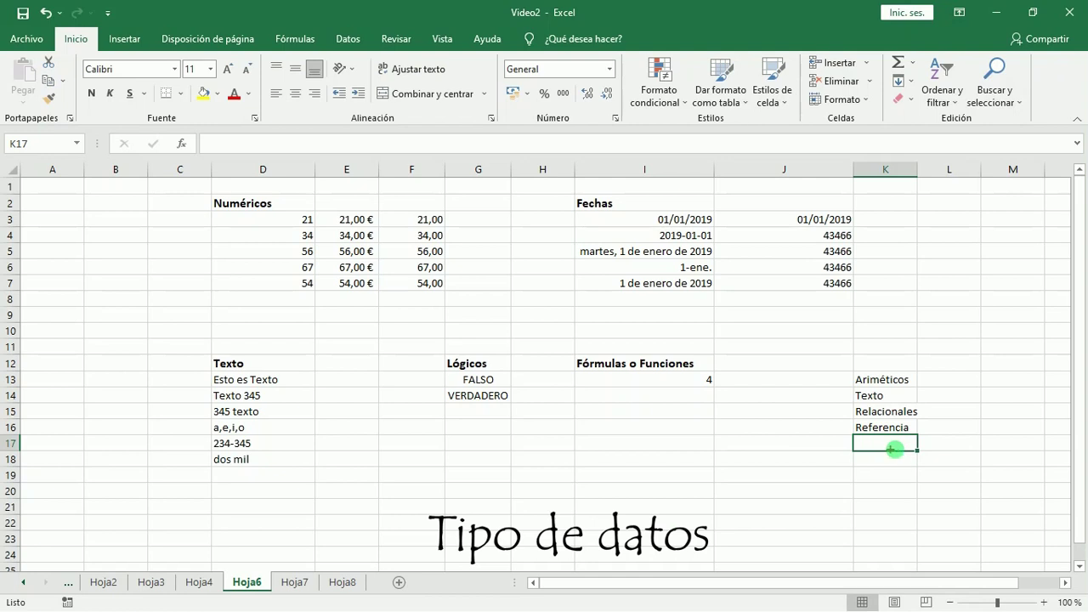
pyautogui.moveTo(439, 341)
pyautogui.mouseDown()
pyautogui.moveTo(455, 415)
pyautogui.moveTo(570, 341)
pyautogui.moveTo(422, 345)
pyautogui.mouseUp()
pyautogui.press('Escape')
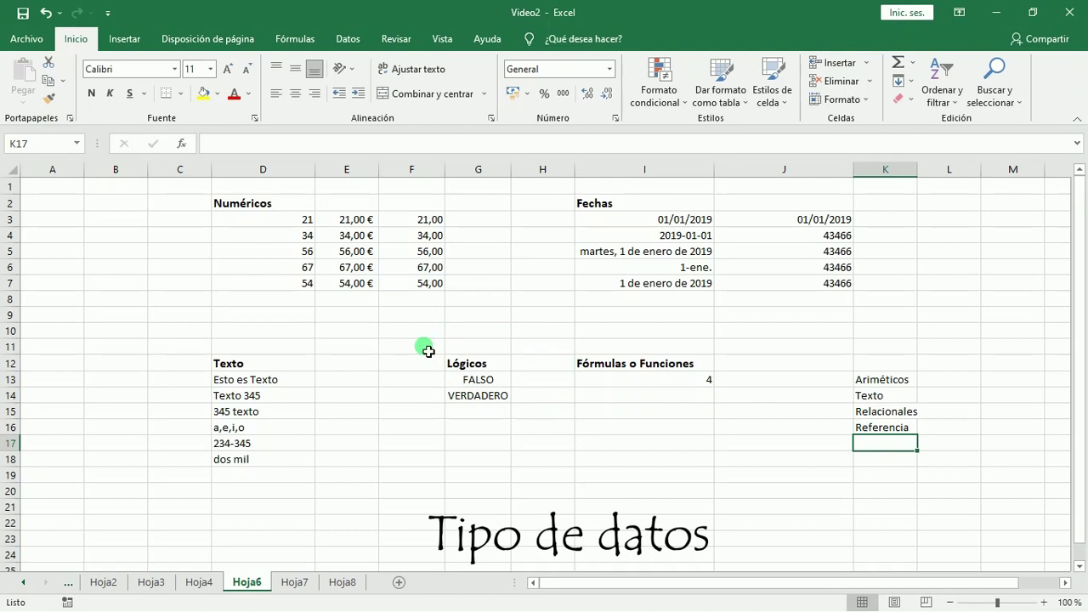
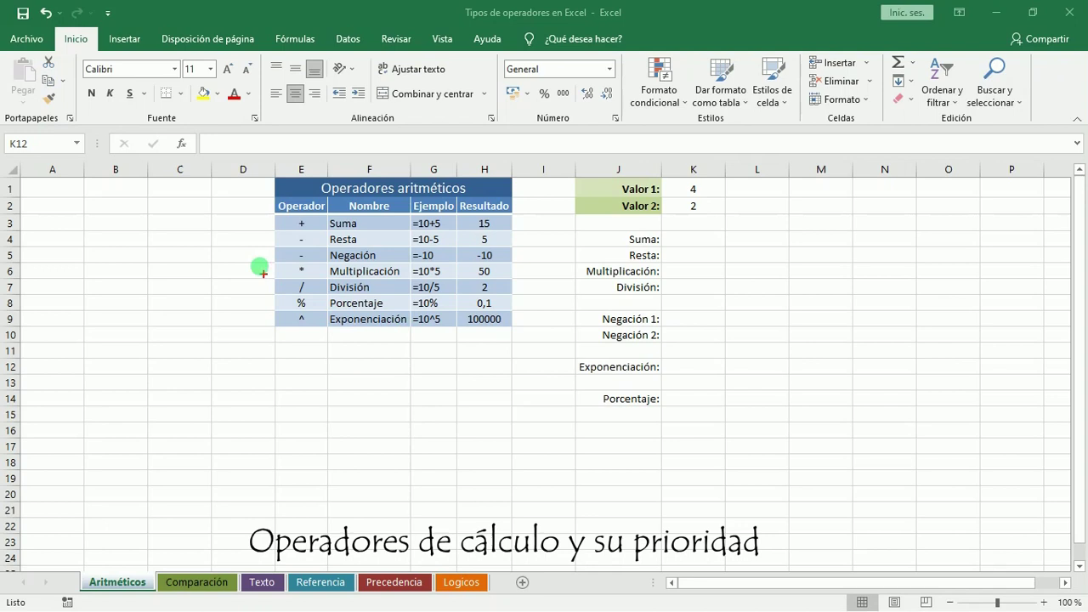
pyautogui.moveTo(264, 270); pyautogui.dragTo(423, 339)
pyautogui.press('Escape')
# Enter the addition formula =4+2 in cell K4 beside the Suma label on the Aritméticos sheet
pyautogui.click(694, 240)
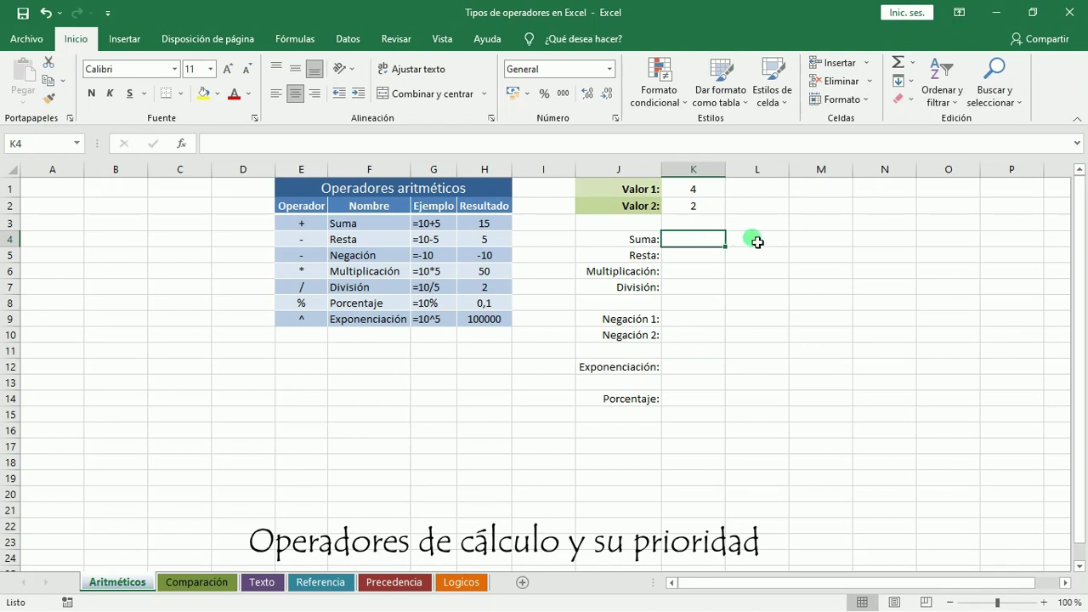
pyautogui.write('=')
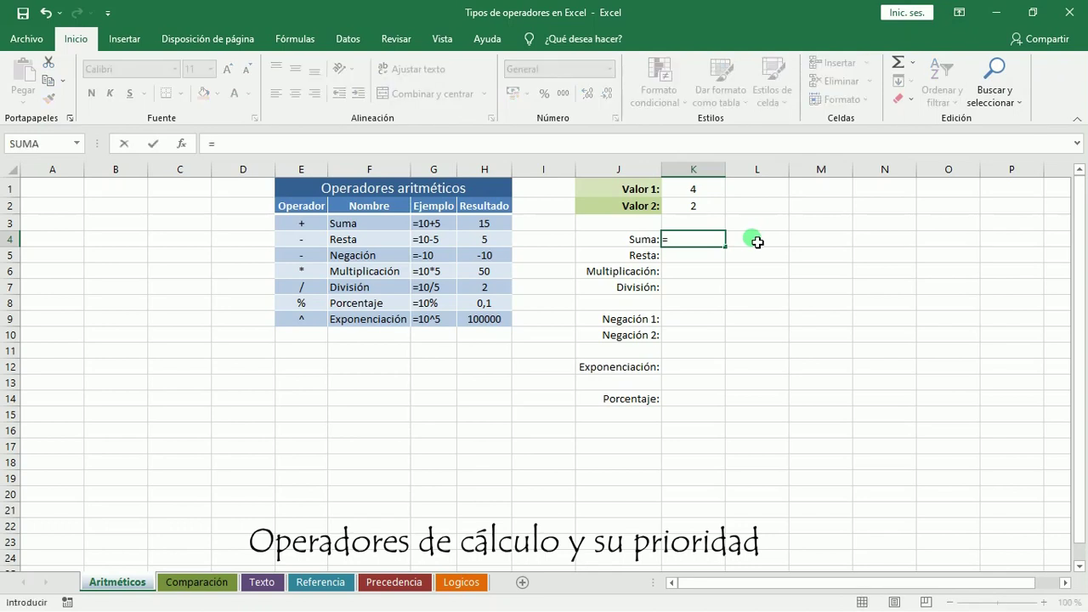
pyautogui.write('4+2')
pyautogui.press('Return')
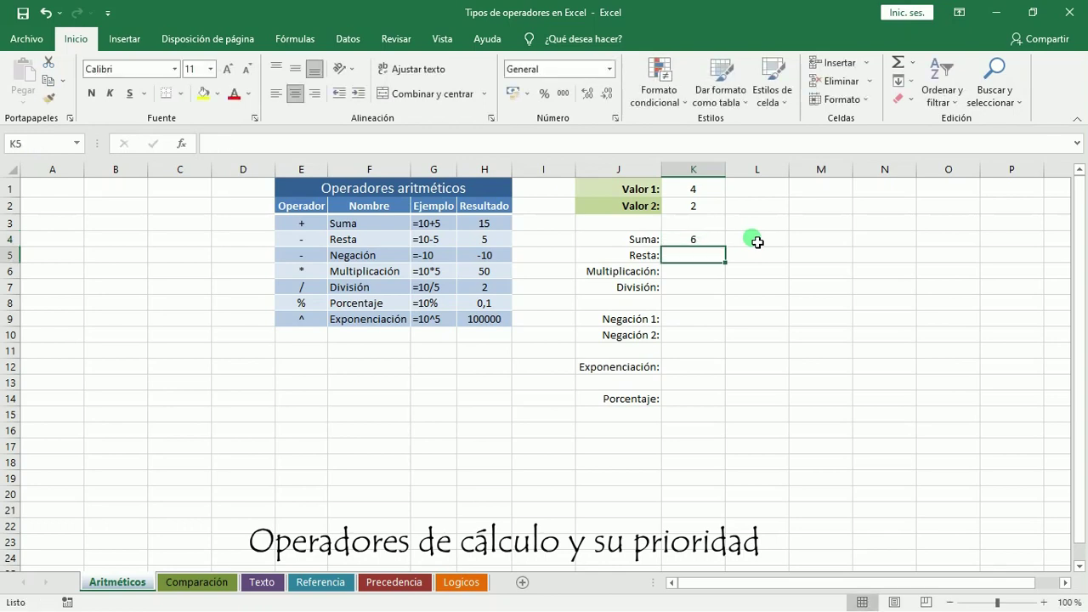
# Enter the division formula =4/2 in cell K7 beside the División label
pyautogui.click(707, 289)
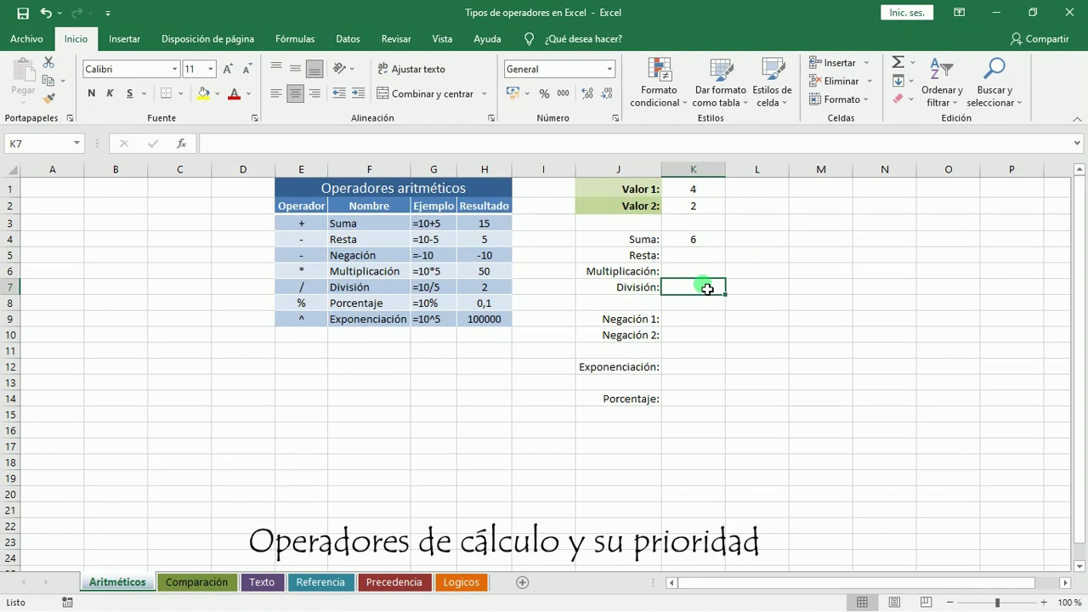
pyautogui.write('=4')
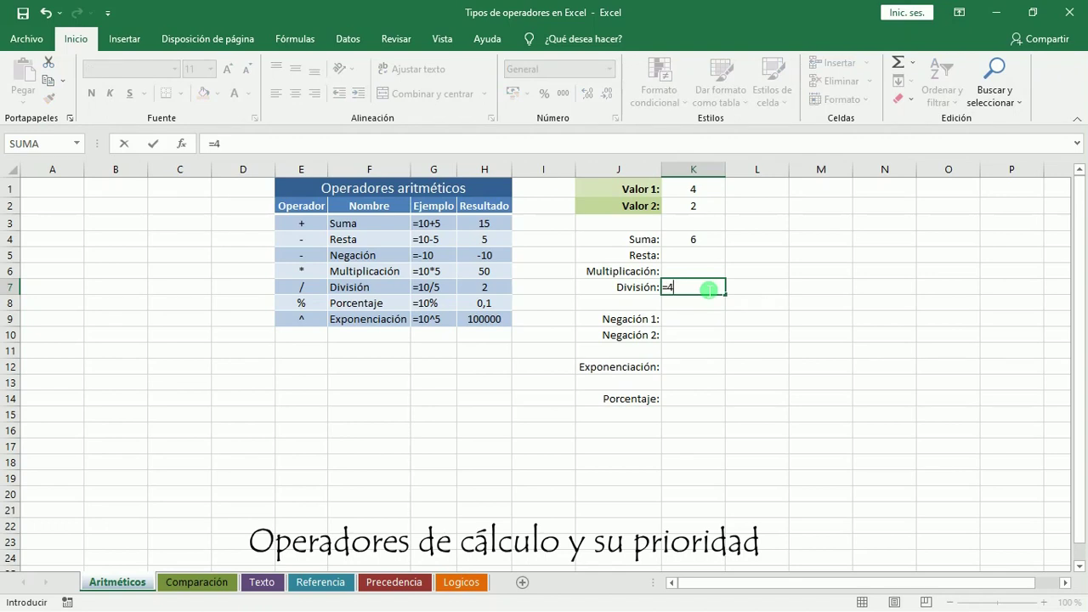
pyautogui.write('?')
pyautogui.press('BackSpace')
pyautogui.write('/2')
pyautogui.press('Return')
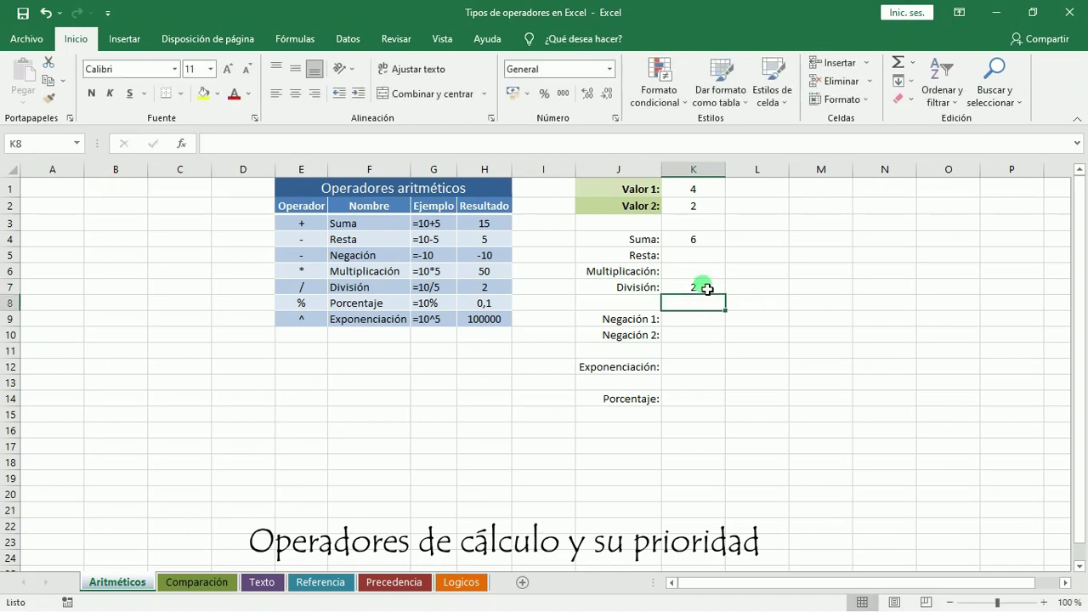
# Enter the negation formula =-4 in cell K9 beside the Negación 1 label
pyautogui.click(684, 253)
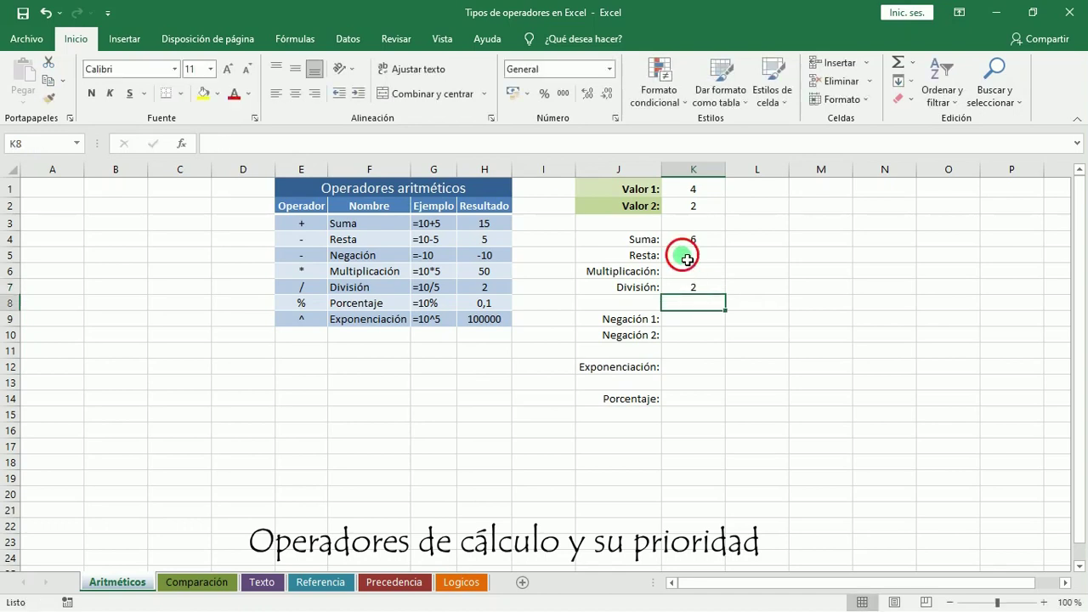
pyautogui.click(692, 274)
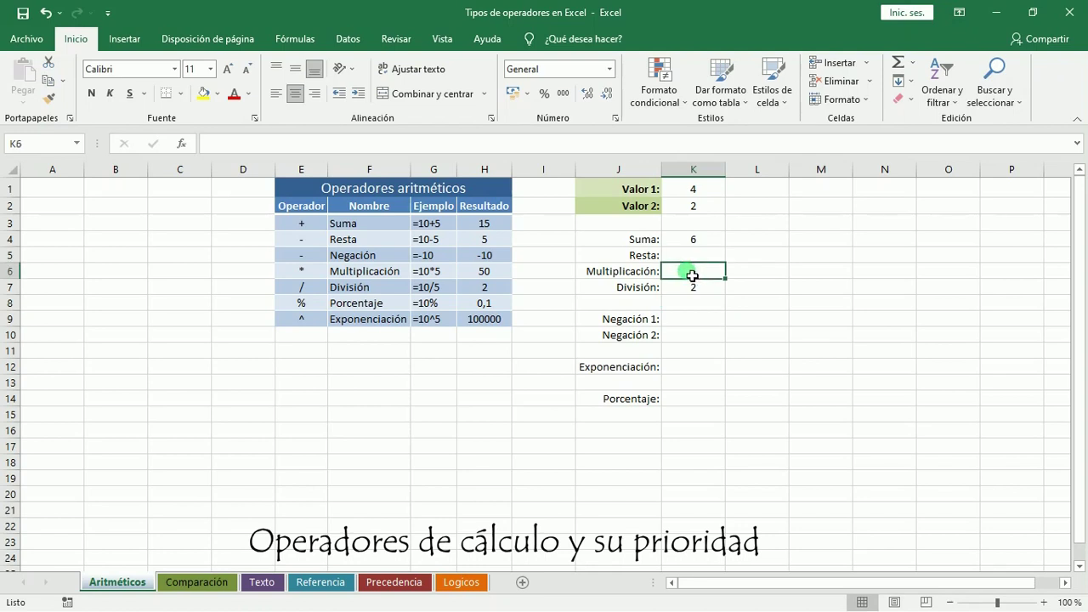
pyautogui.click(710, 320)
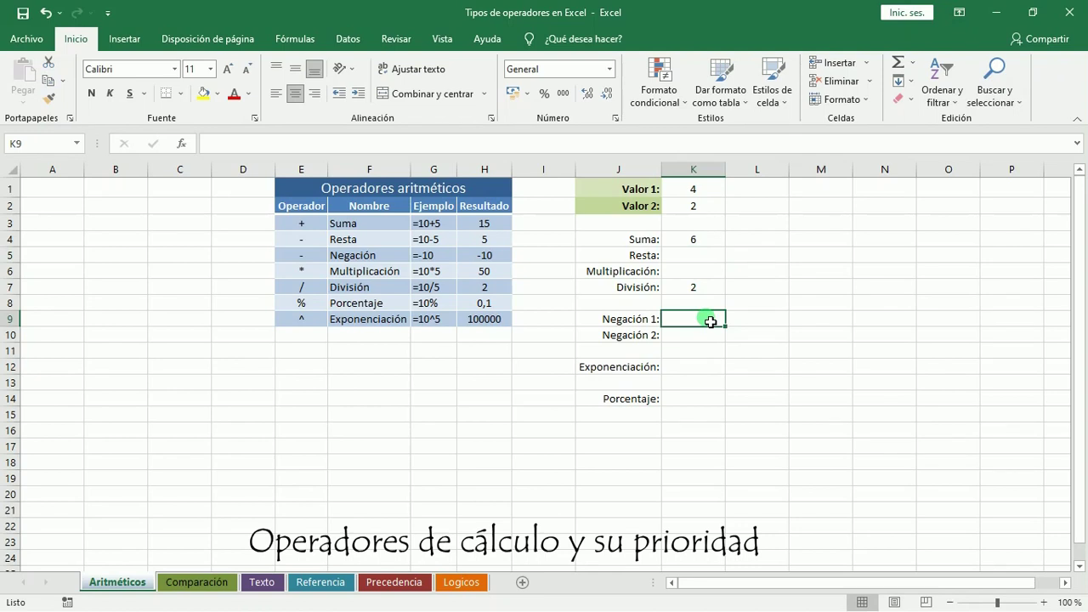
pyautogui.write('=')
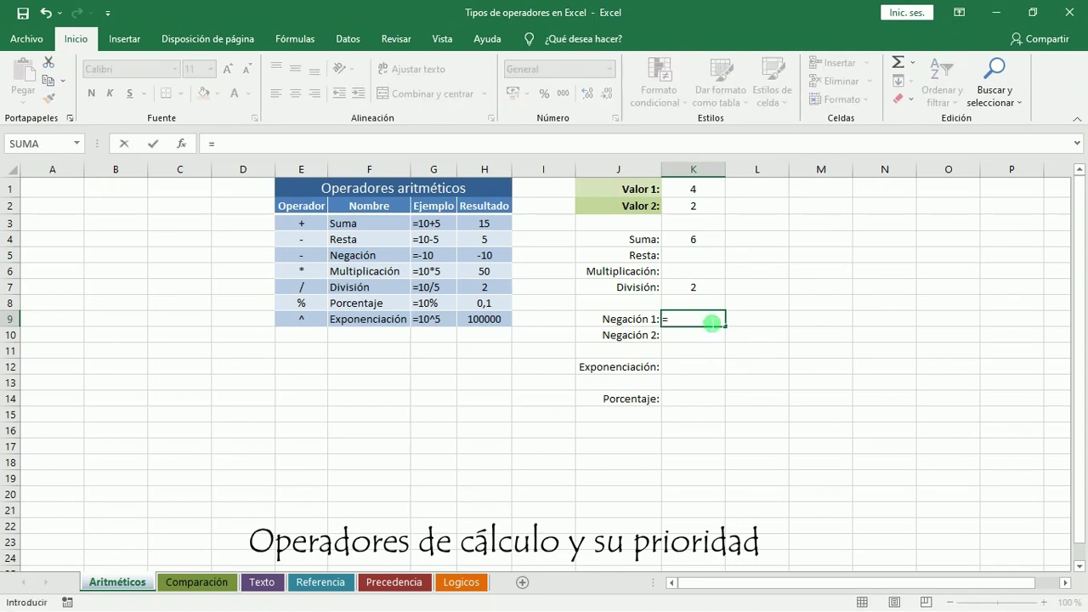
pyautogui.write('-4')
pyautogui.press('Return')
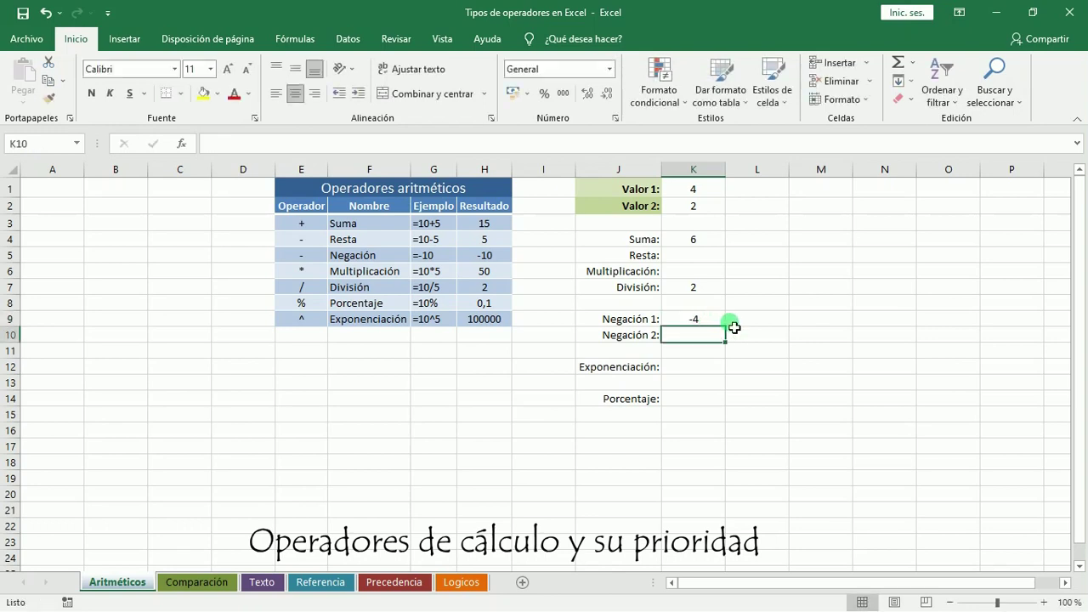
# Enter the exponentiation formula =4^2 in cell K12 beside the Exponenciación label
pyautogui.click(708, 367)
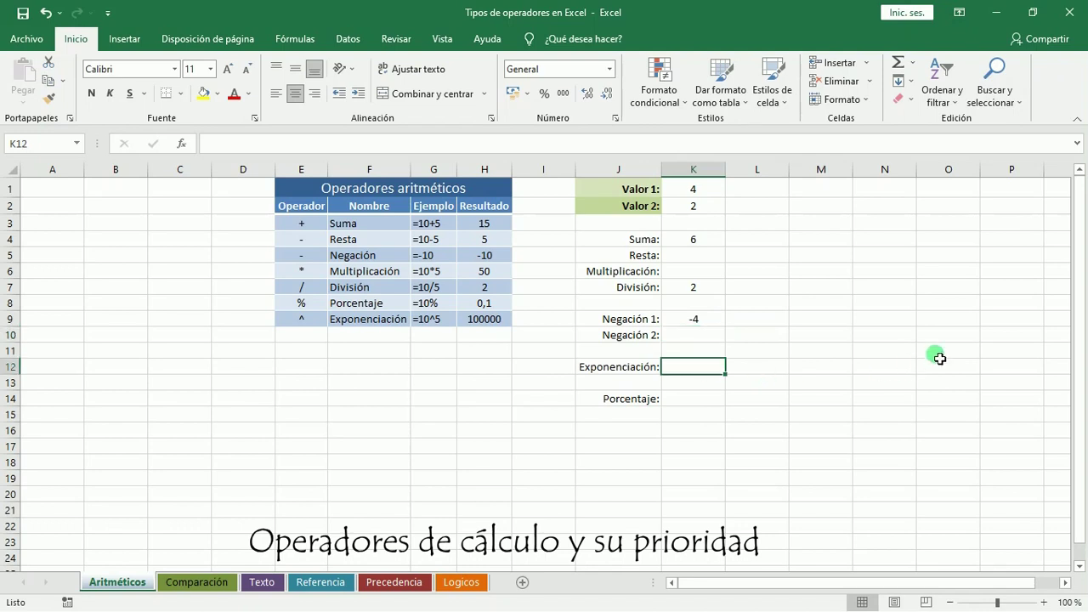
pyautogui.write('=')
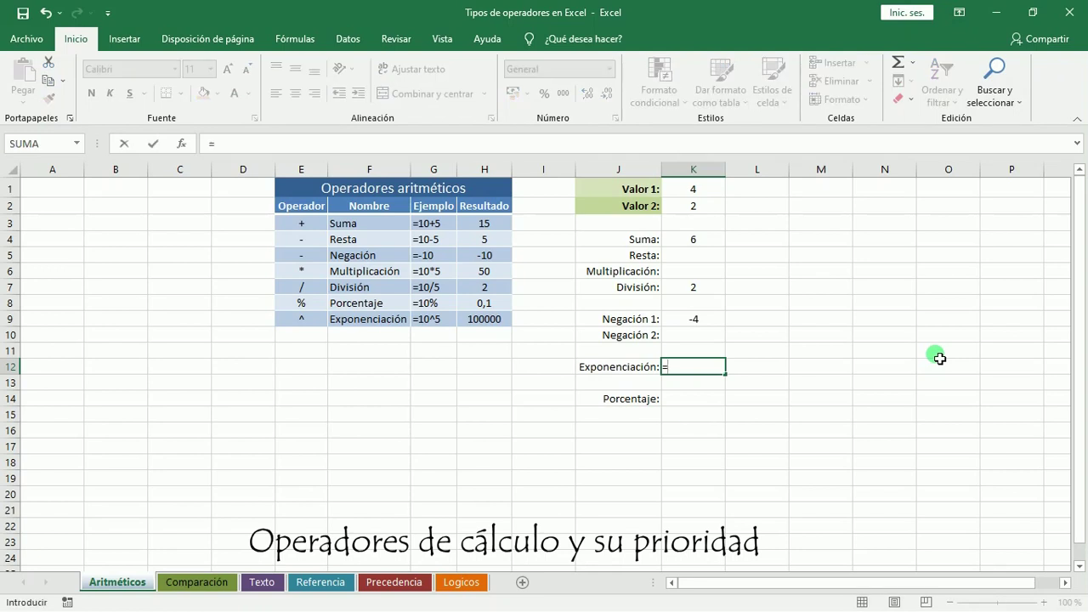
pyautogui.write('4^2')
pyautogui.press('Return')
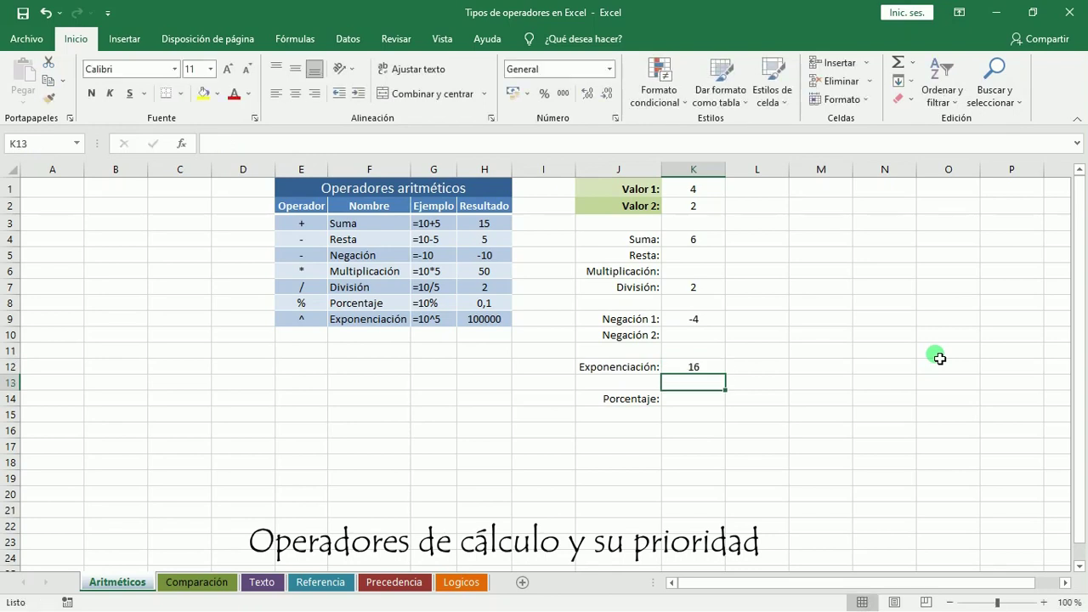
# Enter the percentage 4% in cell K14 beside the Porcentaje label
pyautogui.press('Down')
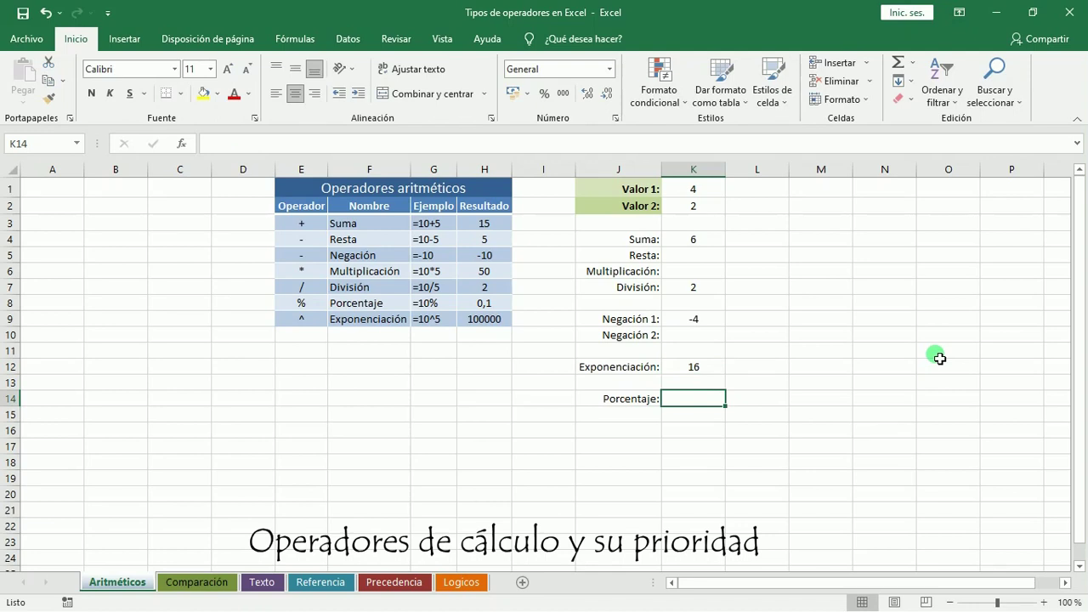
pyautogui.write('4%')
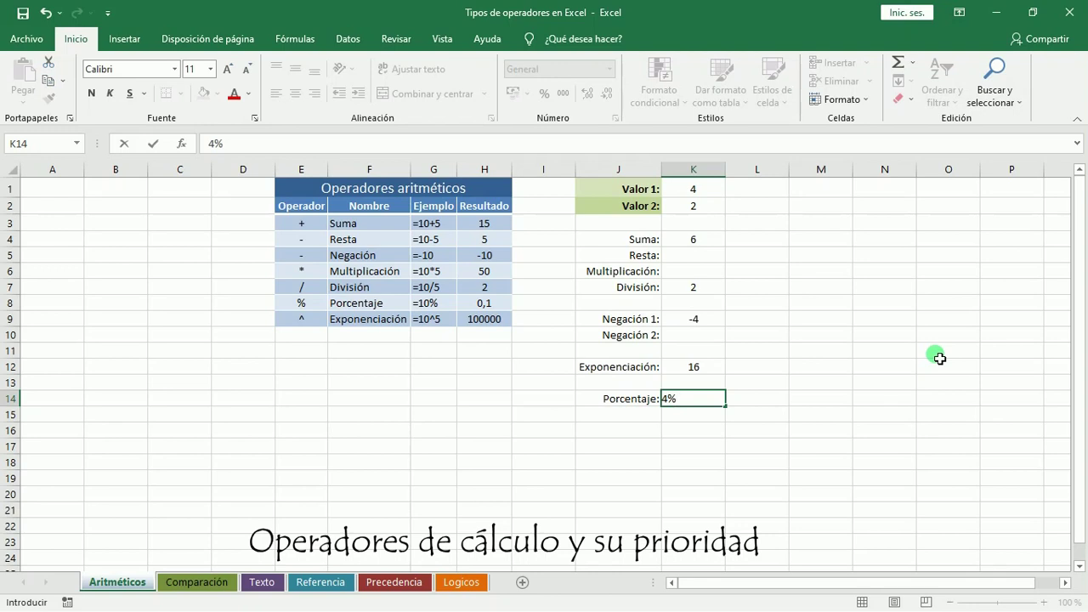
pyautogui.press('Return')
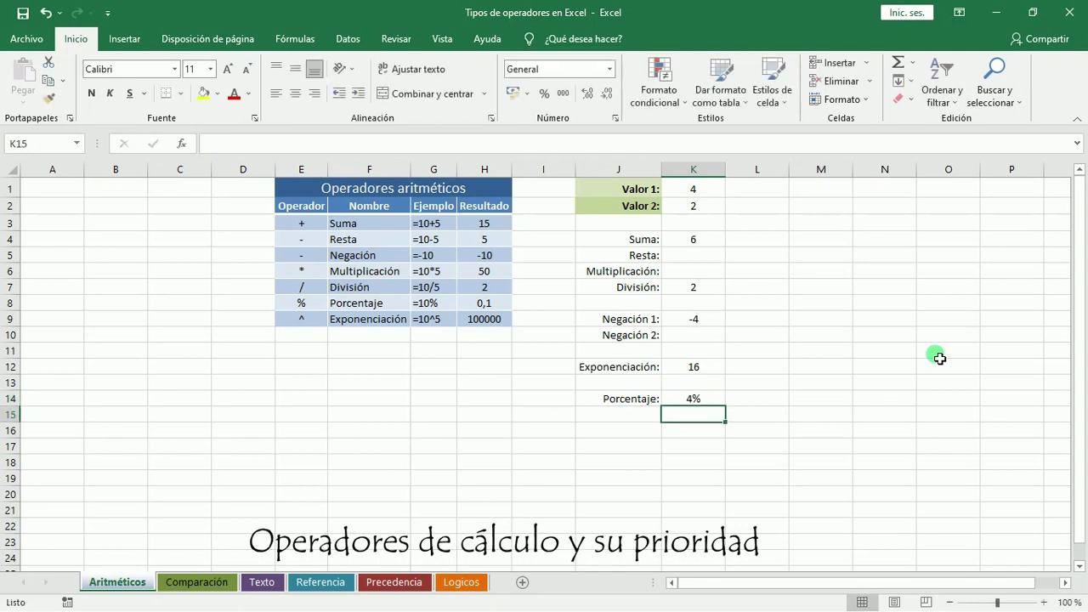
# Overwrite the Porcentaje value in K14 with 0,04, without the percent sign, and reselect the cell to check it
pyautogui.click(707, 401)
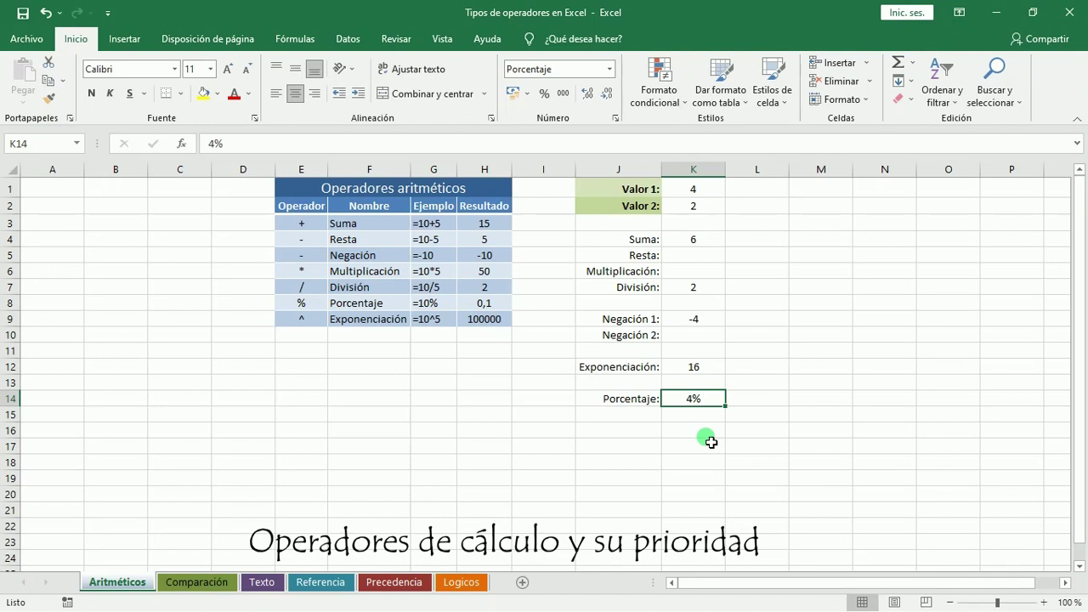
pyautogui.write('0,0')
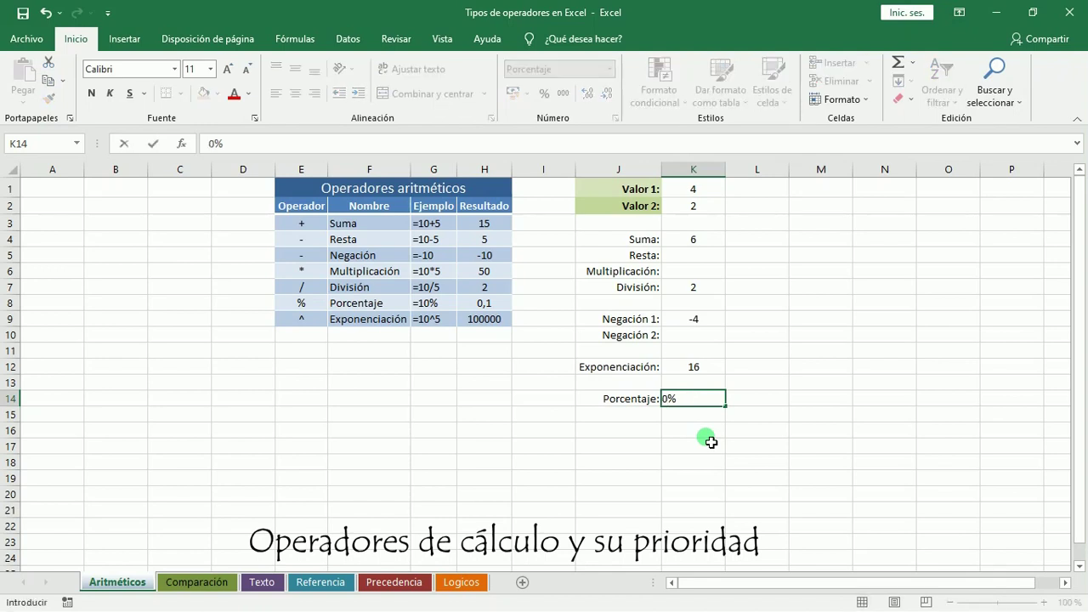
pyautogui.write('4')
pyautogui.press('Delete')
pyautogui.press('Return')
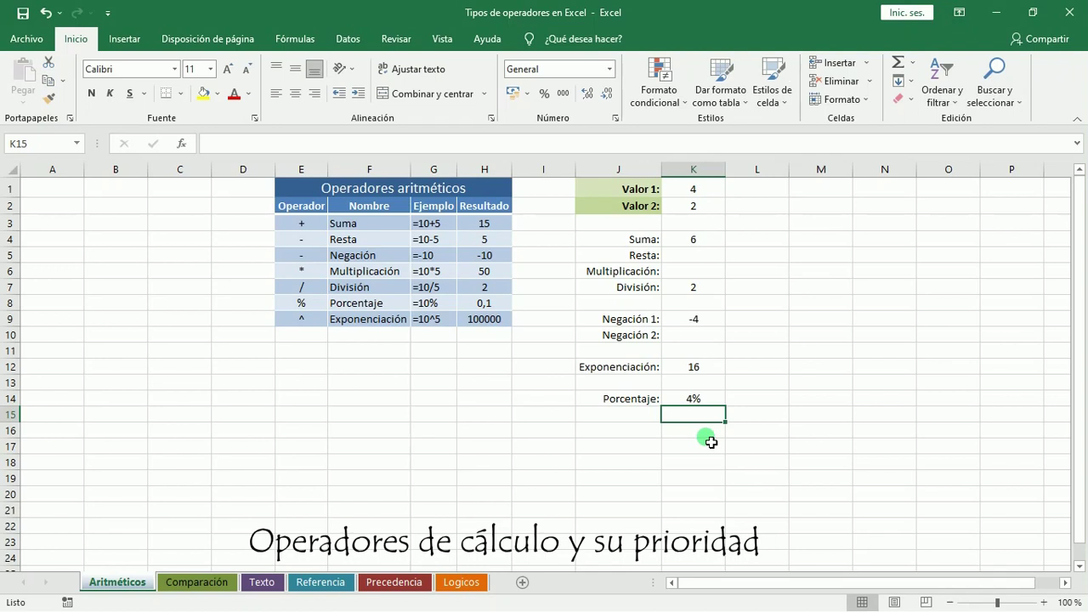
pyautogui.press('Up')
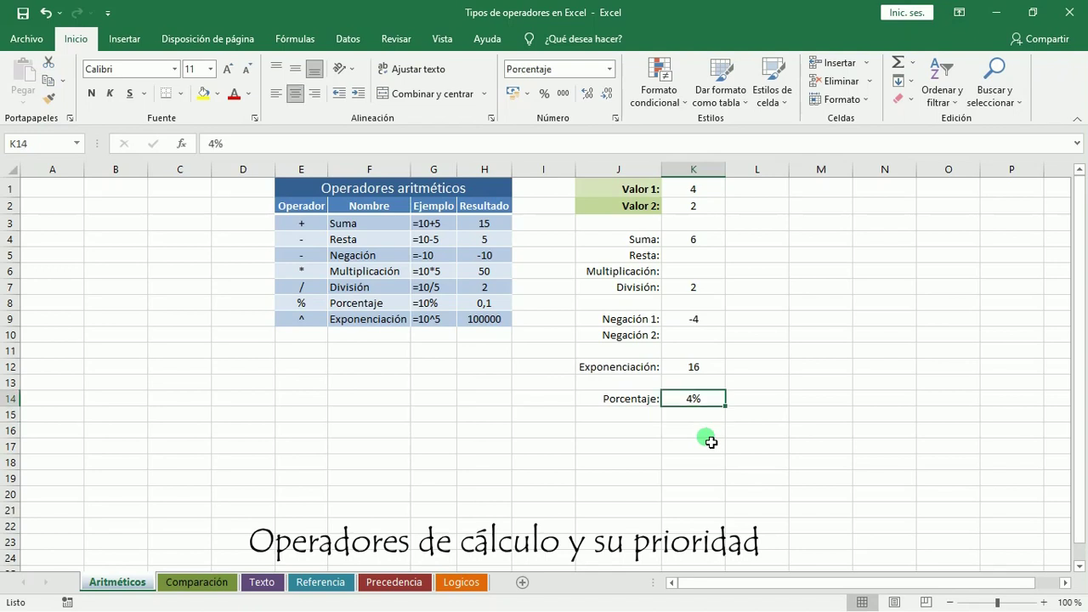
# Enter 0,04 in the empty cell K16 and reselect it to compare its format with the percentage cell
pyautogui.click(710, 432)
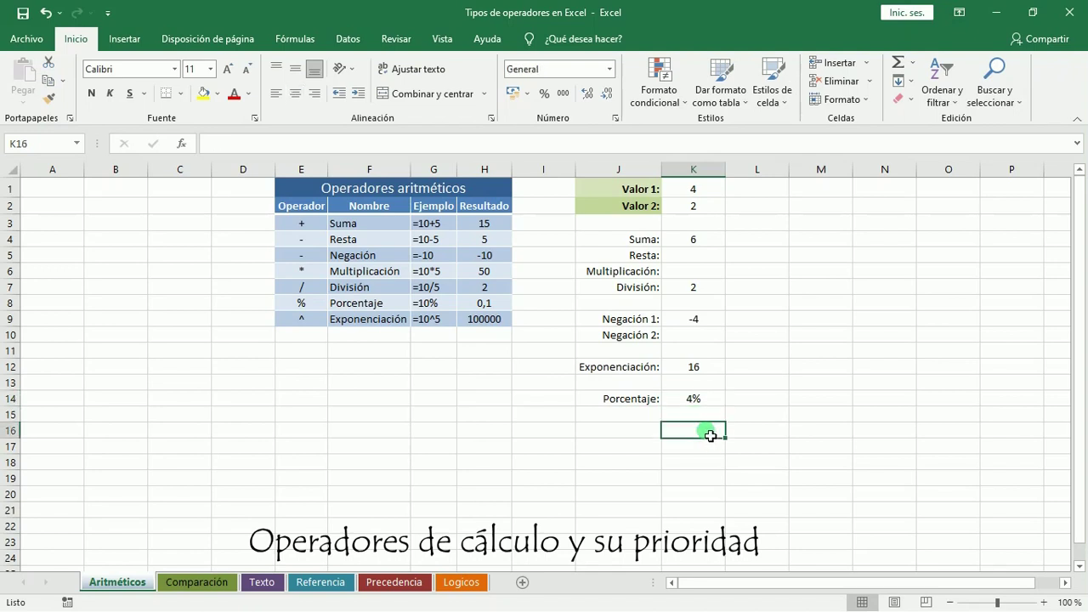
pyautogui.write('0')
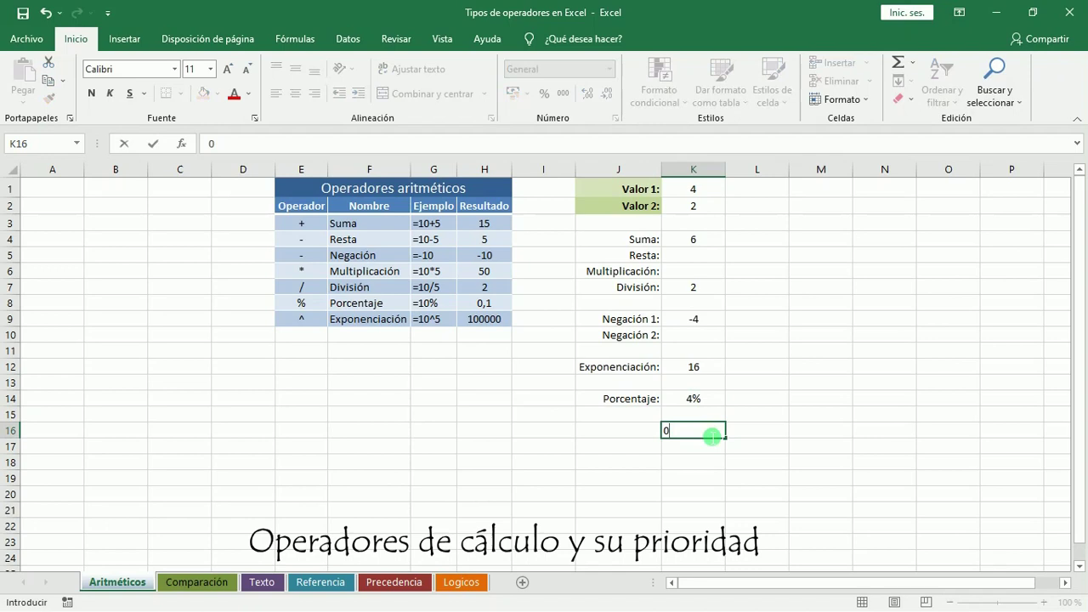
pyautogui.write(',04')
pyautogui.press('Return')
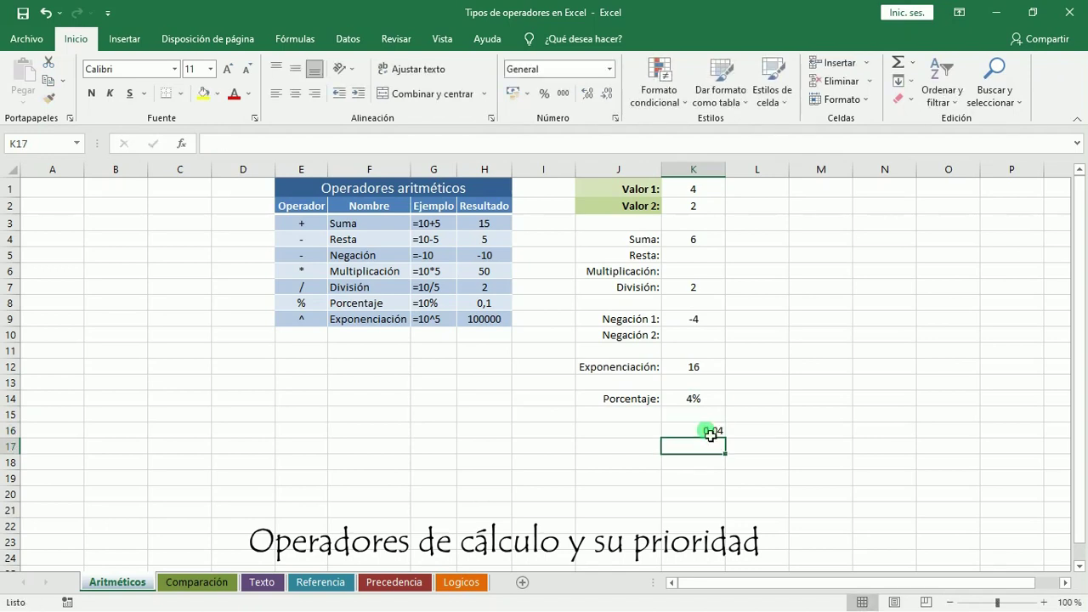
pyautogui.click(709, 430)
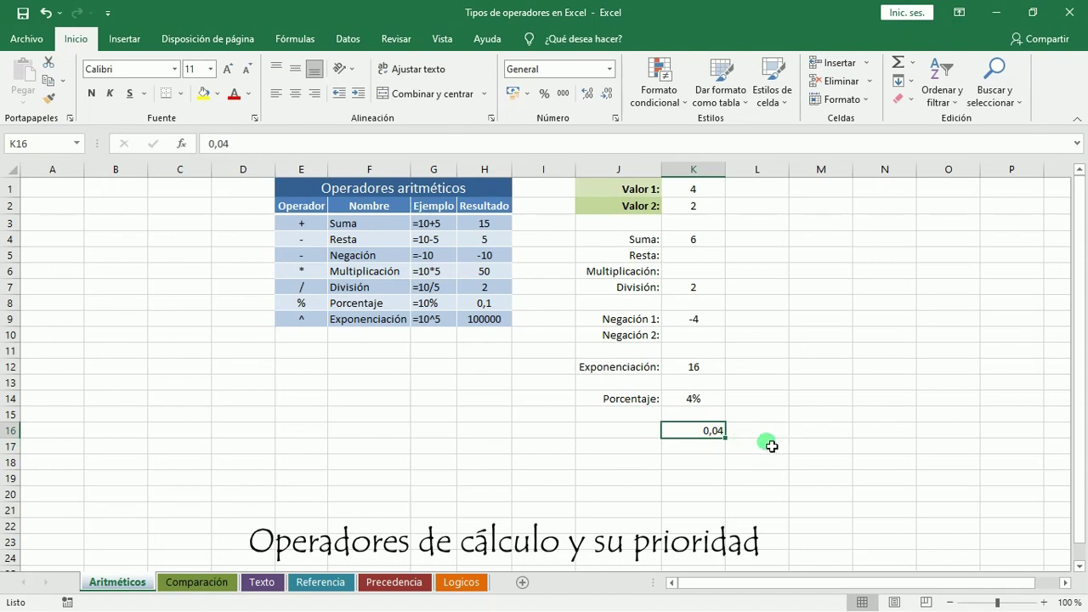
pyautogui.moveTo(736, 431); pyautogui.dragTo(802, 432)
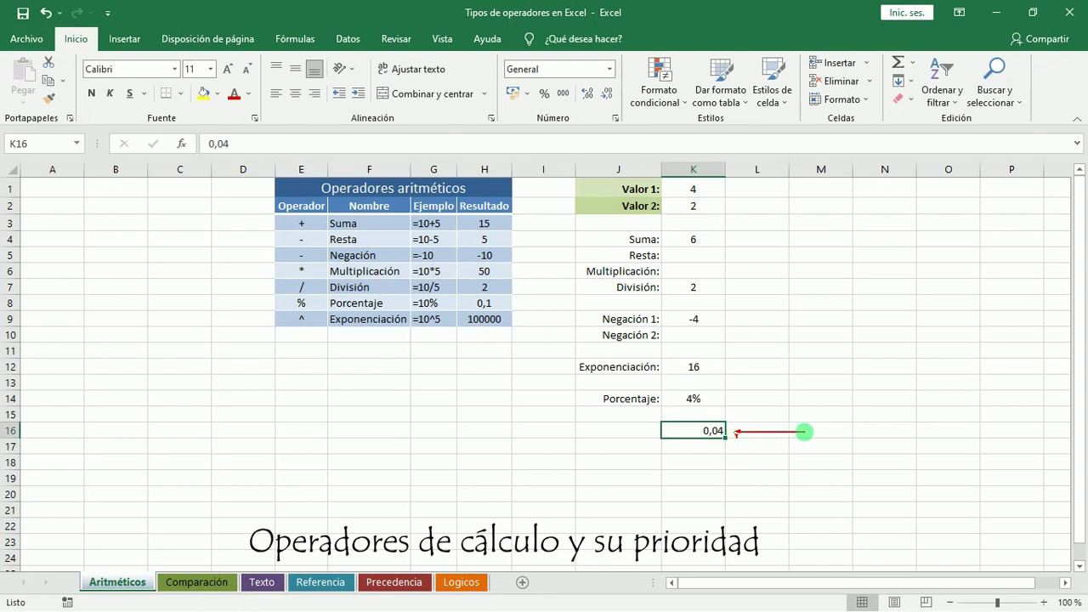
pyautogui.moveTo(727, 397); pyautogui.dragTo(795, 396)
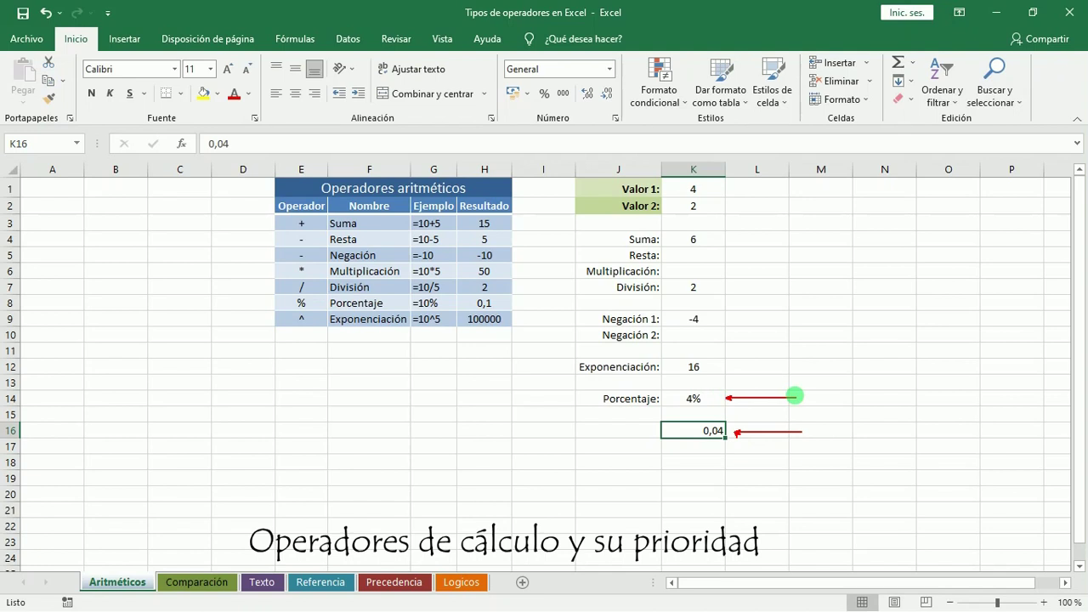
# On the Comparación sheet, enter the equality test =8=4 in G4 beside the "G1 es igual a G2" label and reselect the cell
pyautogui.hotkey('ctrl', 'pagedown')
pyautogui.click(548, 258)
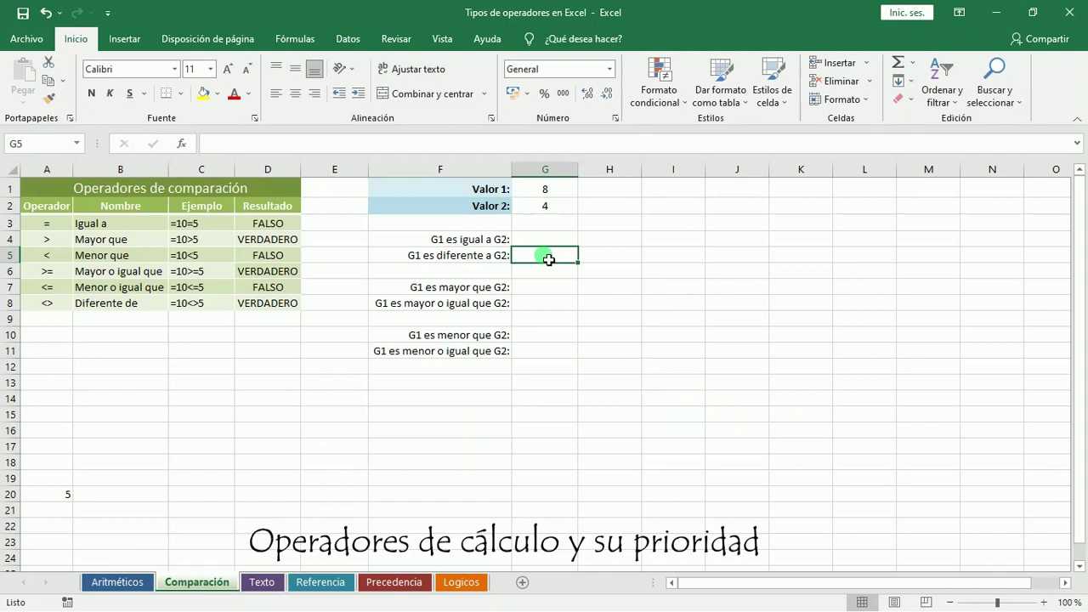
pyautogui.moveTo(212, 576); pyautogui.dragTo(230, 497)
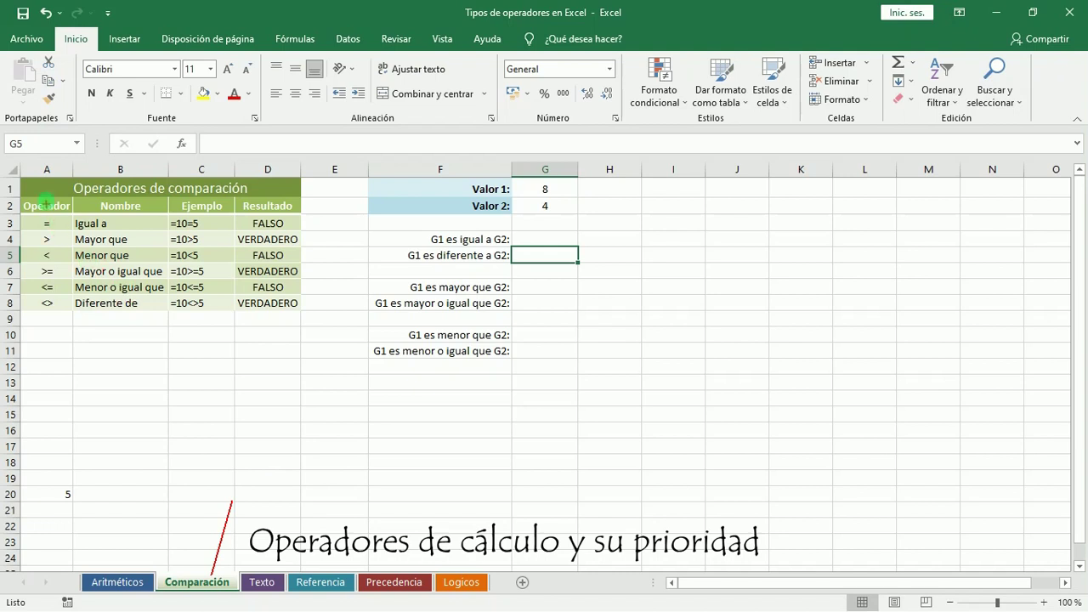
pyautogui.moveTo(24, 179)
pyautogui.mouseDown()
pyautogui.moveTo(22, 277)
pyautogui.moveTo(65, 329)
pyautogui.moveTo(175, 330)
pyautogui.mouseUp()
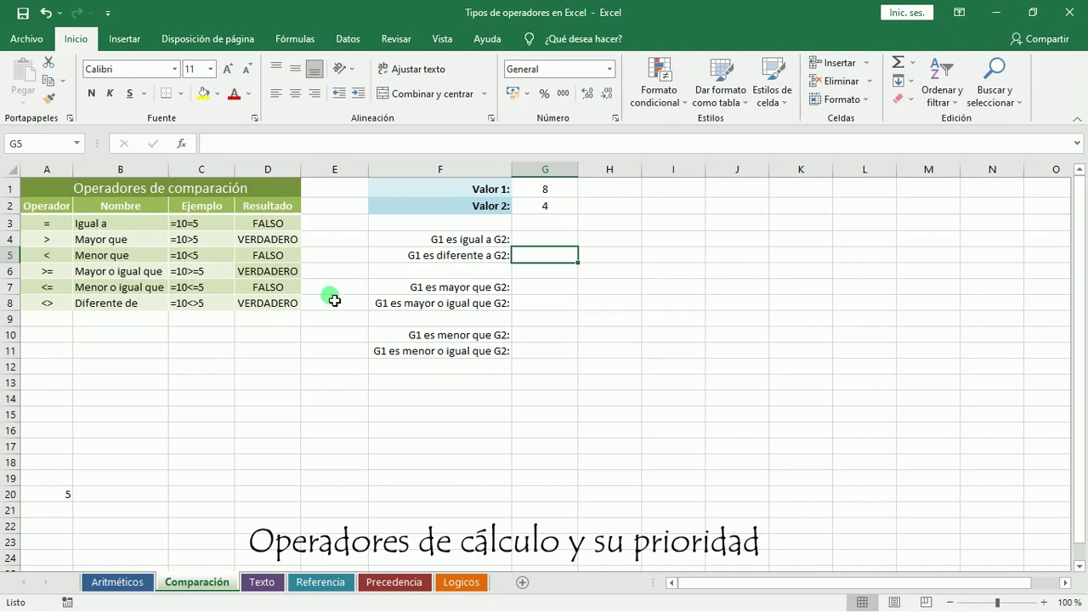
pyautogui.click(538, 242)
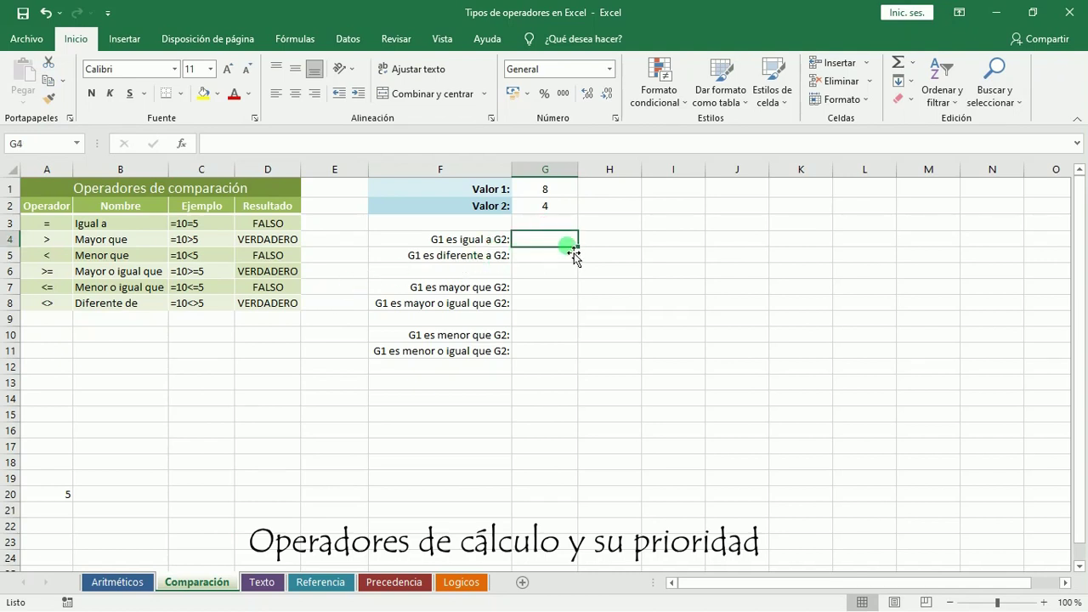
pyautogui.write('=')
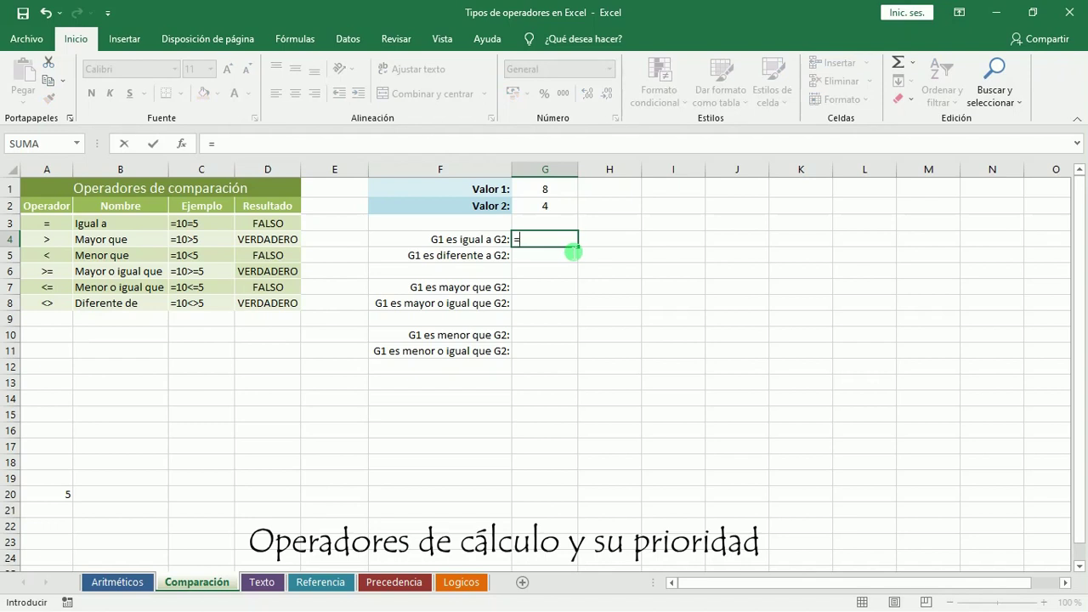
pyautogui.write('8=4')
pyautogui.click(574, 254)
pyautogui.click(563, 240)
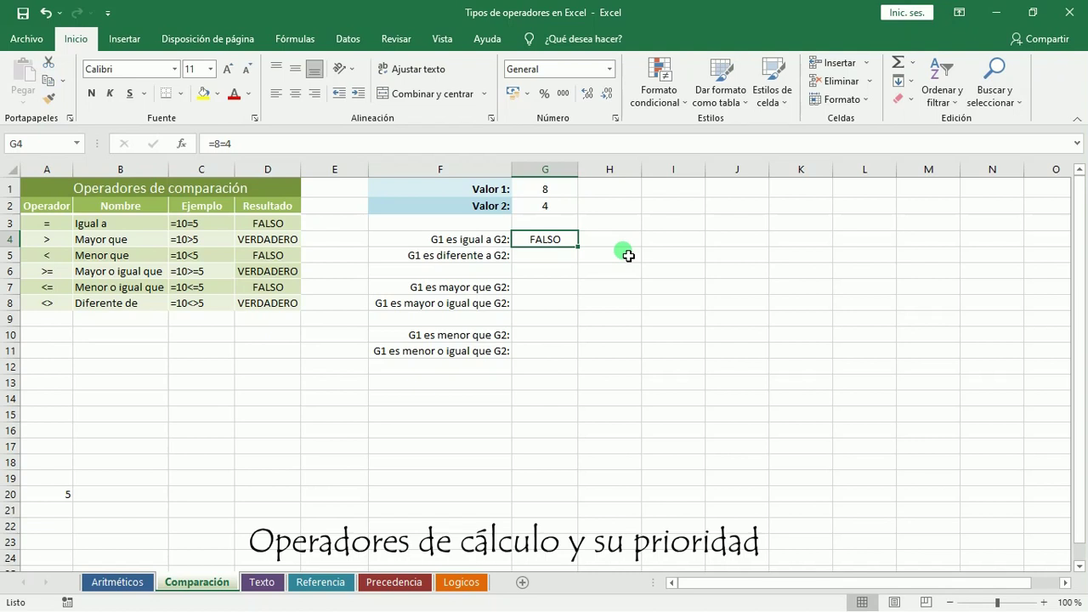
# Enter the inequality test =8<>4 in G5 beside the "G1 es diferente a G2" label and reselect the cell
pyautogui.click(571, 258)
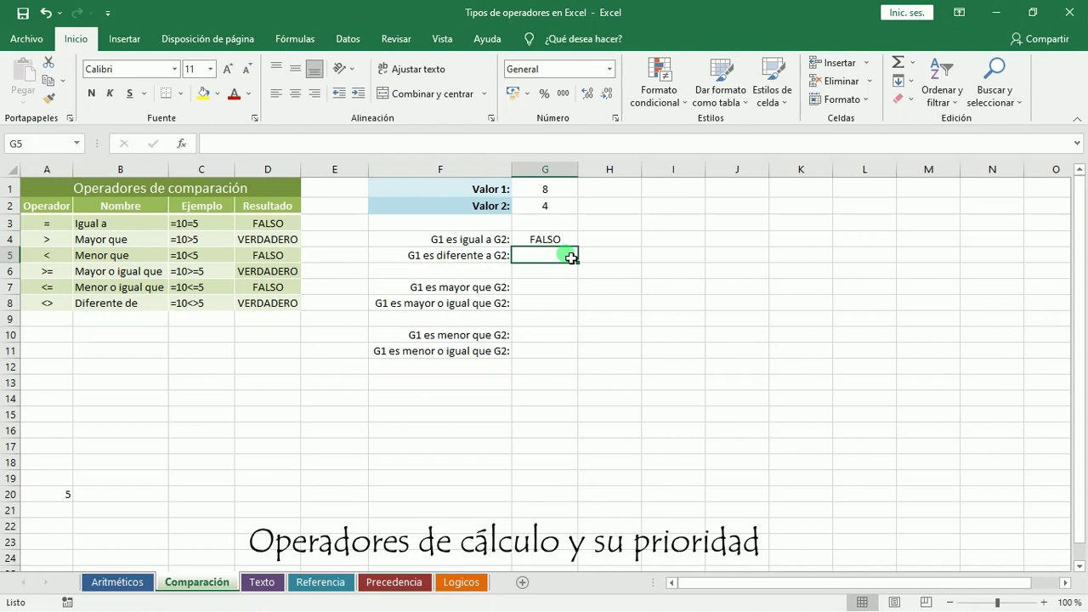
pyautogui.doubleClick(571, 259)
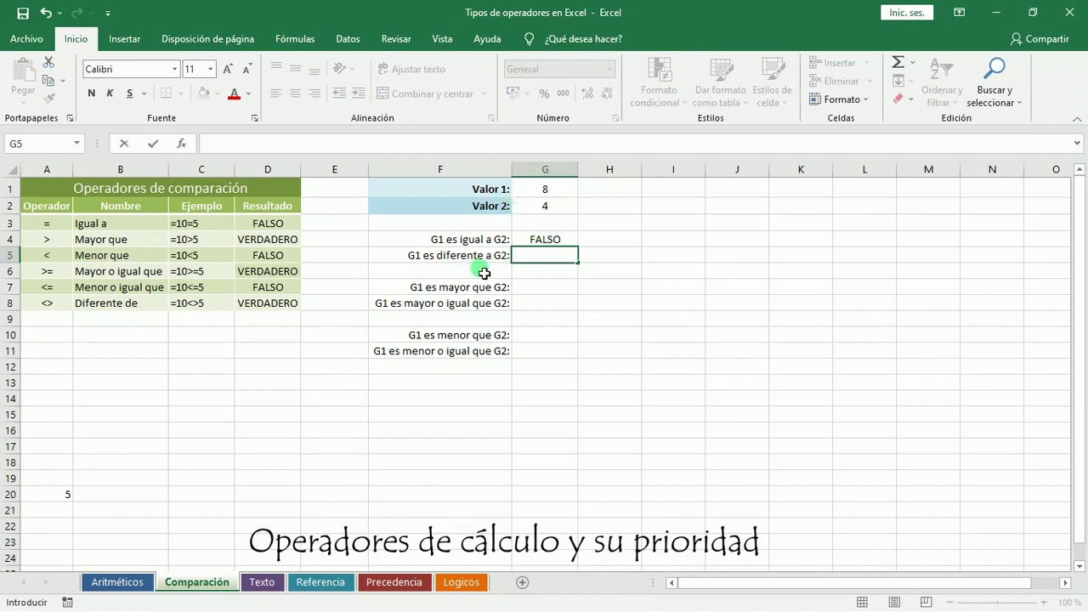
pyautogui.write('=')
pyautogui.write('8<>4')
pyautogui.press('Return')
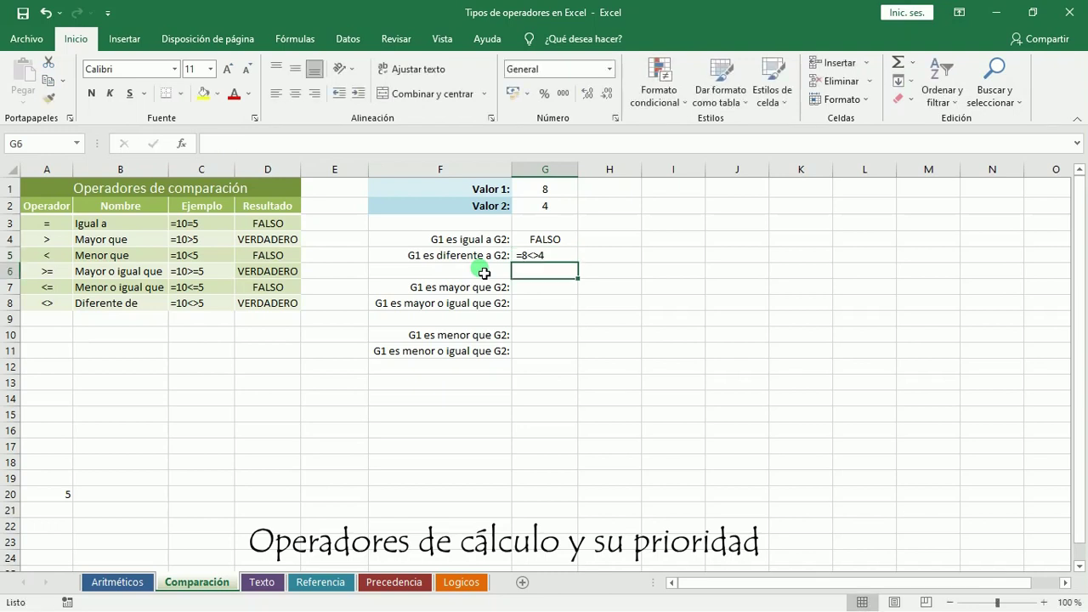
pyautogui.click(559, 257)
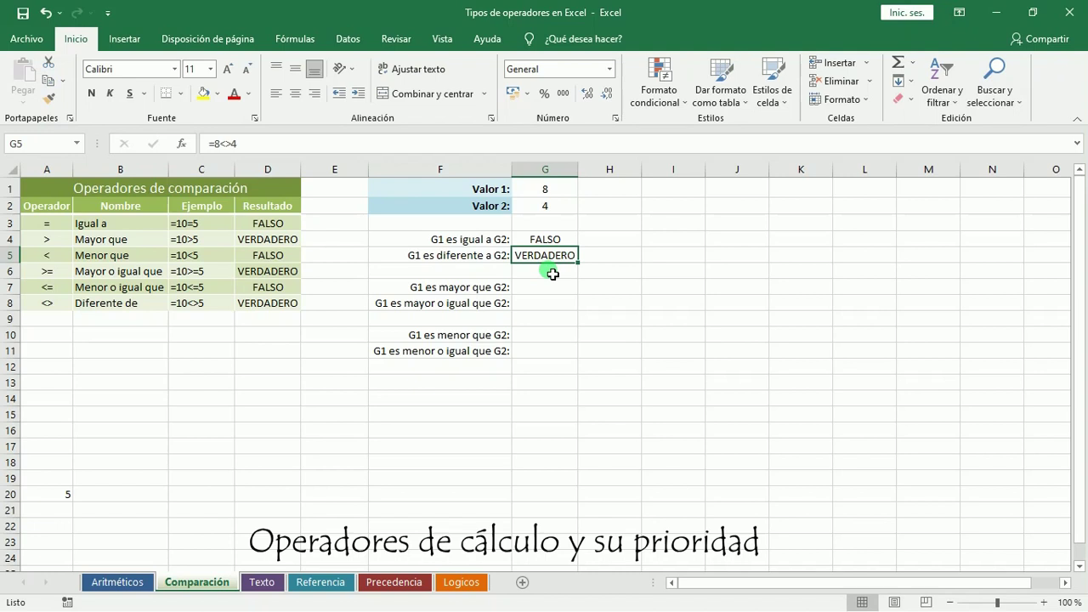
pyautogui.click(460, 264)
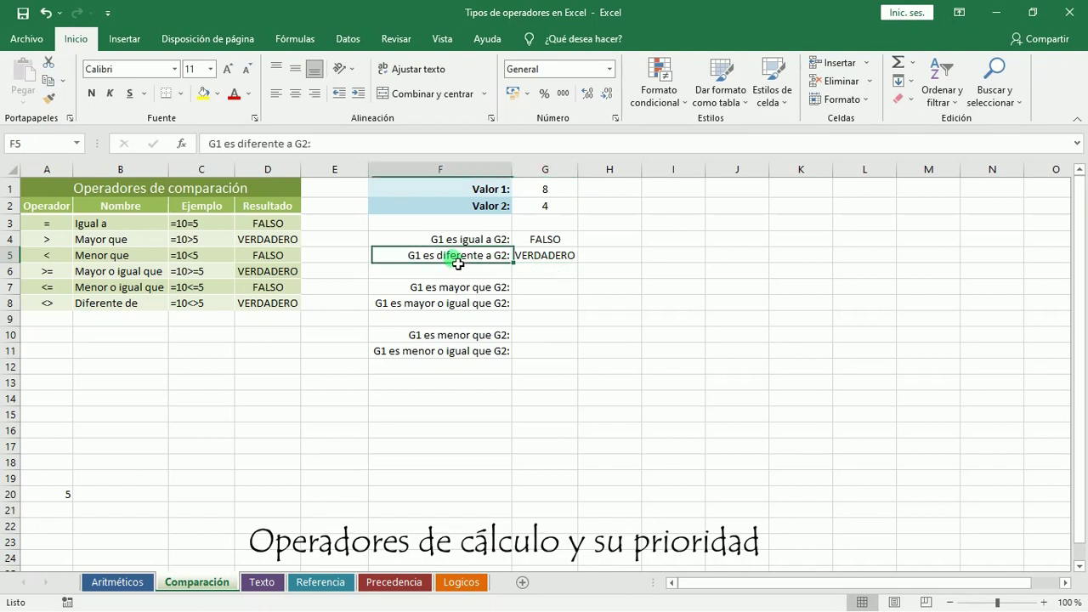
pyautogui.click(528, 287)
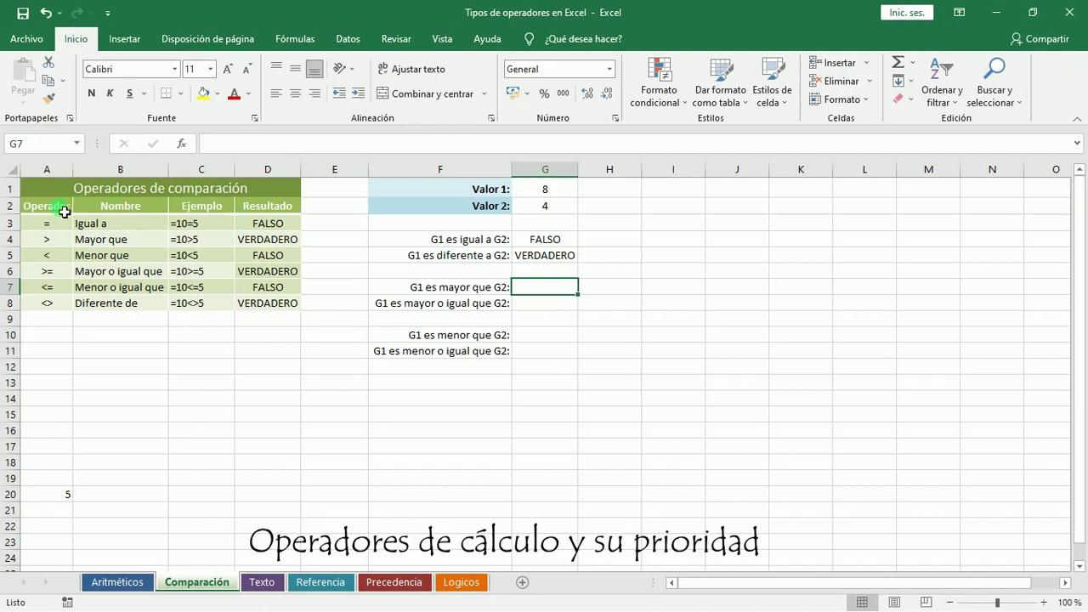
pyautogui.moveTo(26, 197)
pyautogui.mouseDown()
pyautogui.moveTo(28, 323)
pyautogui.moveTo(91, 199)
pyautogui.moveTo(4, 192)
pyautogui.mouseUp()
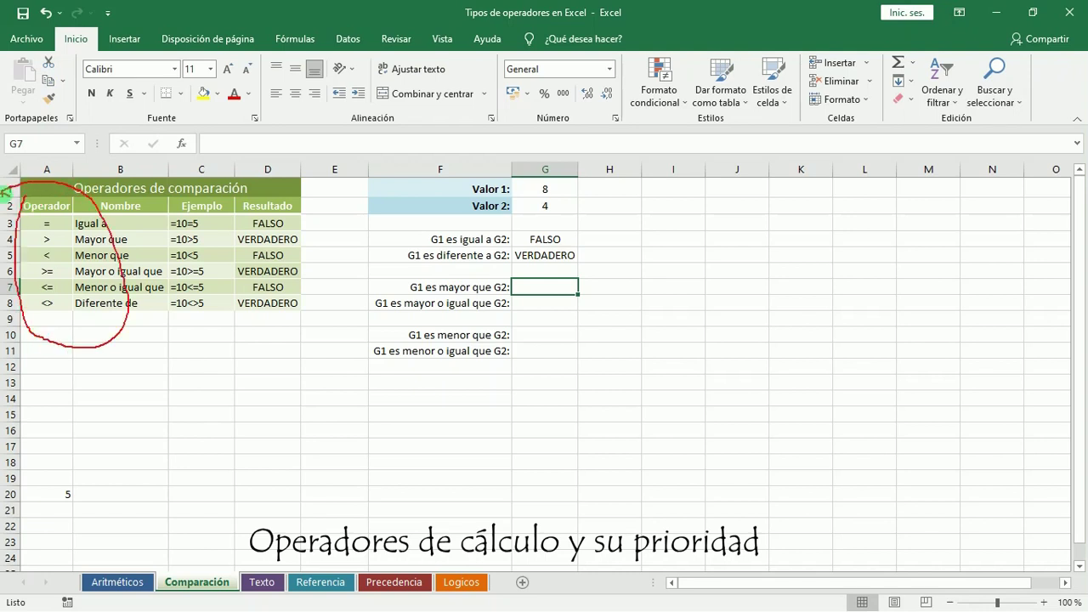
# On the Texto sheet, enter =G1&G2 in G4 beside Concatenación 1 to join the two sample texts
pyautogui.click(262, 583)
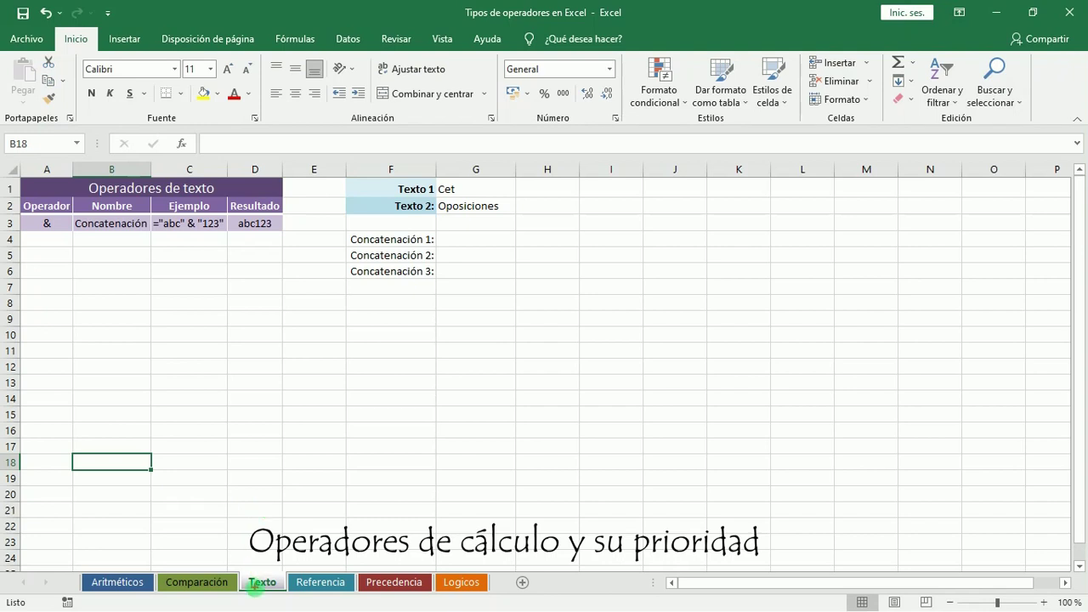
pyautogui.moveTo(259, 573); pyautogui.dragTo(285, 466)
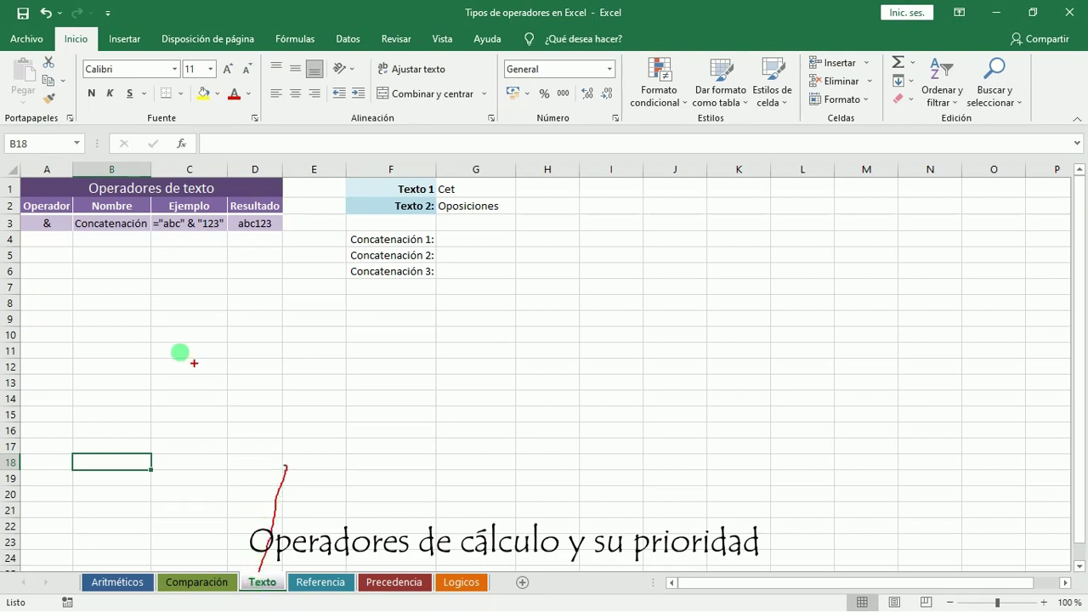
pyautogui.moveTo(26, 195)
pyautogui.mouseDown()
pyautogui.moveTo(40, 235)
pyautogui.moveTo(291, 254)
pyautogui.mouseUp()
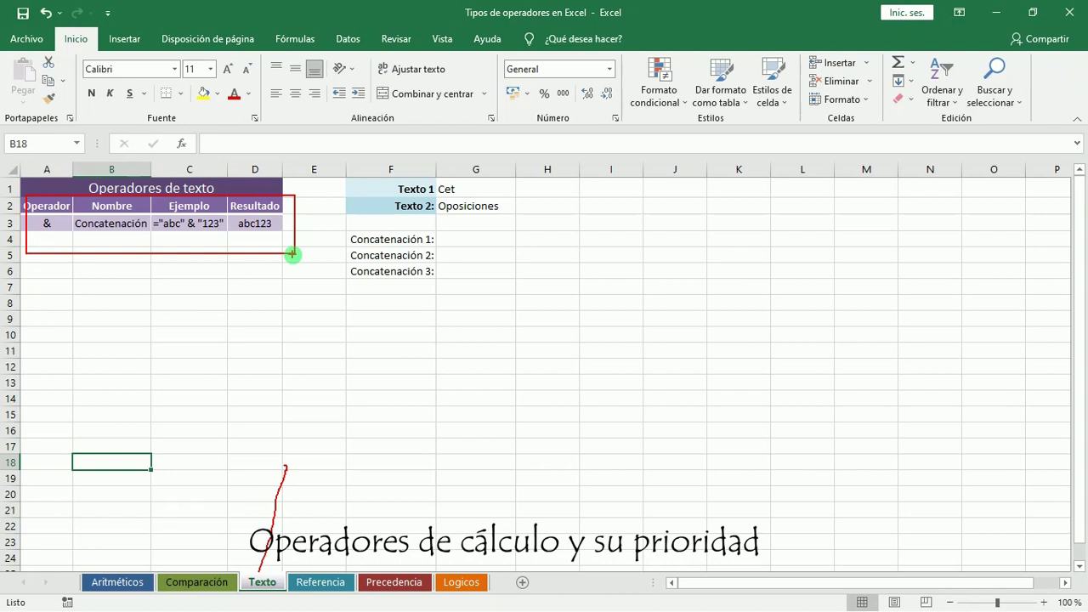
pyautogui.click(475, 245)
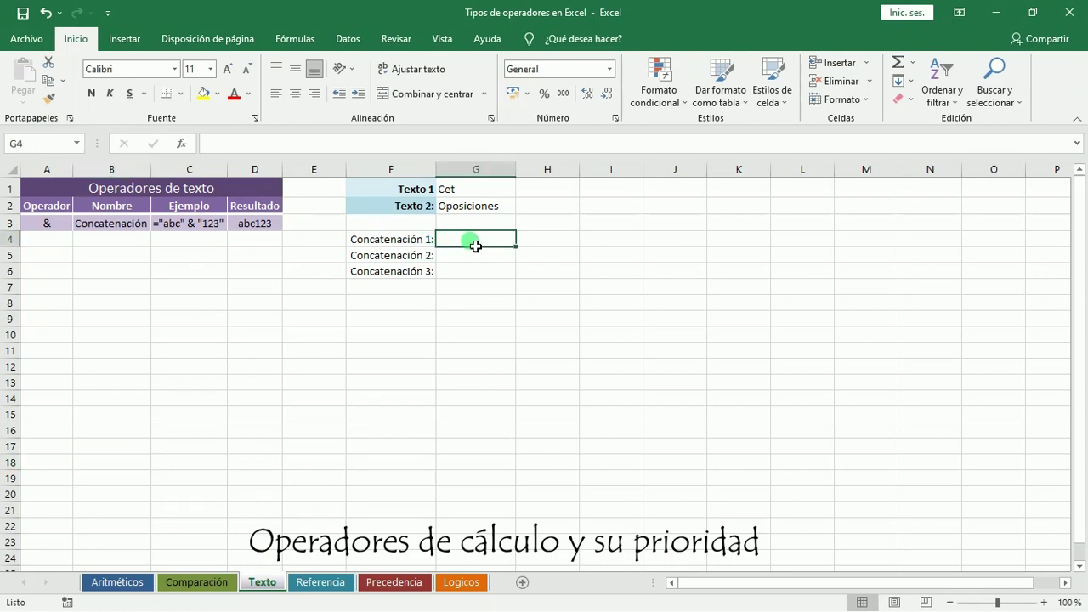
pyautogui.write('=')
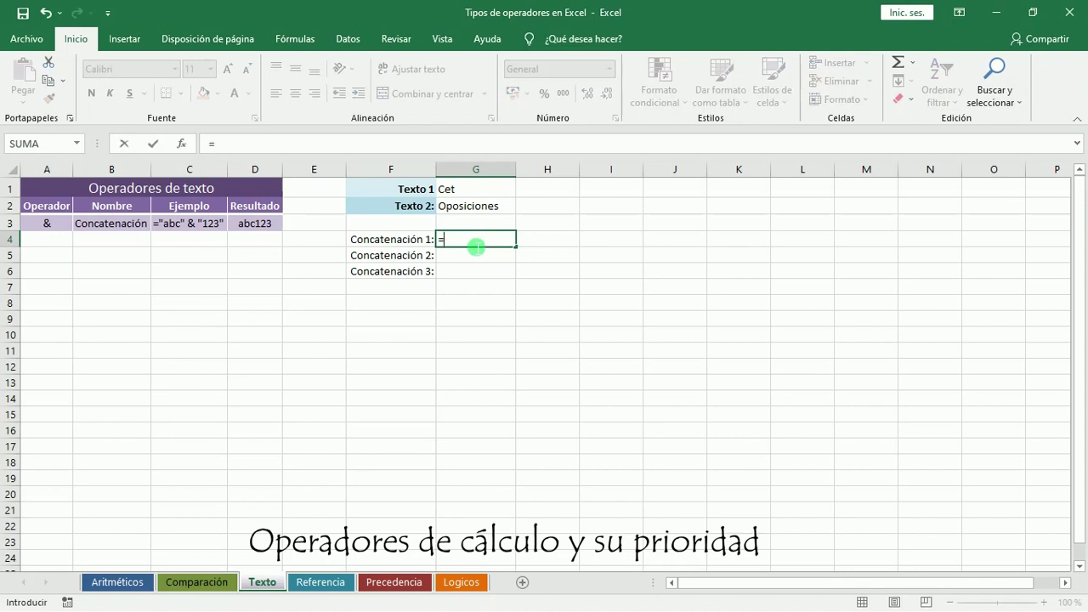
pyautogui.click(463, 195)
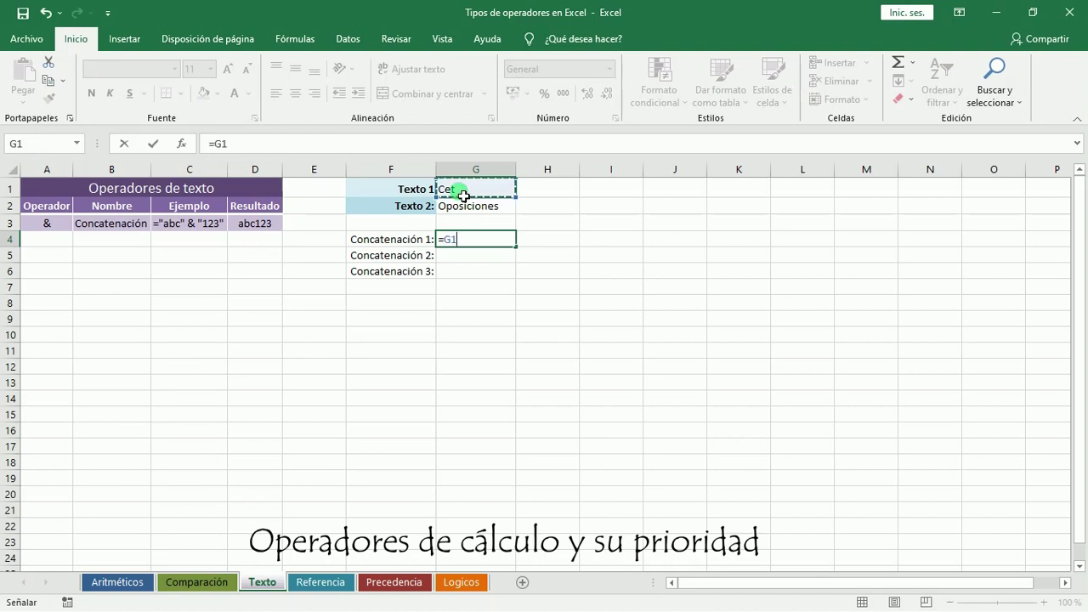
pyautogui.write('&')
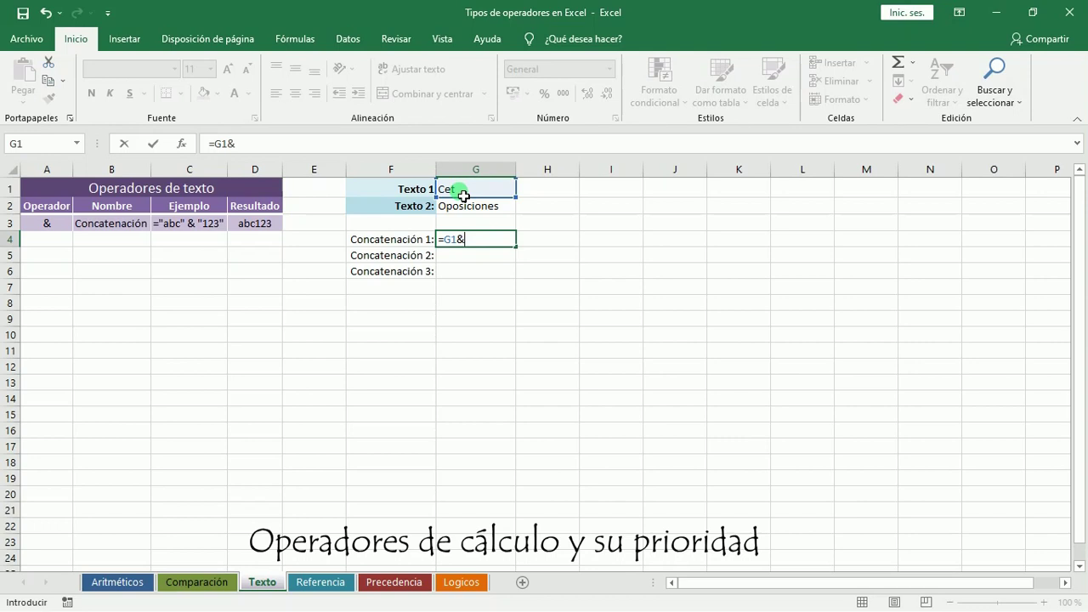
pyautogui.click(488, 209)
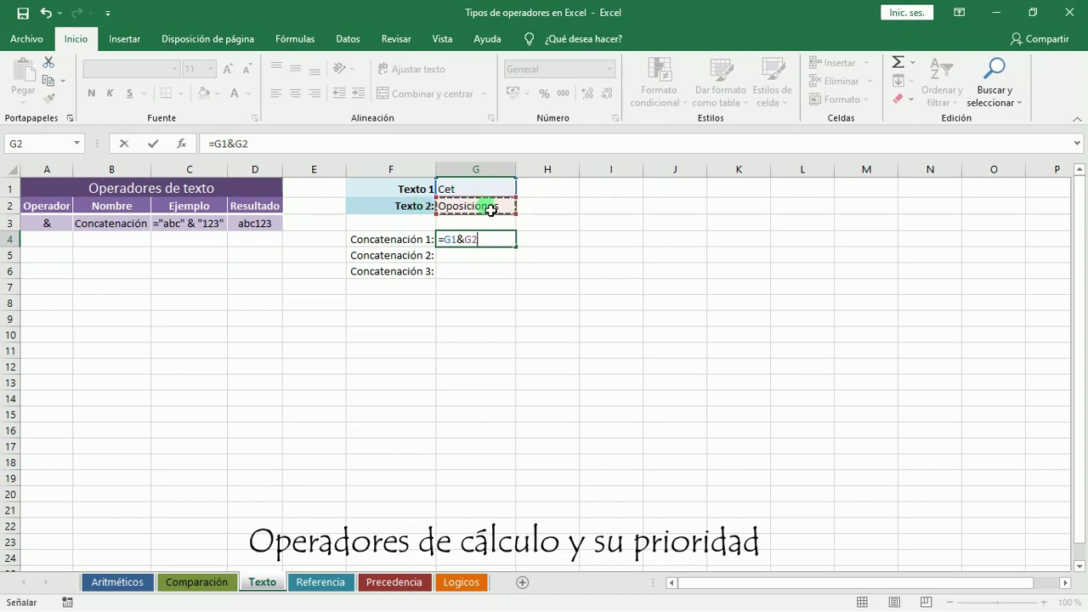
pyautogui.press('Return')
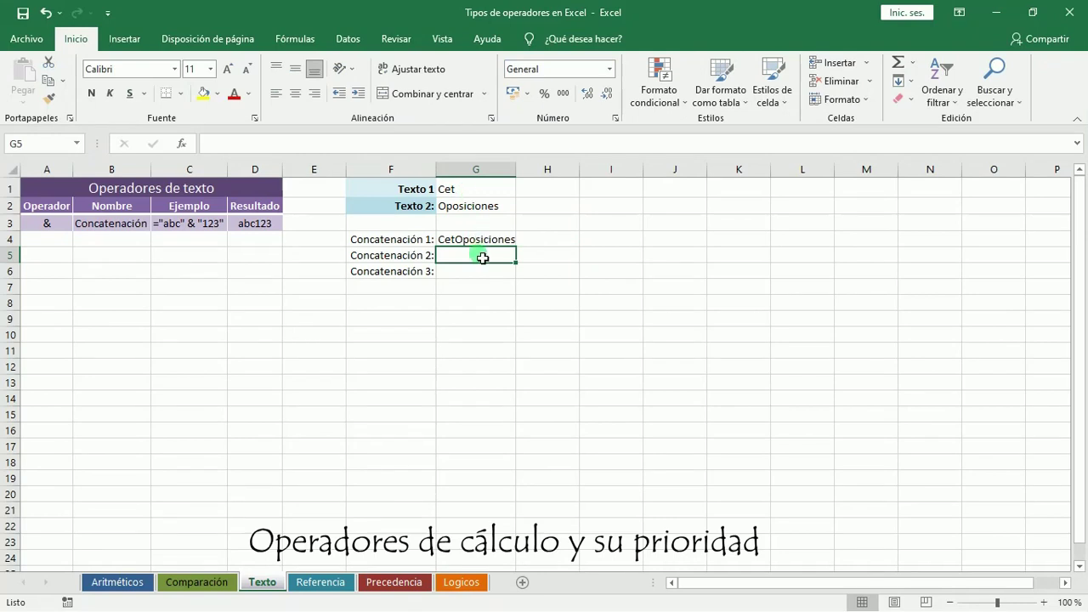
# Enter =G1&" "&G2 in G5 beside Concatenación 2 to join the two texts with a space between them
pyautogui.write('=')
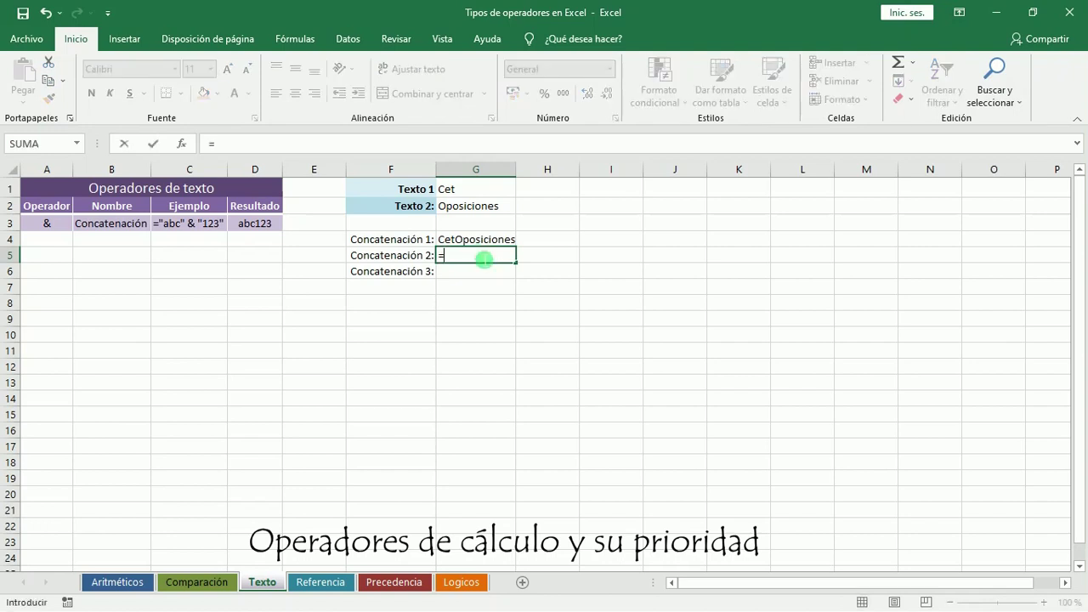
pyautogui.click(457, 193)
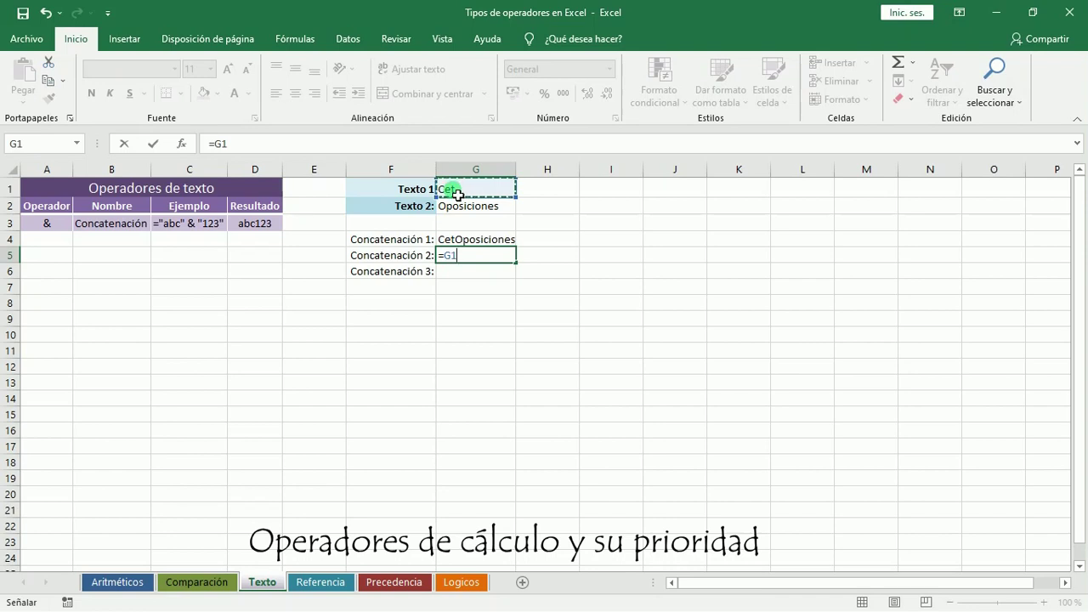
pyautogui.write('&')
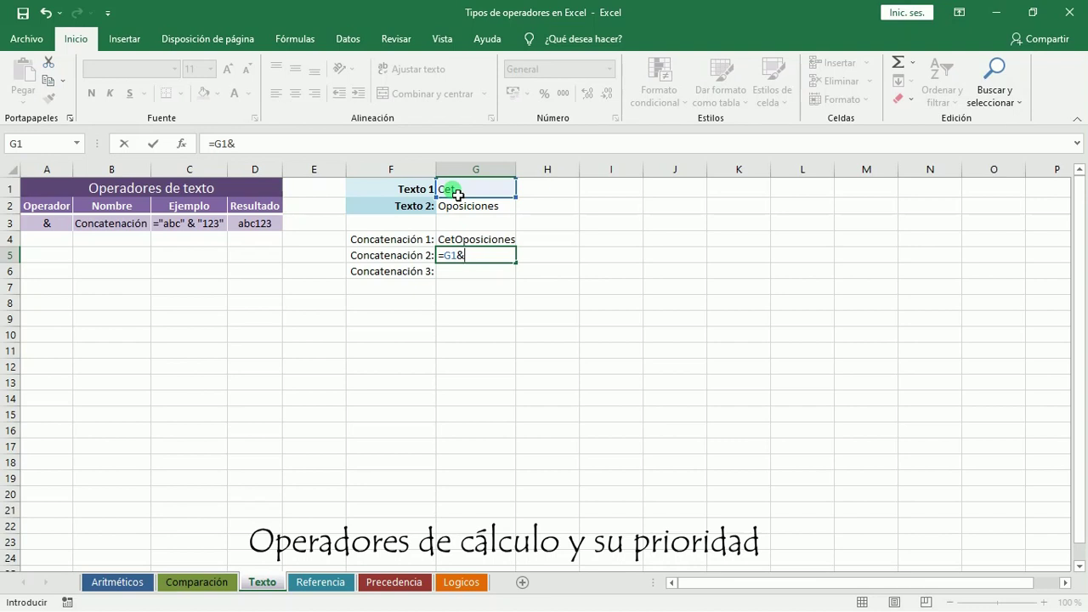
pyautogui.write('@')
pyautogui.press('BackSpace')
pyautogui.write("'")
pyautogui.press('BackSpace')
pyautogui.write('"')
pyautogui.write('&')
pyautogui.click(462, 207)
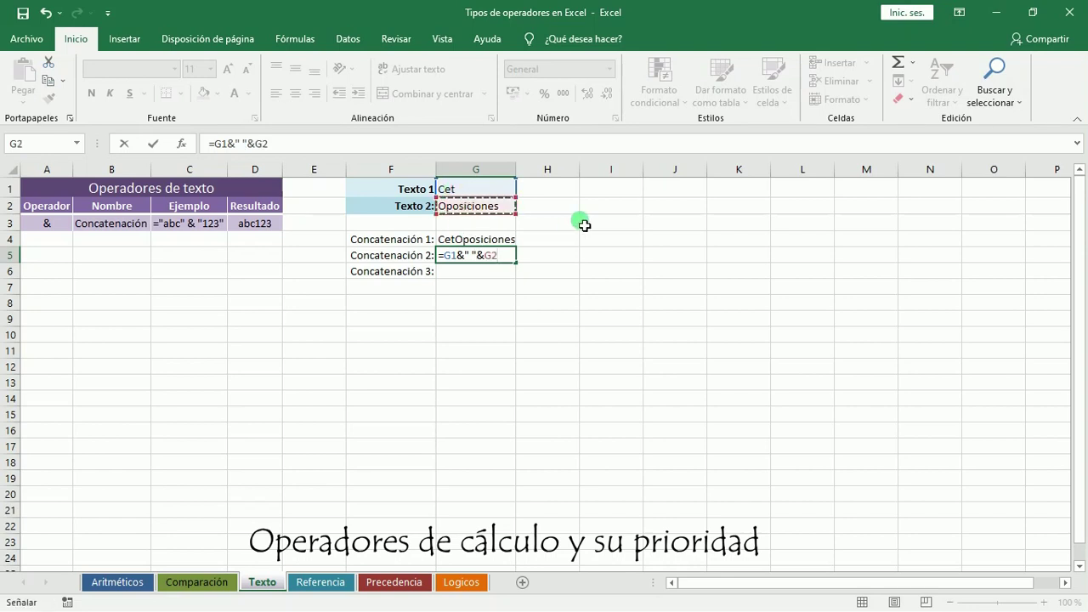
pyautogui.press('Return')
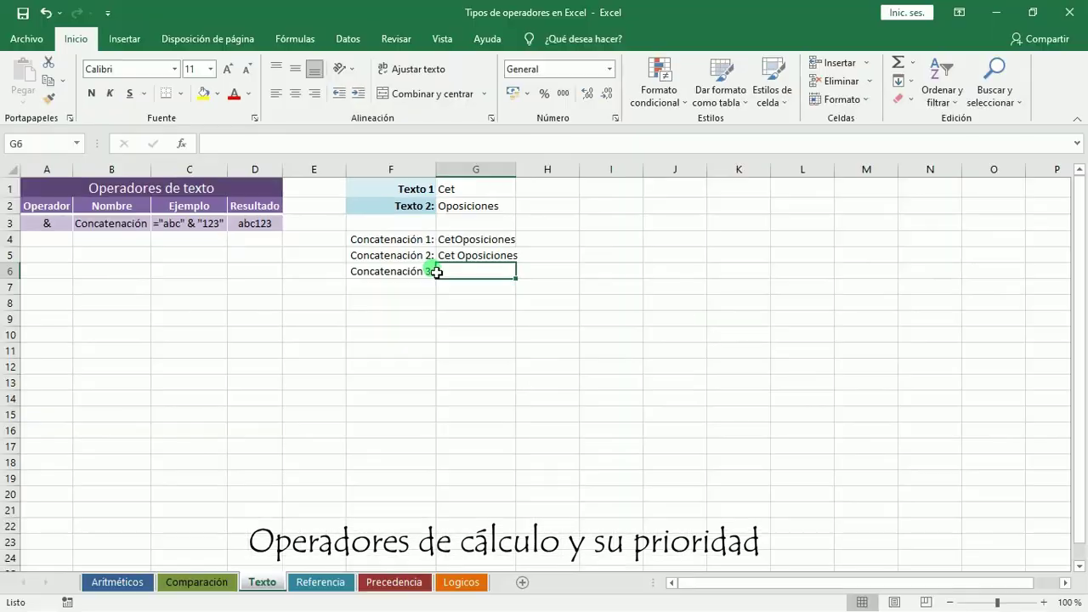
# Enter =G5&".com" in G6 beside Concatenación 3 to append .com to the spaced text
pyautogui.click(461, 264)
pyautogui.write('=')
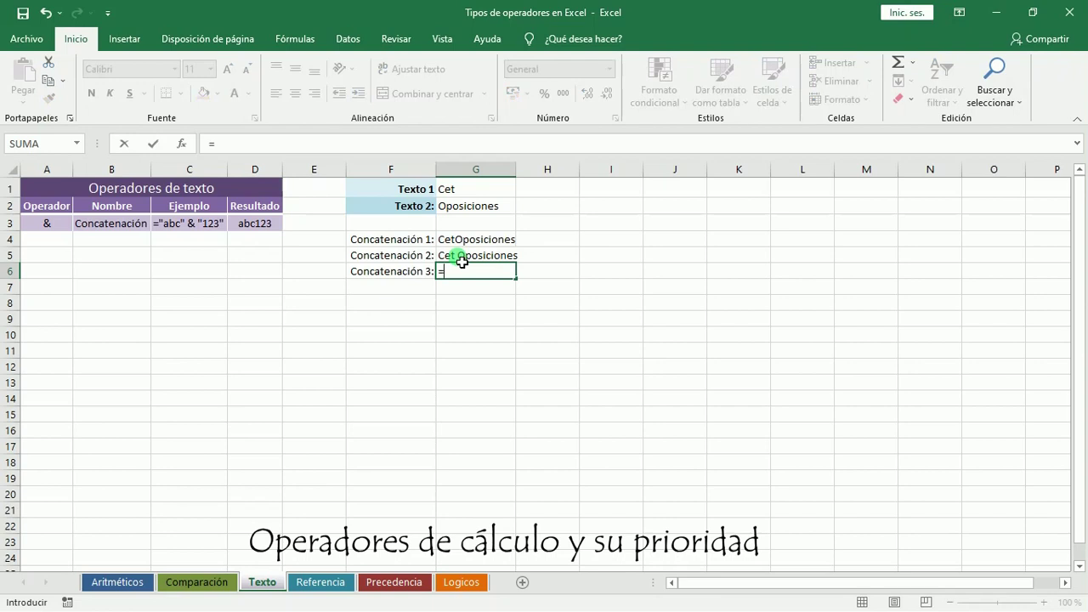
pyautogui.click(462, 262)
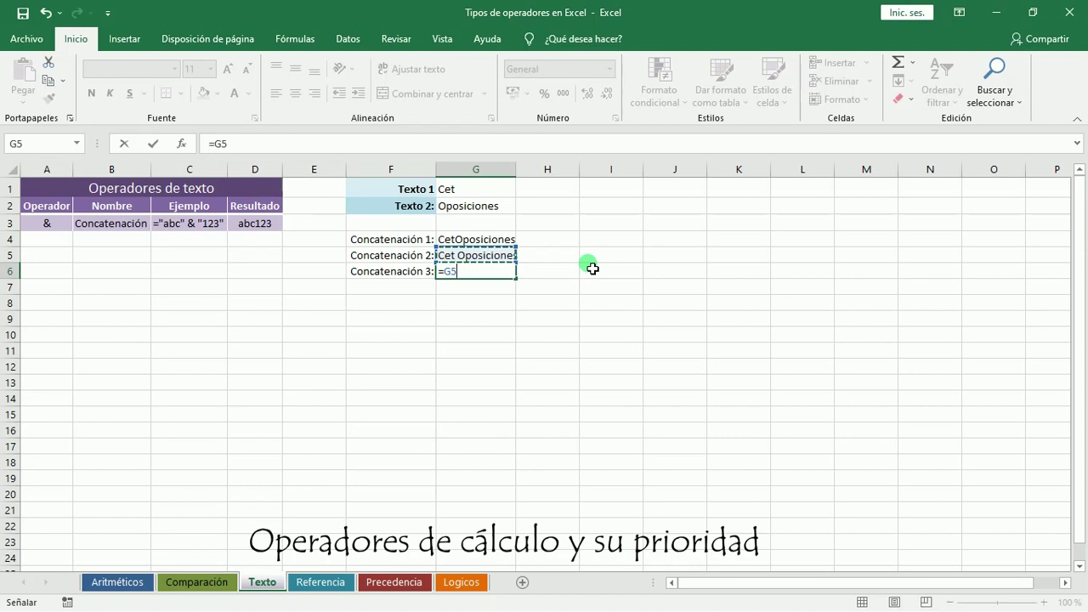
pyautogui.write('&".com')
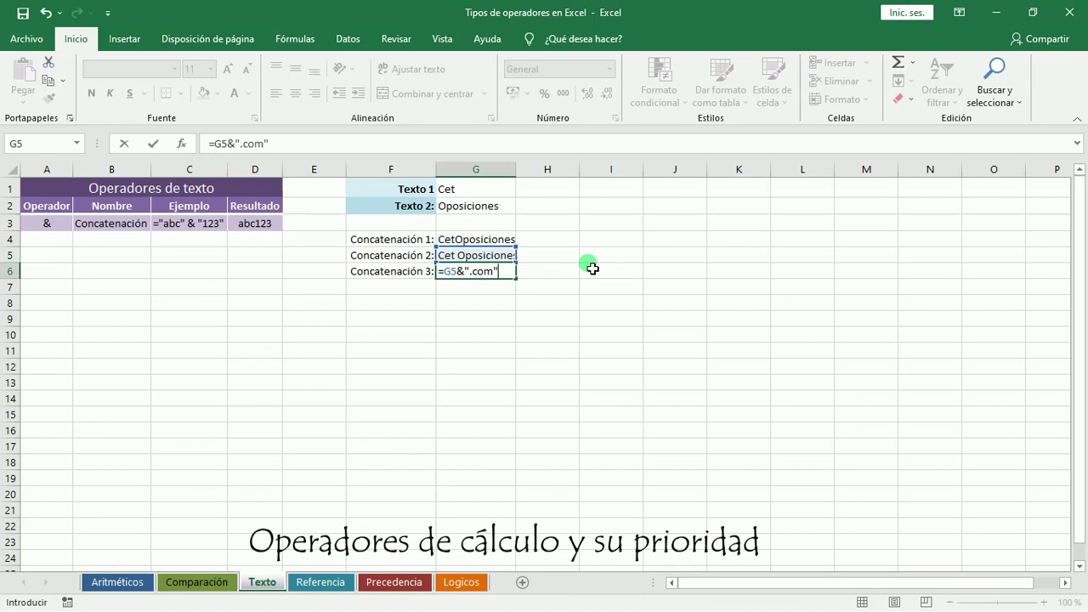
pyautogui.press('Return')
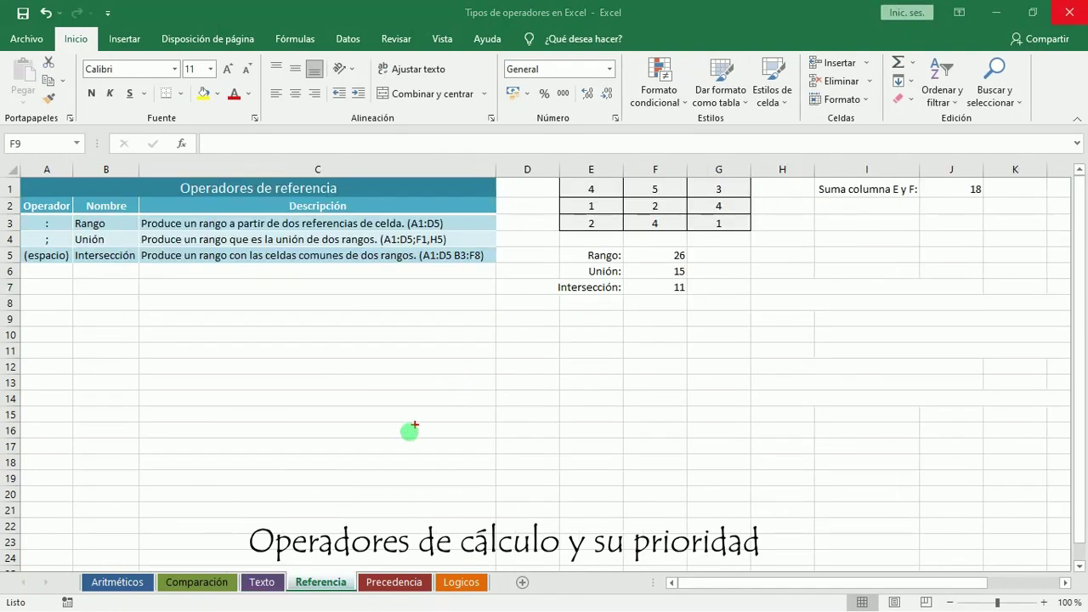
pyautogui.moveTo(328, 580); pyautogui.dragTo(340, 484)
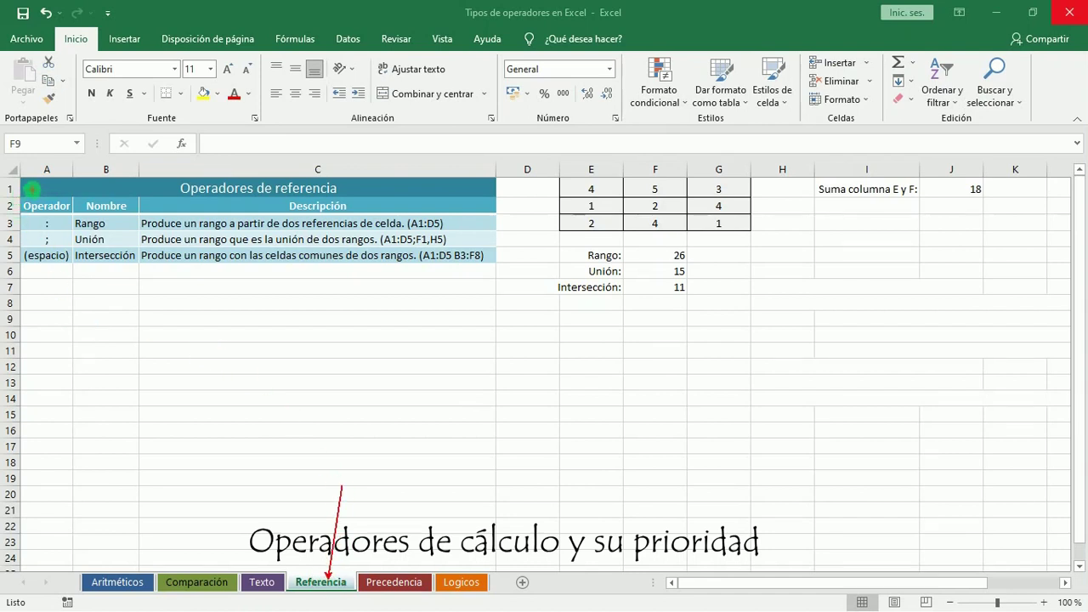
pyautogui.moveTo(27, 184)
pyautogui.mouseDown()
pyautogui.moveTo(33, 222)
pyautogui.moveTo(85, 279)
pyautogui.moveTo(139, 277)
pyautogui.moveTo(126, 278)
pyautogui.mouseUp()
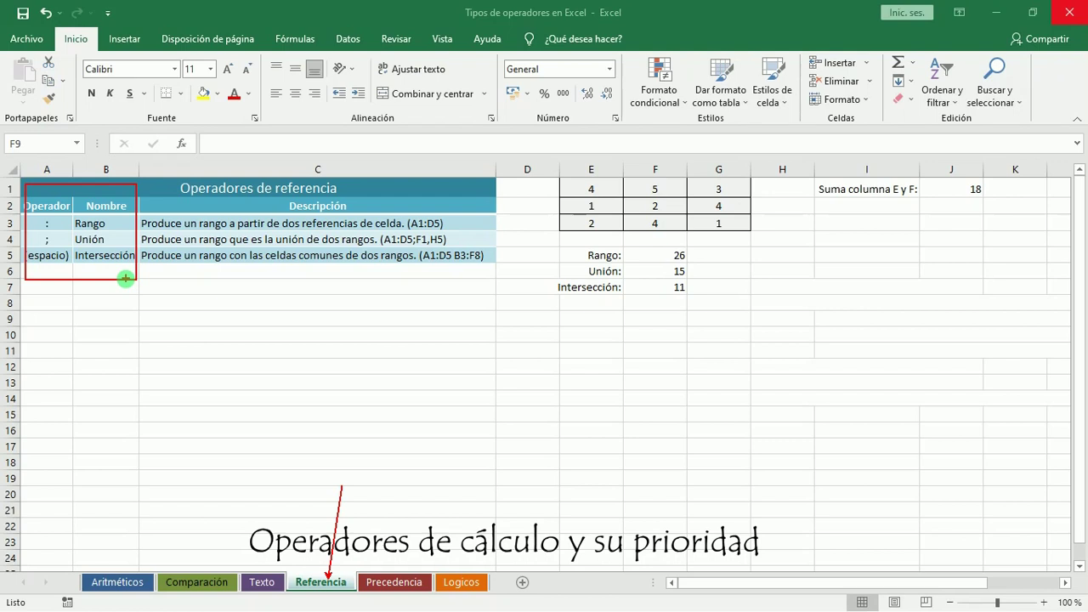
# On the Referencia sheet, enter =SUMA(E1:G3) in F5 beside Rango to sum the whole number block, and review its formula
pyautogui.click(671, 259)
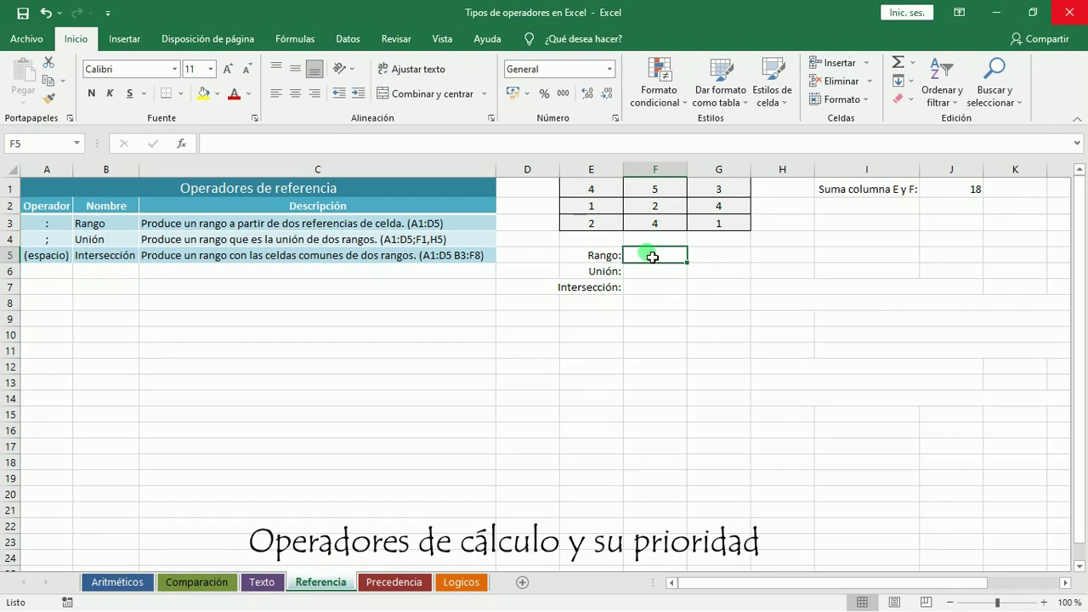
pyautogui.write('=suma')
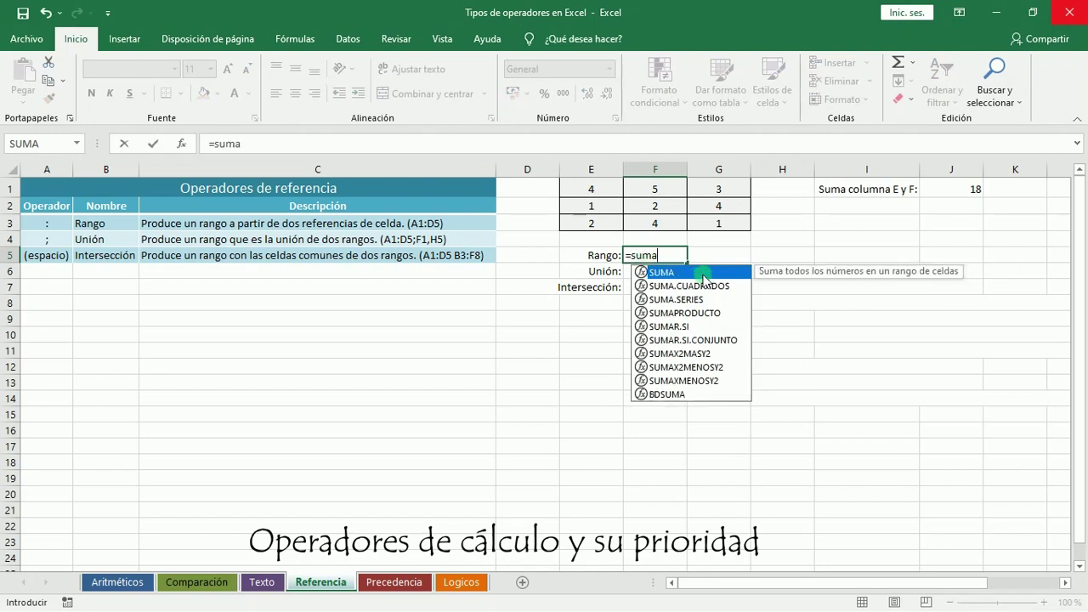
pyautogui.doubleClick(694, 274)
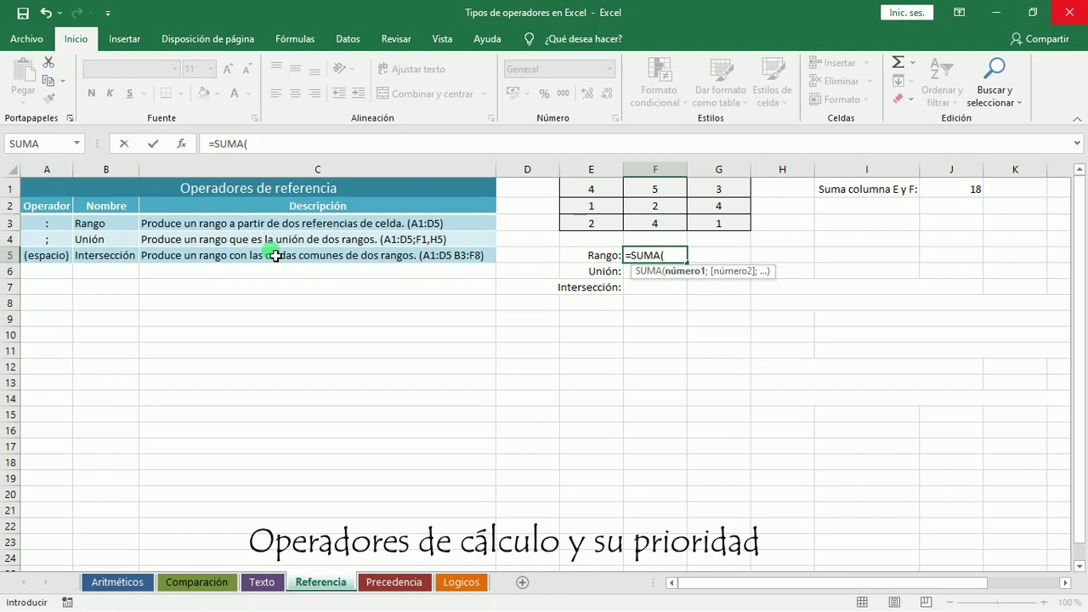
pyautogui.moveTo(592, 196); pyautogui.dragTo(719, 224)
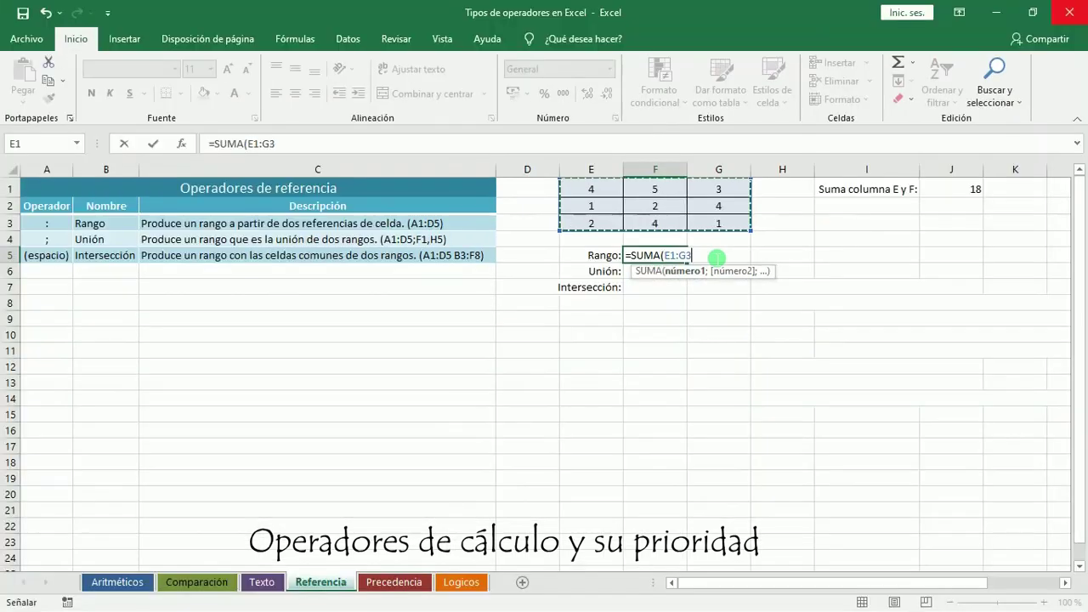
pyautogui.press('Return')
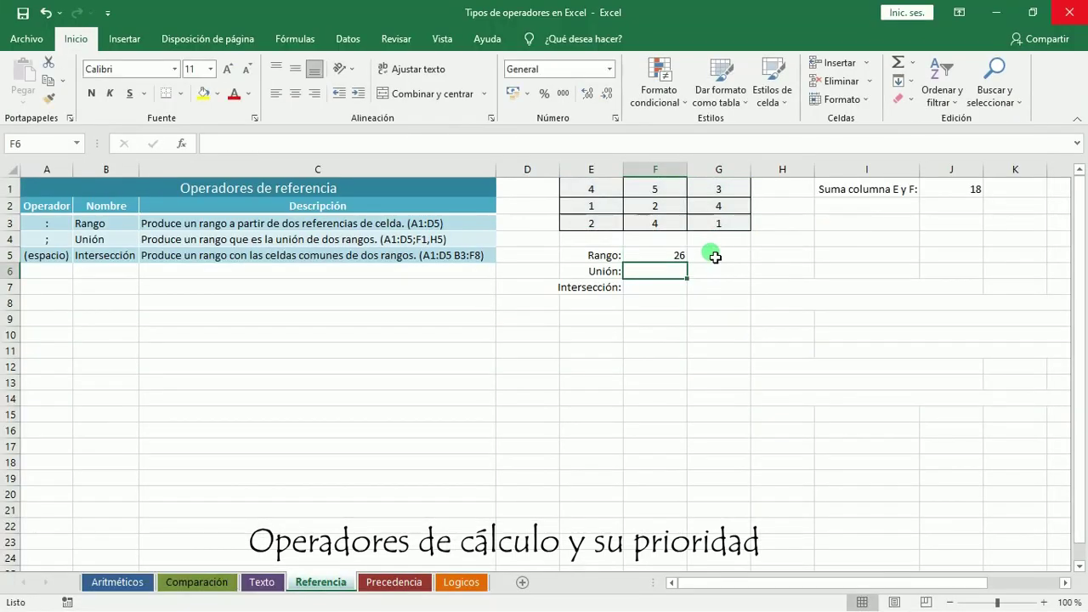
pyautogui.click(663, 255)
pyautogui.click(281, 146)
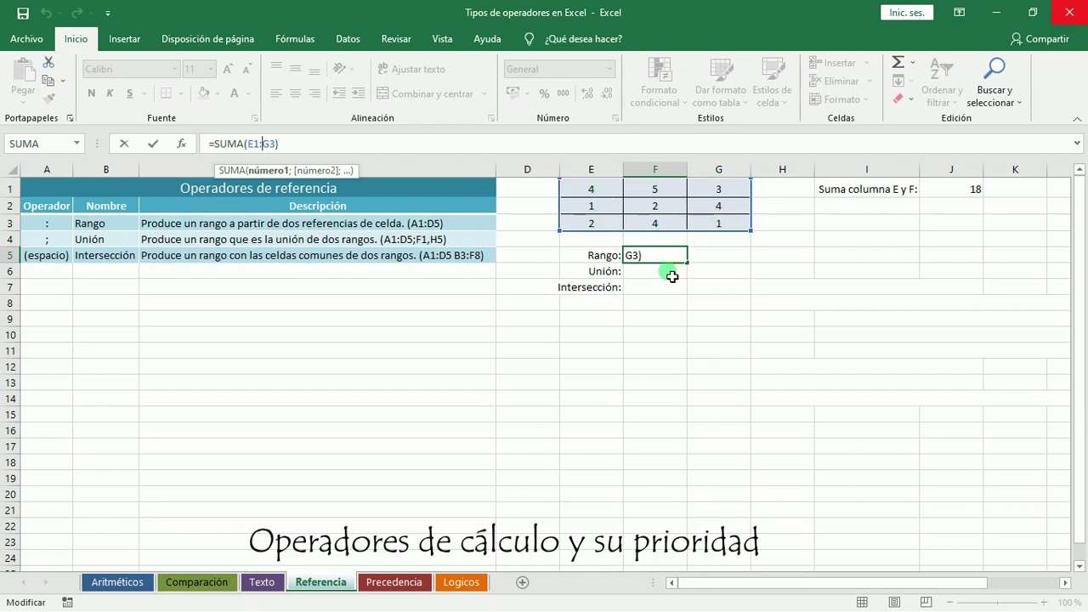
pyautogui.hotkey('ctrl', 'Return')
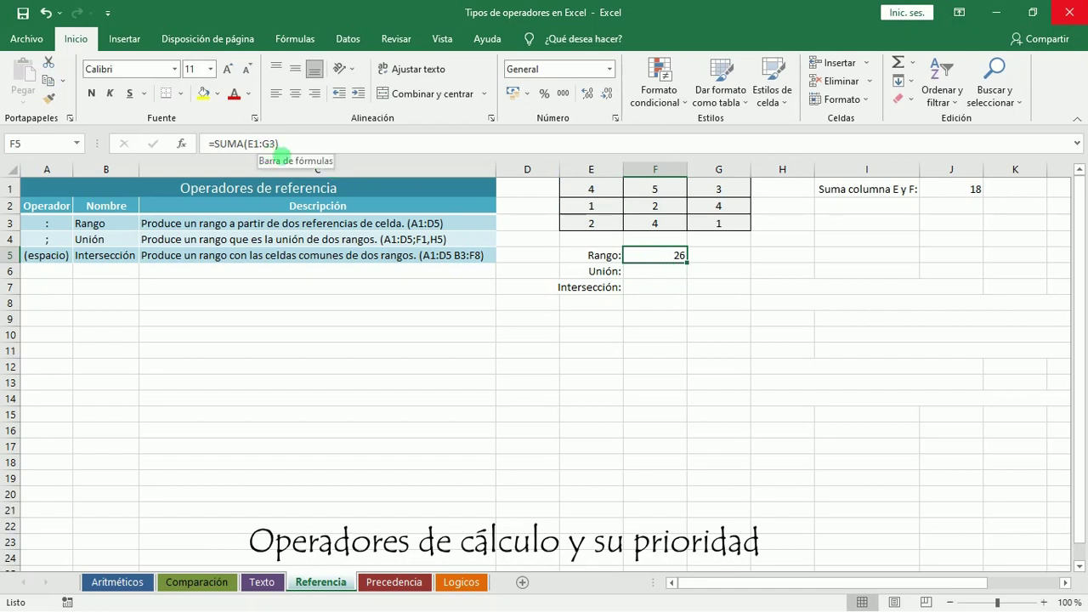
# Enter =SUMA(E1:E3;G1:G3) in F6 beside Unión to sum the two outer columns, and reselect the cell
pyautogui.click(652, 277)
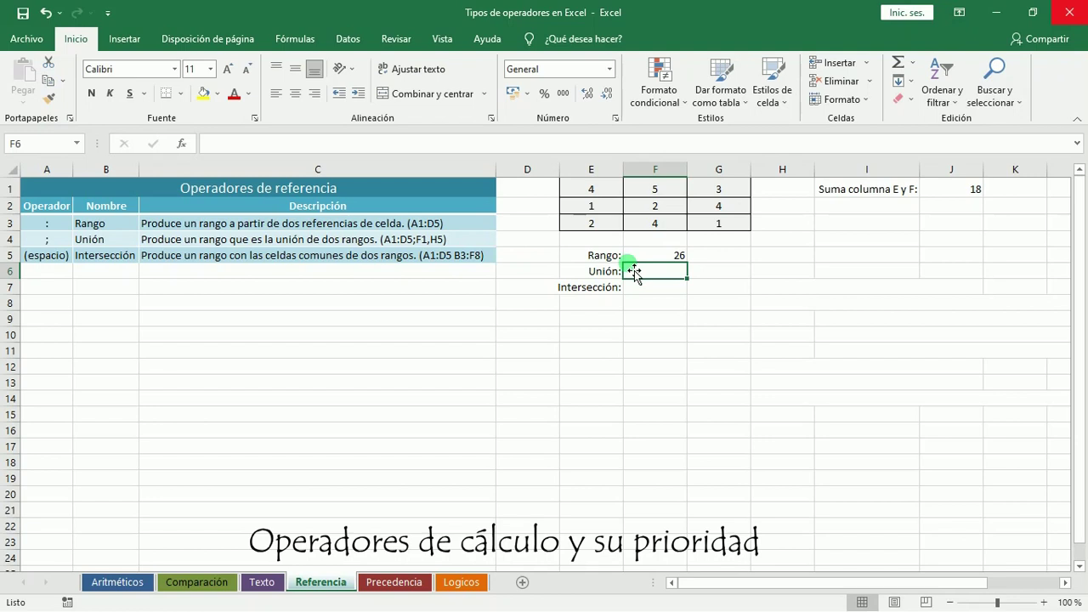
pyautogui.write('=suma')
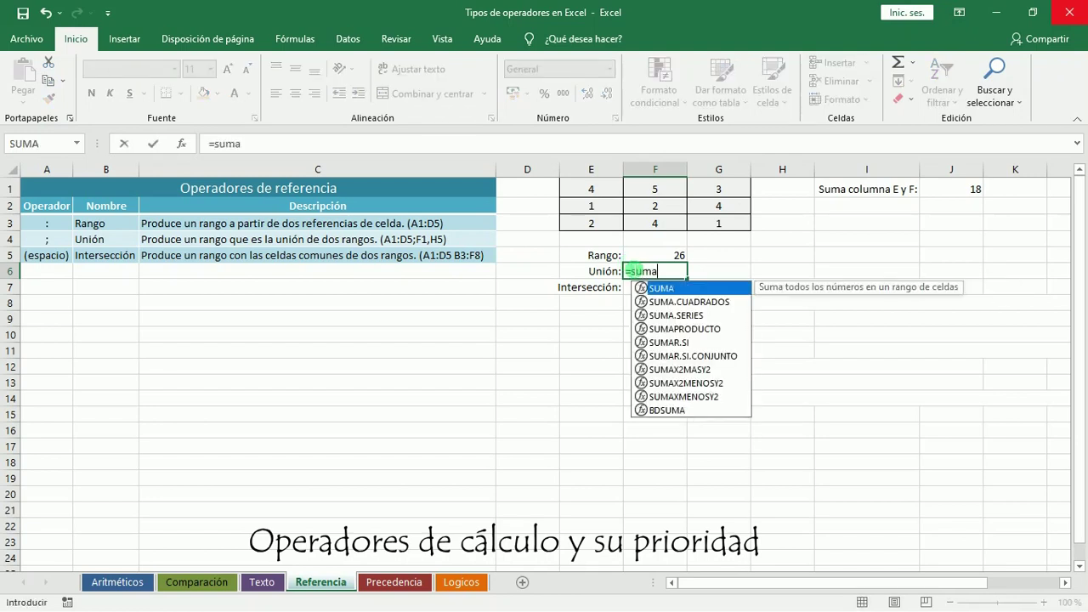
pyautogui.doubleClick(676, 289)
pyautogui.moveTo(592, 190); pyautogui.dragTo(596, 223)
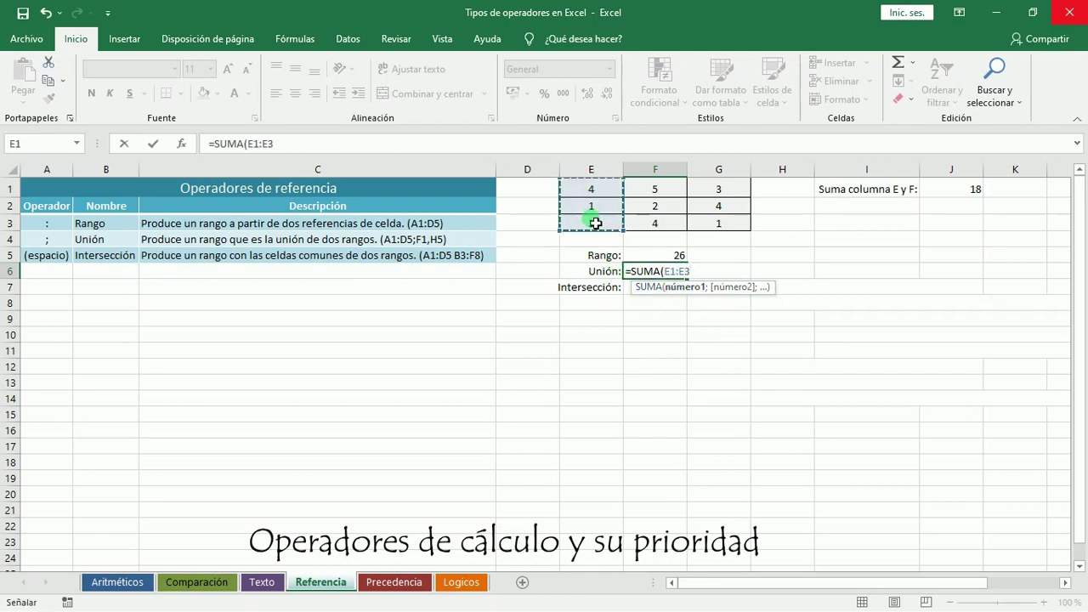
pyautogui.write(';')
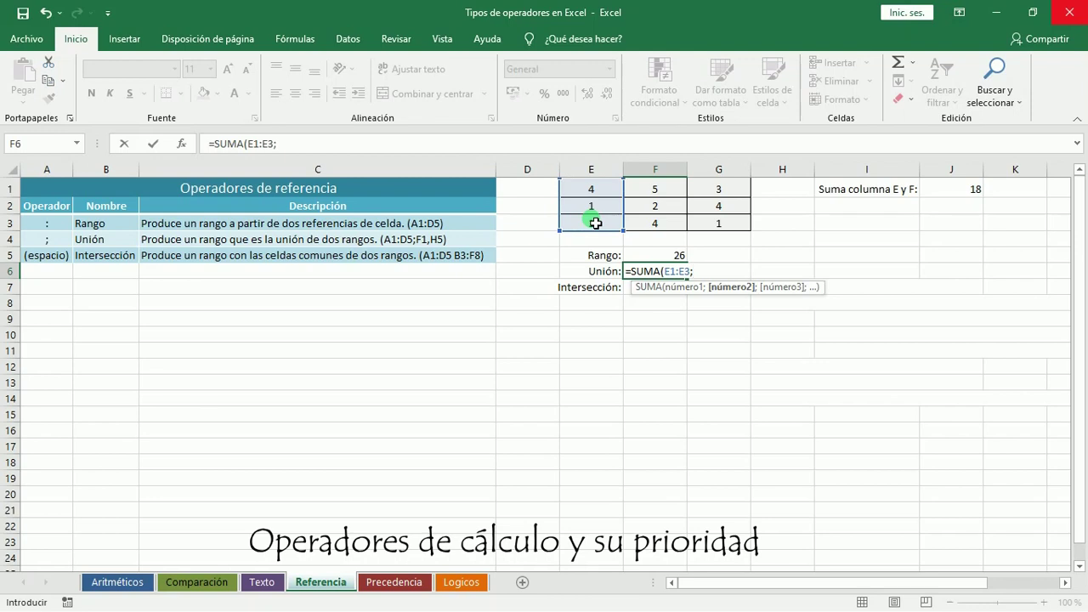
pyautogui.moveTo(723, 187); pyautogui.dragTo(720, 227)
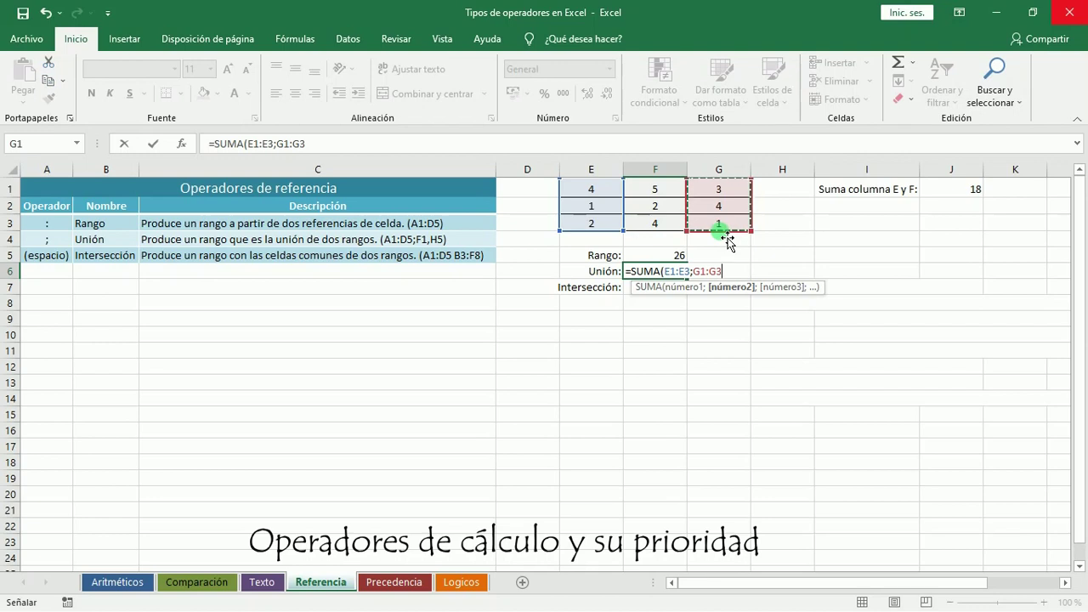
pyautogui.press('Return')
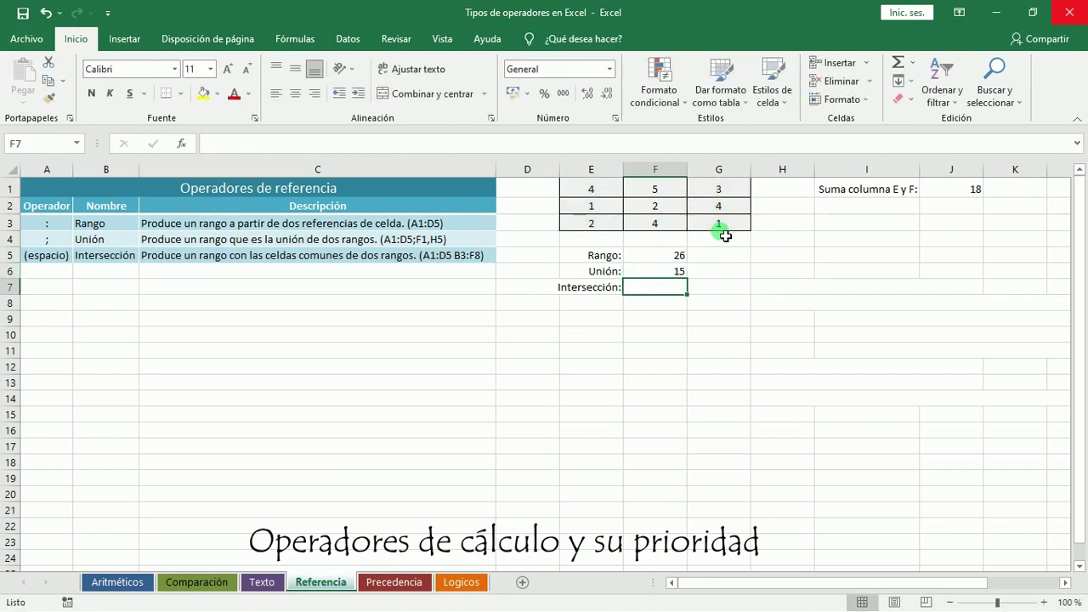
pyautogui.click(664, 272)
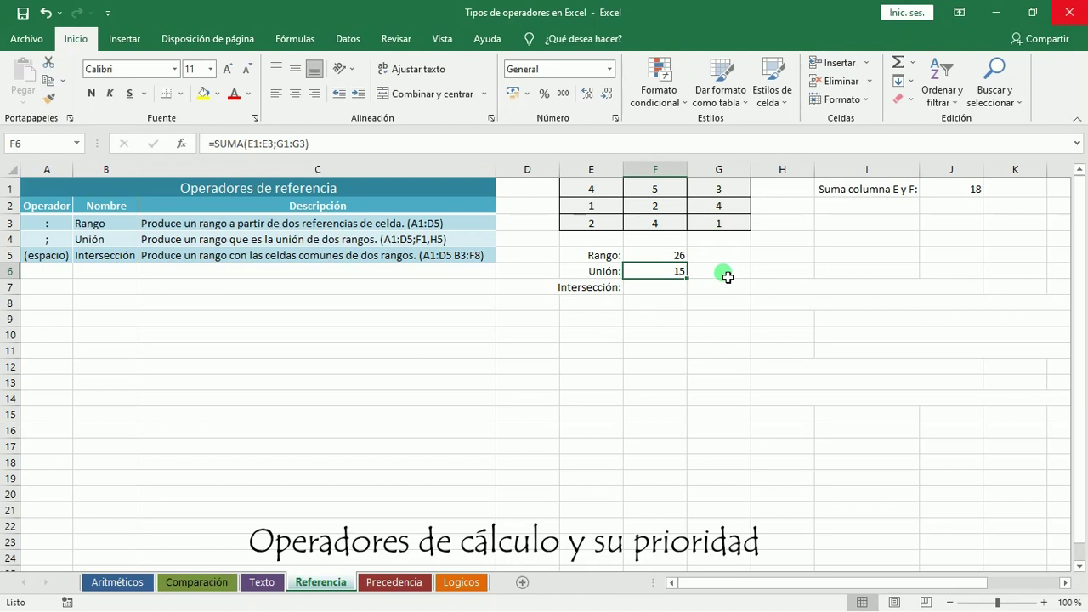
# Enter =SUMA(E1:F3 F1:G3) in F7 beside Intersección to sum the cells shared by both ranges, and reselect the cell
pyautogui.press('Return')
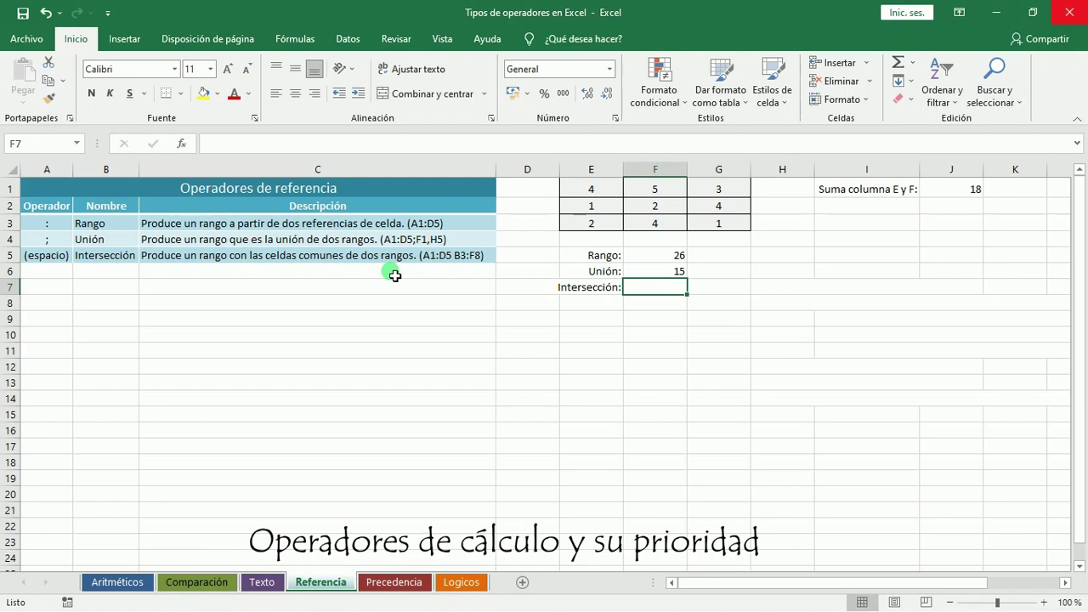
pyautogui.write('=suma')
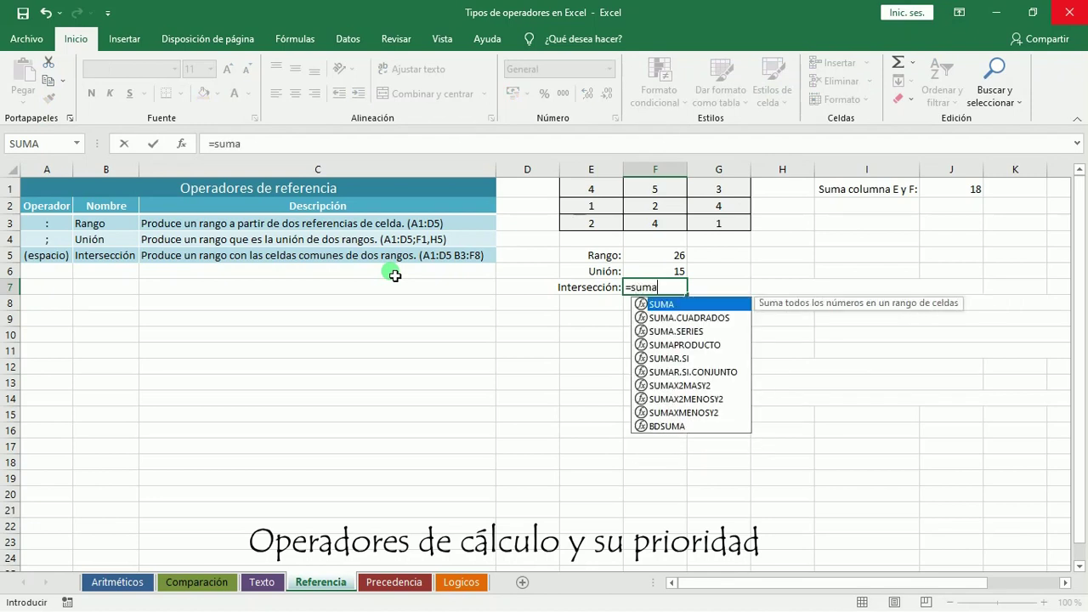
pyautogui.doubleClick(663, 305)
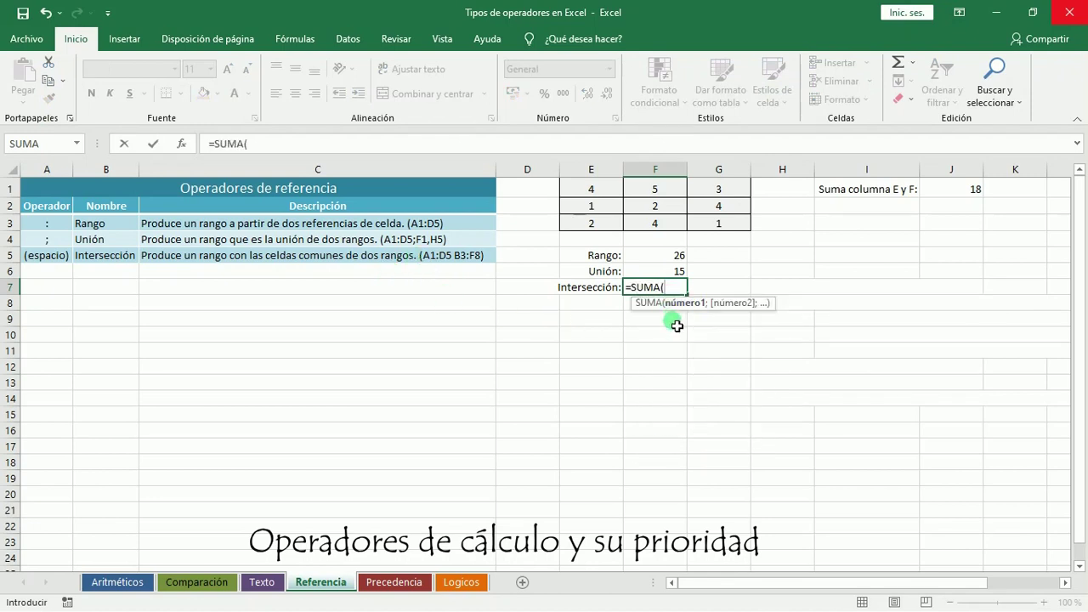
pyautogui.moveTo(592, 190); pyautogui.dragTo(660, 229)
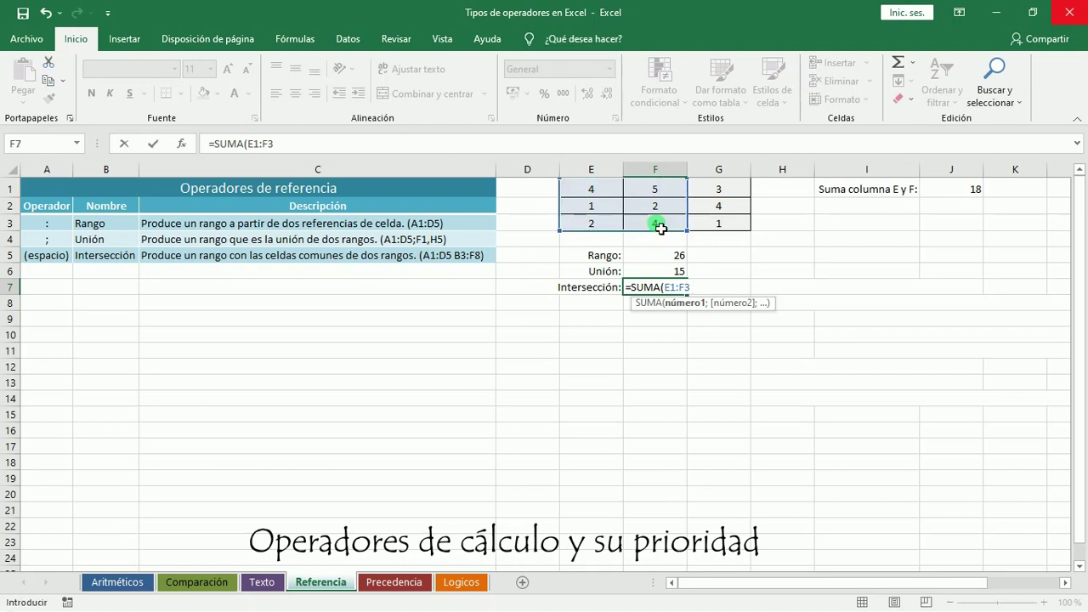
pyautogui.moveTo(672, 190); pyautogui.dragTo(710, 228)
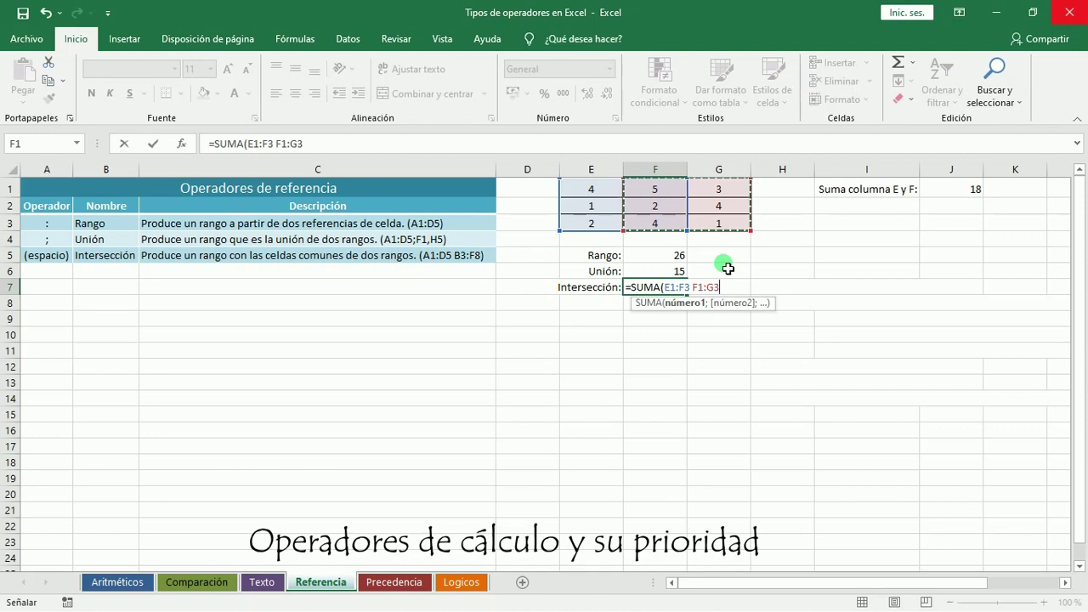
pyautogui.press('Return')
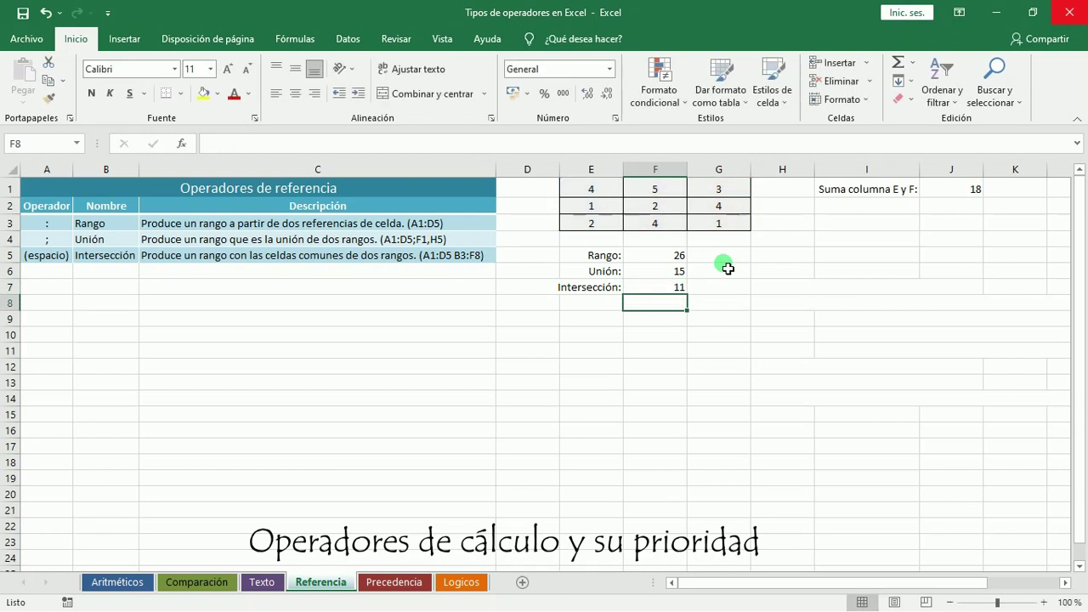
pyautogui.click(676, 287)
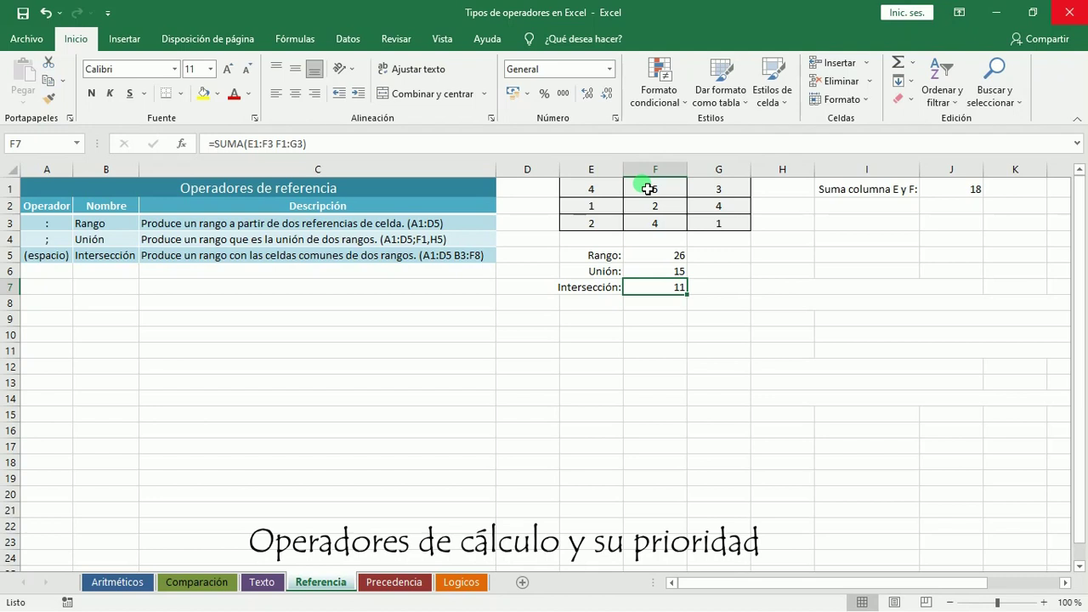
pyautogui.moveTo(621, 176)
pyautogui.mouseDown()
pyautogui.moveTo(654, 235)
pyautogui.moveTo(691, 238)
pyautogui.mouseUp()
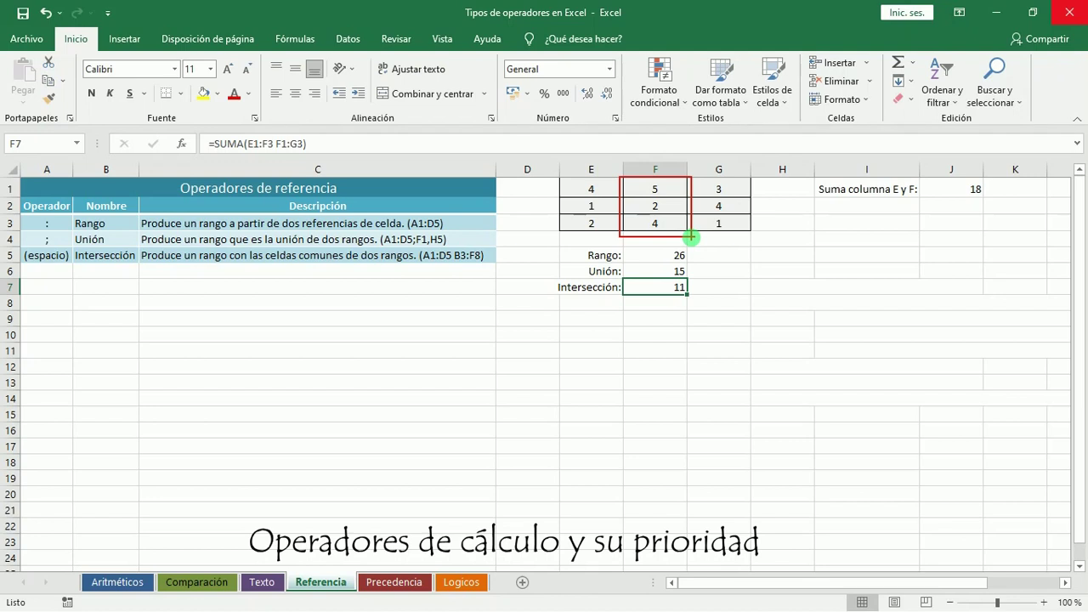
pyautogui.press('Escape')
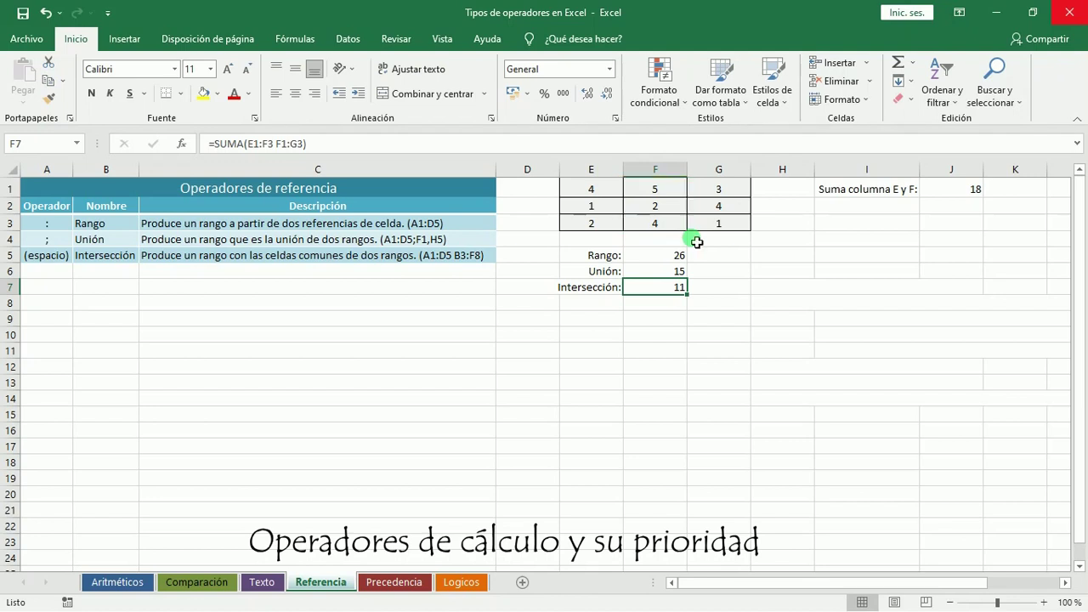
# On the Precedencia sheet, examine the ORDEN DE TRABAJO table and the calculation stages of =2^(8/4*(2+4)) through to its result formula in J5
pyautogui.hotkey('ctrl', 'pagedown')
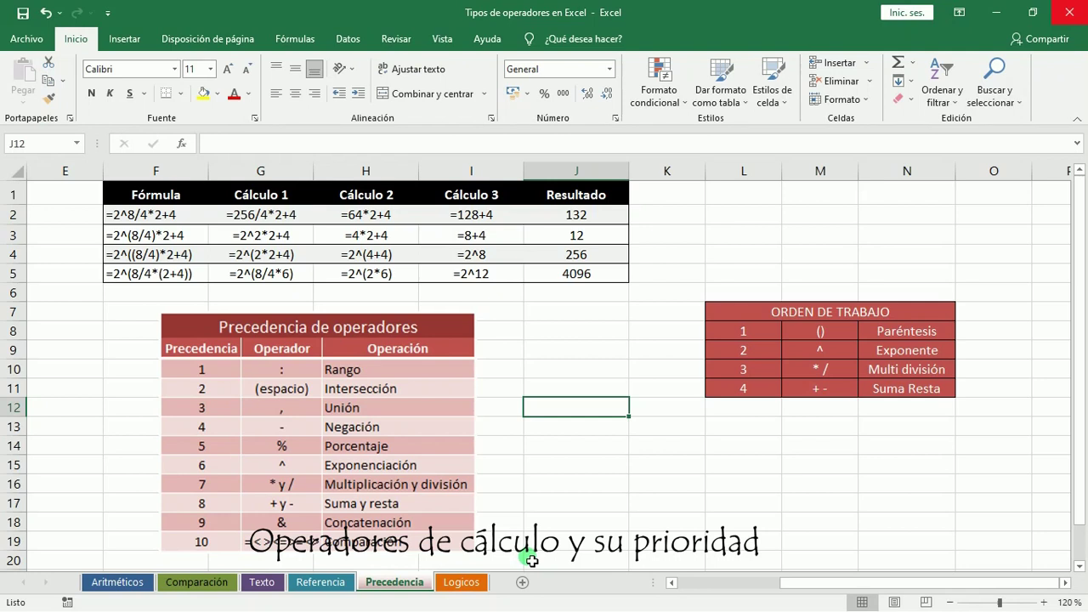
pyautogui.moveTo(681, 275)
pyautogui.mouseDown()
pyautogui.moveTo(690, 344)
pyautogui.moveTo(904, 420)
pyautogui.moveTo(987, 437)
pyautogui.mouseUp()
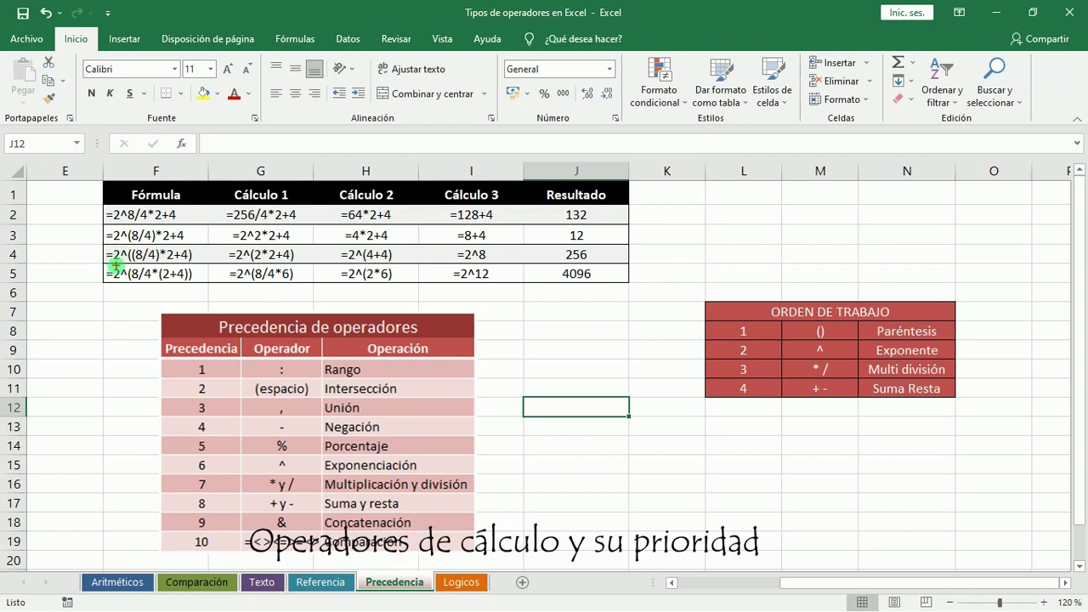
pyautogui.moveTo(124, 265); pyautogui.dragTo(191, 286)
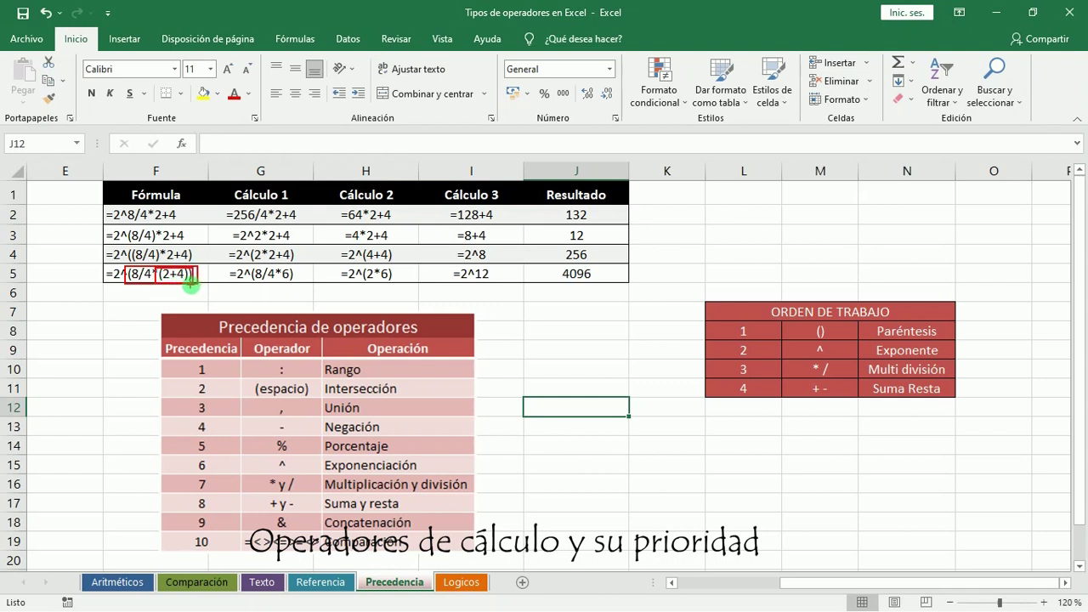
pyautogui.press('Escape')
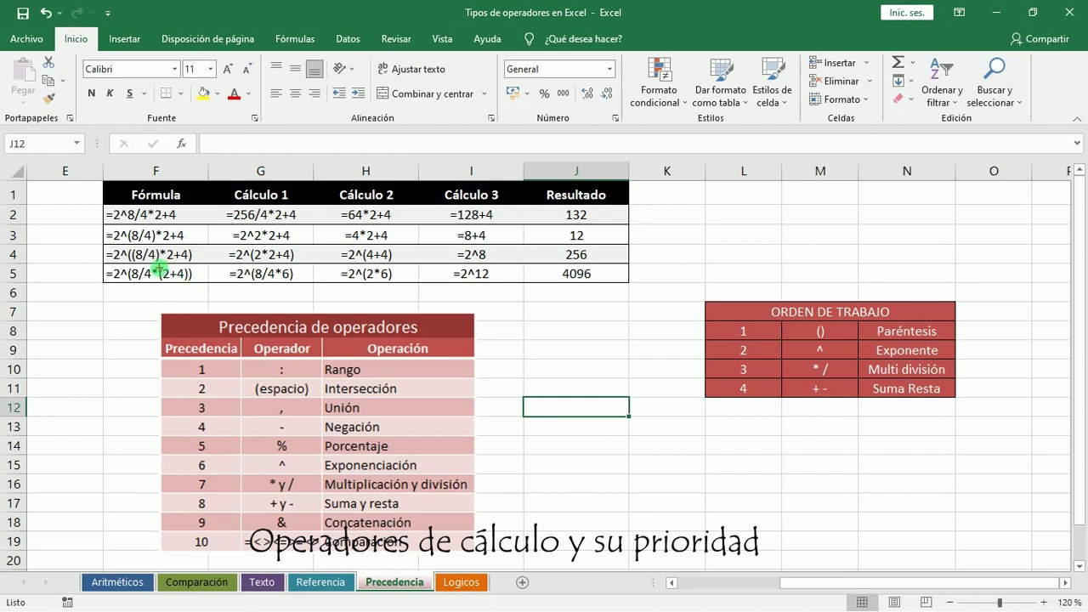
pyautogui.moveTo(157, 266); pyautogui.dragTo(182, 284)
pyautogui.moveTo(216, 261)
pyautogui.mouseDown()
pyautogui.moveTo(260, 283)
pyautogui.moveTo(310, 262)
pyautogui.moveTo(219, 265)
pyautogui.mouseUp()
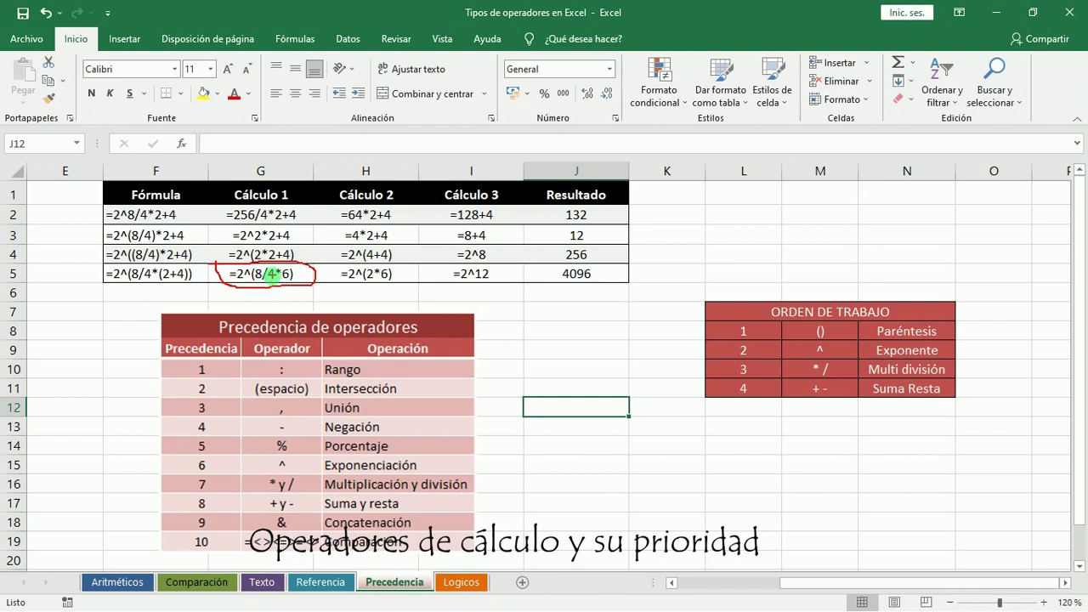
pyautogui.moveTo(254, 263); pyautogui.dragTo(276, 288)
pyautogui.press('Escape')
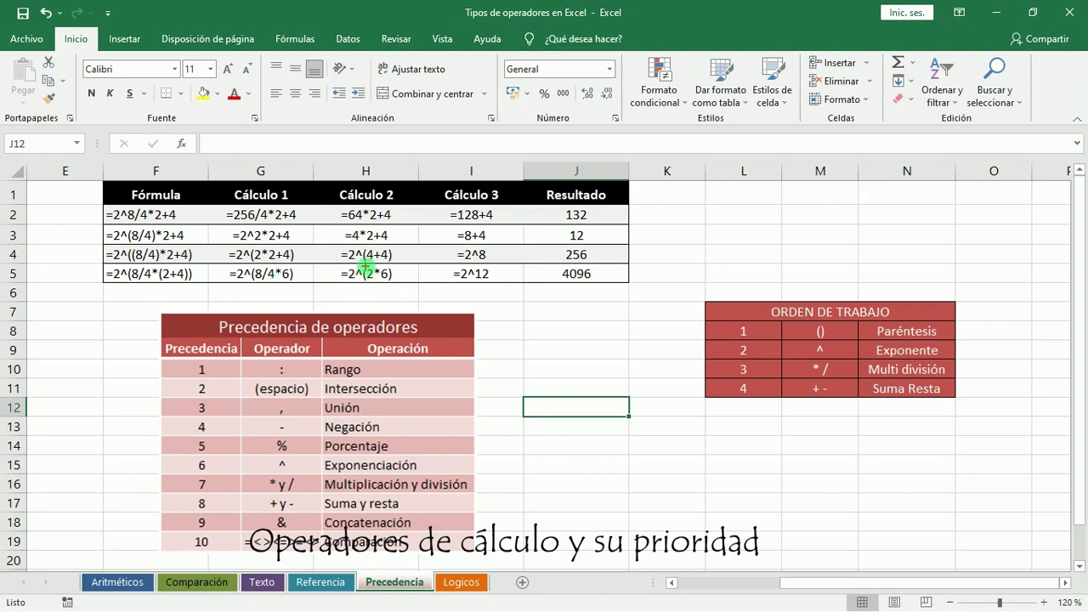
pyautogui.moveTo(340, 263); pyautogui.dragTo(404, 286)
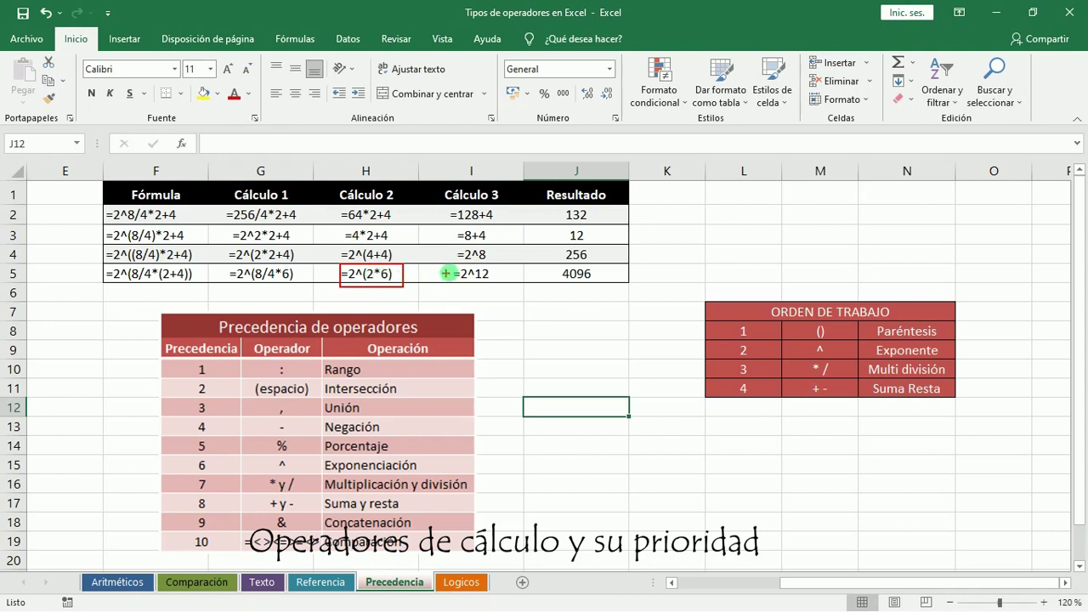
pyautogui.moveTo(446, 263); pyautogui.dragTo(508, 288)
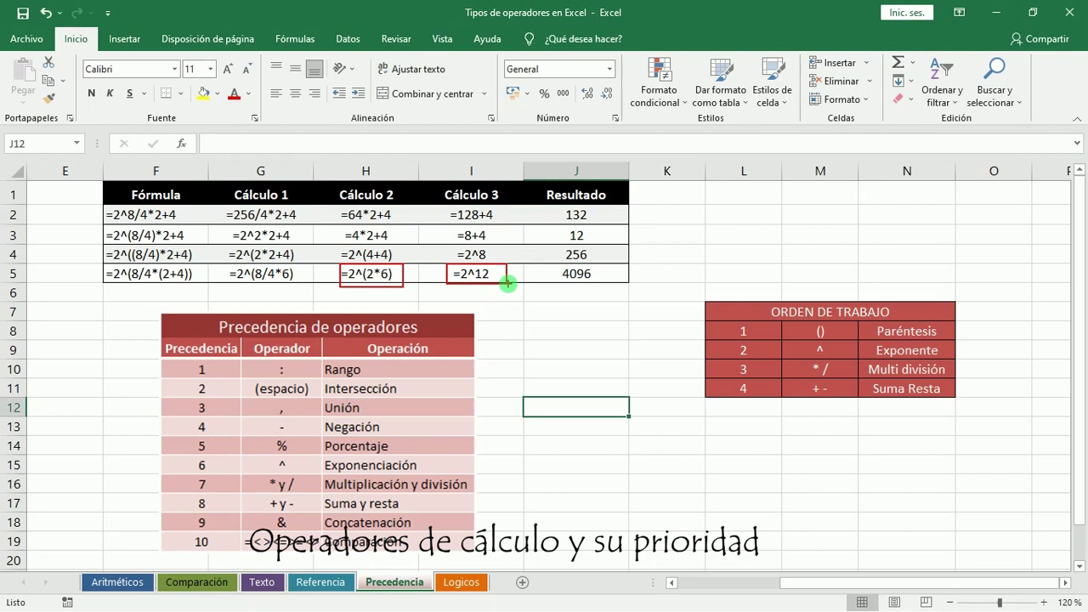
pyautogui.press('Escape')
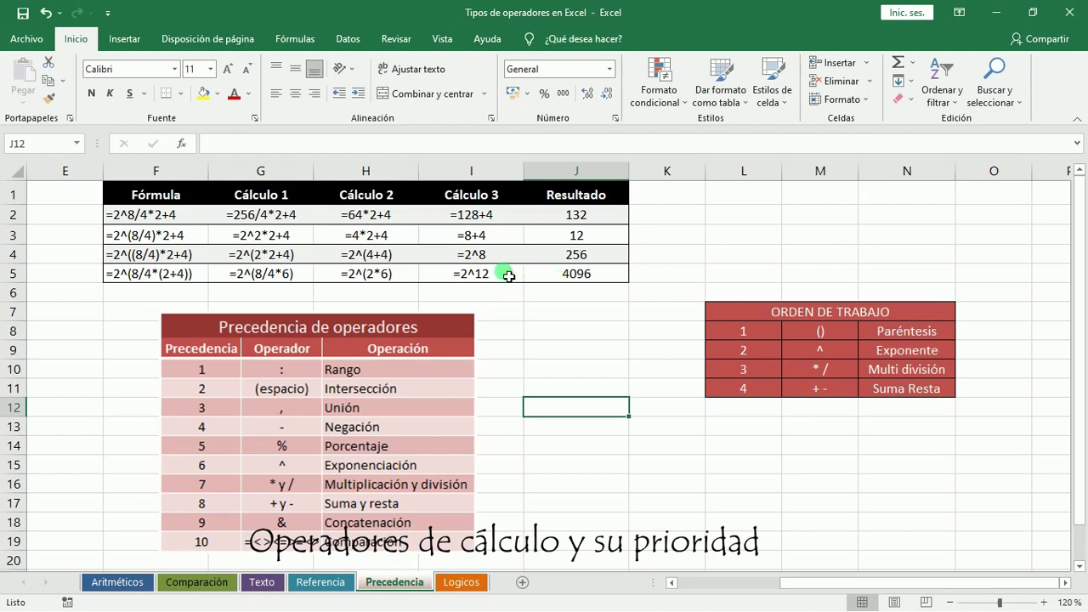
pyautogui.click(563, 282)
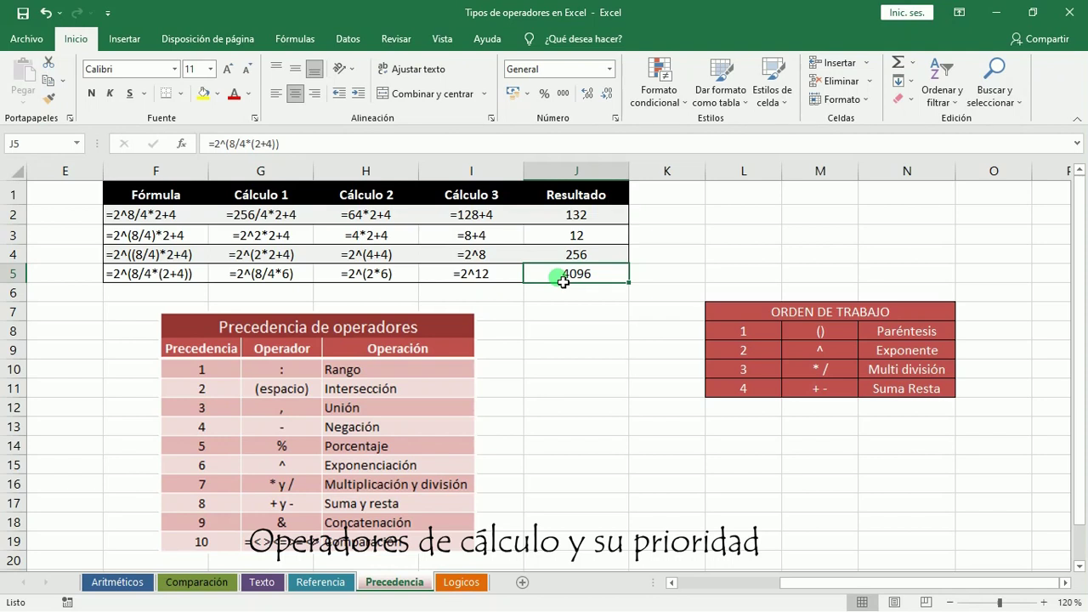
pyautogui.click(136, 284)
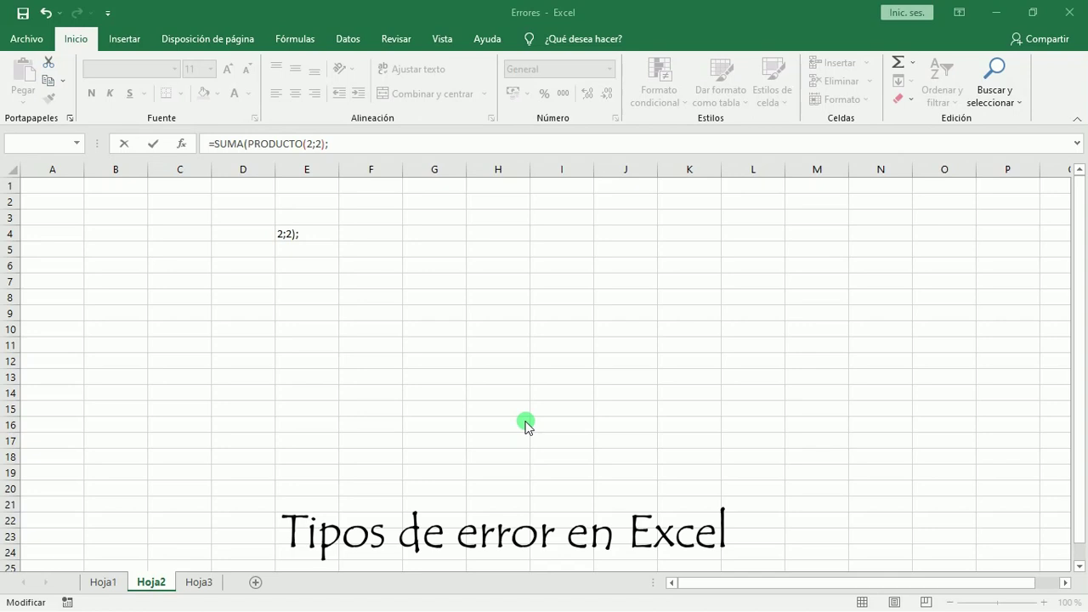
# On Hoja2, commit the incomplete formula =SUMA(PRODUCTO(2;2); in E4 and accept the proposed correction =SUMA(PRODUCTO(2;2))
pyautogui.click(325, 144)
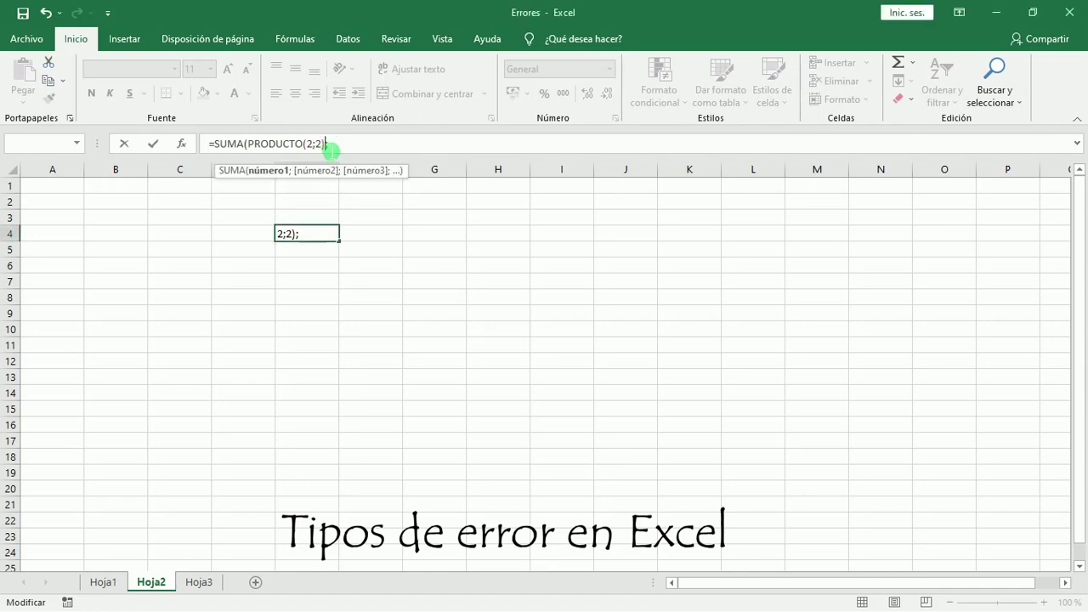
pyautogui.press('Return')
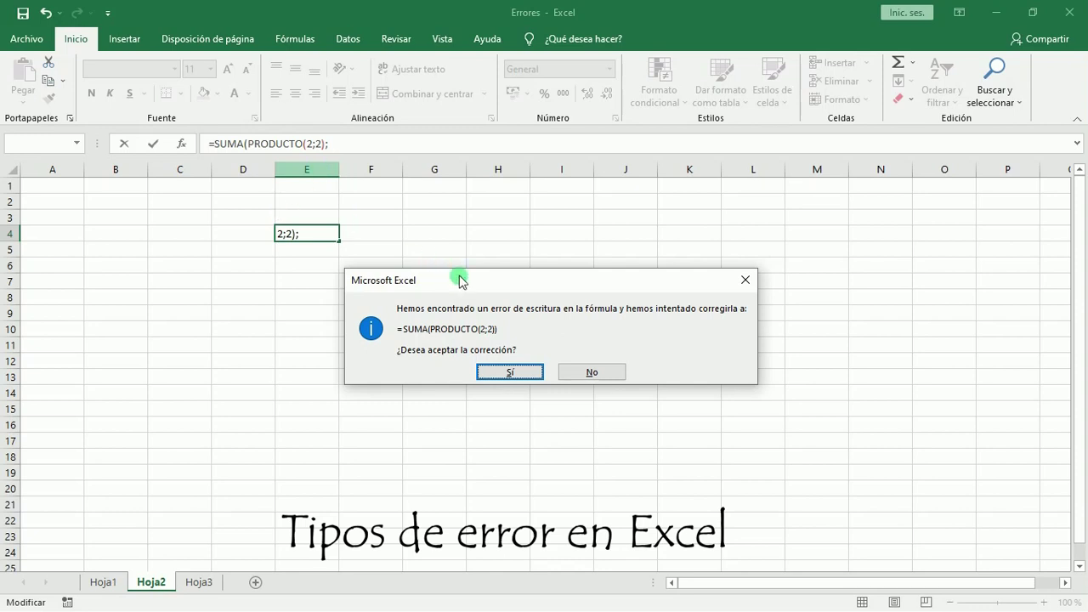
pyautogui.moveTo(469, 282); pyautogui.dragTo(473, 220)
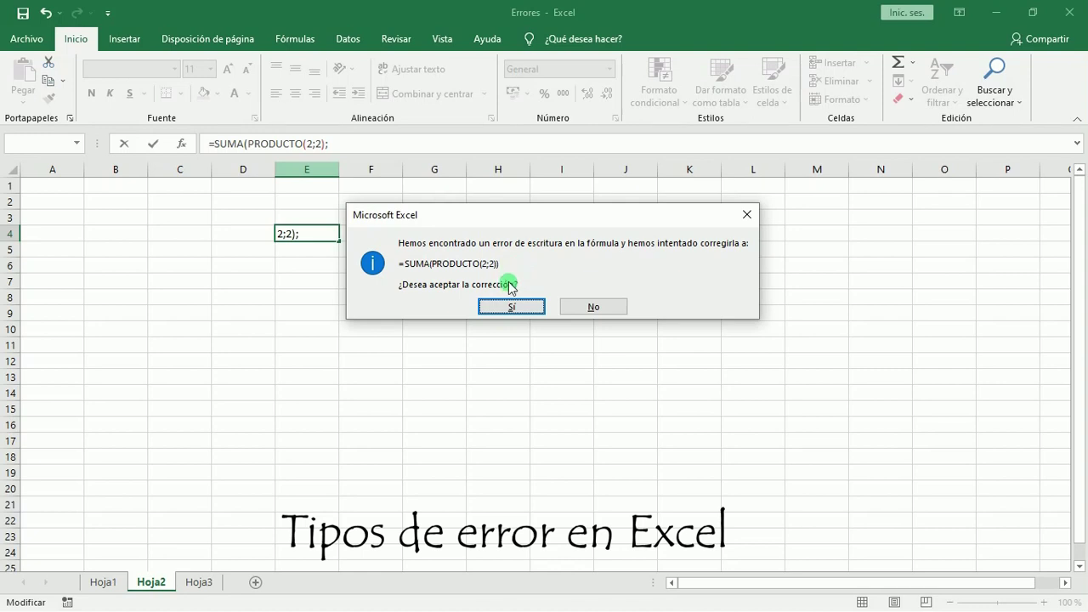
pyautogui.click(507, 309)
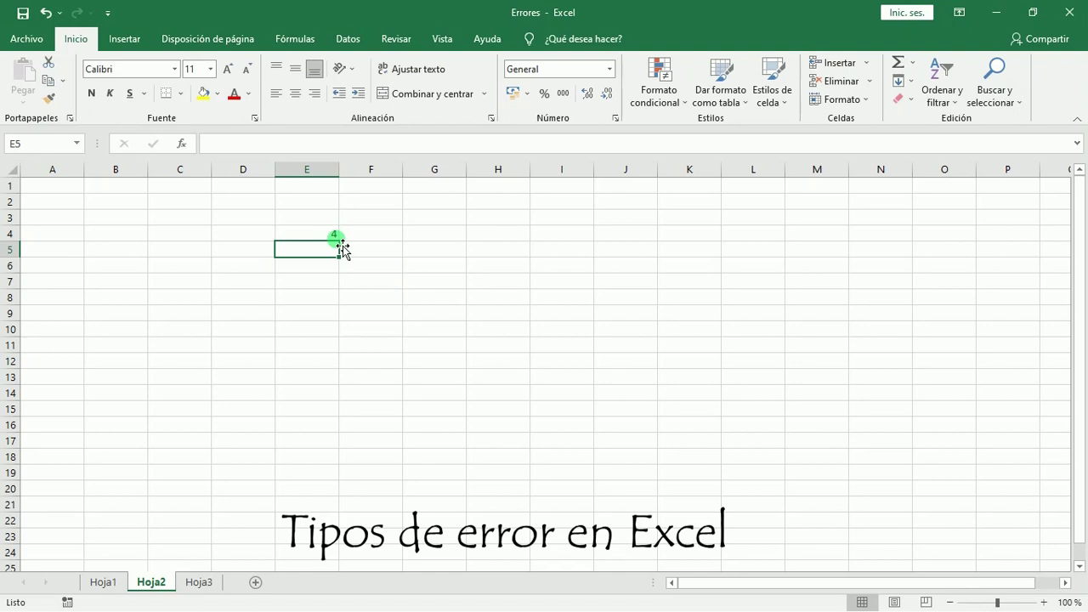
# Enter the division by zero =7/0 in G4 and reselect the cell
pyautogui.moveTo(341, 249); pyautogui.dragTo(433, 253)
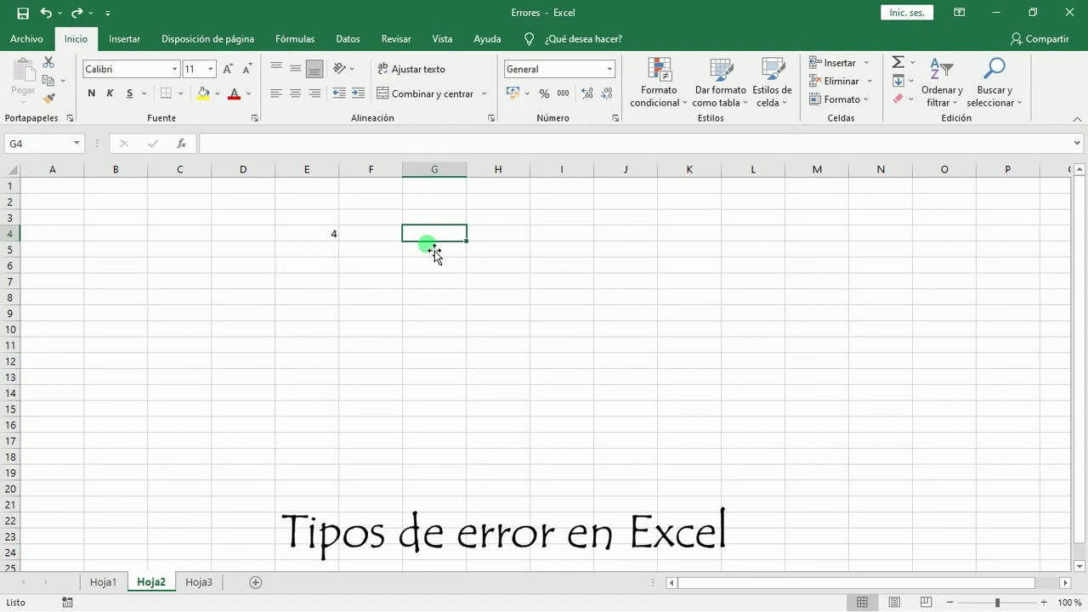
pyautogui.write('=')
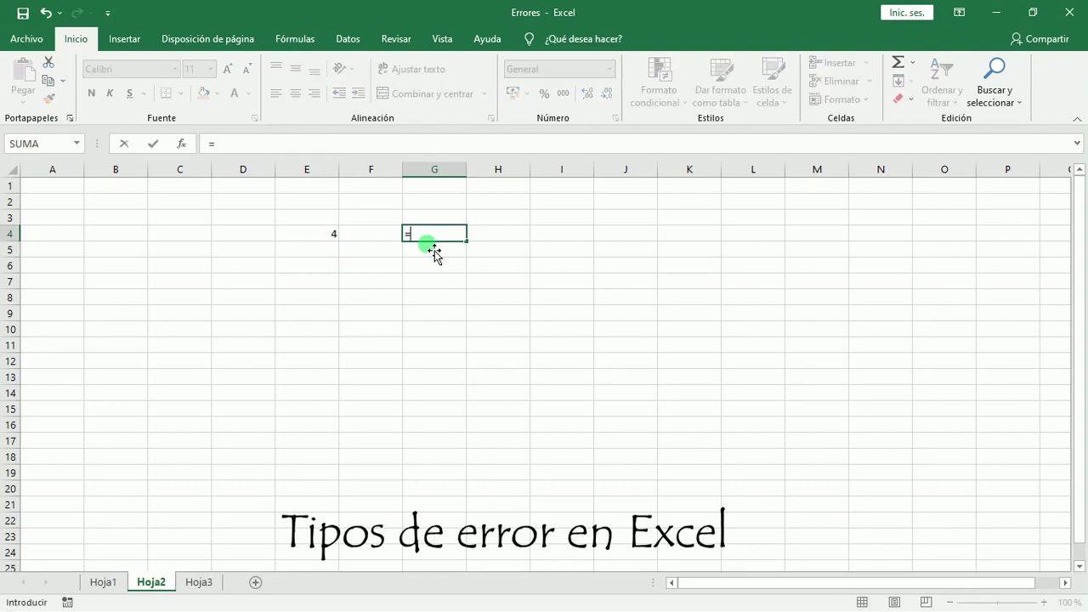
pyautogui.write('7/0')
pyautogui.press('Return')
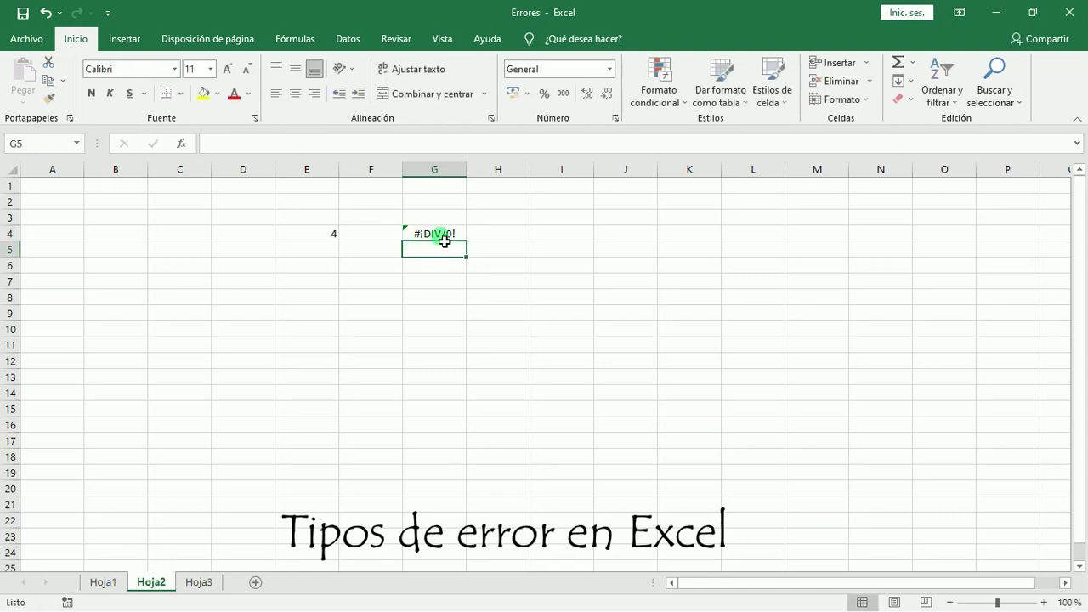
pyautogui.click(432, 235)
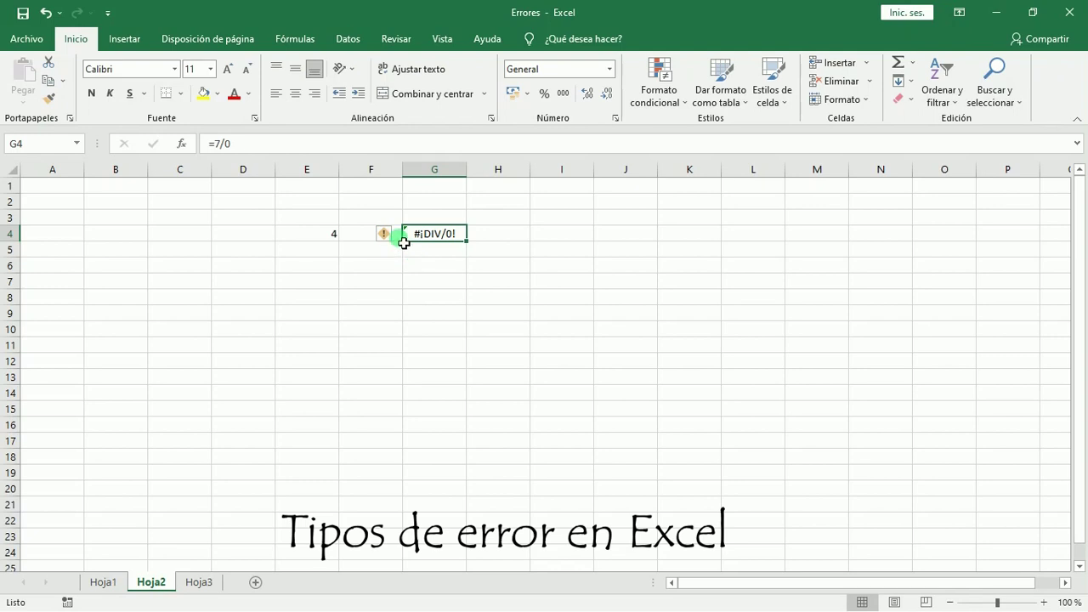
# Look through the error-checking options for G4, open the help about this error and close it
pyautogui.click(395, 236)
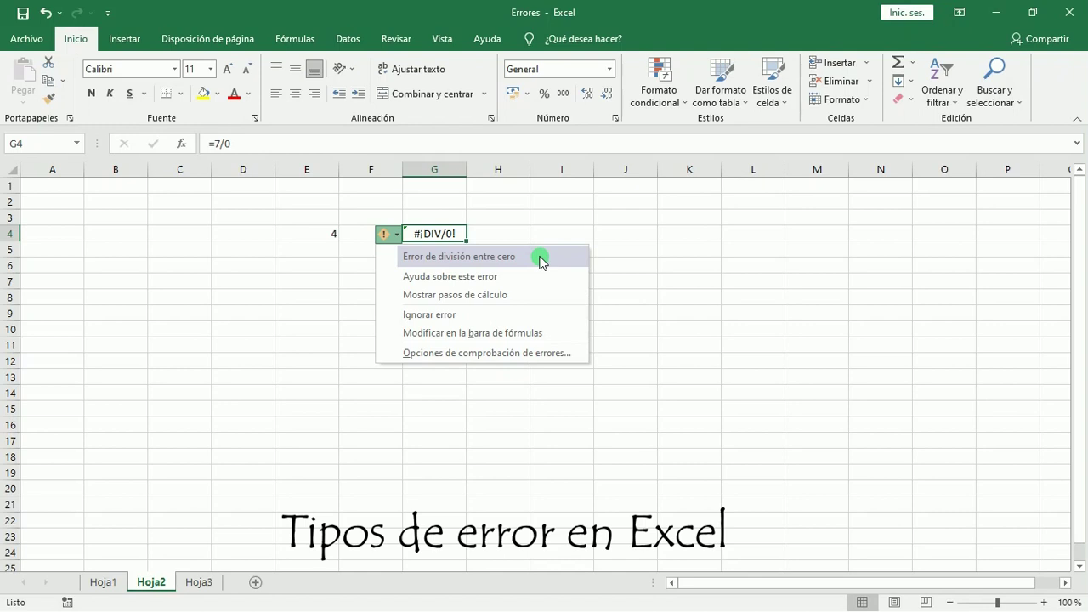
pyautogui.click(524, 277)
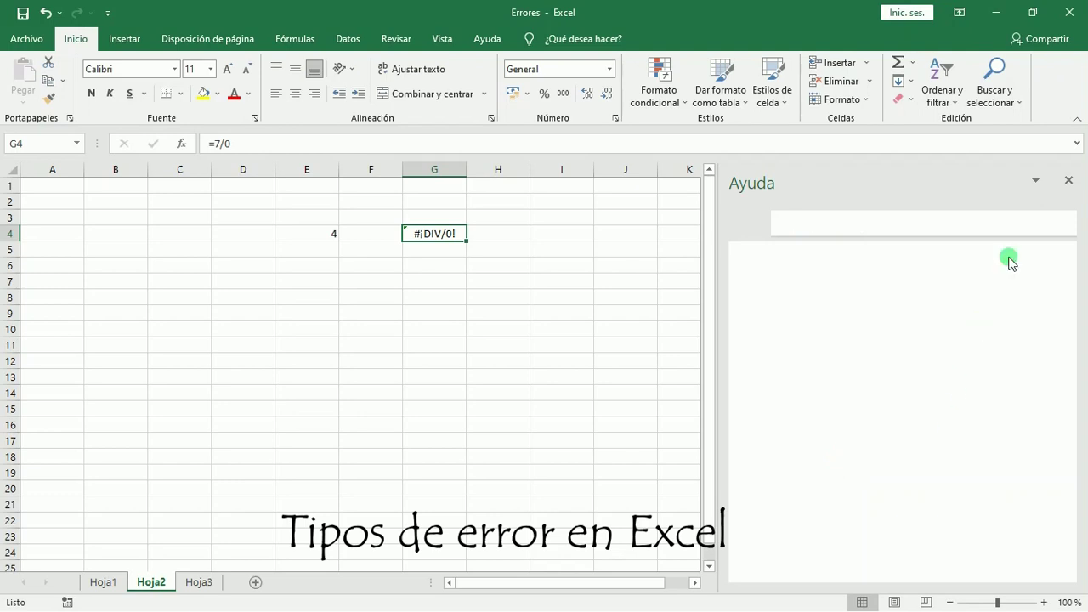
pyautogui.click(1068, 180)
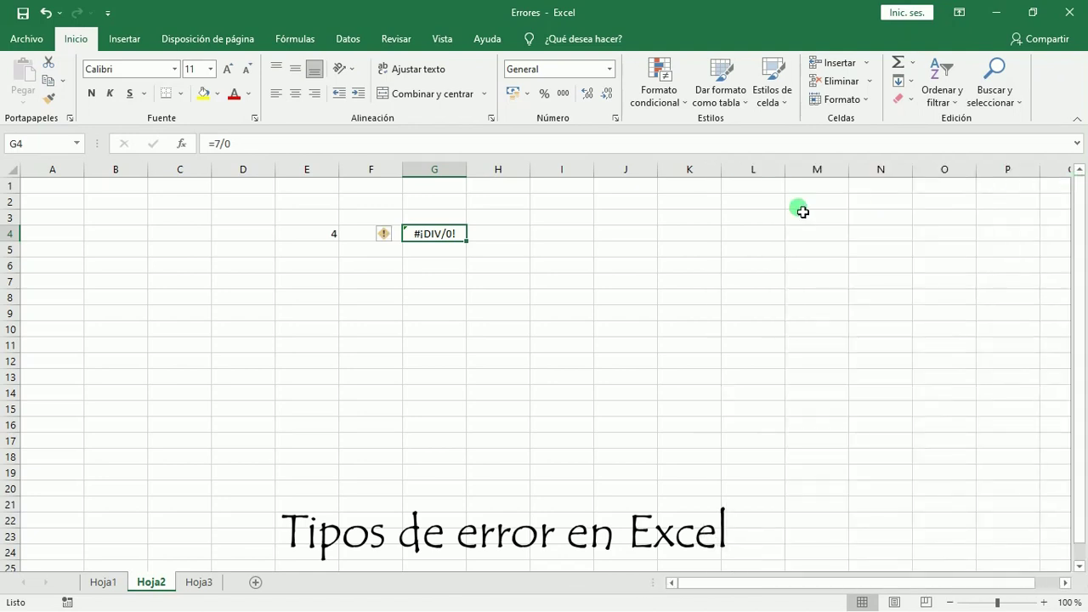
# Set Excel to ignore the division-by-zero error flagged in G4
pyautogui.click(389, 234)
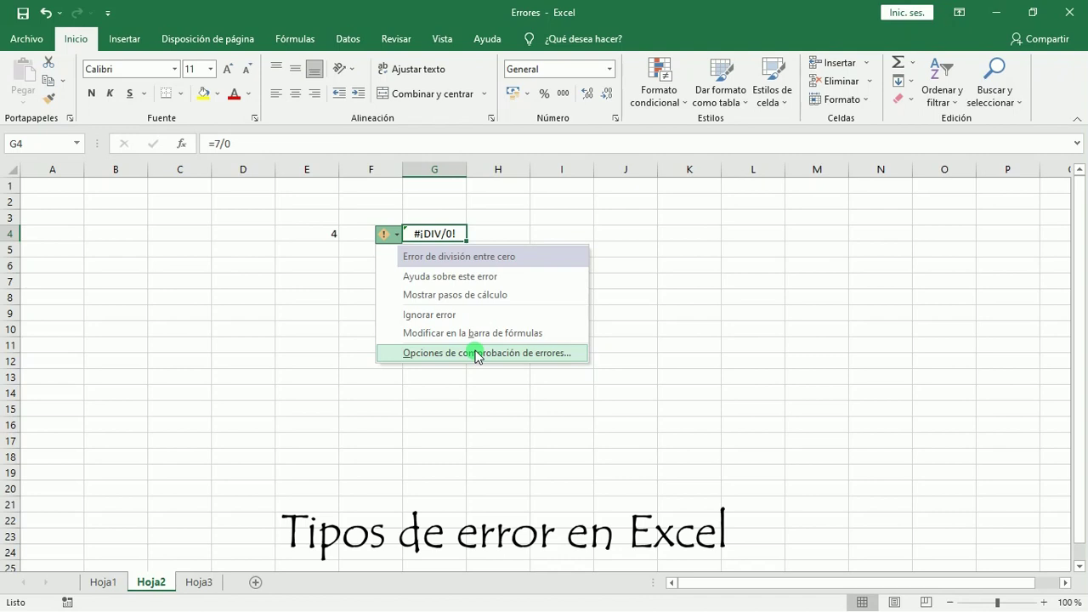
pyautogui.click(399, 234)
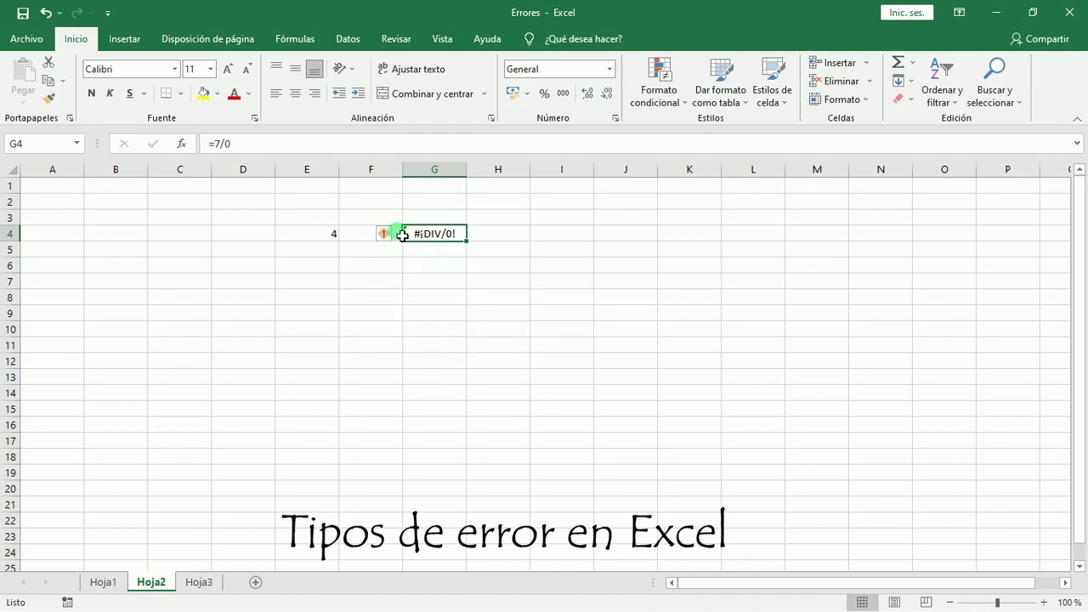
pyautogui.click(413, 267)
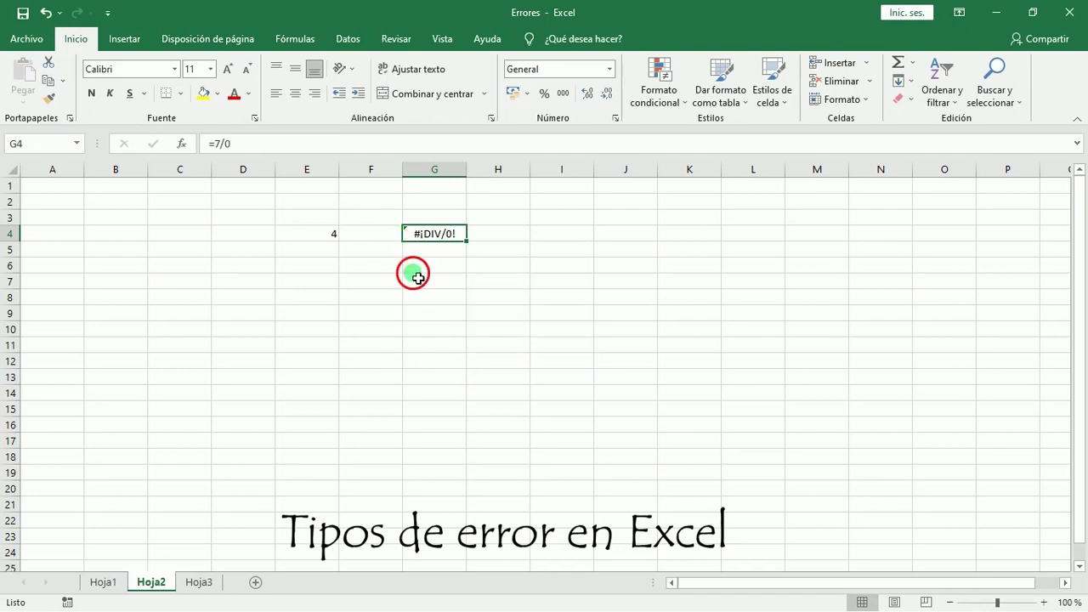
pyautogui.click(402, 233)
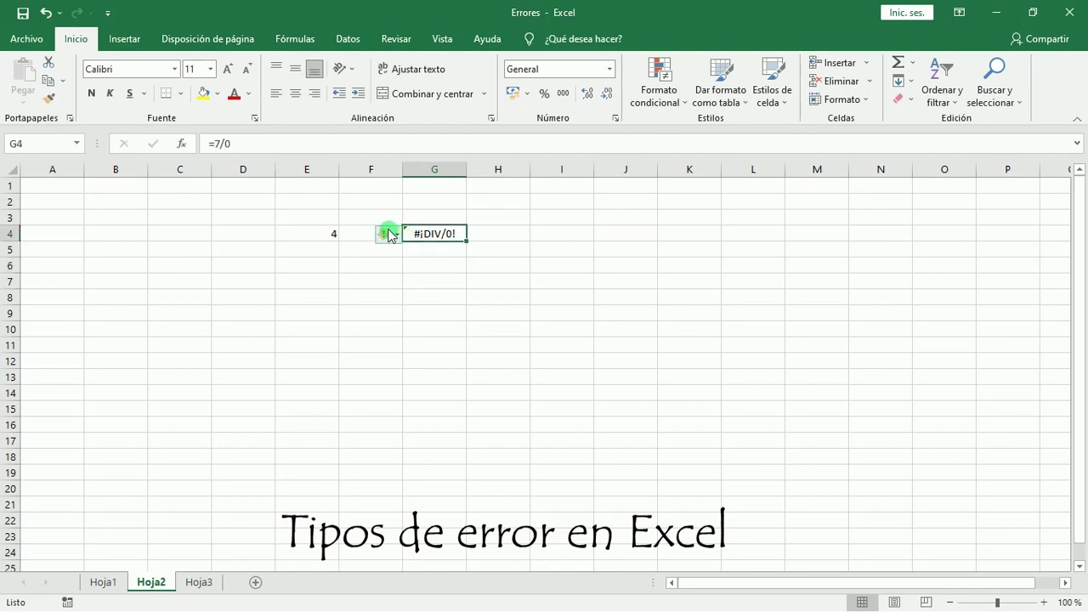
pyautogui.click(388, 234)
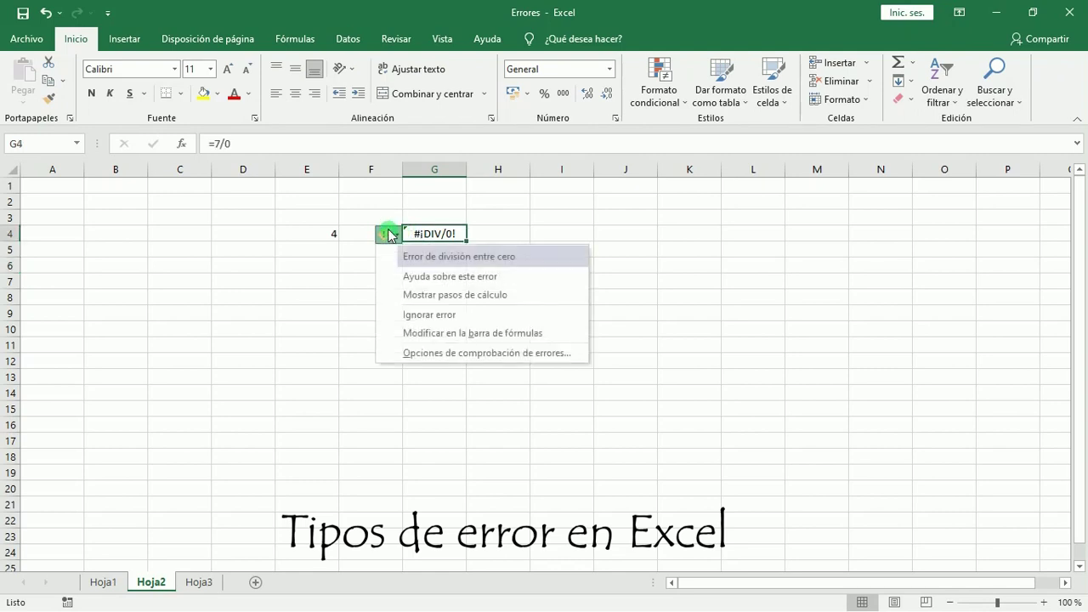
pyautogui.click(429, 315)
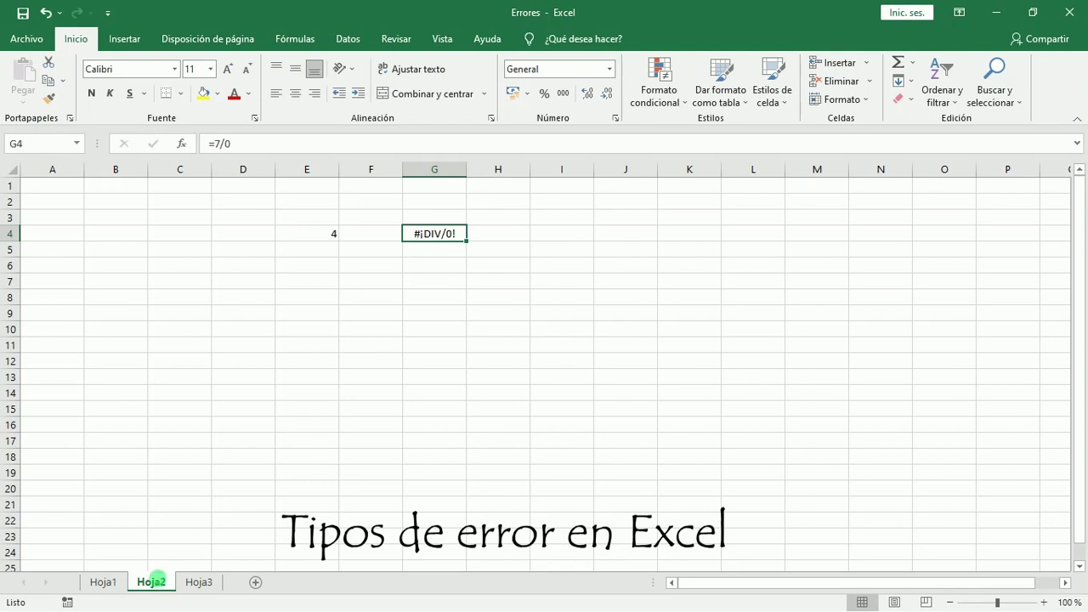
# Review the error descriptions on Hoja1 and the list of error types in the ERROR column on Hoja3
pyautogui.click(103, 582)
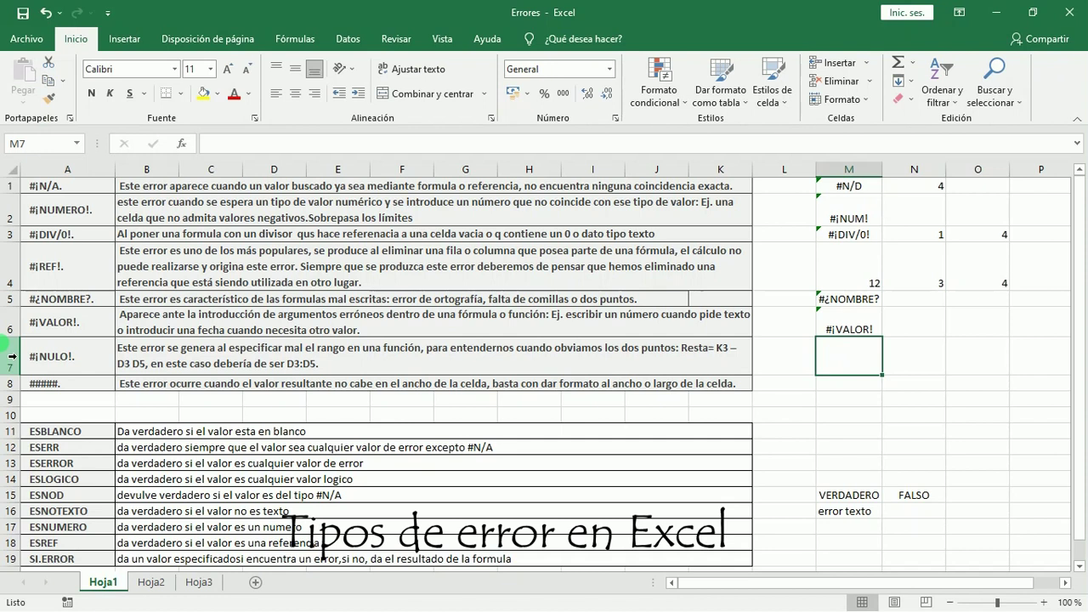
pyautogui.click(220, 374)
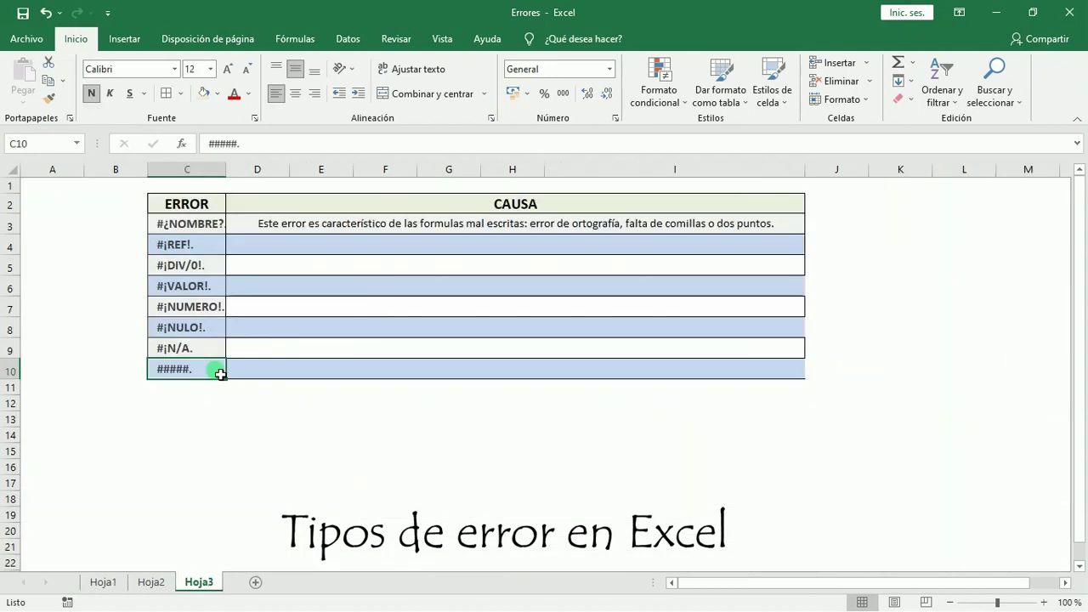
pyautogui.moveTo(141, 187)
pyautogui.mouseDown()
pyautogui.moveTo(149, 392)
pyautogui.moveTo(210, 385)
pyautogui.moveTo(228, 397)
pyautogui.mouseUp()
# On Hoja3, enter the misspelled formula =SUNA(2;5) in J3 beside the #¿NOMBRE? row, and reselect the cell
pyautogui.click(850, 231)
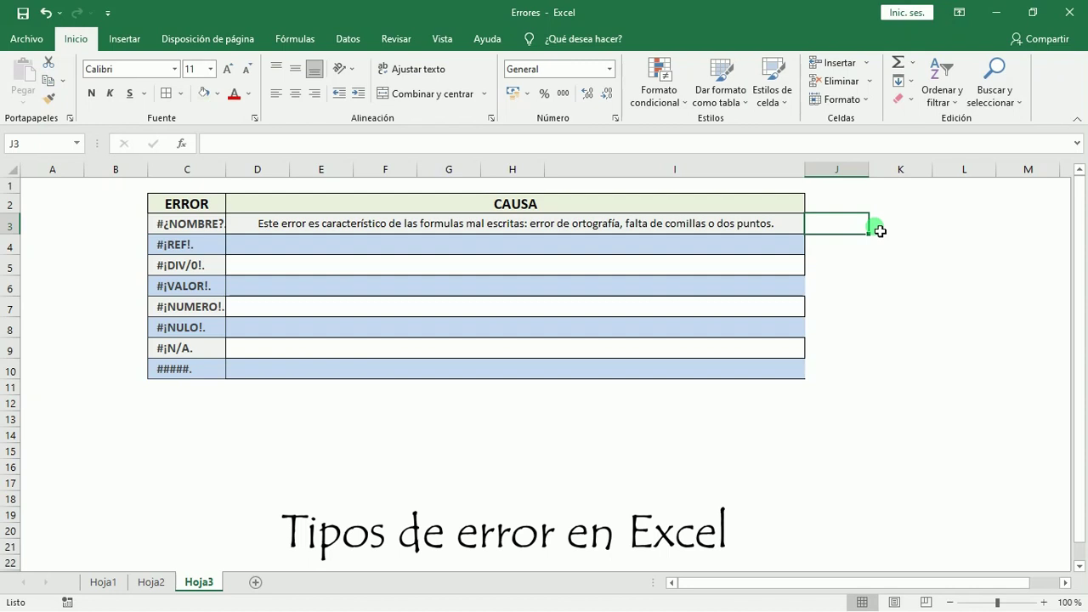
pyautogui.write('=SUNA')
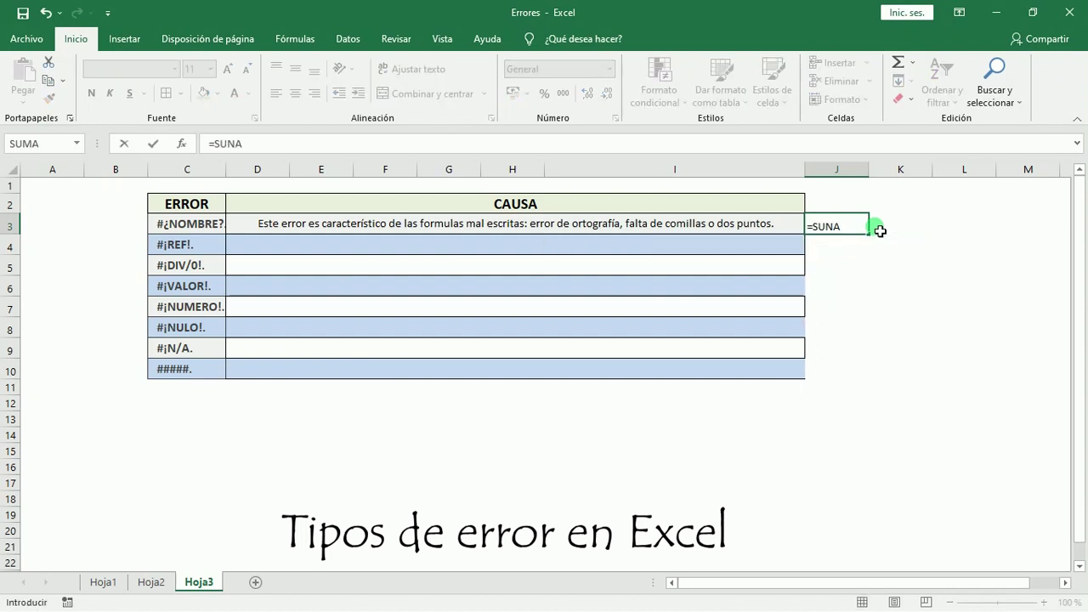
pyautogui.write('*')
pyautogui.press('BackSpace')
pyautogui.write('9')
pyautogui.press('BackSpace')
pyautogui.write('(2;5)')
pyautogui.press('Return')
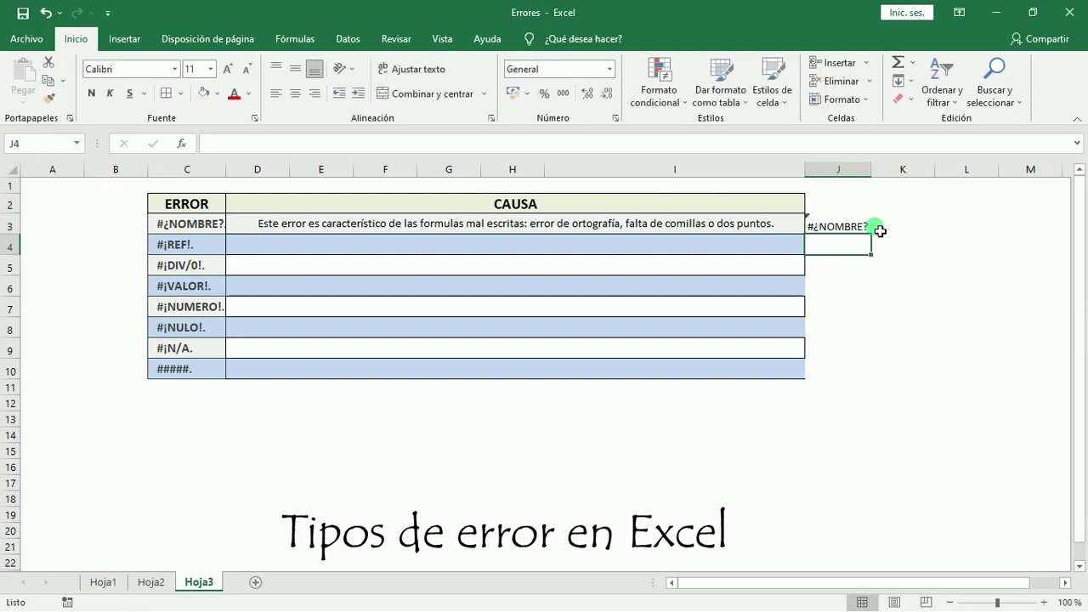
pyautogui.click(840, 230)
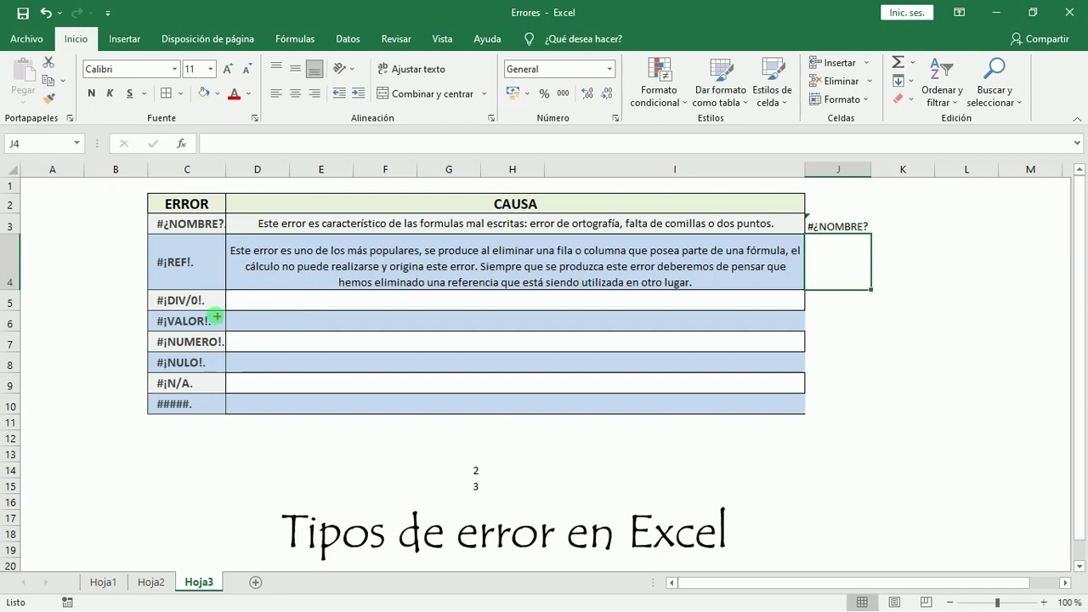
pyautogui.moveTo(148, 234)
pyautogui.mouseDown()
pyautogui.moveTo(209, 300)
pyautogui.moveTo(236, 294)
pyautogui.mouseUp()
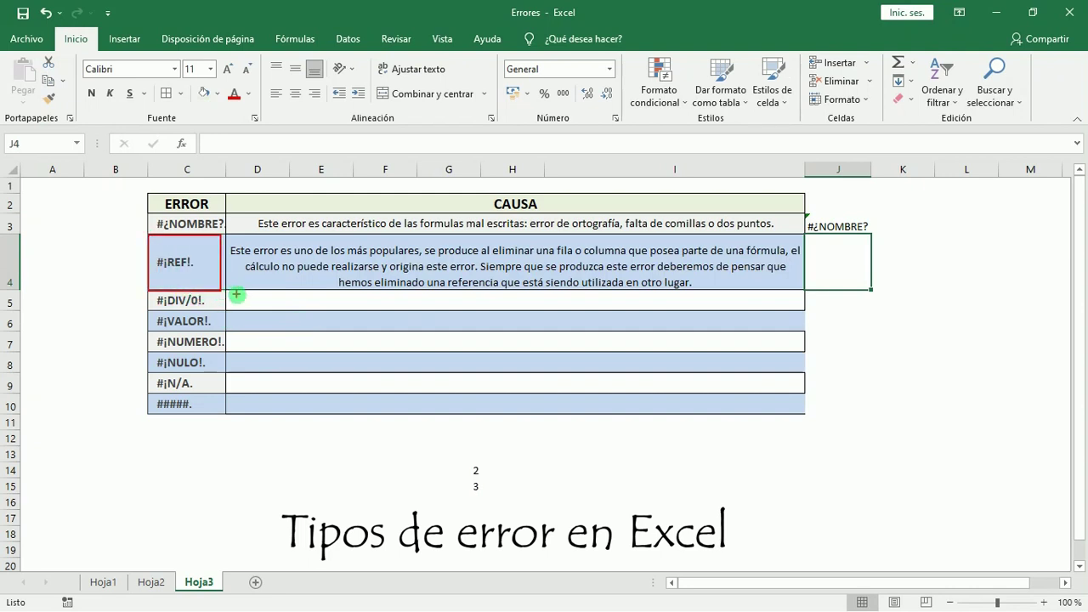
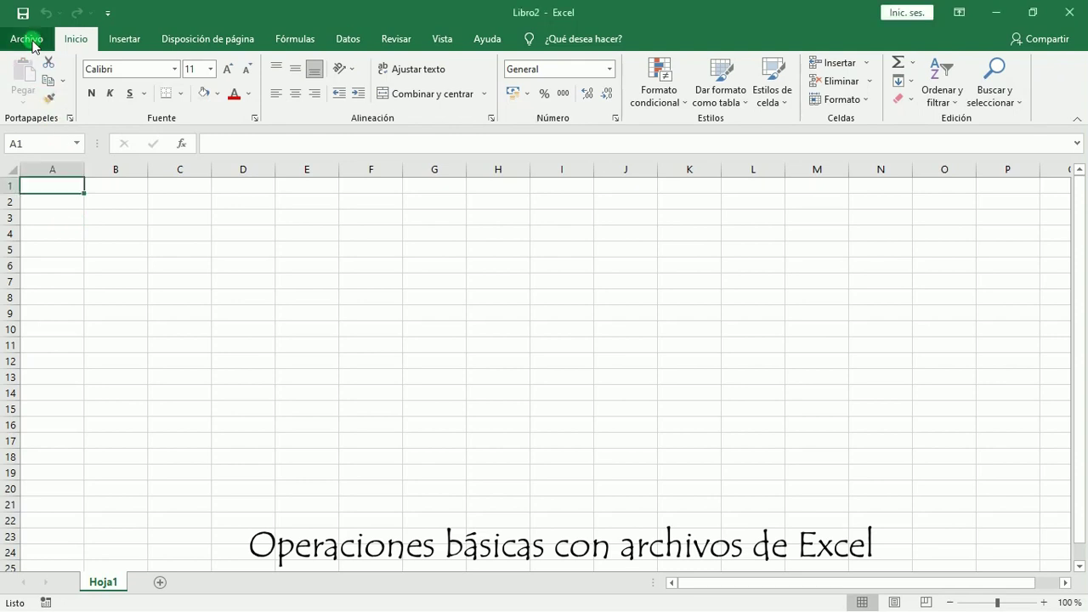
# In the blank workbook Libro2, examine the file commands Nuevo, Abrir, Guardar, Guardar como and Cerrar
pyautogui.click(33, 44)
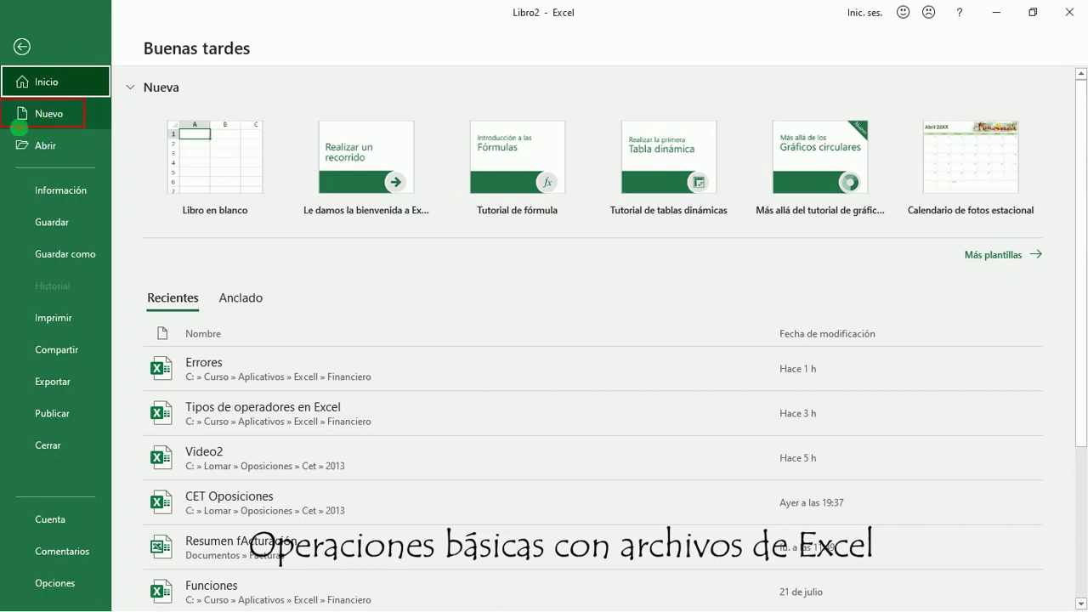
pyautogui.moveTo(10, 209)
pyautogui.mouseDown()
pyautogui.moveTo(25, 284)
pyautogui.moveTo(123, 276)
pyautogui.mouseUp()
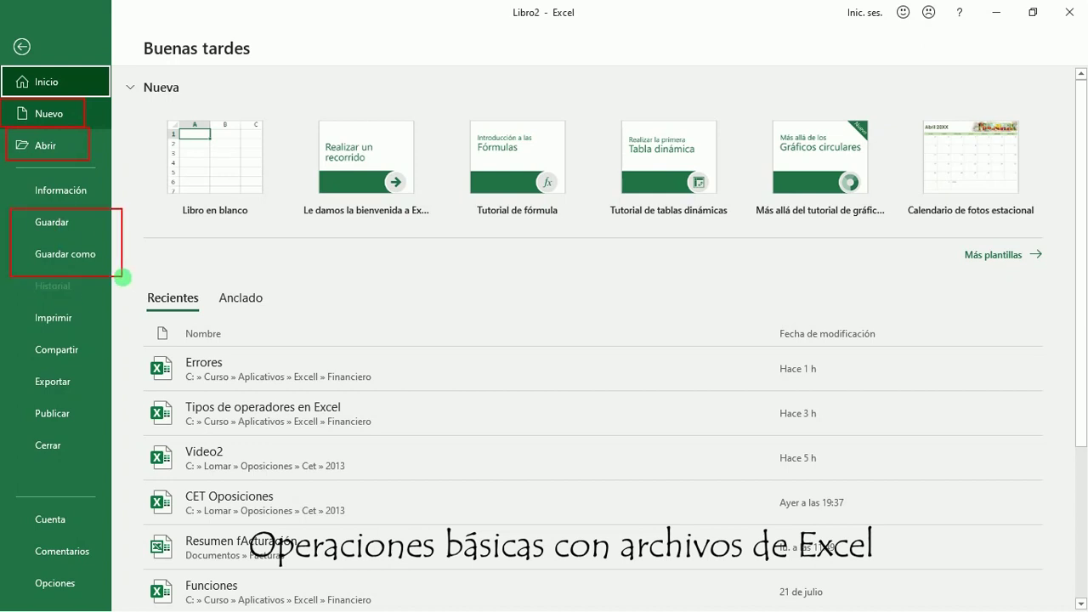
pyautogui.moveTo(18, 429)
pyautogui.mouseDown()
pyautogui.moveTo(92, 474)
pyautogui.moveTo(105, 470)
pyautogui.mouseUp()
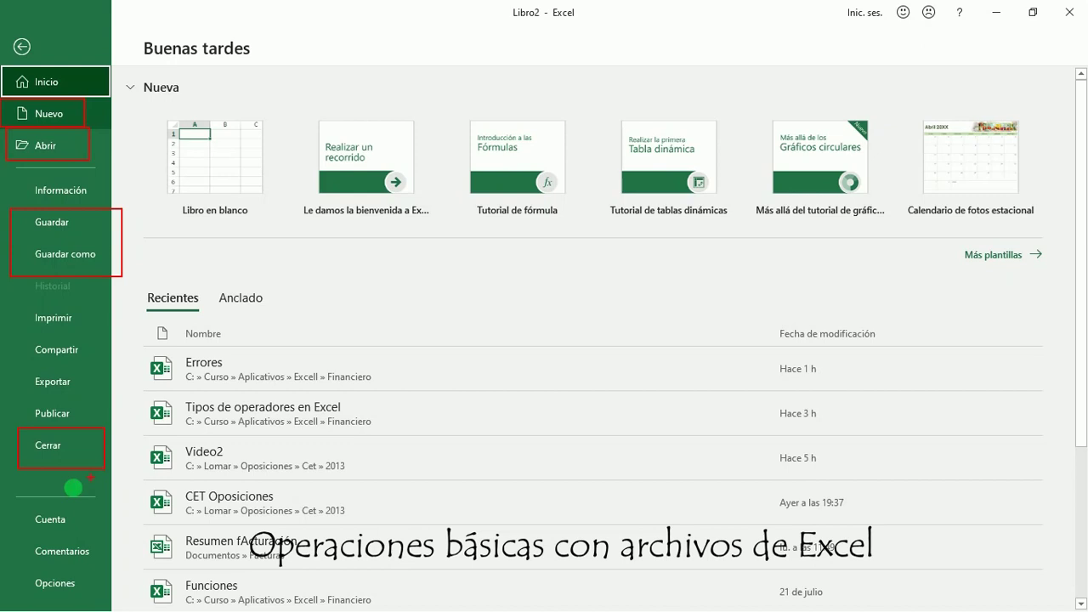
pyautogui.press('Escape')
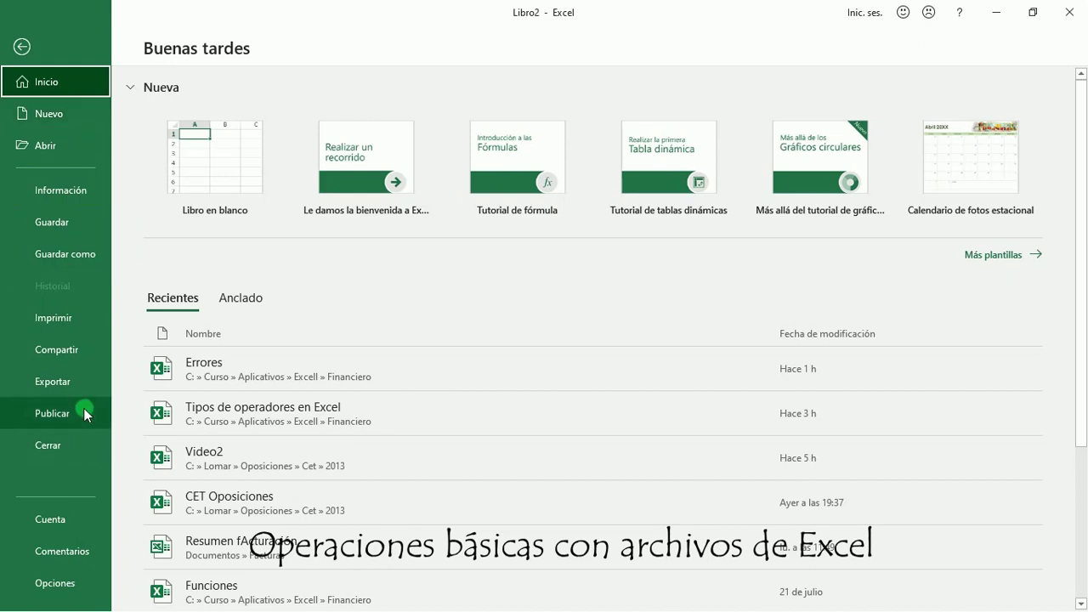
# Start saving Libro2 and examine the save locations Recientes, OneDrive, Este PC, Agregar un sitio and Examinar
pyautogui.click(84, 224)
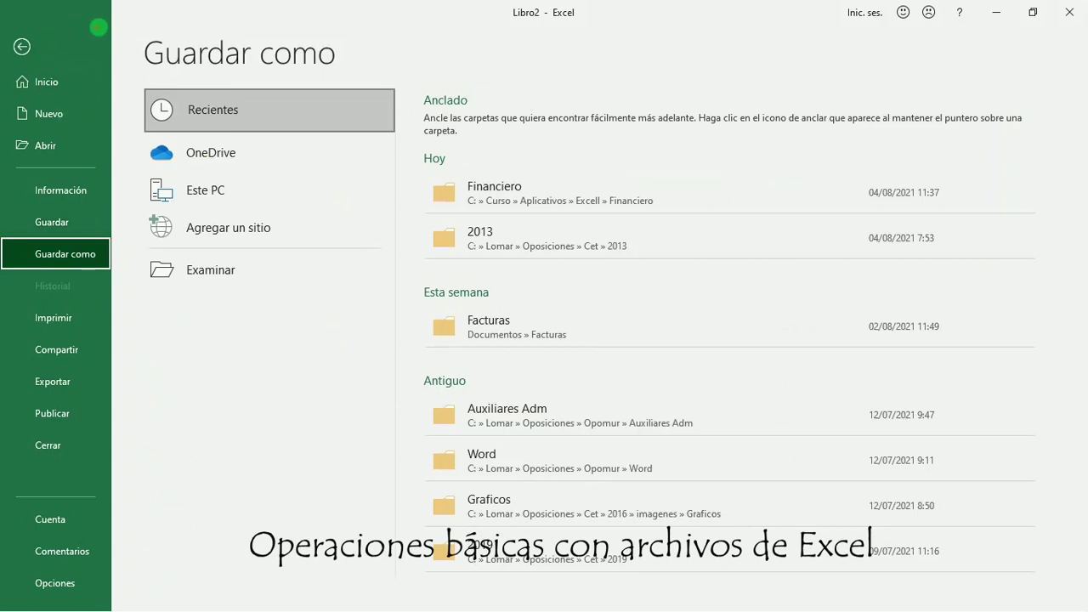
pyautogui.moveTo(124, 17); pyautogui.dragTo(367, 84)
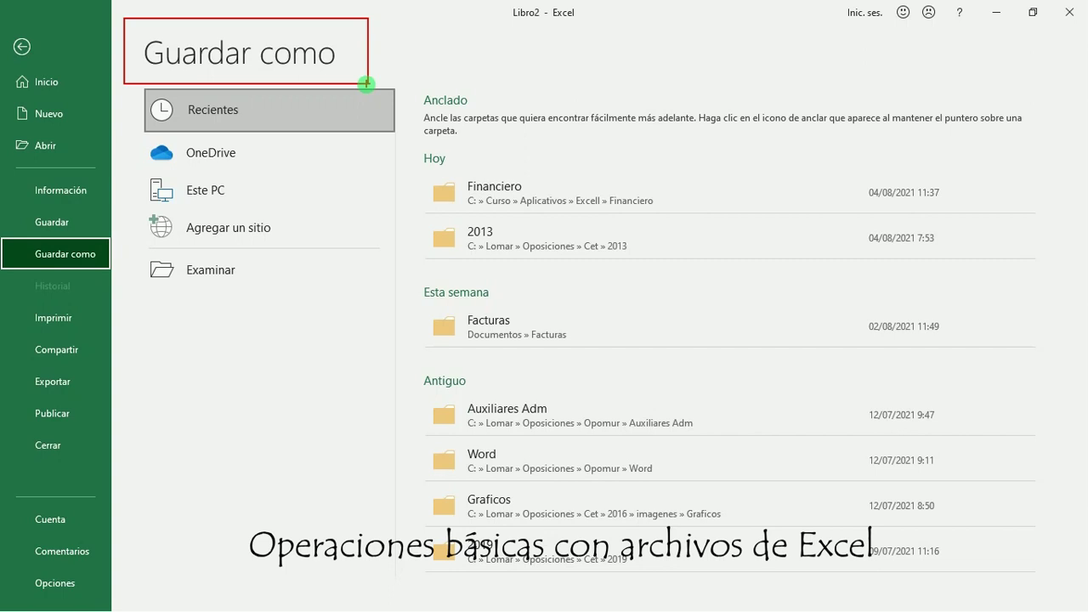
pyautogui.press('Escape')
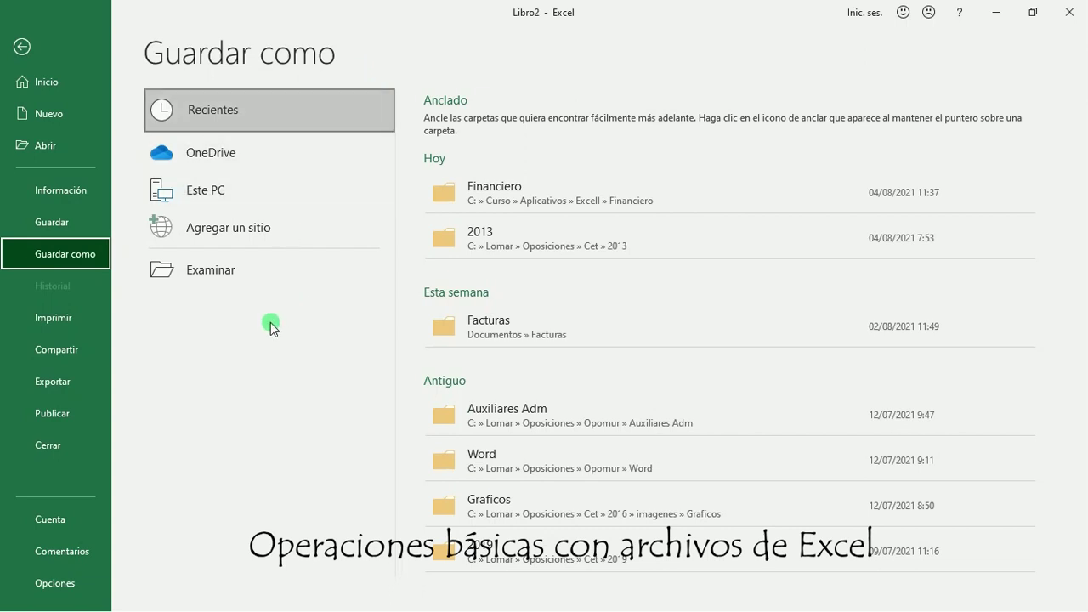
pyautogui.moveTo(148, 135)
pyautogui.mouseDown()
pyautogui.moveTo(128, 236)
pyautogui.moveTo(329, 292)
pyautogui.moveTo(189, 126)
pyautogui.moveTo(125, 138)
pyautogui.mouseUp()
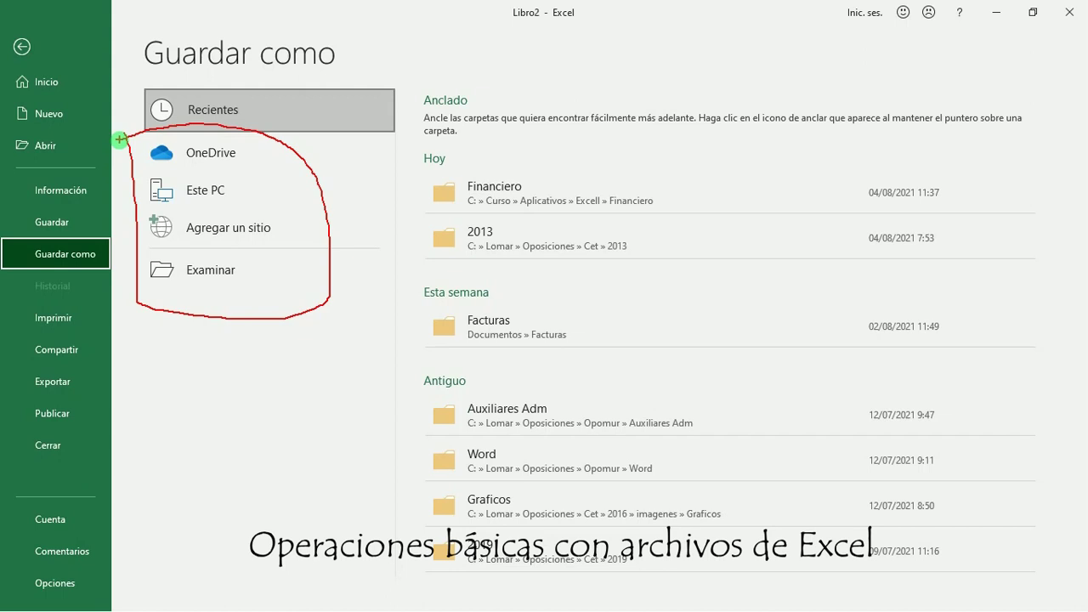
pyautogui.press('Escape')
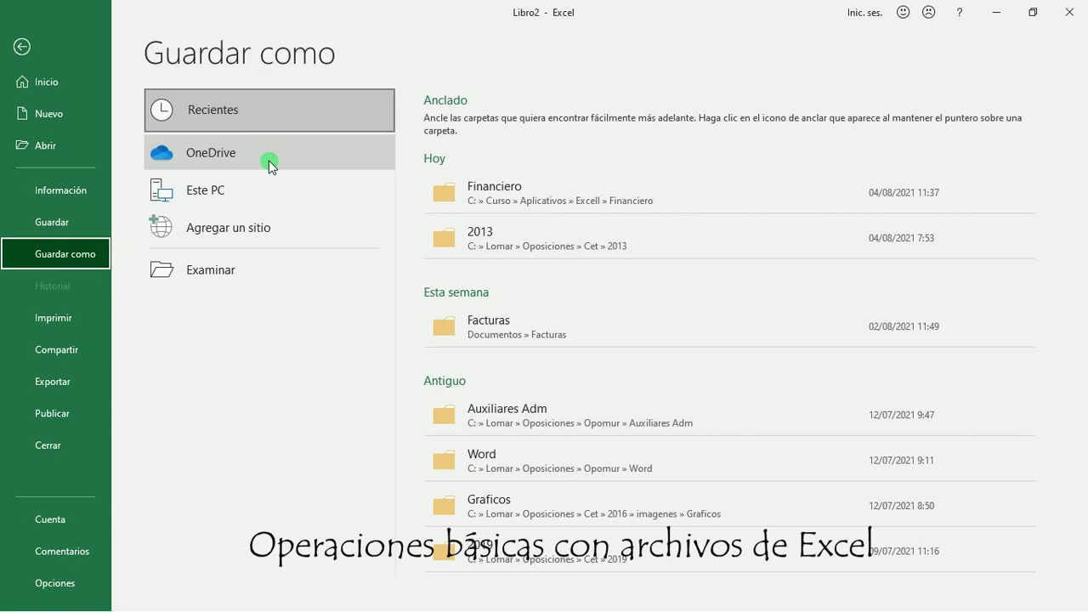
pyautogui.moveTo(263, 156); pyautogui.dragTo(338, 157)
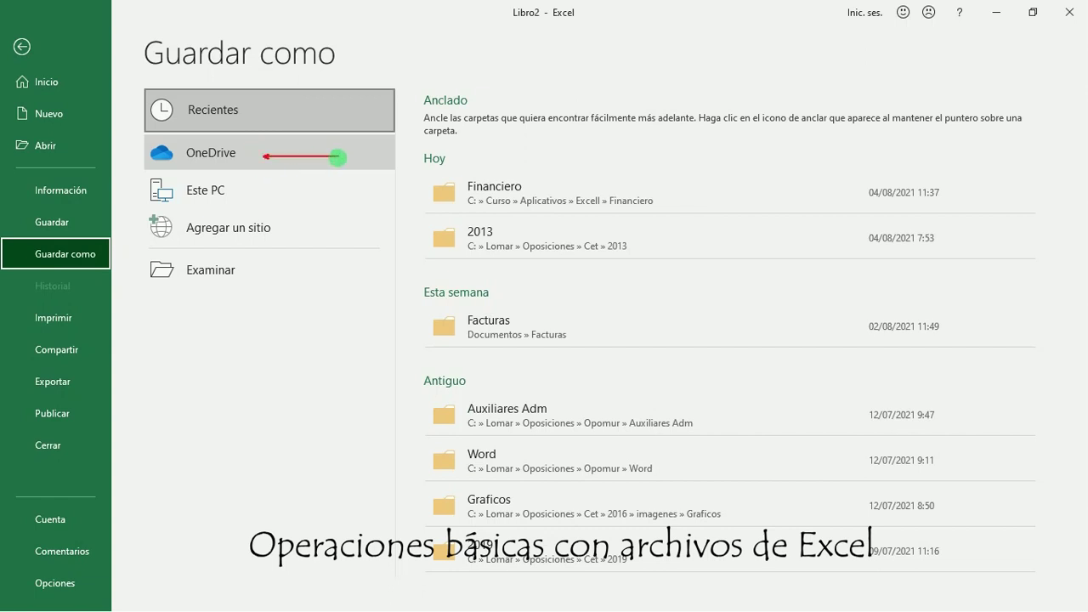
pyautogui.moveTo(251, 193); pyautogui.dragTo(329, 194)
pyautogui.moveTo(258, 273); pyautogui.dragTo(328, 273)
pyautogui.moveTo(140, 201)
pyautogui.mouseDown()
pyautogui.moveTo(139, 226)
pyautogui.moveTo(267, 247)
pyautogui.moveTo(271, 207)
pyautogui.moveTo(136, 205)
pyautogui.mouseUp()
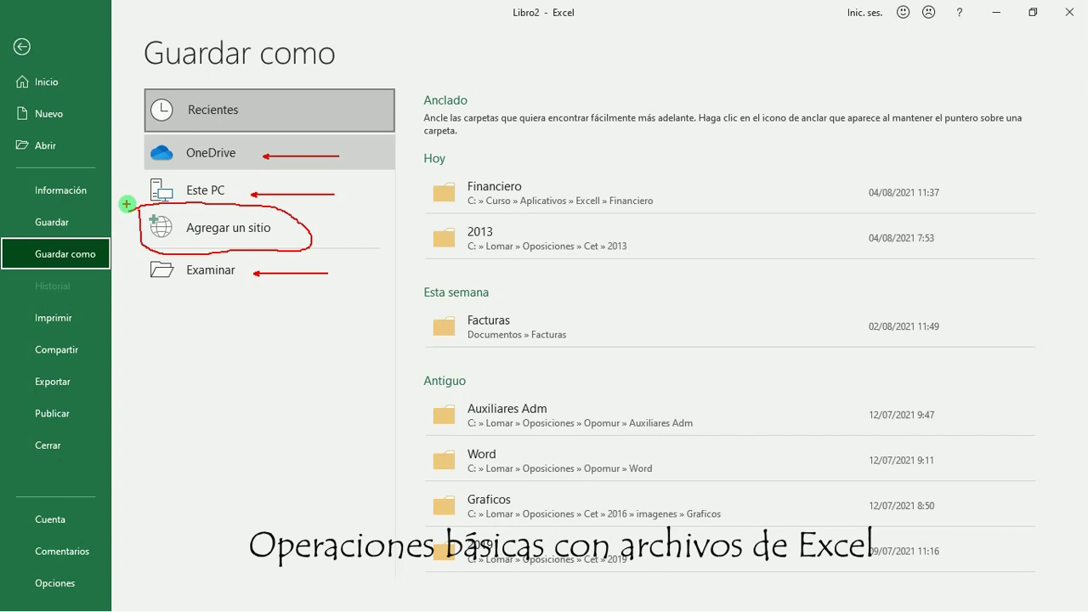
pyautogui.press('Escape')
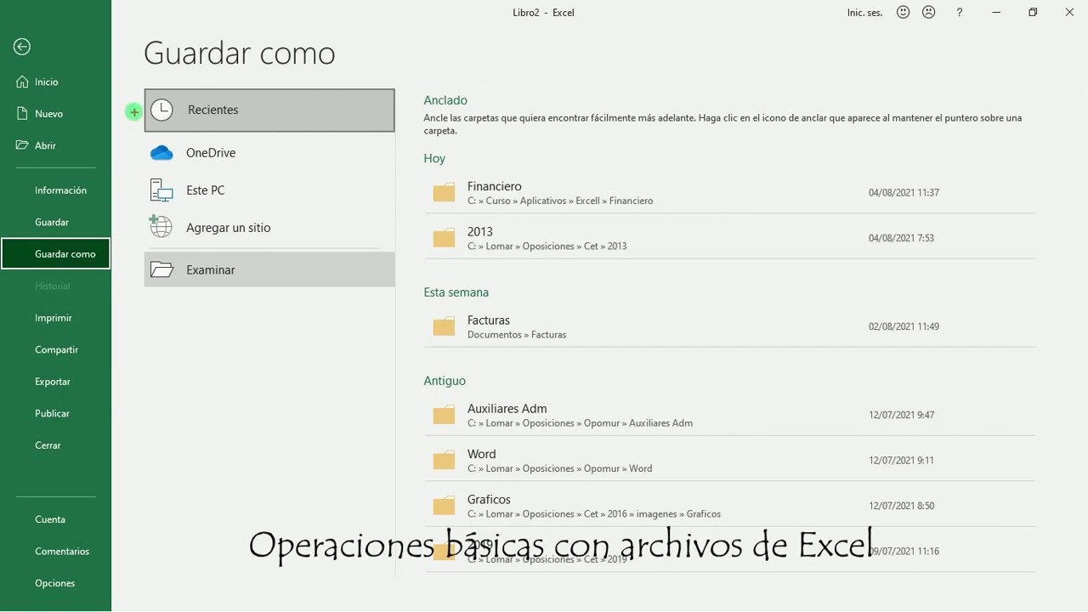
pyautogui.moveTo(121, 75)
pyautogui.mouseDown()
pyautogui.moveTo(122, 154)
pyautogui.moveTo(369, 311)
pyautogui.moveTo(395, 312)
pyautogui.mouseUp()
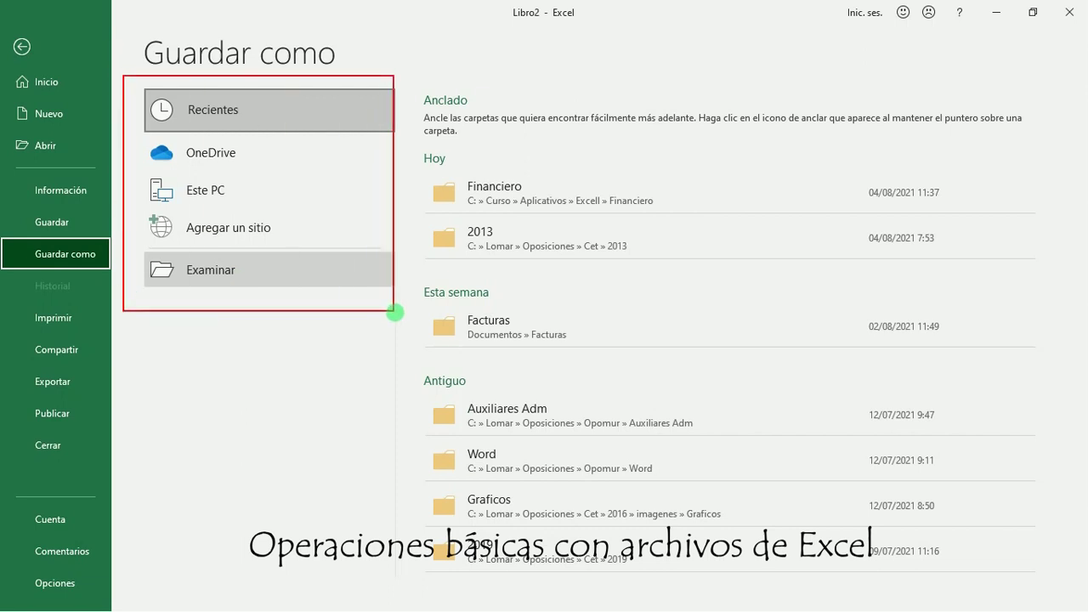
# Browse for a save location and choose the Documentos folder for the workbook
pyautogui.click(210, 274)
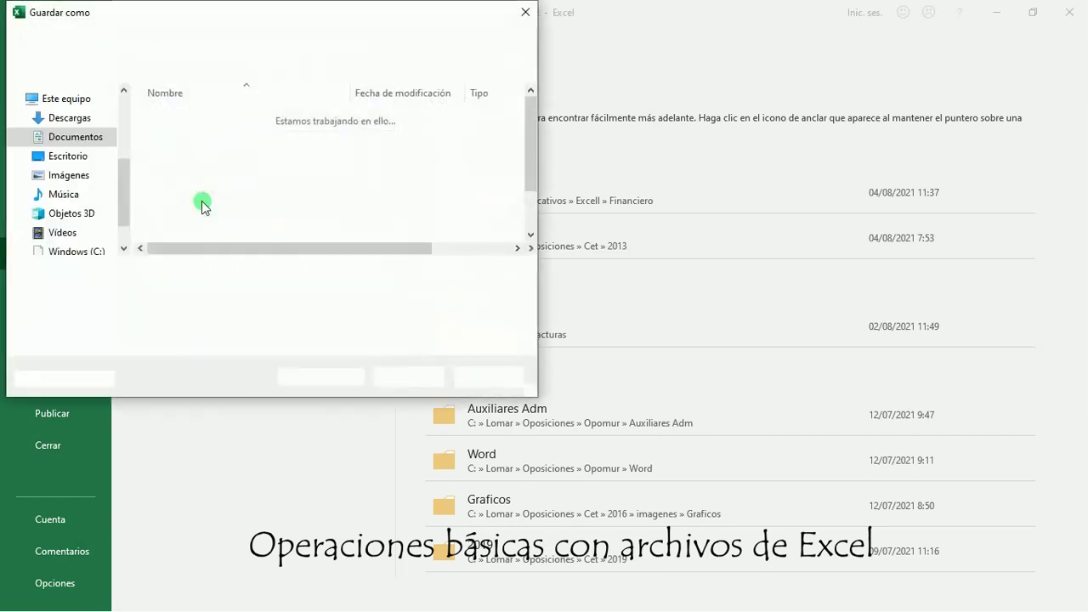
pyautogui.moveTo(281, 12); pyautogui.dragTo(512, 34)
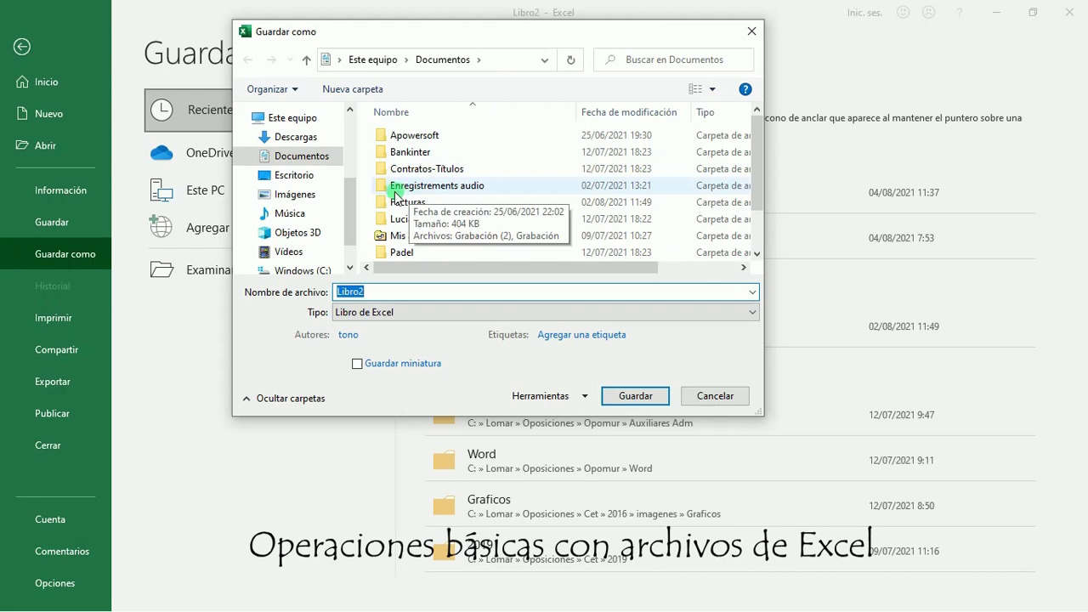
pyautogui.moveTo(351, 203)
pyautogui.mouseDown()
pyautogui.moveTo(352, 223)
pyautogui.moveTo(352, 160)
pyautogui.moveTo(367, 204)
pyautogui.mouseUp()
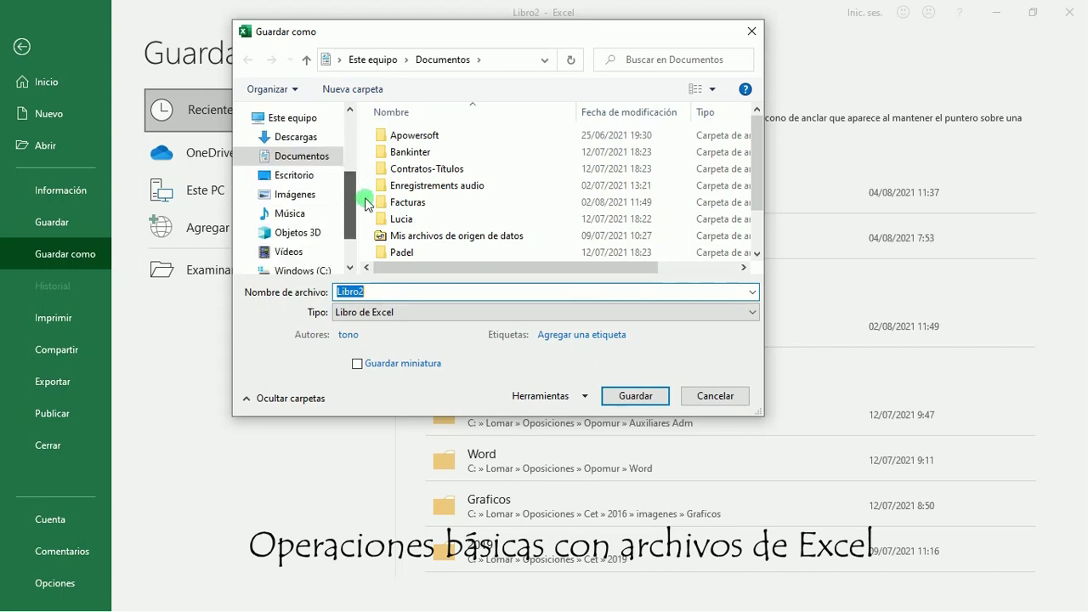
pyautogui.moveTo(368, 204); pyautogui.dragTo(364, 201)
pyautogui.click(317, 161)
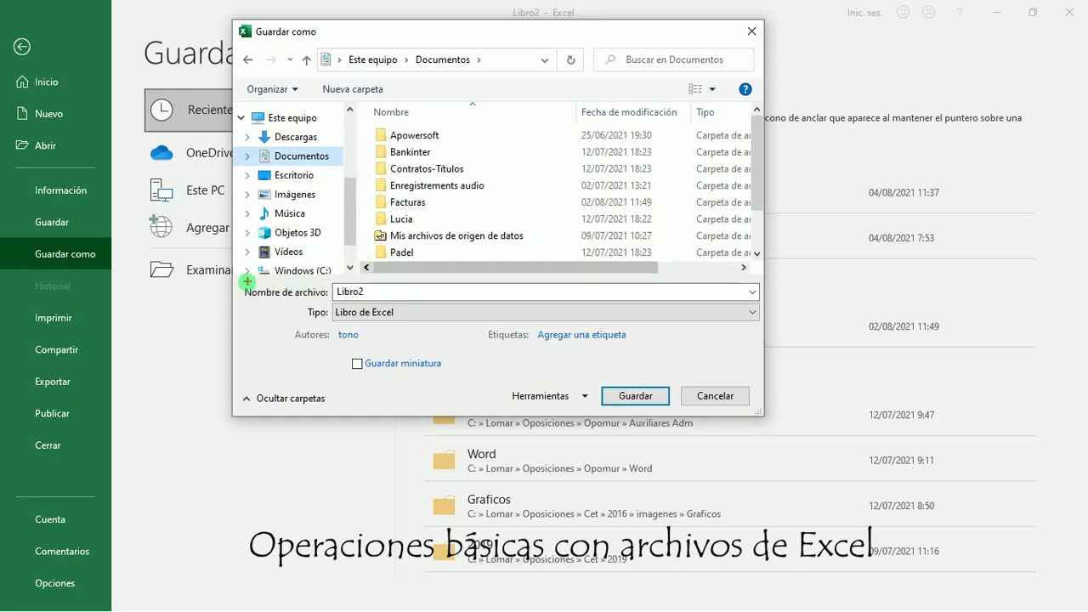
# Set the workbook's file name to Errores excel
pyautogui.moveTo(272, 302); pyautogui.dragTo(754, 296)
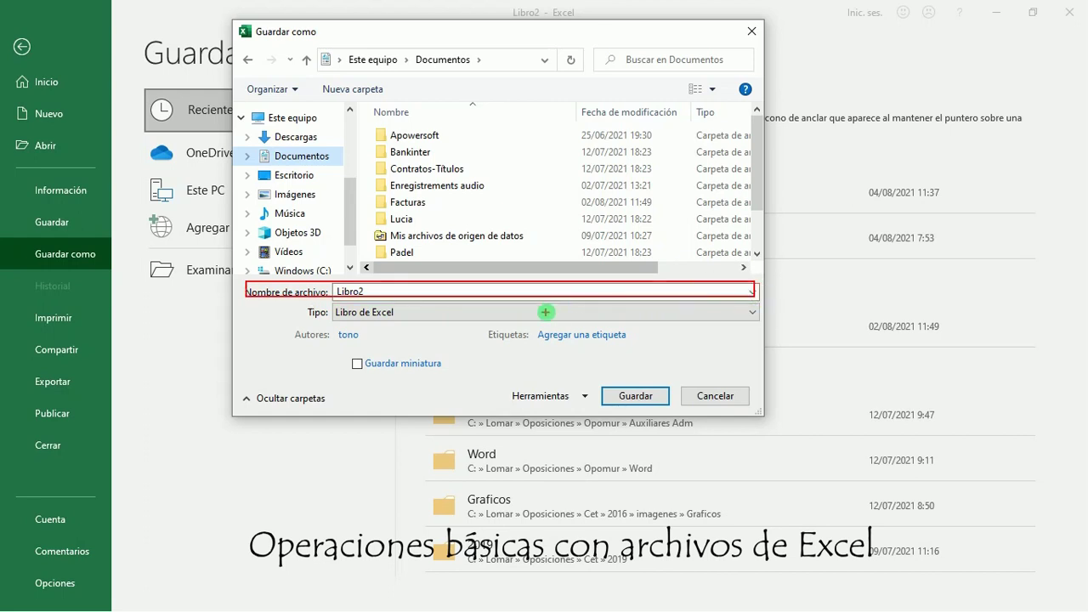
pyautogui.press('Escape')
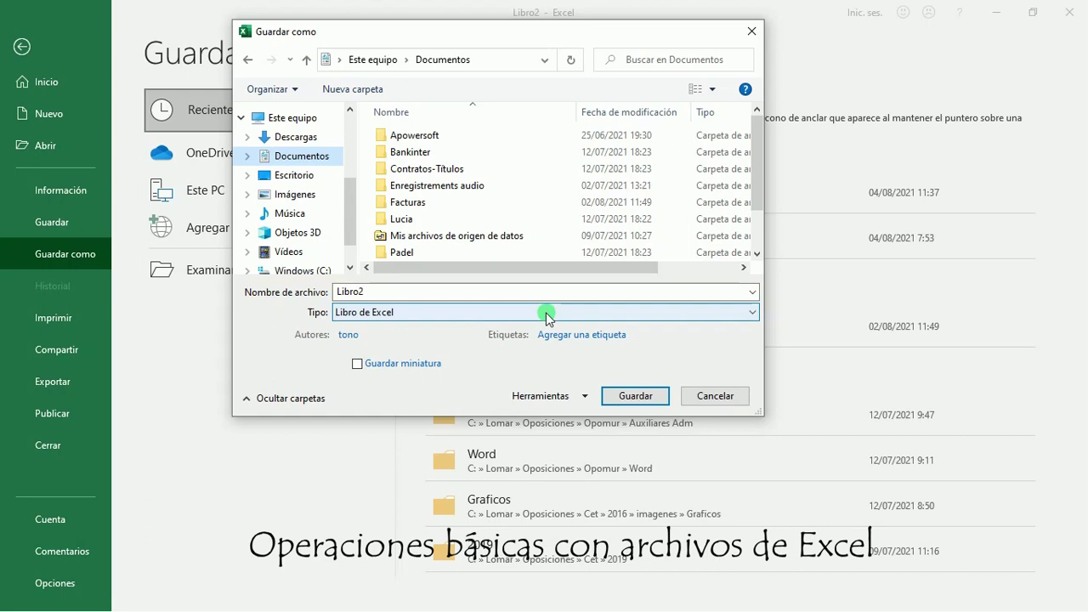
pyautogui.click(378, 296)
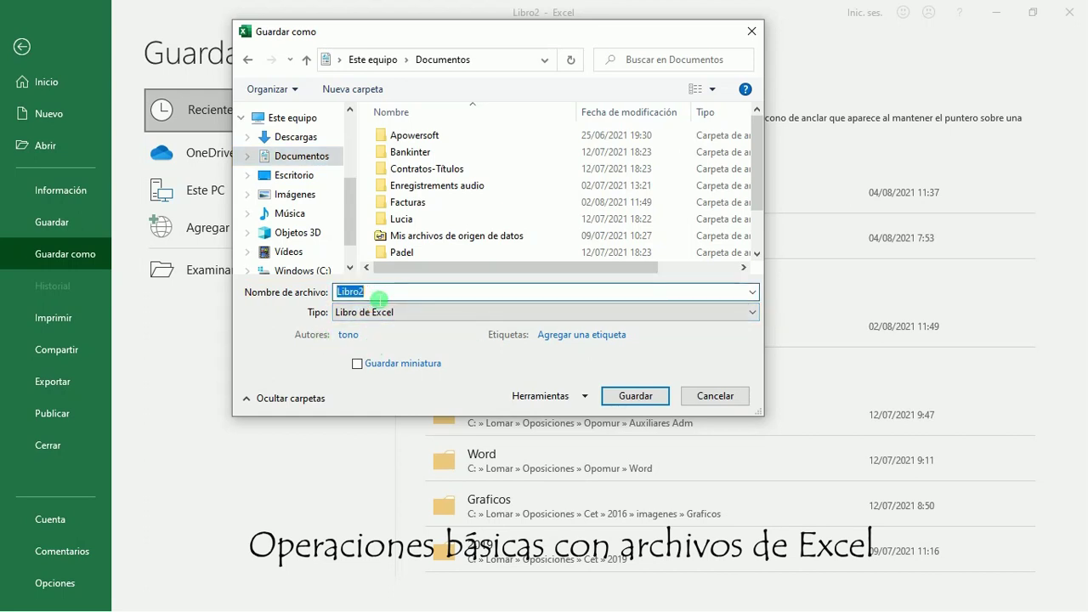
pyautogui.write('Errores excel')
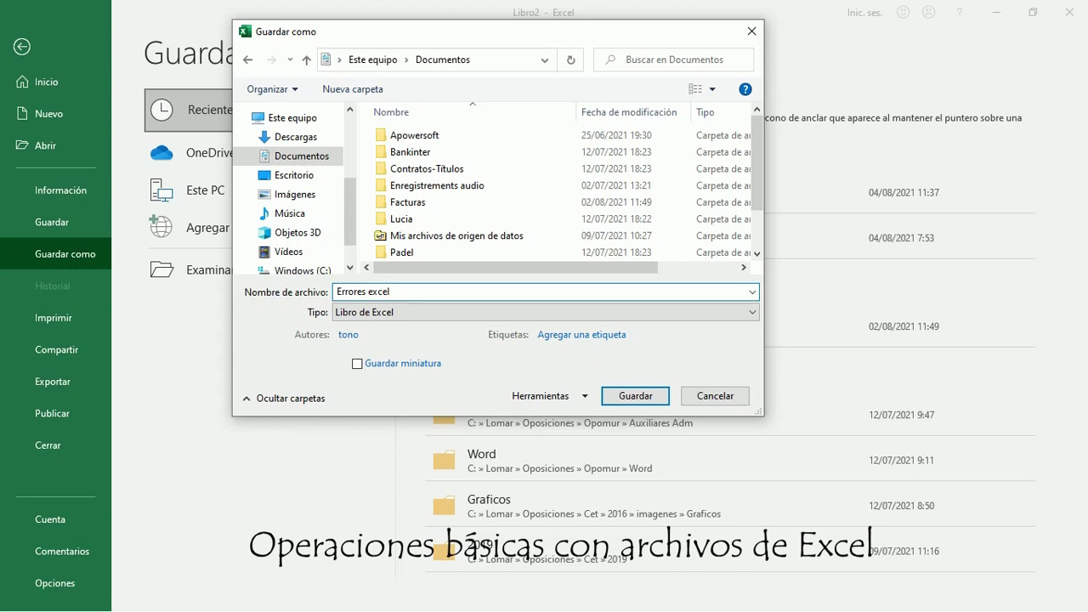
# Examine the file types in which the workbook can be saved
pyautogui.click(335, 312)
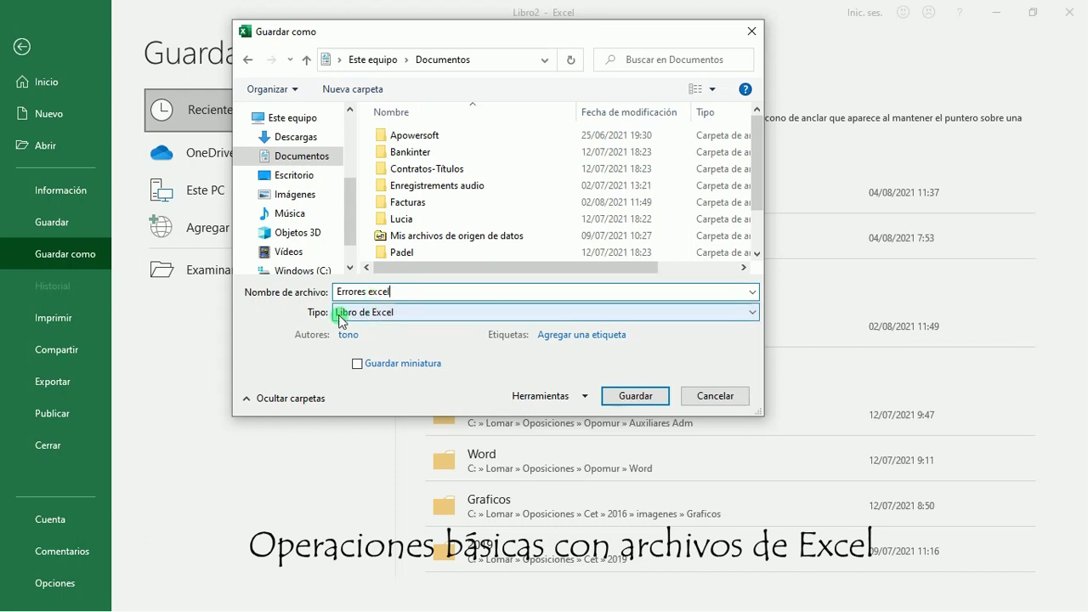
pyautogui.moveTo(334, 324)
pyautogui.mouseDown()
pyautogui.moveTo(763, 316)
pyautogui.moveTo(759, 325)
pyautogui.mouseUp()
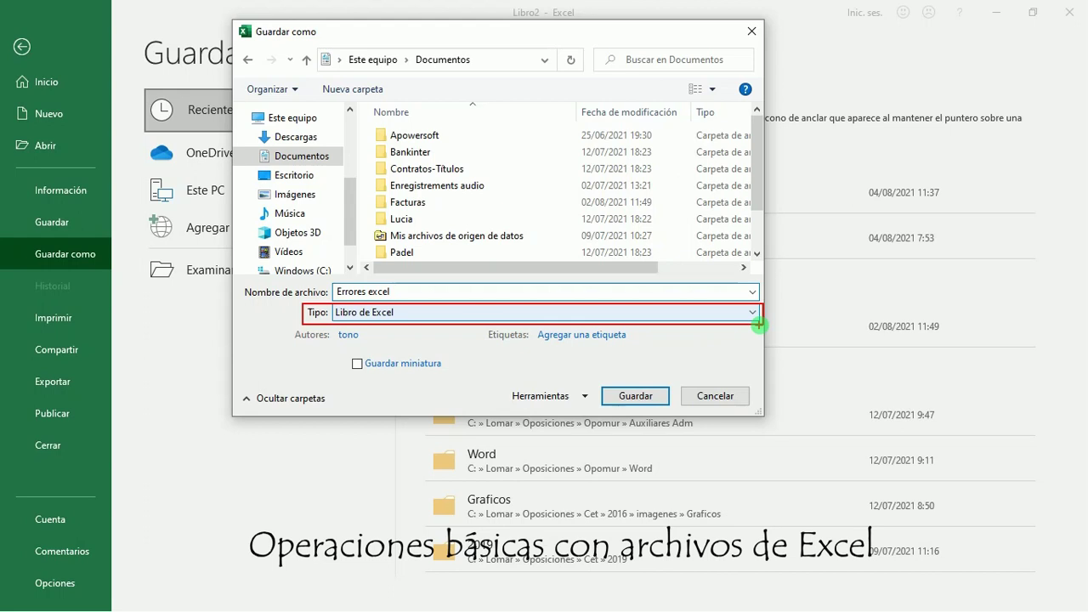
pyautogui.press('Escape')
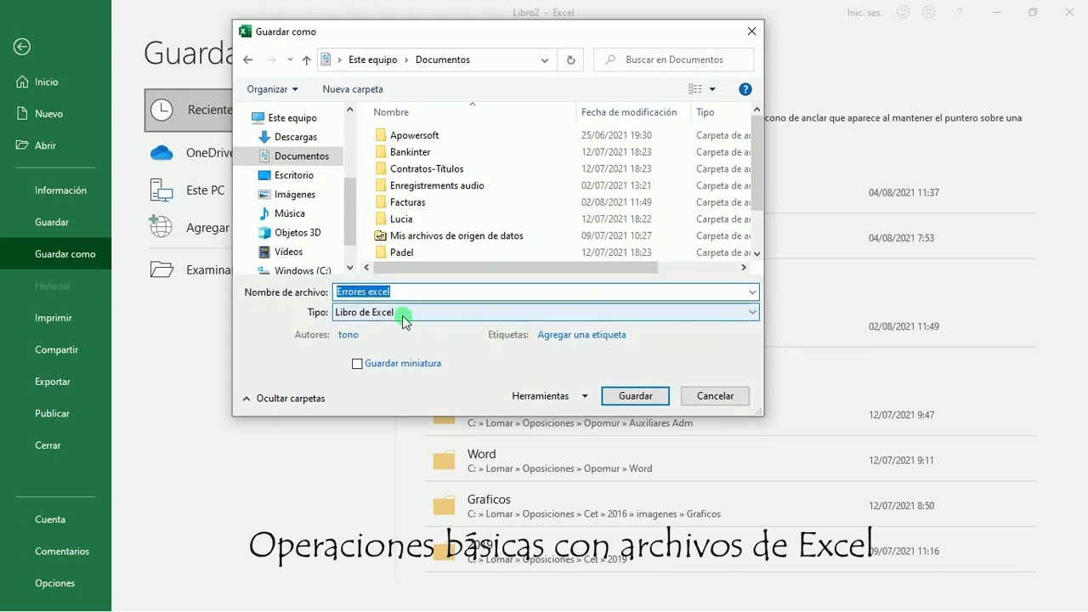
pyautogui.click(753, 313)
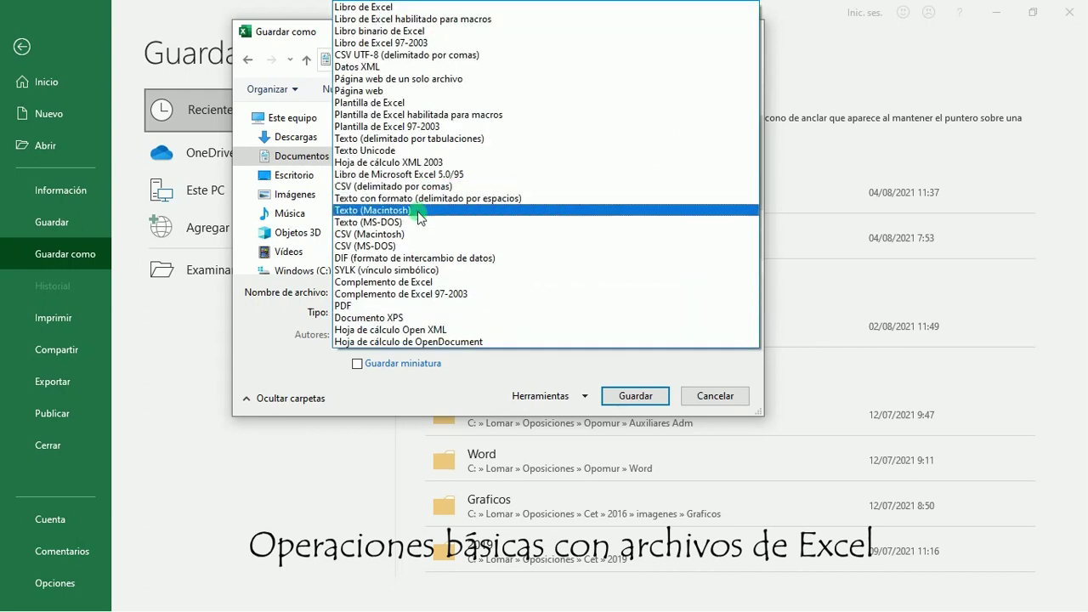
pyautogui.click(264, 332)
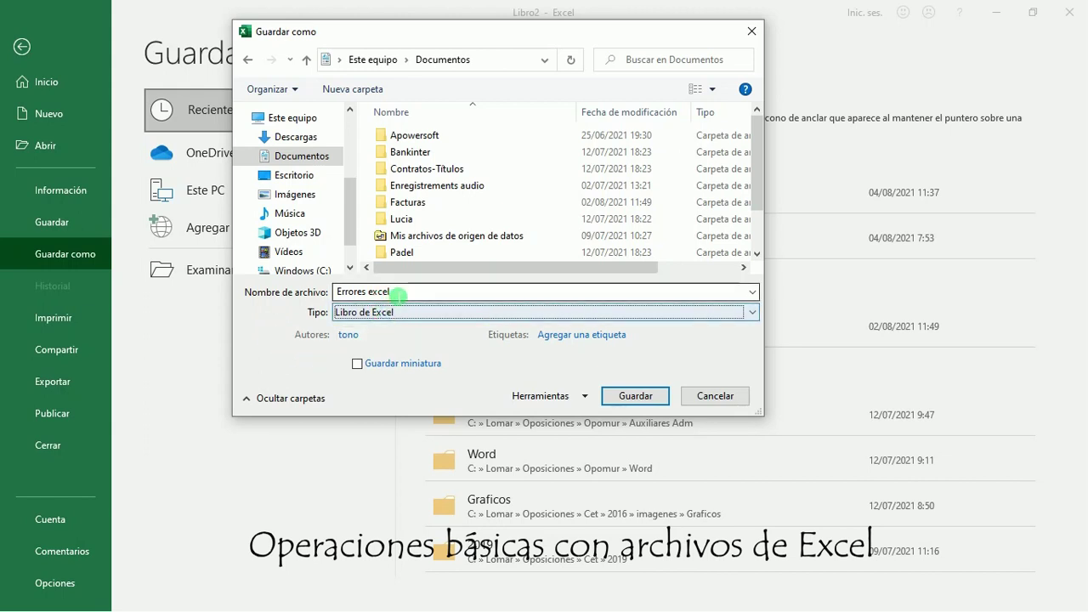
# Check the extra save tools, and save Errores excel in Documentos as a Libro de Excel
pyautogui.moveTo(383, 293); pyautogui.dragTo(335, 293)
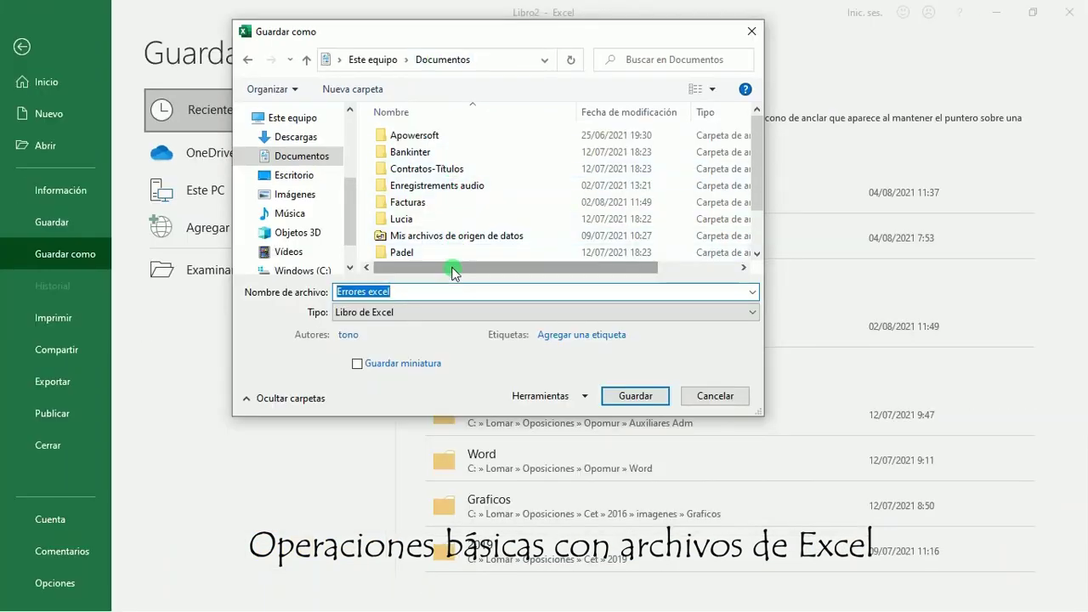
pyautogui.click(586, 397)
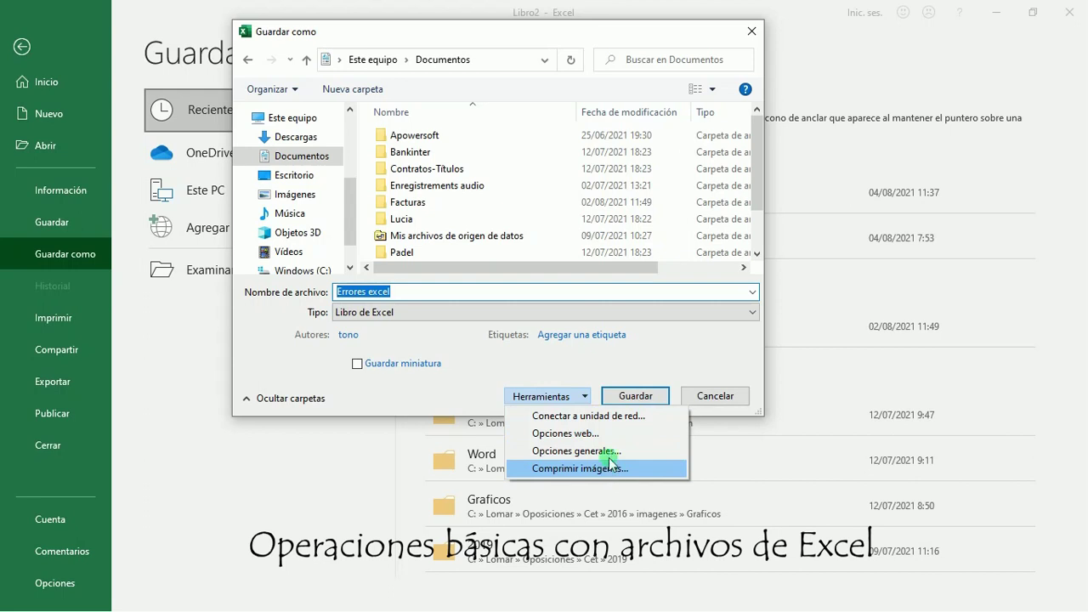
pyautogui.click(584, 362)
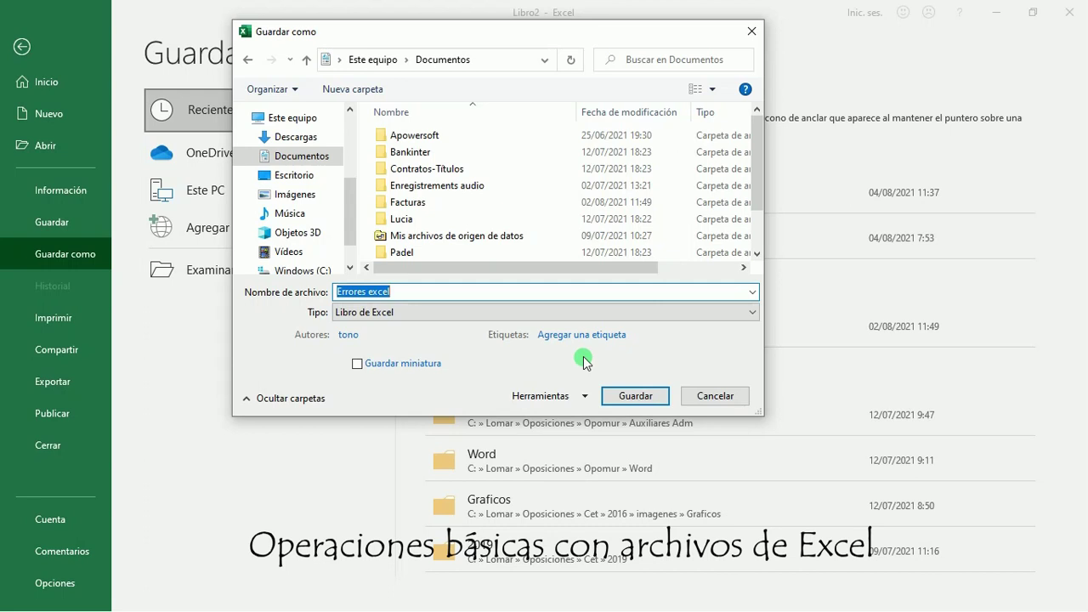
pyautogui.click(629, 397)
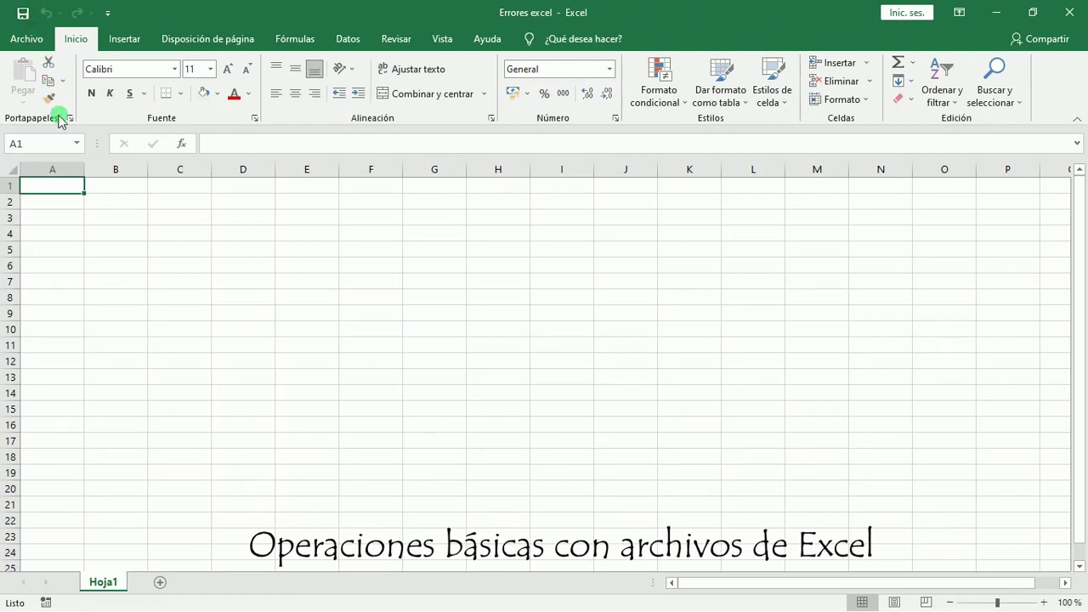
# Enter the text sd in cell B1 and save the change to the workbook
pyautogui.click(134, 192)
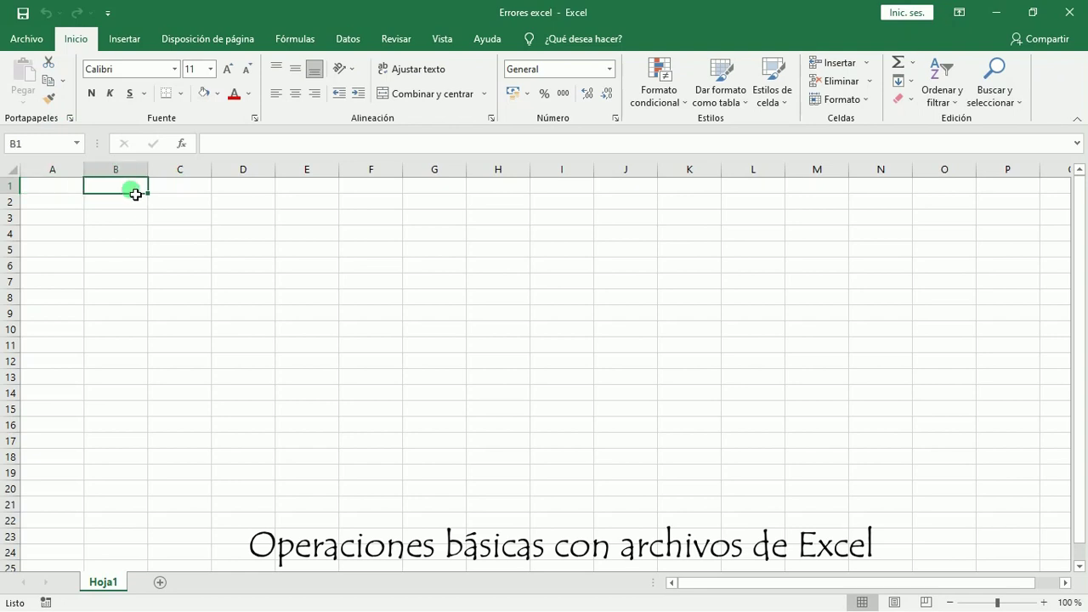
pyautogui.write('sd')
pyautogui.press('Return')
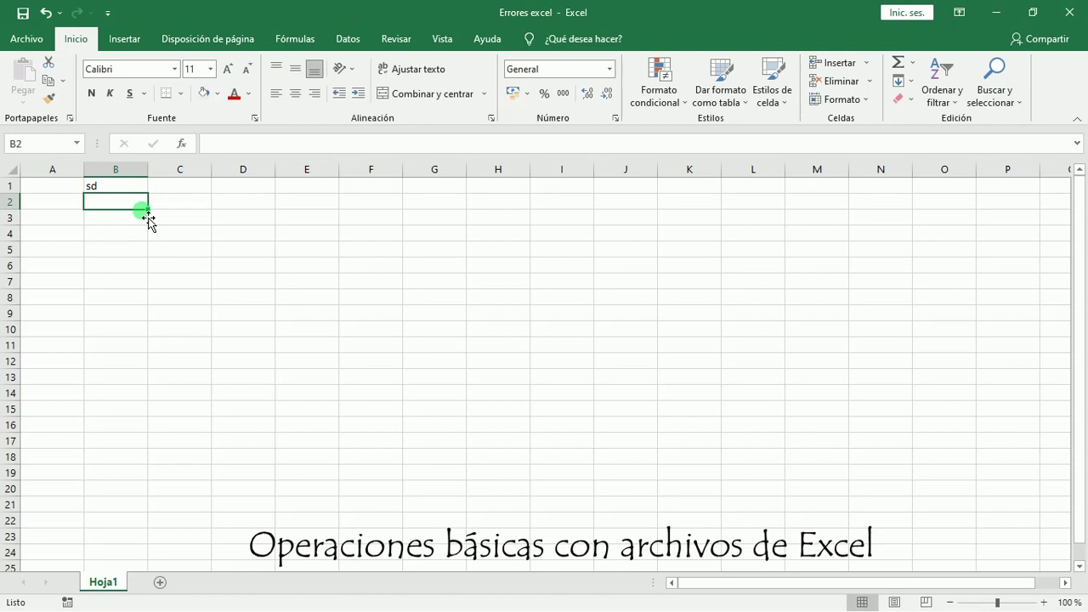
pyautogui.click(23, 15)
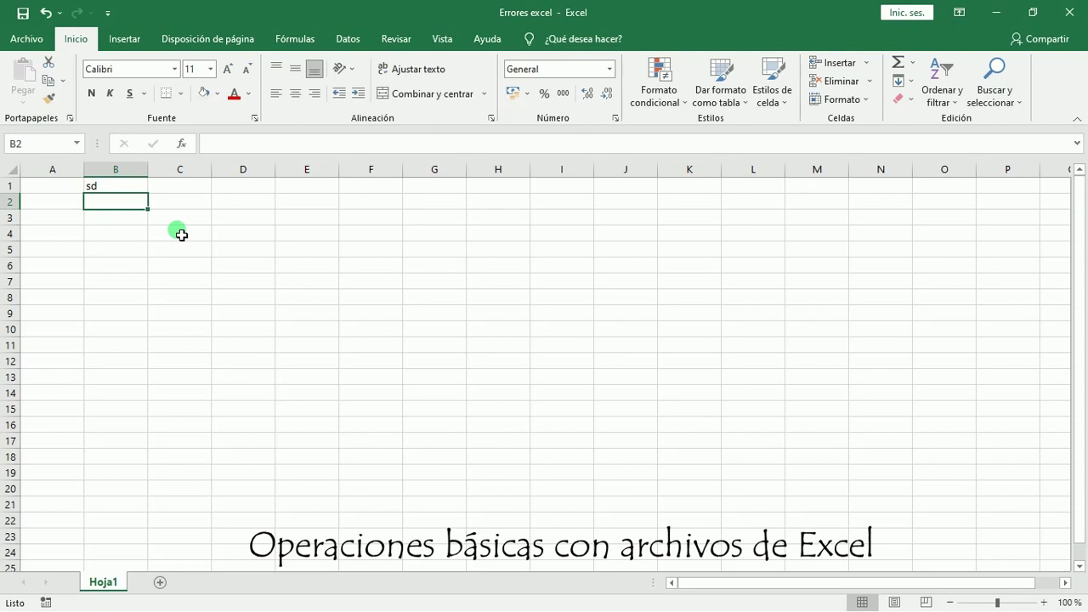
# Save the workbook again with the Guardar command, and revisit the file commands before returning to the sheet
pyautogui.click(26, 39)
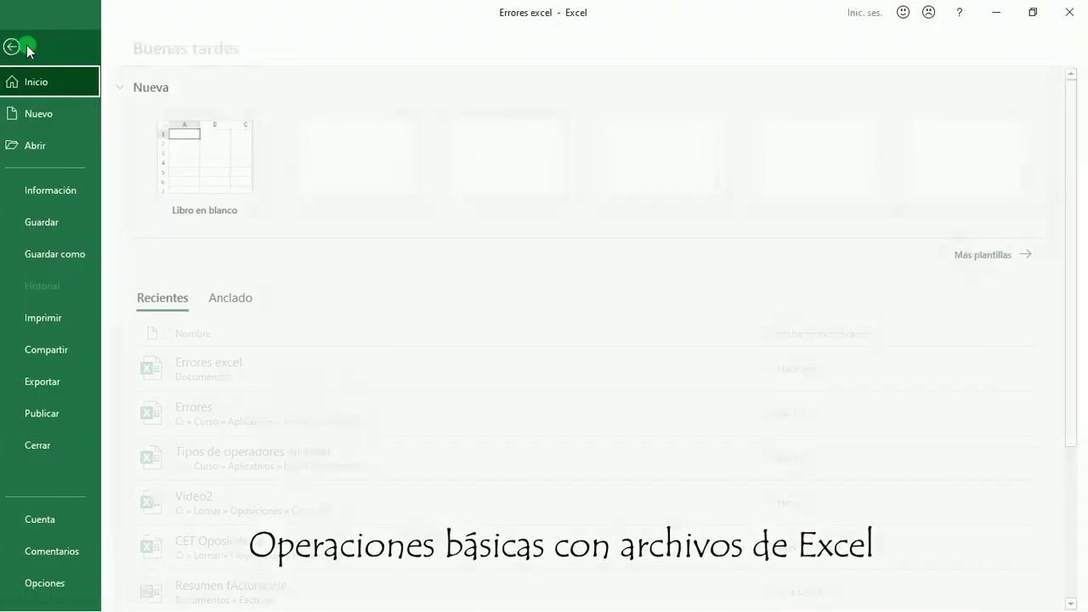
pyautogui.click(64, 221)
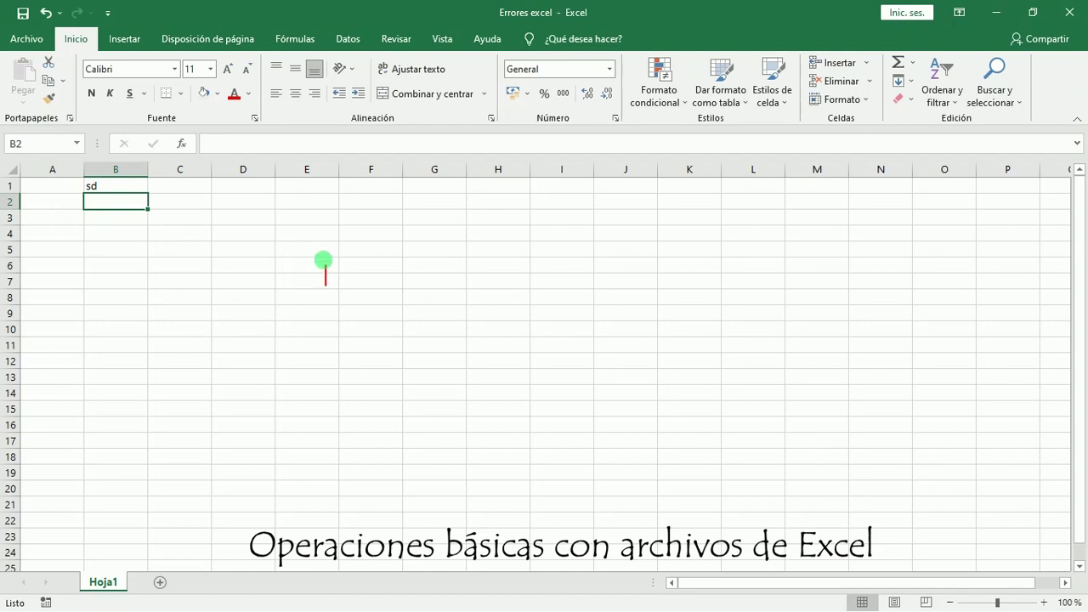
pyautogui.write('crtl+G')
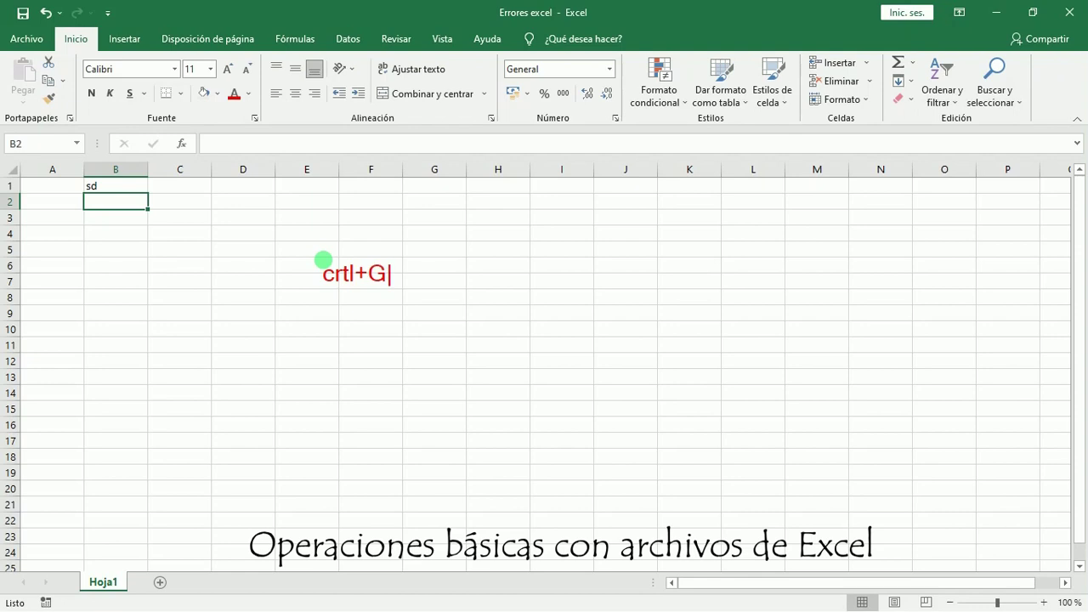
pyautogui.press('Escape')
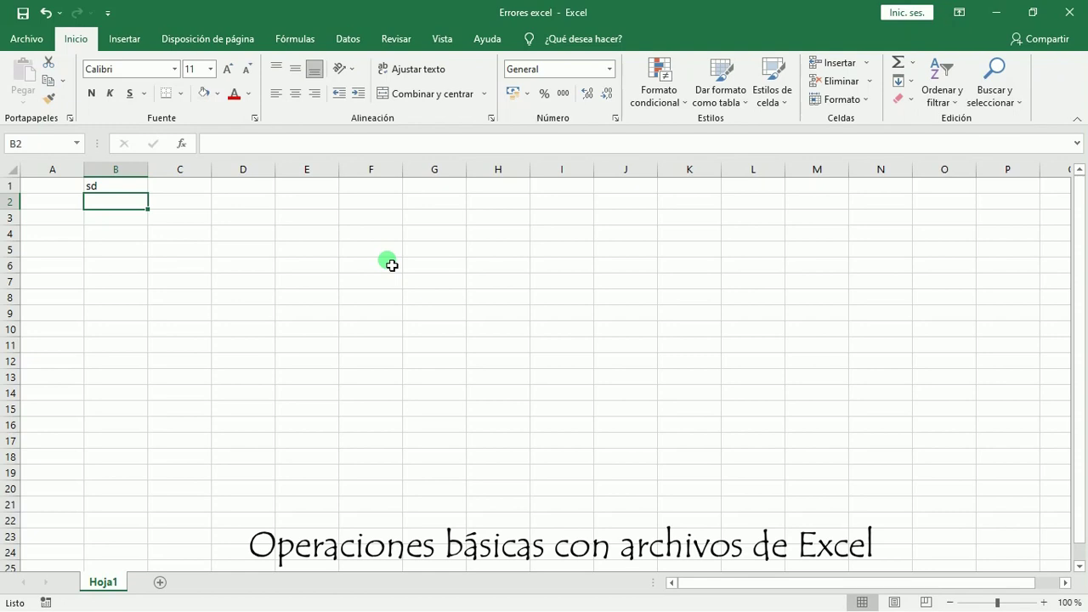
pyautogui.click(26, 39)
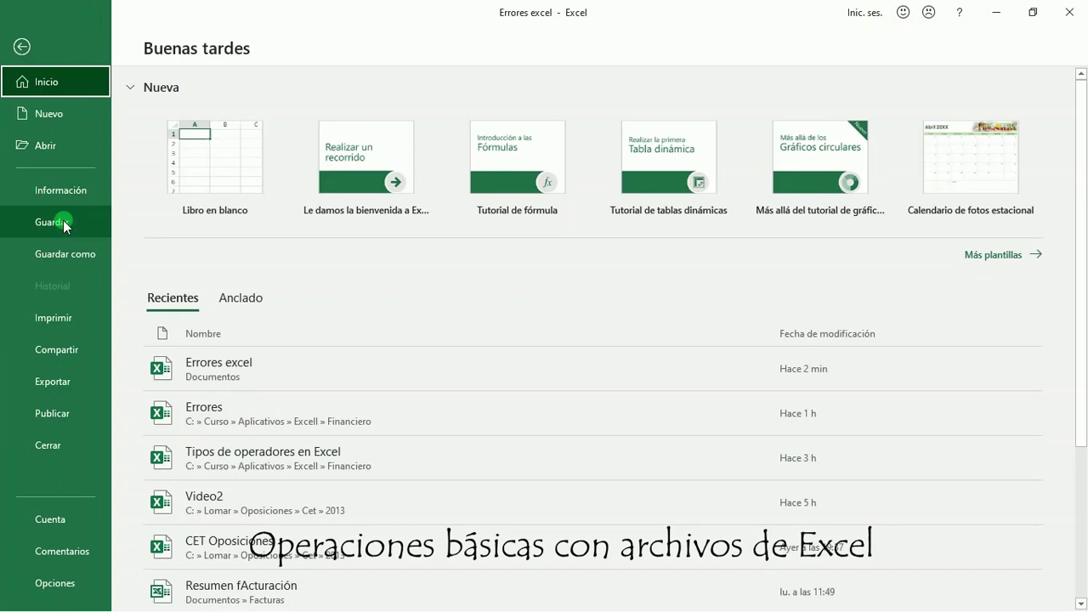
pyautogui.click(23, 46)
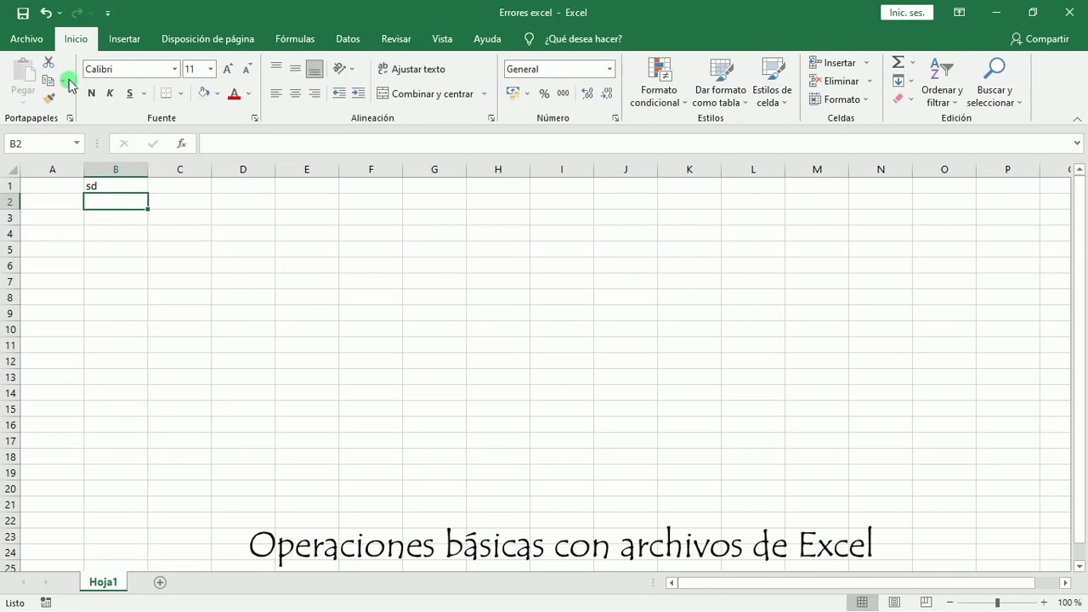
# Examine the Guardar como options and the dialog's folder and file name for Errores excel, and return to the sheet without saving
pyautogui.click(29, 38)
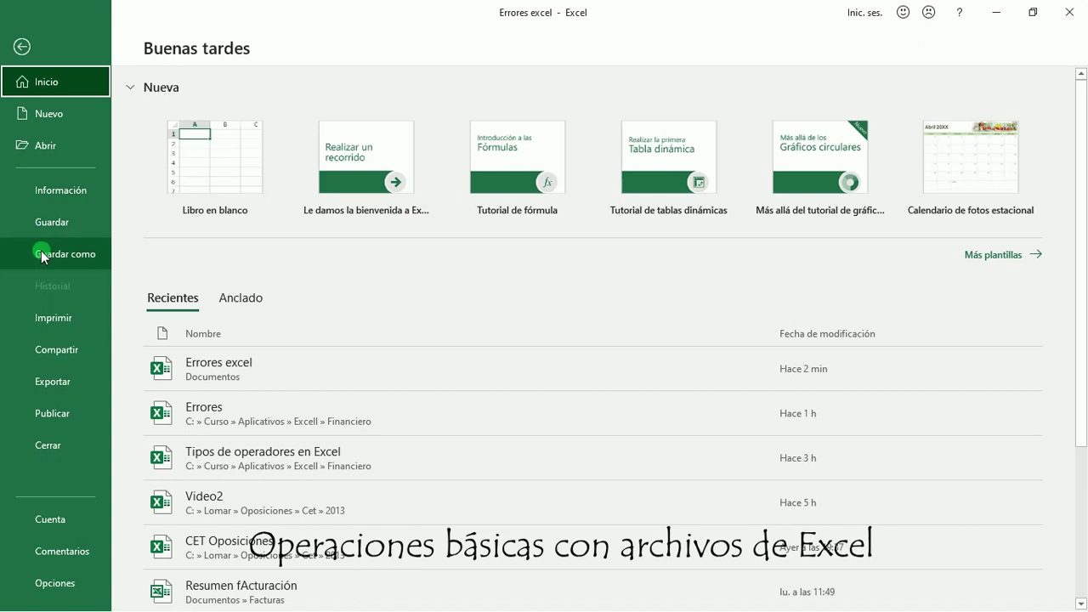
pyautogui.hotkey('ctrl', '2')
pyautogui.moveTo(26, 235)
pyautogui.mouseDown()
pyautogui.moveTo(42, 274)
pyautogui.moveTo(121, 281)
pyautogui.mouseUp()
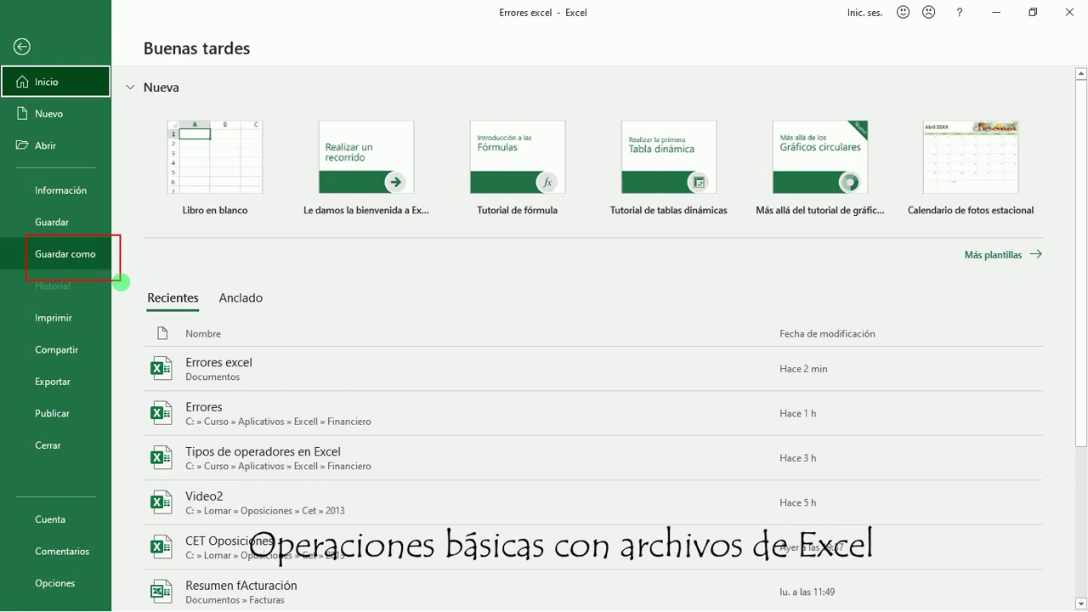
pyautogui.moveTo(153, 29)
pyautogui.mouseDown()
pyautogui.moveTo(224, 85)
pyautogui.moveTo(201, 20)
pyautogui.moveTo(166, 28)
pyautogui.mouseUp()
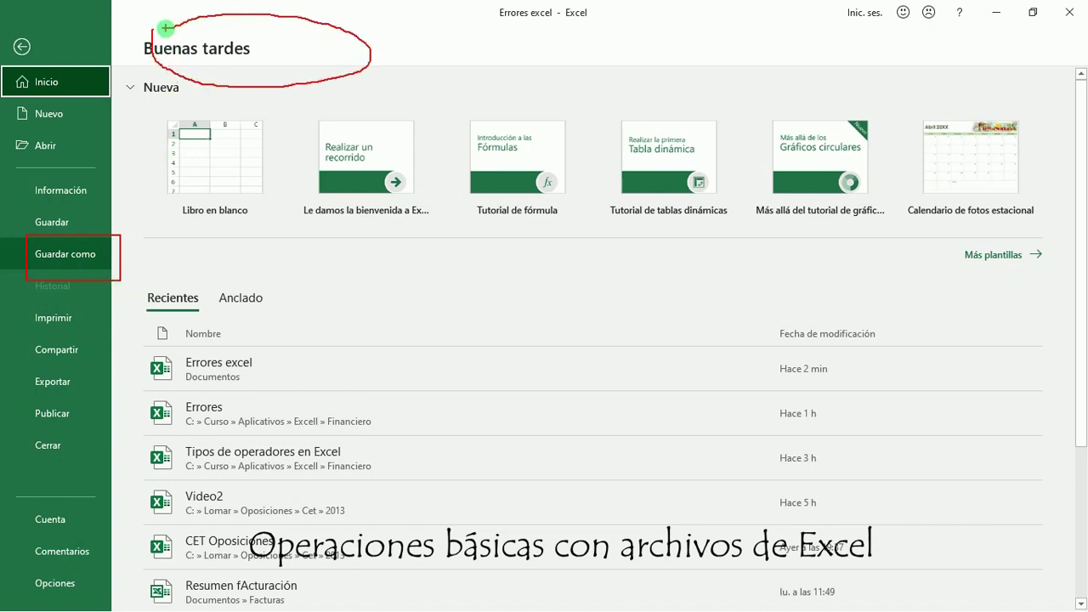
pyautogui.press('Escape')
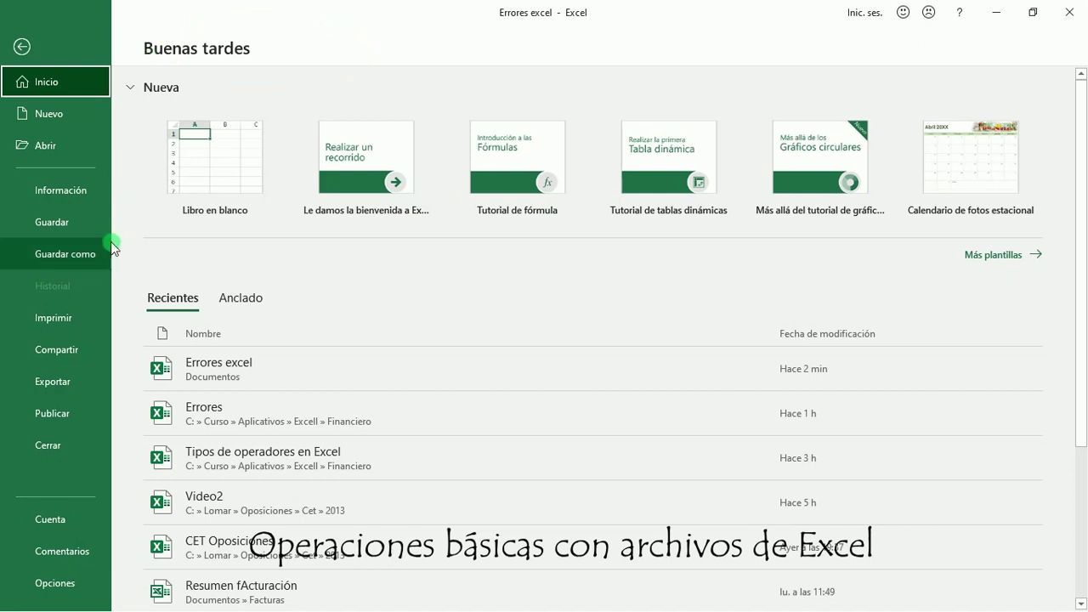
pyautogui.click(66, 255)
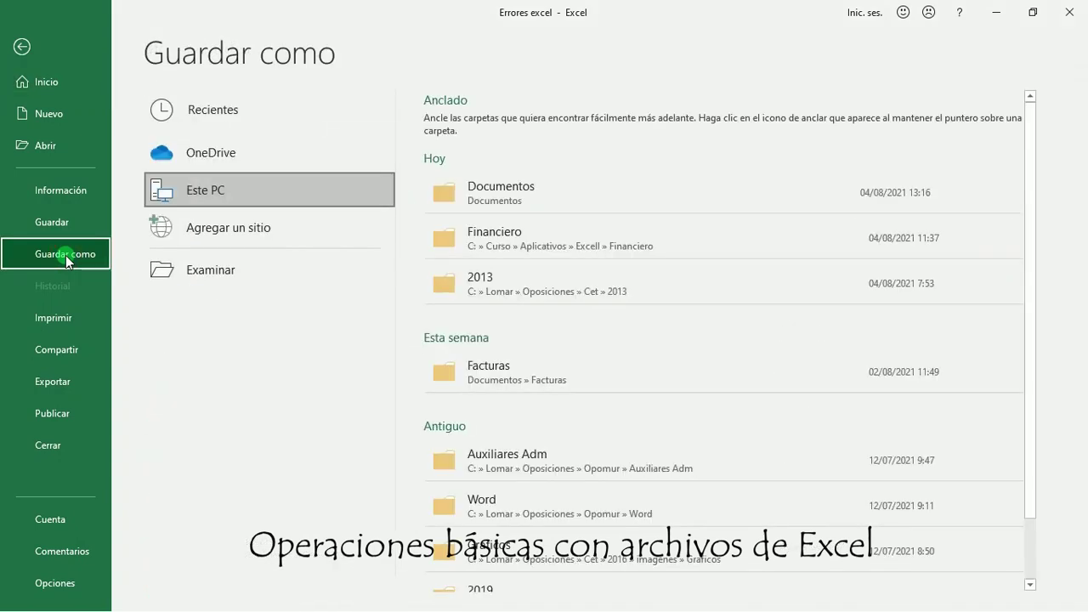
pyautogui.click(206, 271)
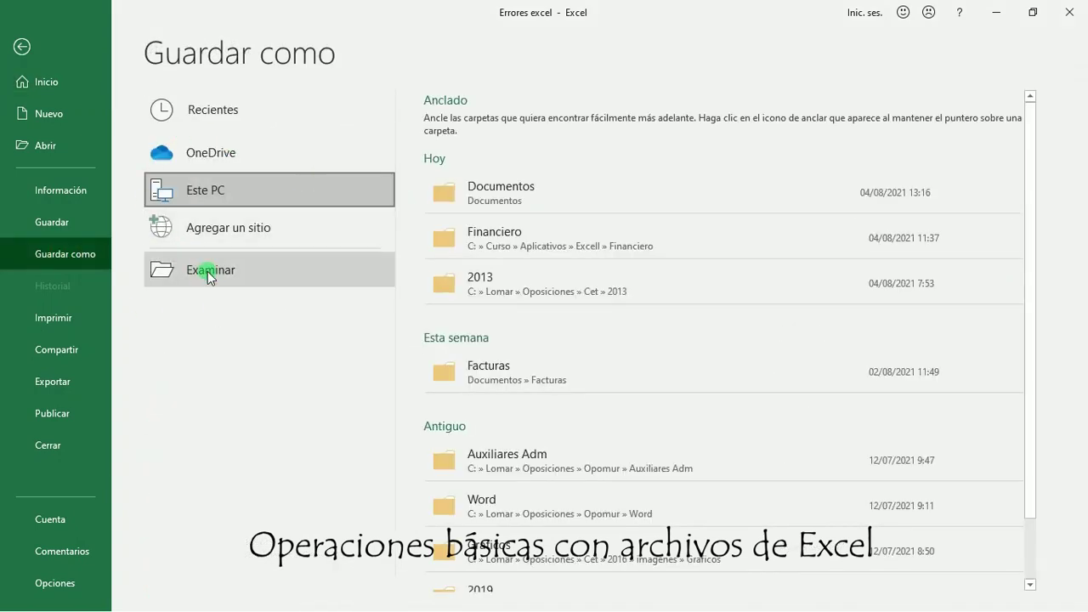
pyautogui.moveTo(459, 37); pyautogui.dragTo(503, 58)
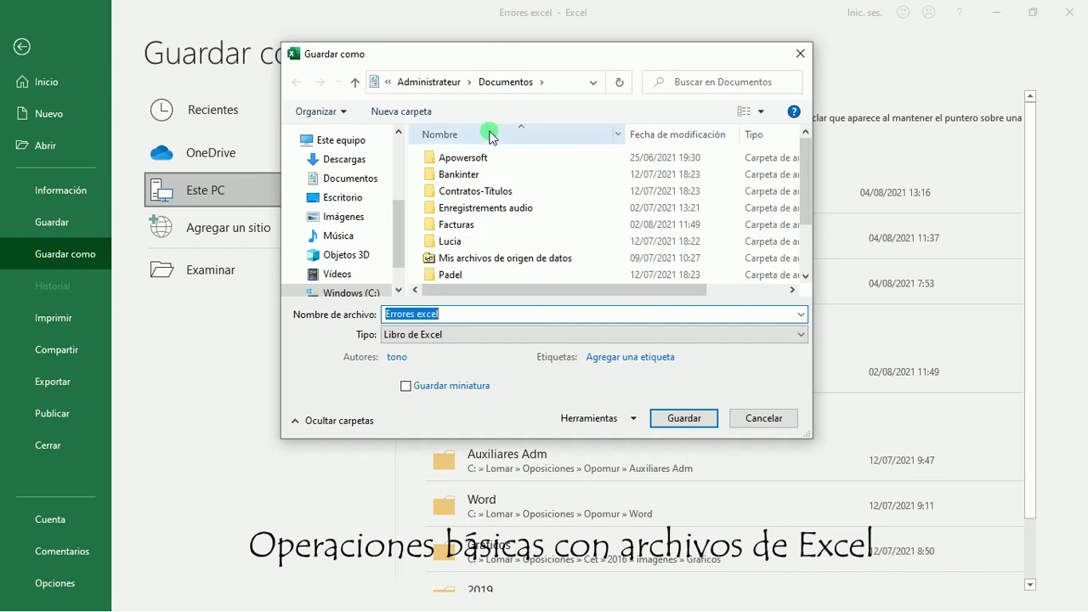
pyautogui.moveTo(375, 63)
pyautogui.mouseDown()
pyautogui.moveTo(541, 109)
pyautogui.moveTo(425, 65)
pyautogui.moveTo(368, 68)
pyautogui.mouseUp()
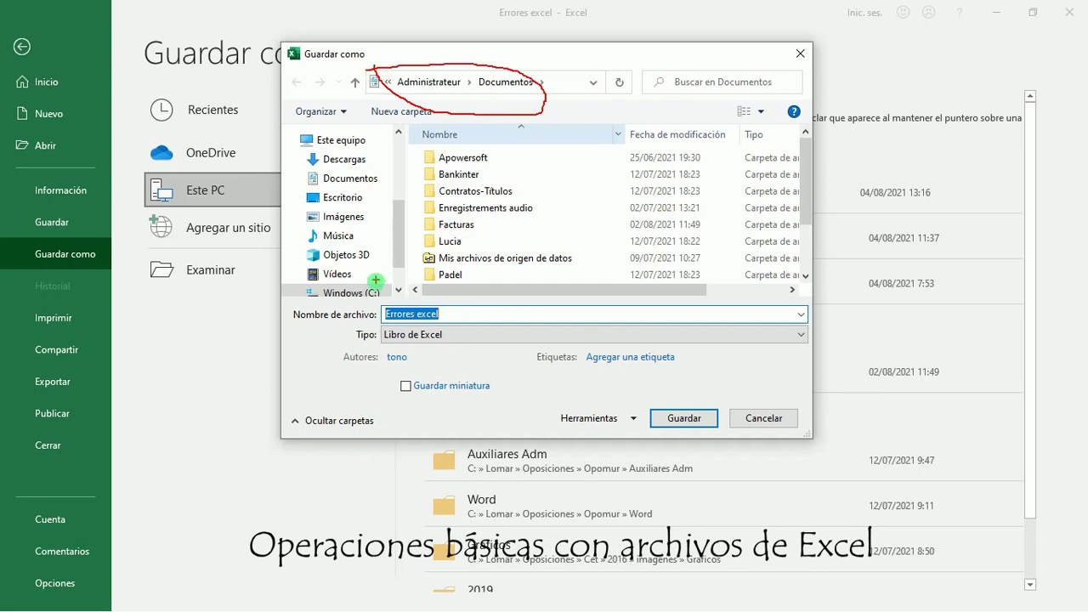
pyautogui.moveTo(374, 299)
pyautogui.mouseDown()
pyautogui.moveTo(400, 323)
pyautogui.moveTo(469, 297)
pyautogui.moveTo(355, 291)
pyautogui.mouseUp()
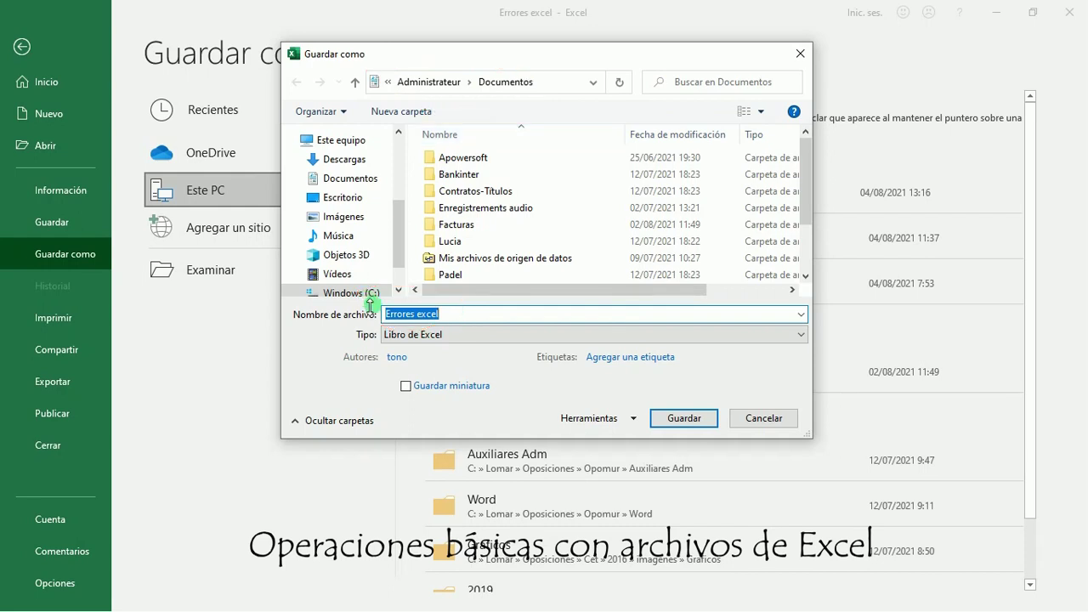
pyautogui.click(765, 420)
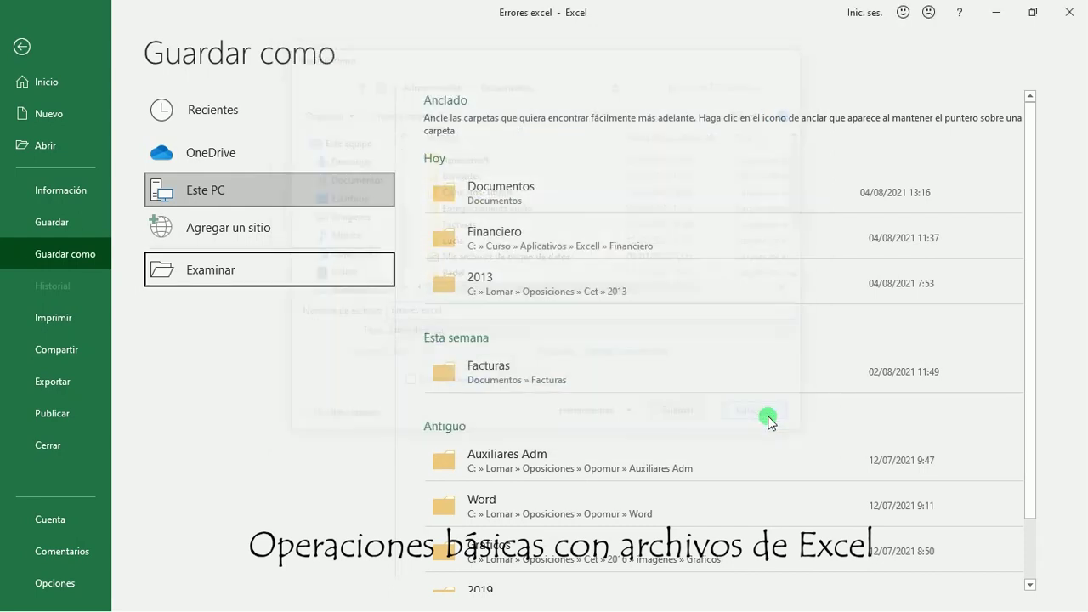
pyautogui.click(21, 47)
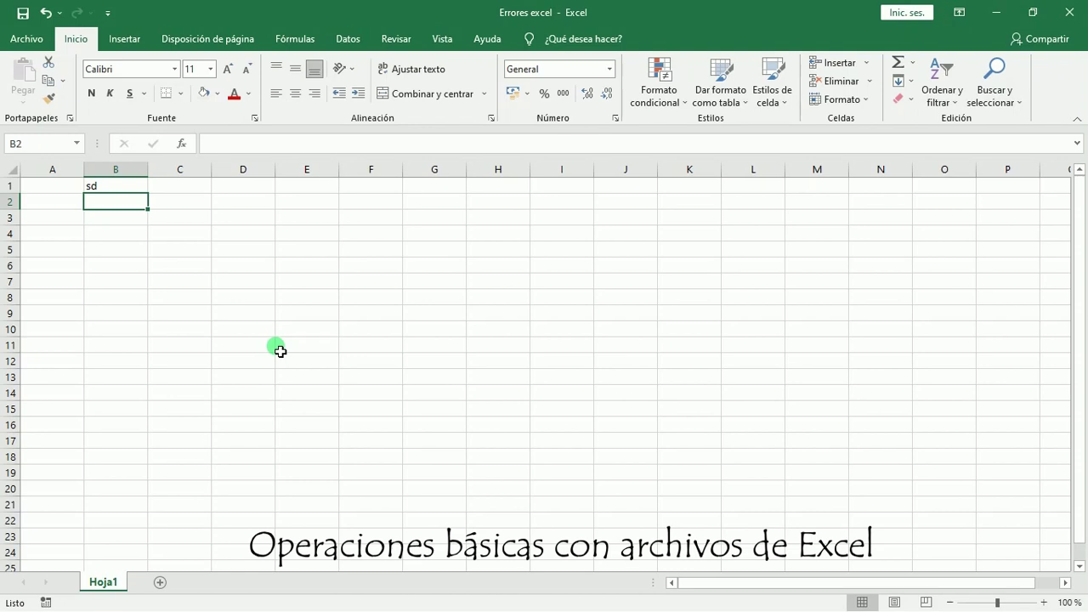
# Enter the text ds in cell C3, and close the workbook with its changes saved
pyautogui.click(197, 255)
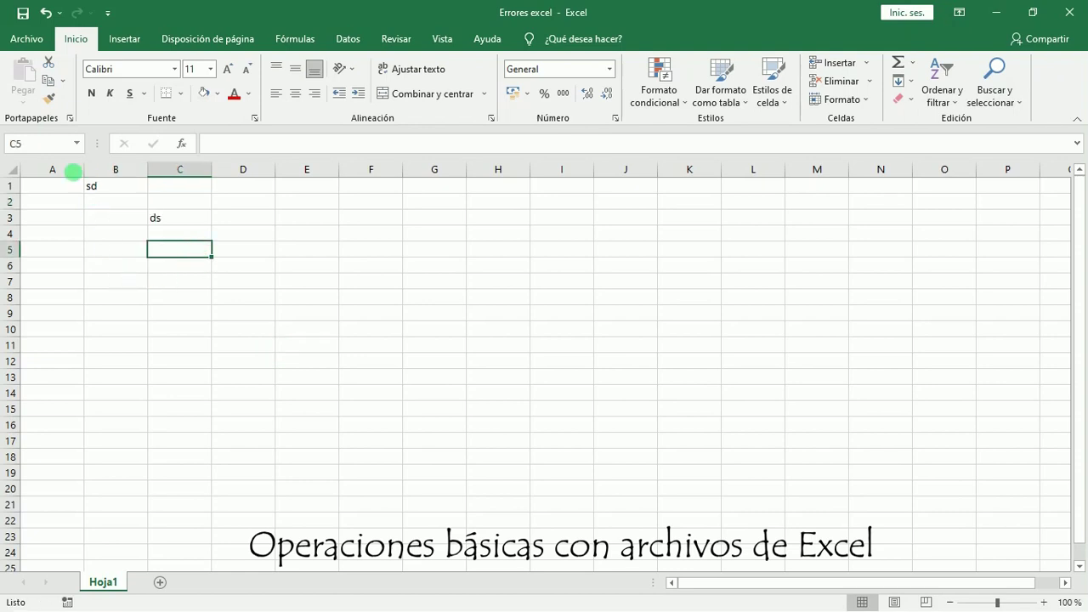
pyautogui.click(32, 39)
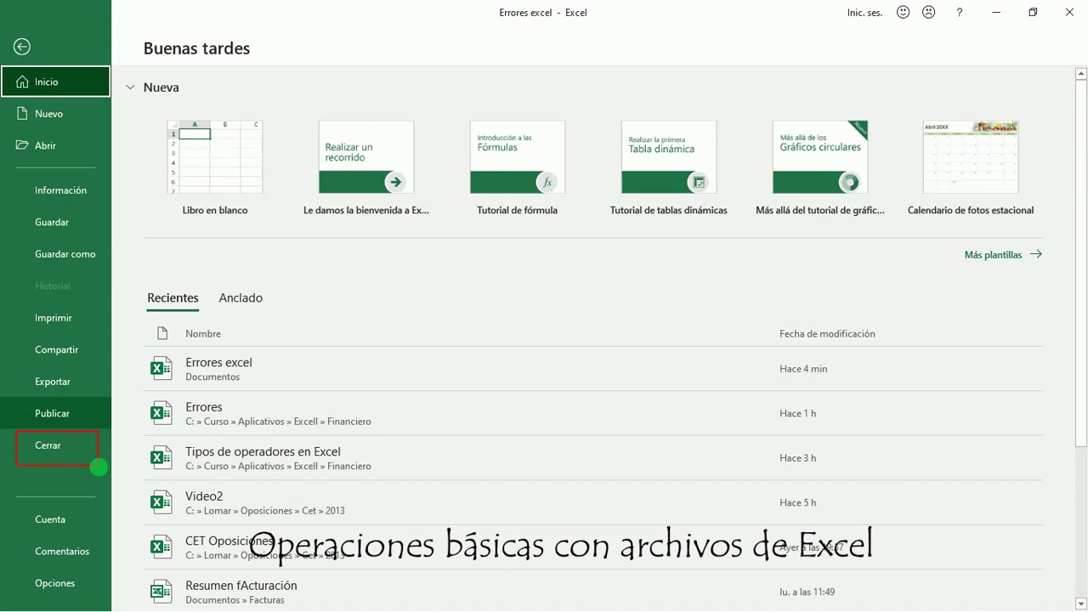
pyautogui.click(59, 441)
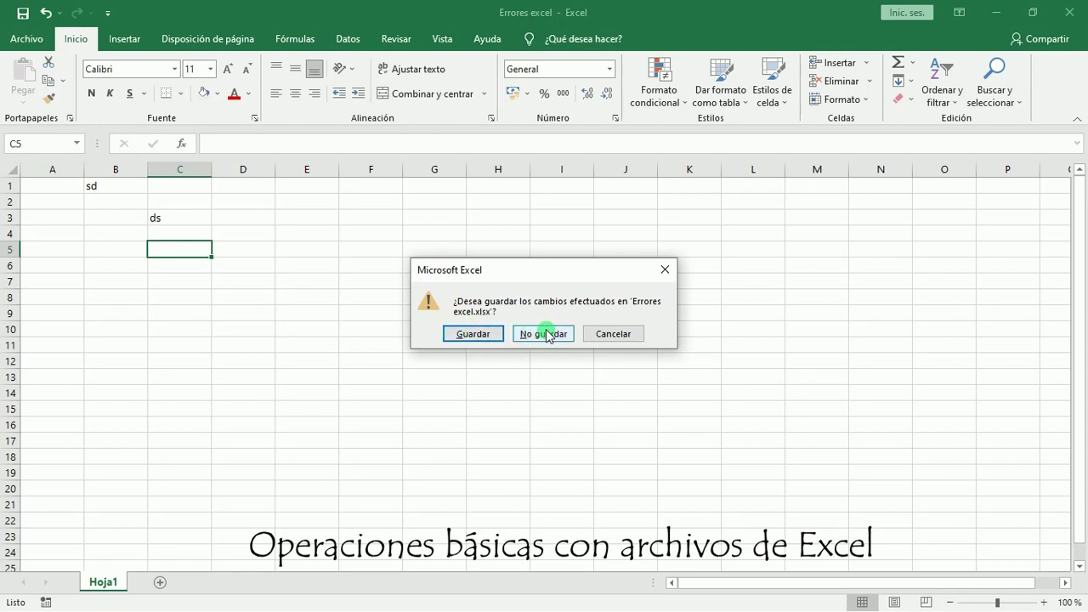
pyautogui.click(473, 334)
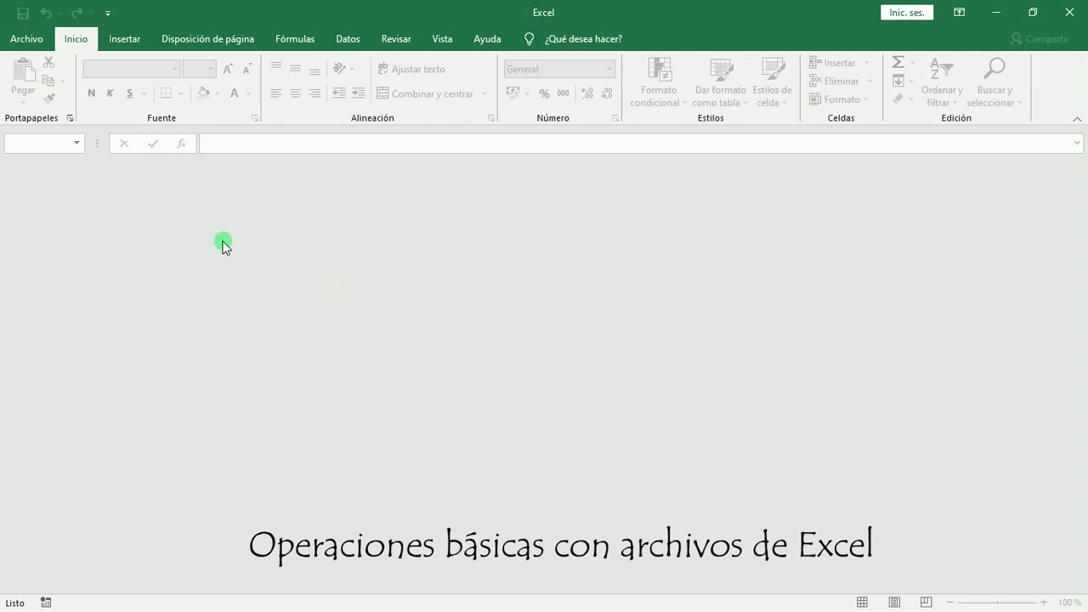
# Review the sources available for opening files, and open the workbook Errores excel from the Documentos folder
pyautogui.click(39, 39)
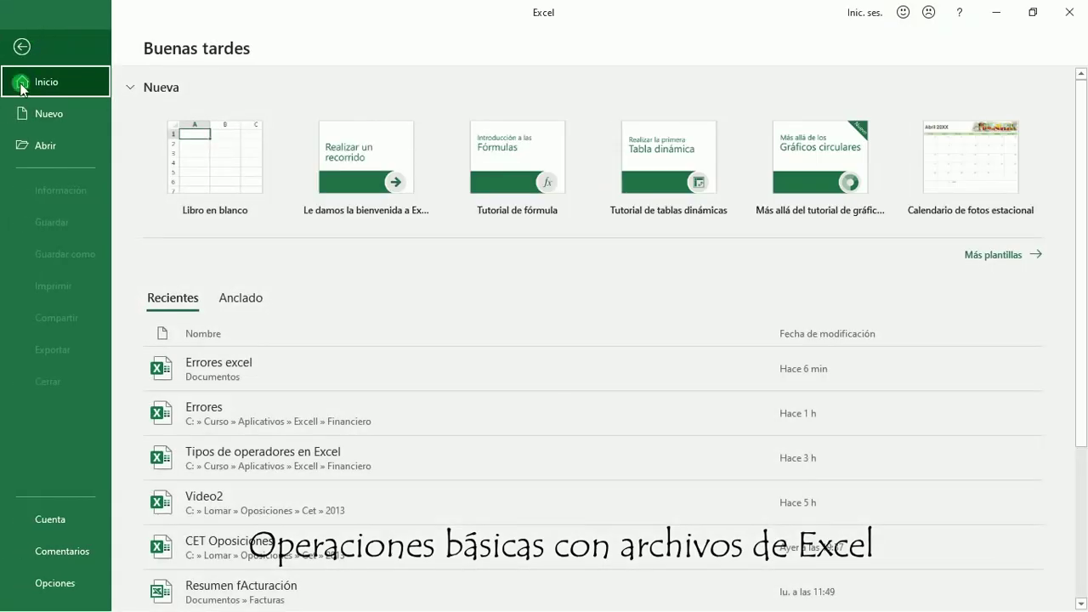
pyautogui.moveTo(11, 136)
pyautogui.mouseDown()
pyautogui.moveTo(34, 164)
pyautogui.moveTo(103, 147)
pyautogui.mouseUp()
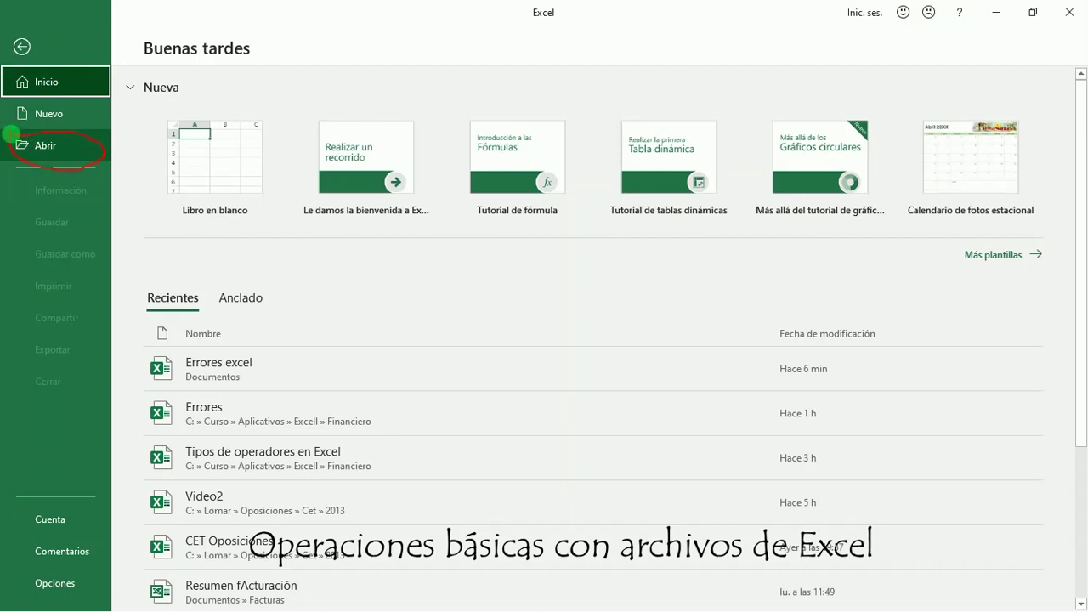
pyautogui.click(41, 146)
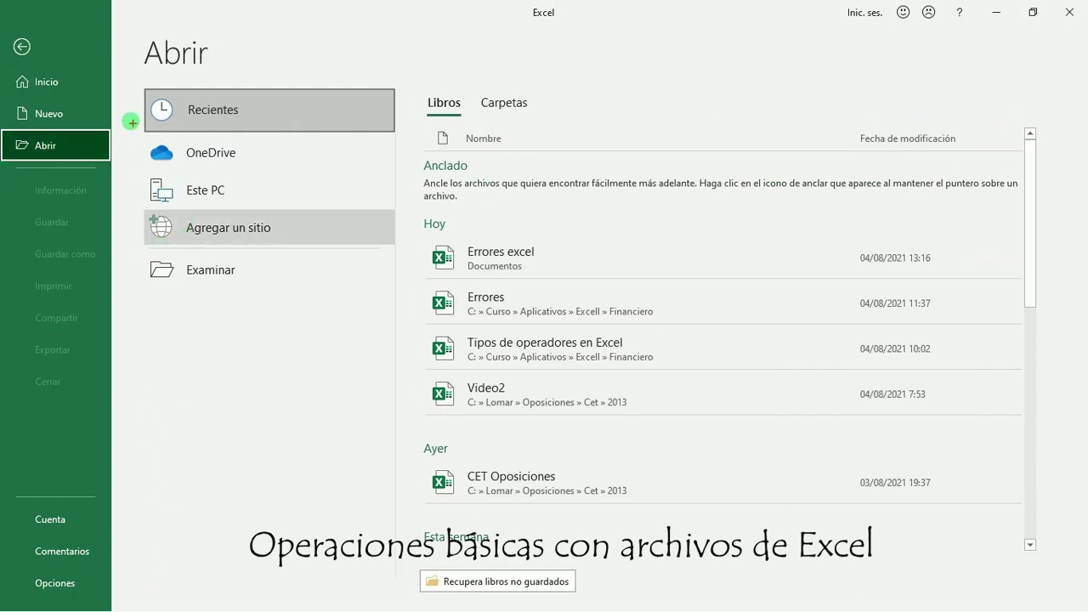
pyautogui.moveTo(123, 77)
pyautogui.mouseDown()
pyautogui.moveTo(153, 345)
pyautogui.moveTo(360, 291)
pyautogui.mouseUp()
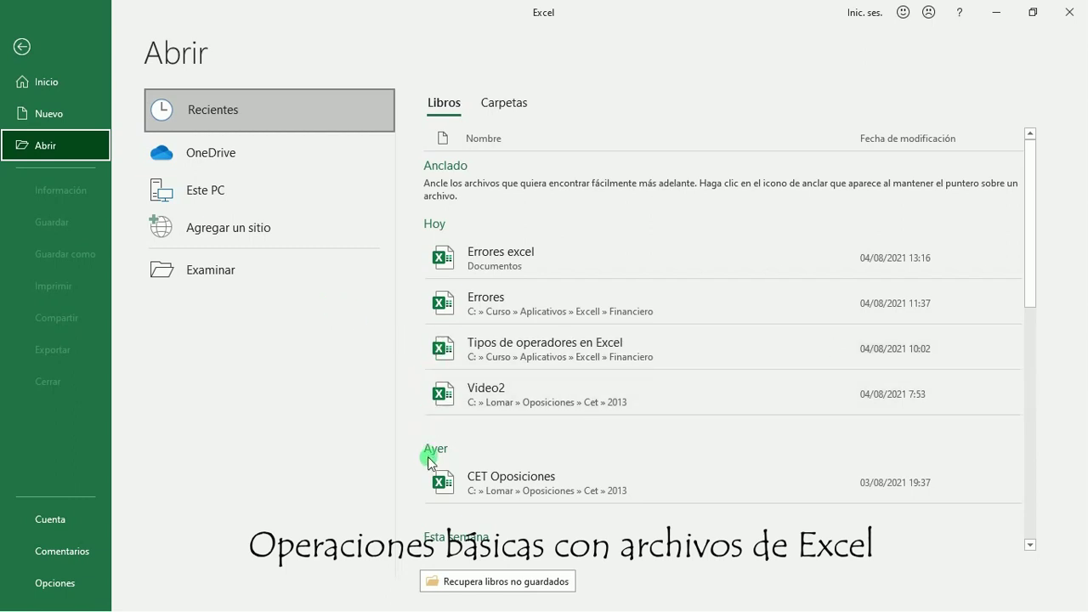
pyautogui.moveTo(1025, 270); pyautogui.dragTo(1035, 214)
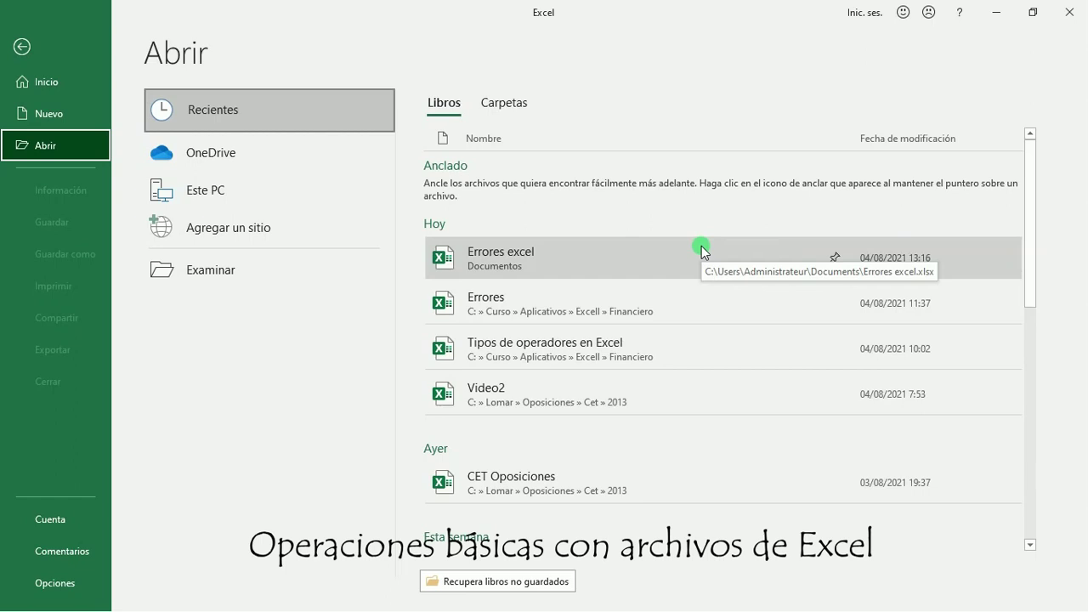
pyautogui.moveTo(133, 250); pyautogui.dragTo(299, 295)
pyautogui.click(224, 272)
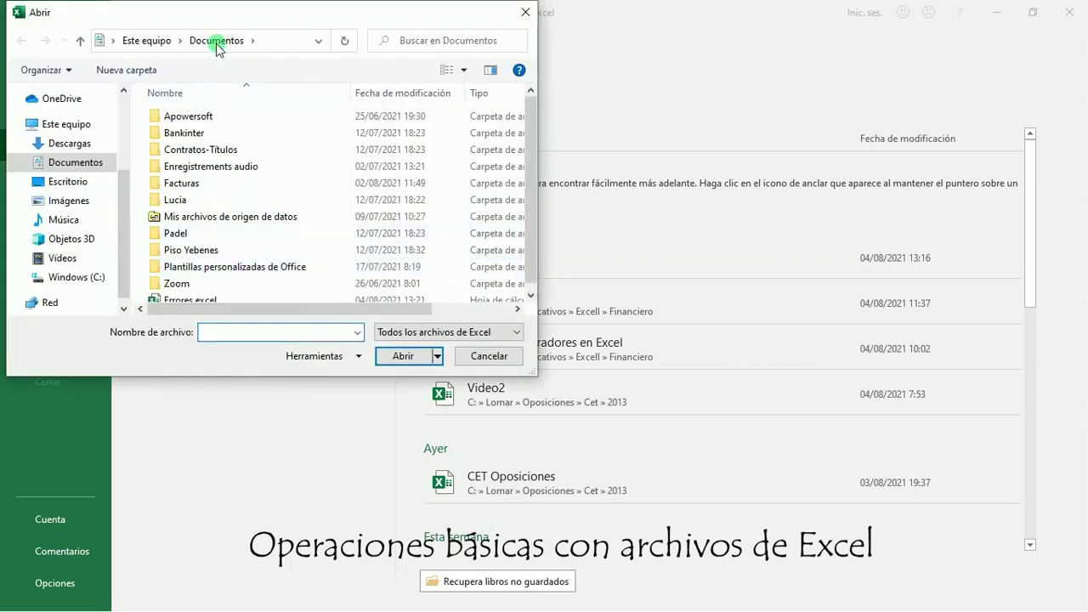
pyautogui.moveTo(214, 19); pyautogui.dragTo(493, 68)
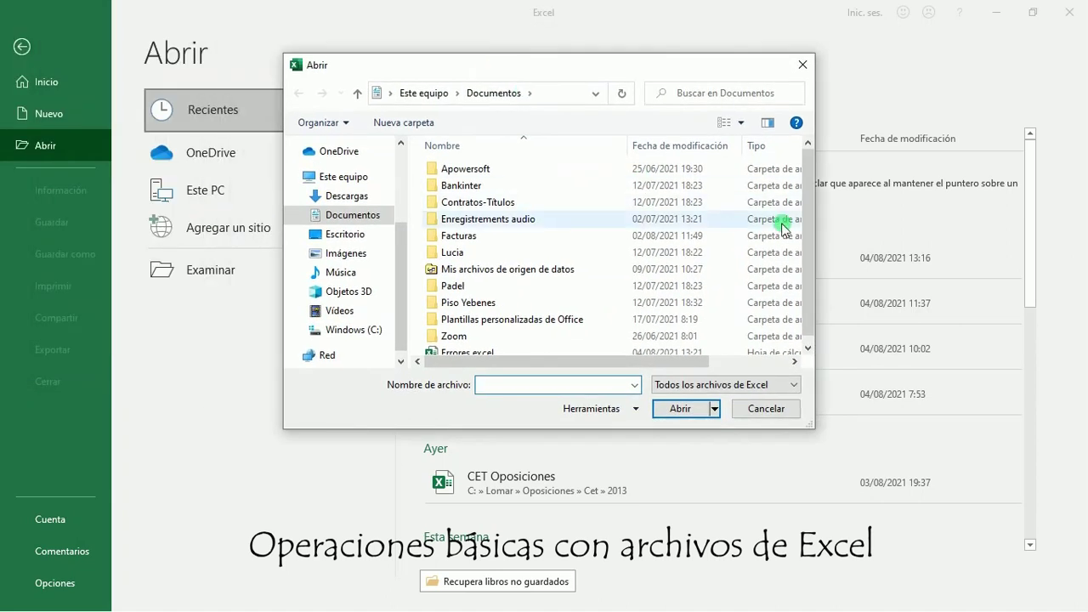
pyautogui.scroll(-1, 799, 246)
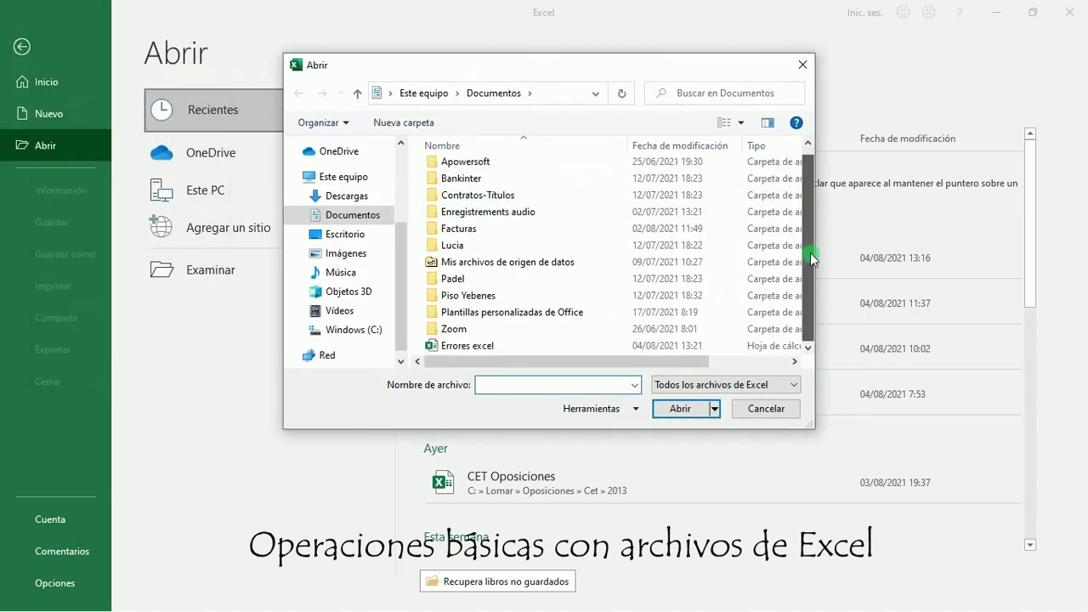
pyautogui.click(487, 348)
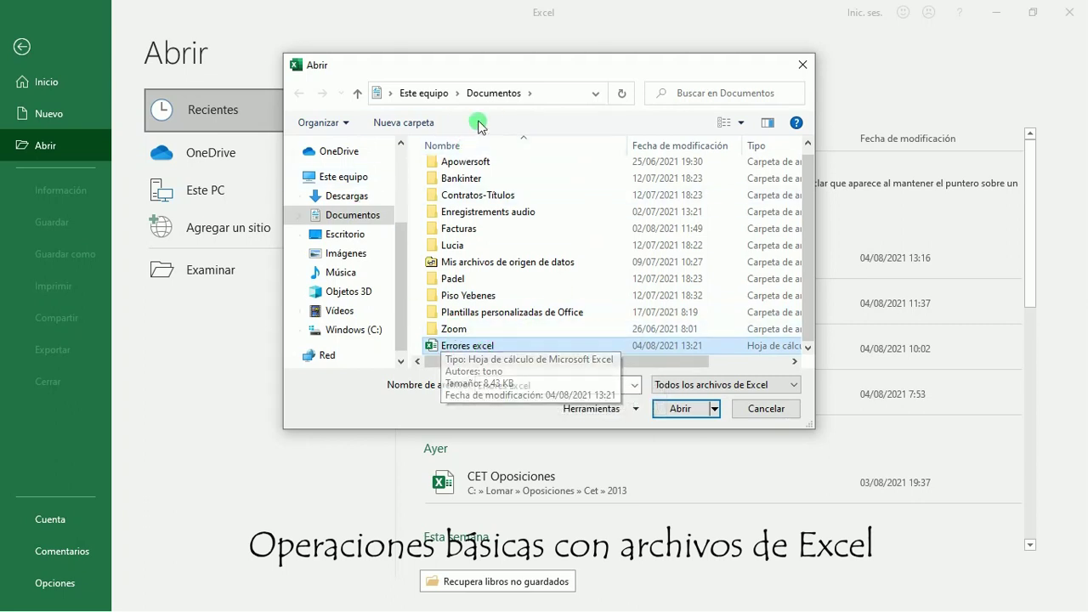
pyautogui.click(660, 409)
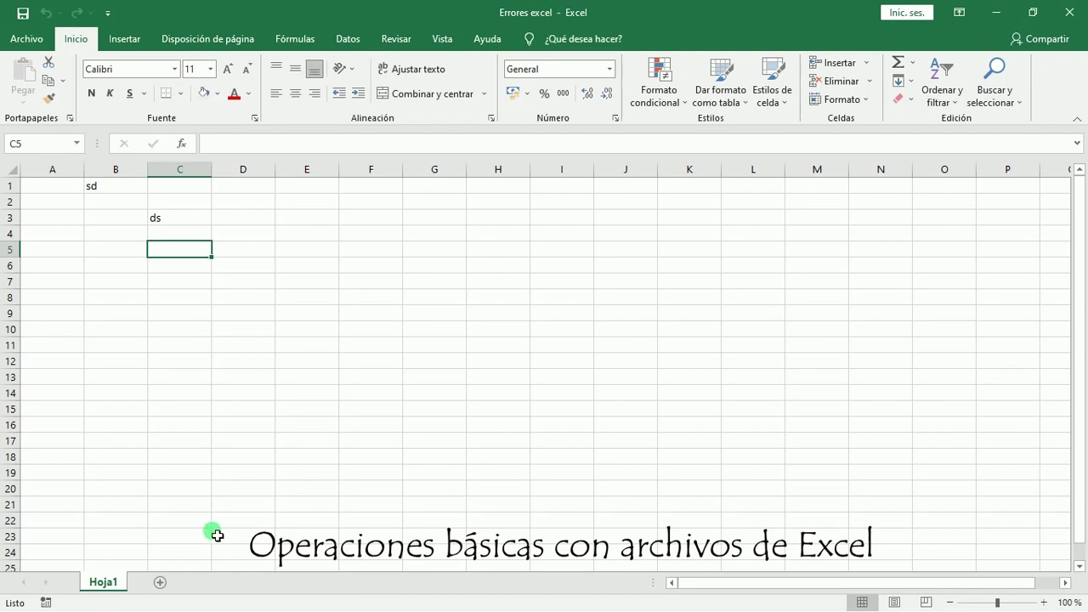
# Switch to File Explorer, go to the Documentos folder and open the Errores excel workbook from there
pyautogui.press('super')
pyautogui.click(127, 604)
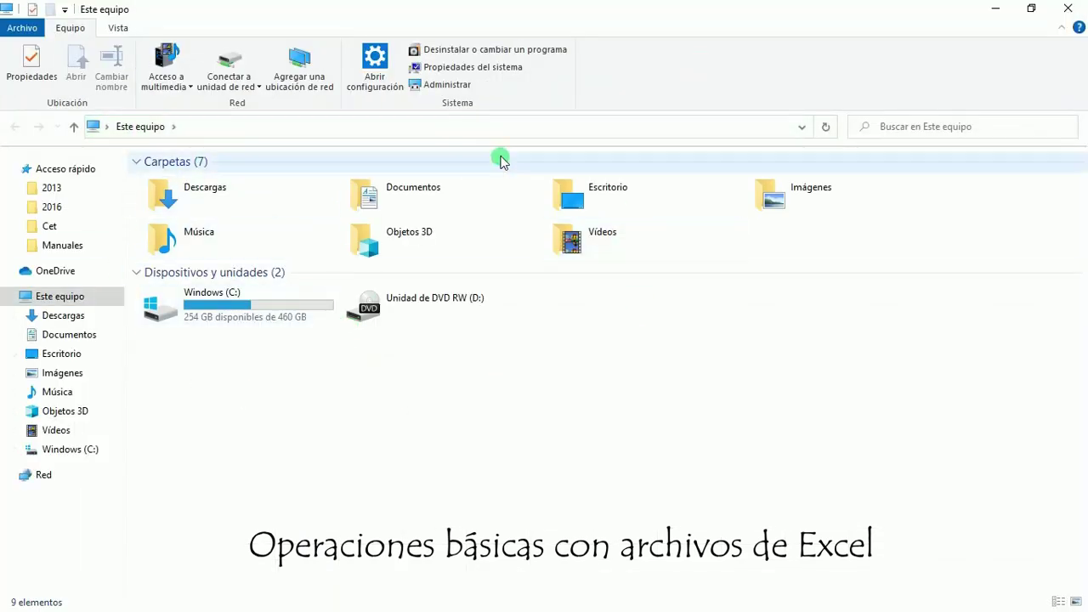
pyautogui.click(101, 334)
pyautogui.click(212, 435)
pyautogui.doubleClick(212, 434)
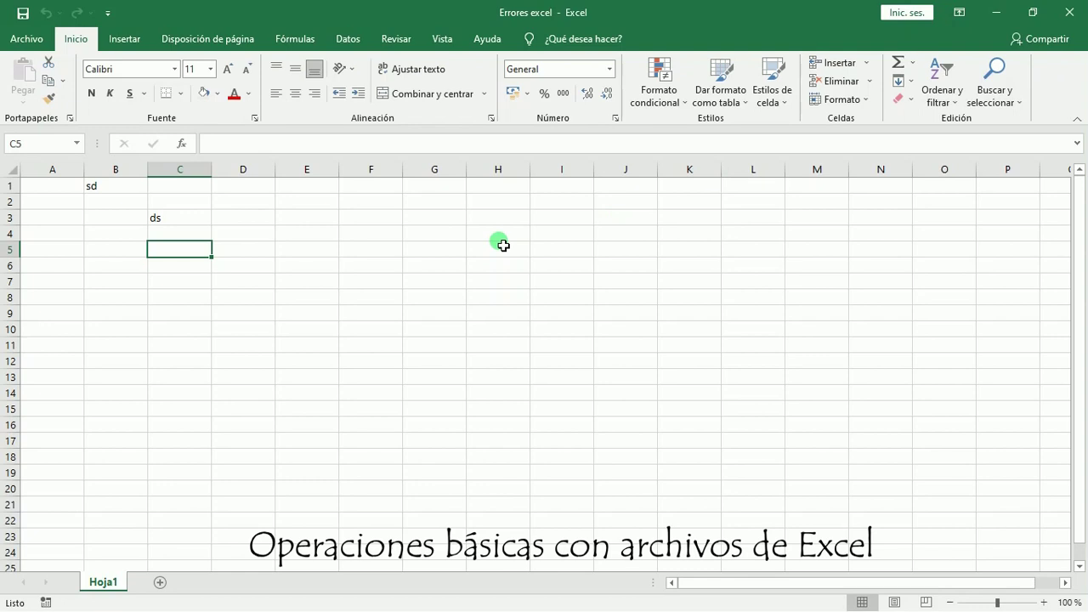
# Examine the recent workbooks and recent folders offered for opening, and try the pin option on Errores excel
pyautogui.click(28, 39)
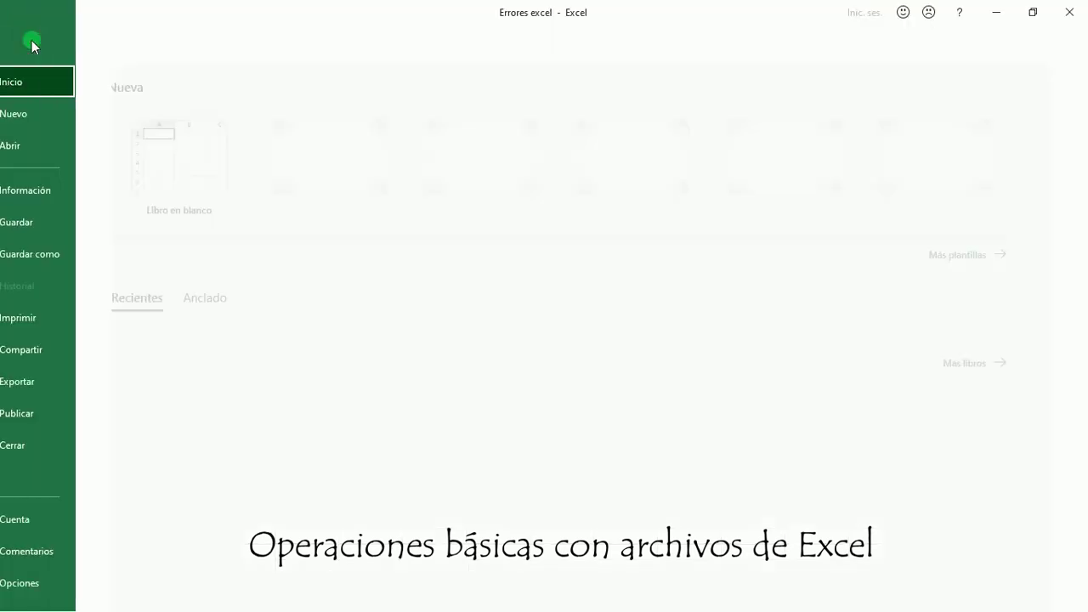
pyautogui.click(32, 148)
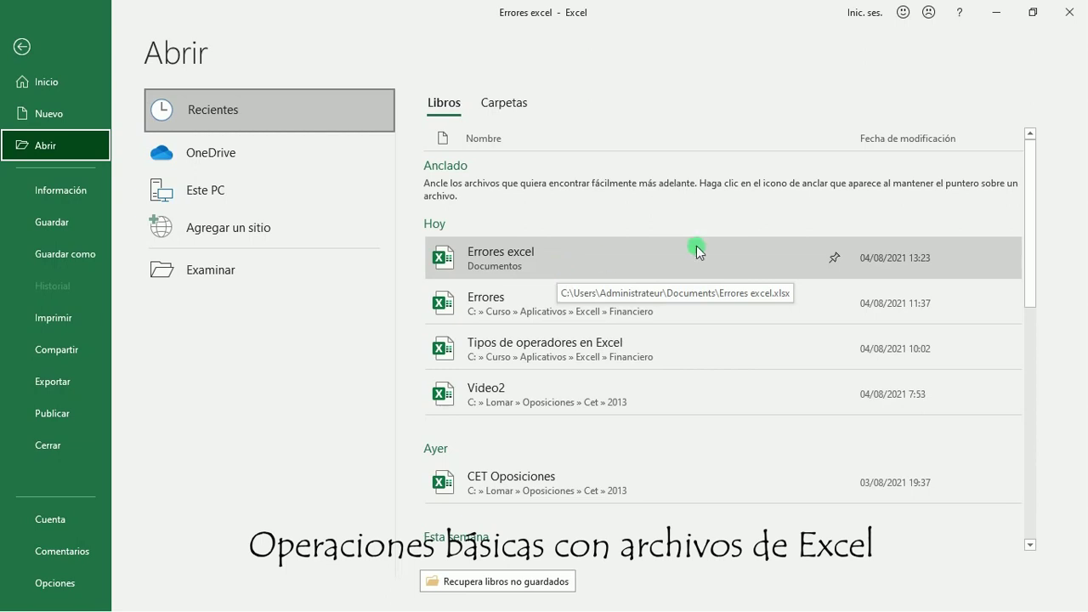
pyautogui.scroll(-5, 587, 366)
pyautogui.scroll(6, 656, 364)
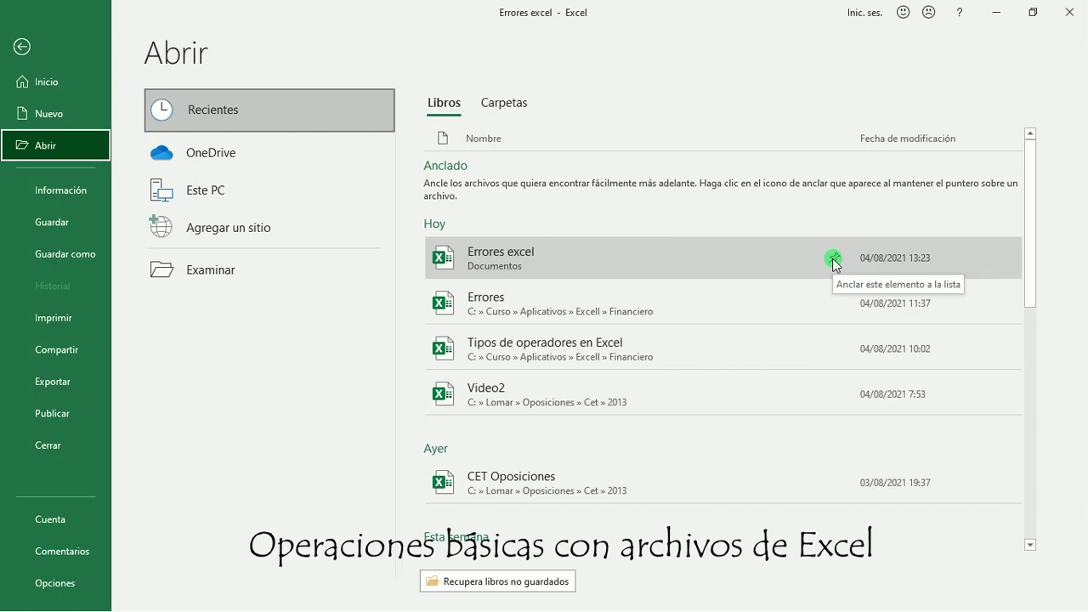
pyautogui.click(833, 260)
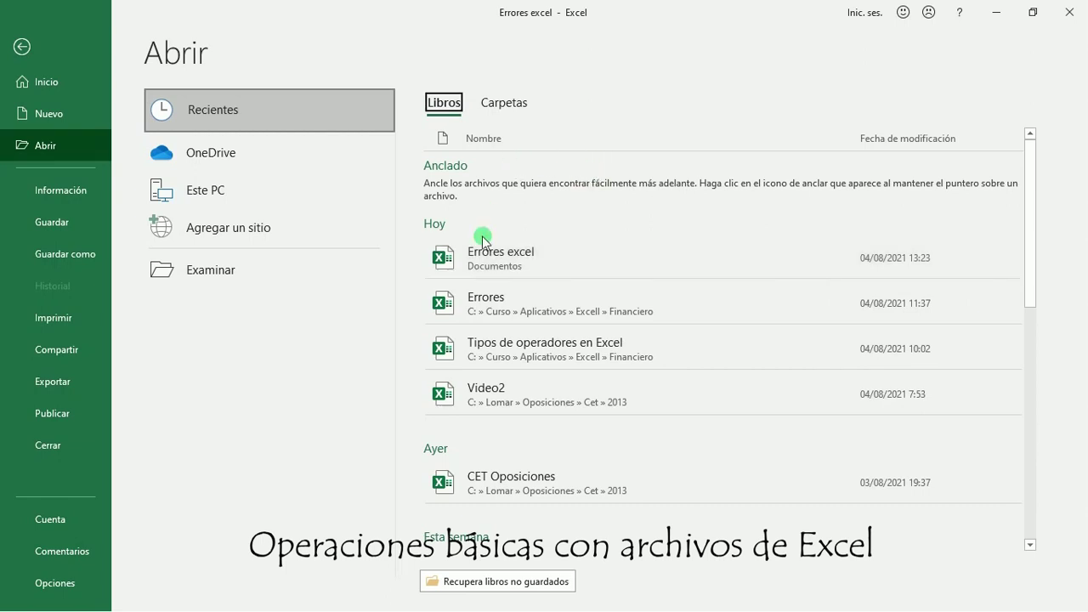
pyautogui.click(507, 103)
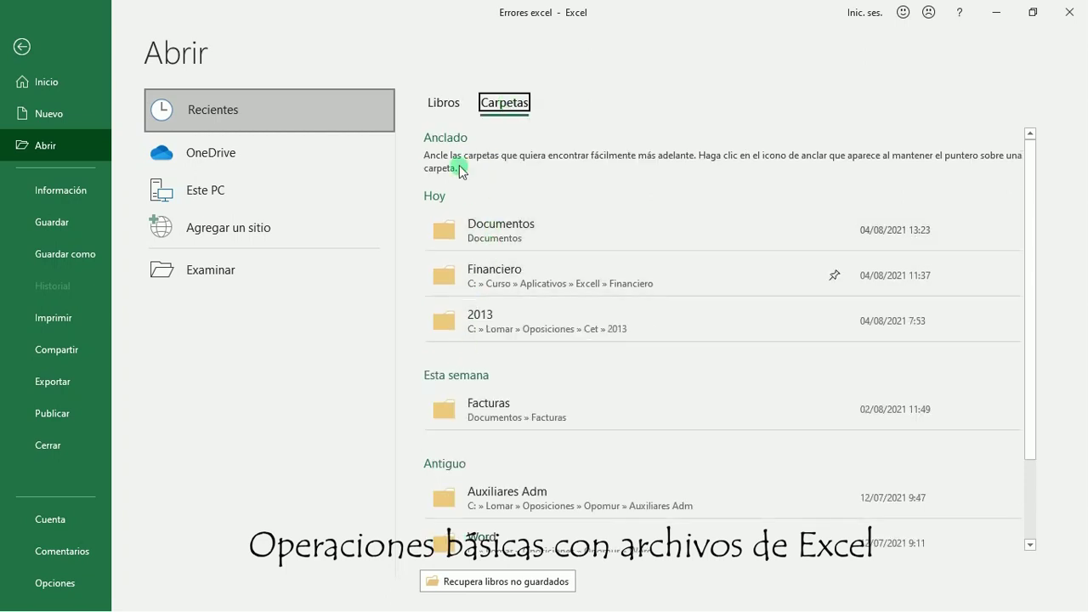
pyautogui.click(438, 103)
pyautogui.click(494, 105)
pyautogui.click(434, 104)
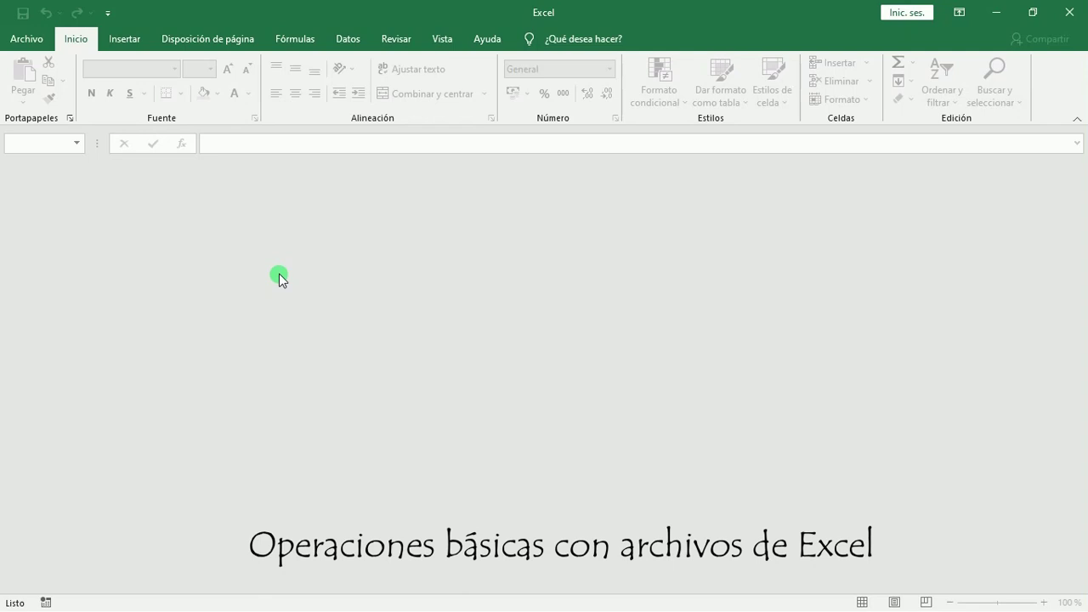
# Review the templates offered for new workbooks, and create a new workbook from the Libro en blanco template
pyautogui.click(31, 39)
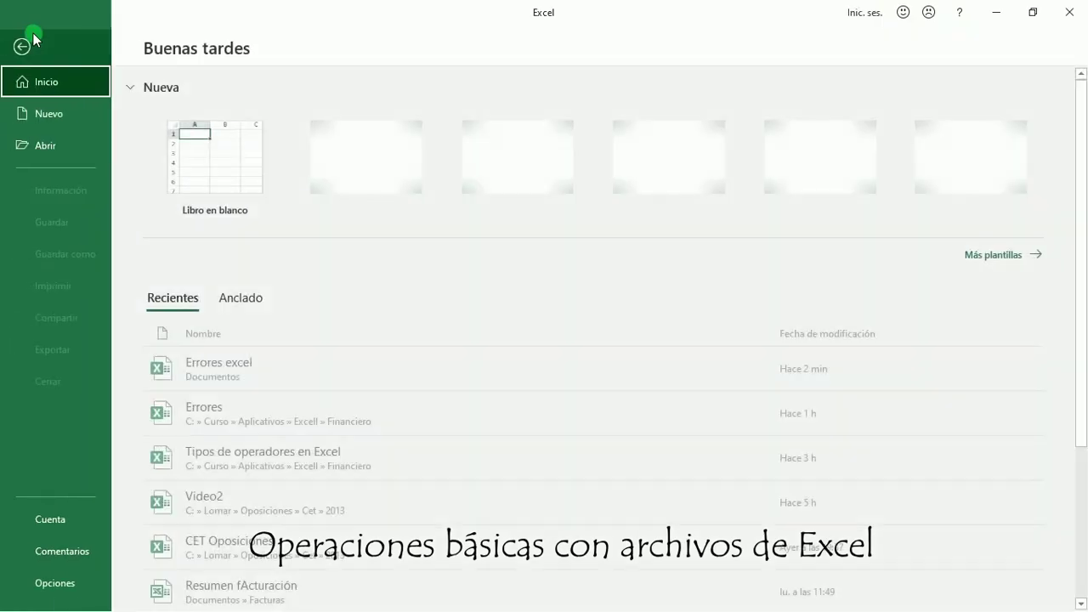
pyautogui.hotkey('ctrl', '2')
pyautogui.moveTo(4, 94)
pyautogui.mouseDown()
pyautogui.moveTo(52, 131)
pyautogui.moveTo(73, 106)
pyautogui.moveTo(7, 97)
pyautogui.mouseUp()
pyautogui.press('Escape')
pyautogui.click(64, 112)
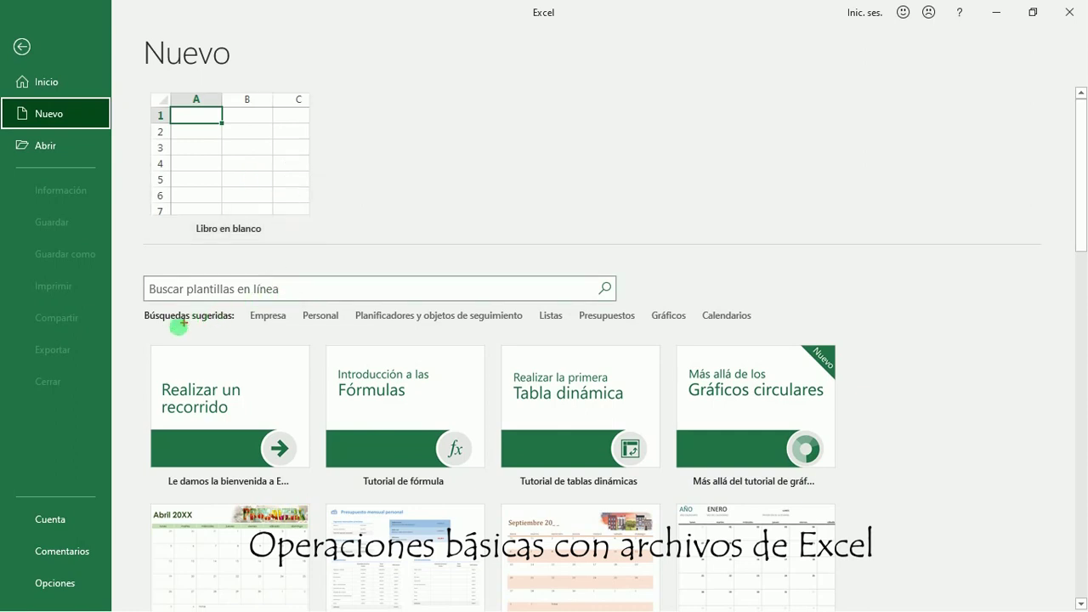
pyautogui.moveTo(130, 331)
pyautogui.mouseDown()
pyautogui.moveTo(134, 515)
pyautogui.moveTo(722, 604)
pyautogui.moveTo(904, 575)
pyautogui.mouseUp()
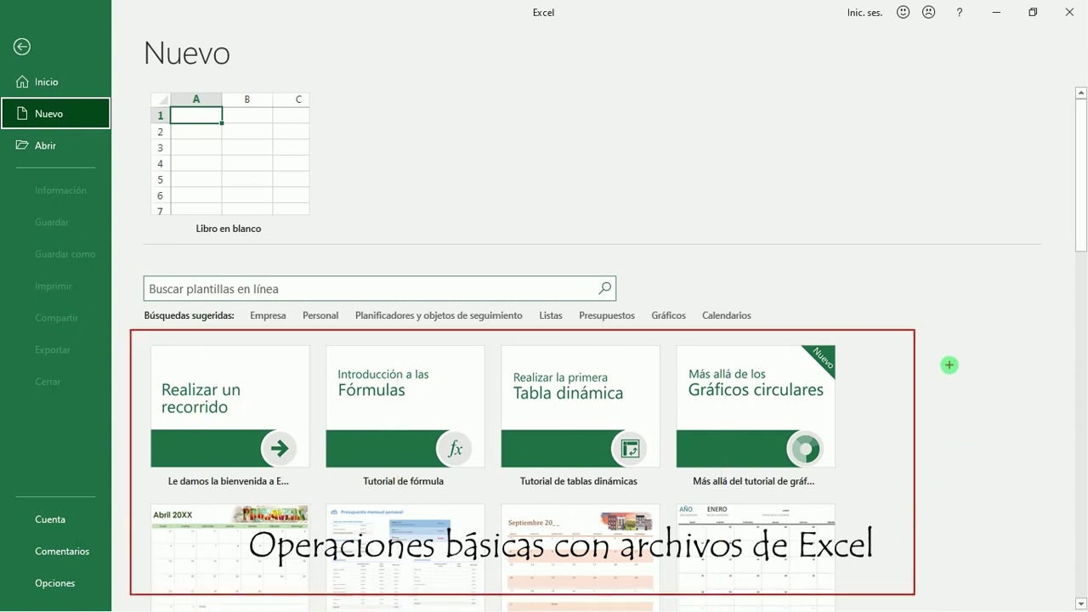
pyautogui.moveTo(1081, 223)
pyautogui.mouseDown()
pyautogui.moveTo(1084, 565)
pyautogui.moveTo(1084, 189)
pyautogui.mouseUp()
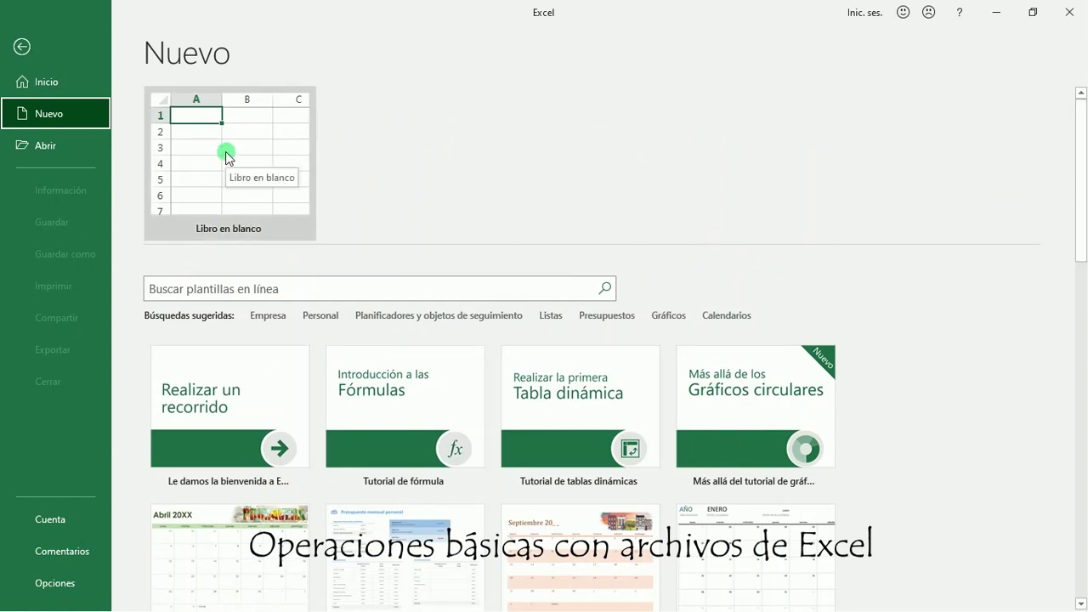
pyautogui.hotkey('ctrl', '2')
pyautogui.moveTo(273, 166); pyautogui.dragTo(430, 153)
pyautogui.press('Escape')
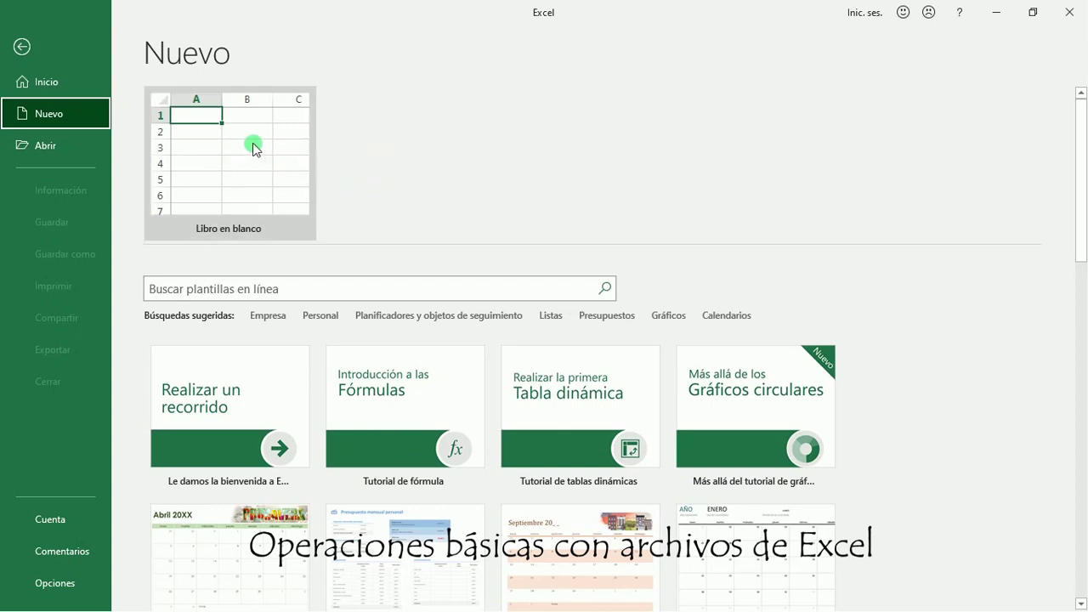
pyautogui.click(260, 141)
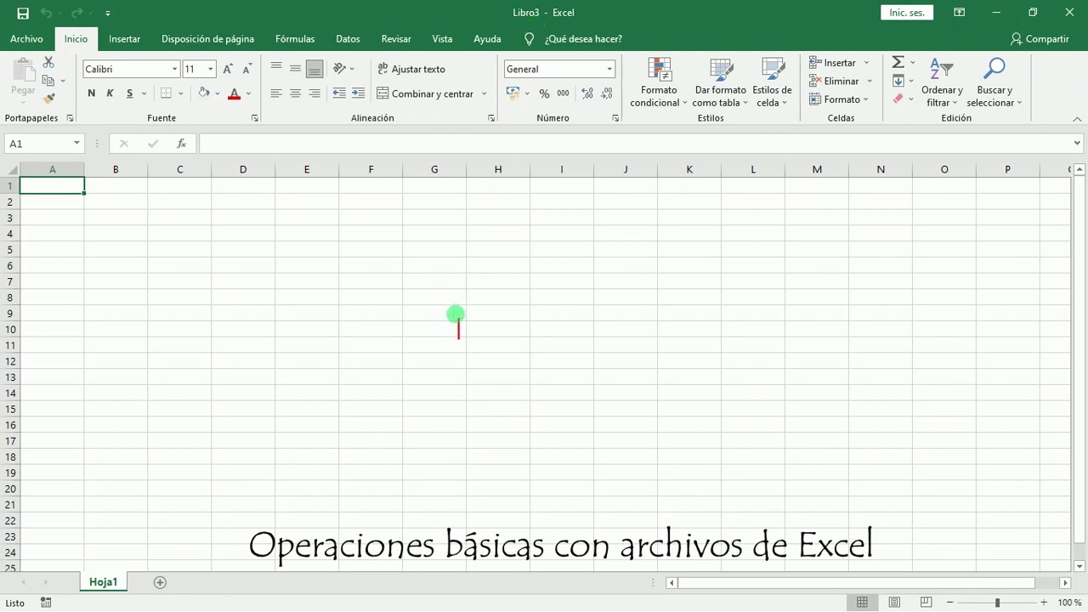
# Create another blank workbook directly from the open one, and switch back to the Libro3 workbook
pyautogui.write('crtl+U')
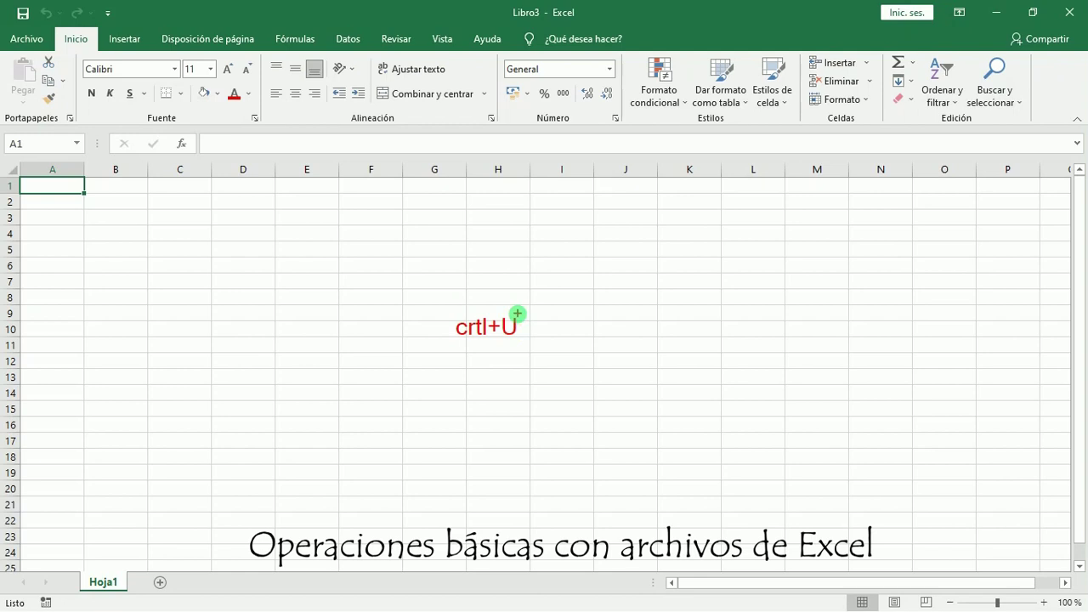
pyautogui.press('Escape')
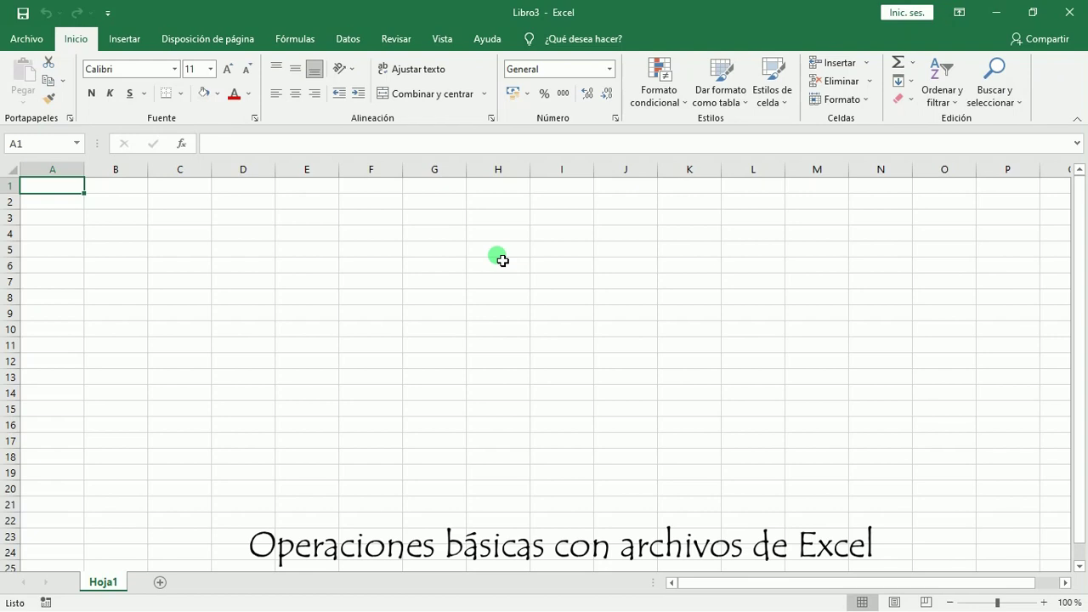
pyautogui.hotkey('ctrl', 'u')
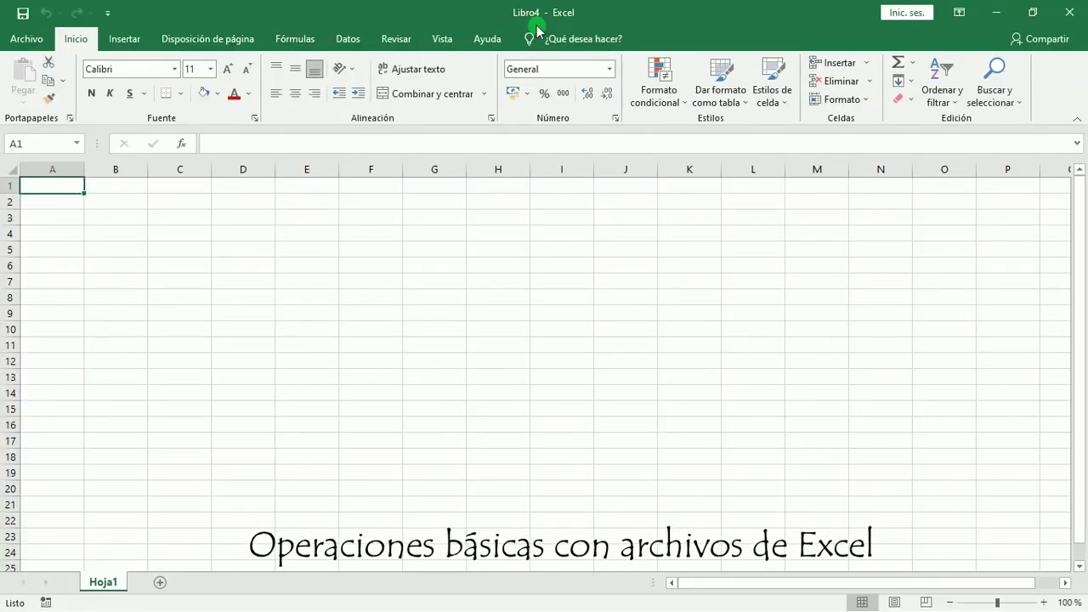
pyautogui.hotkey('alt', 'Tab')
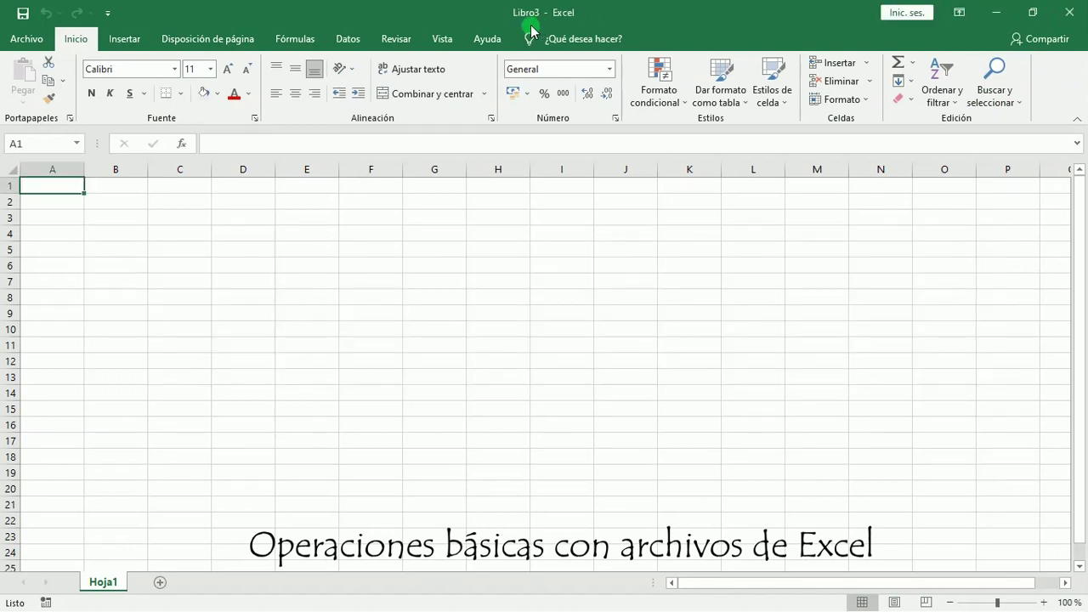